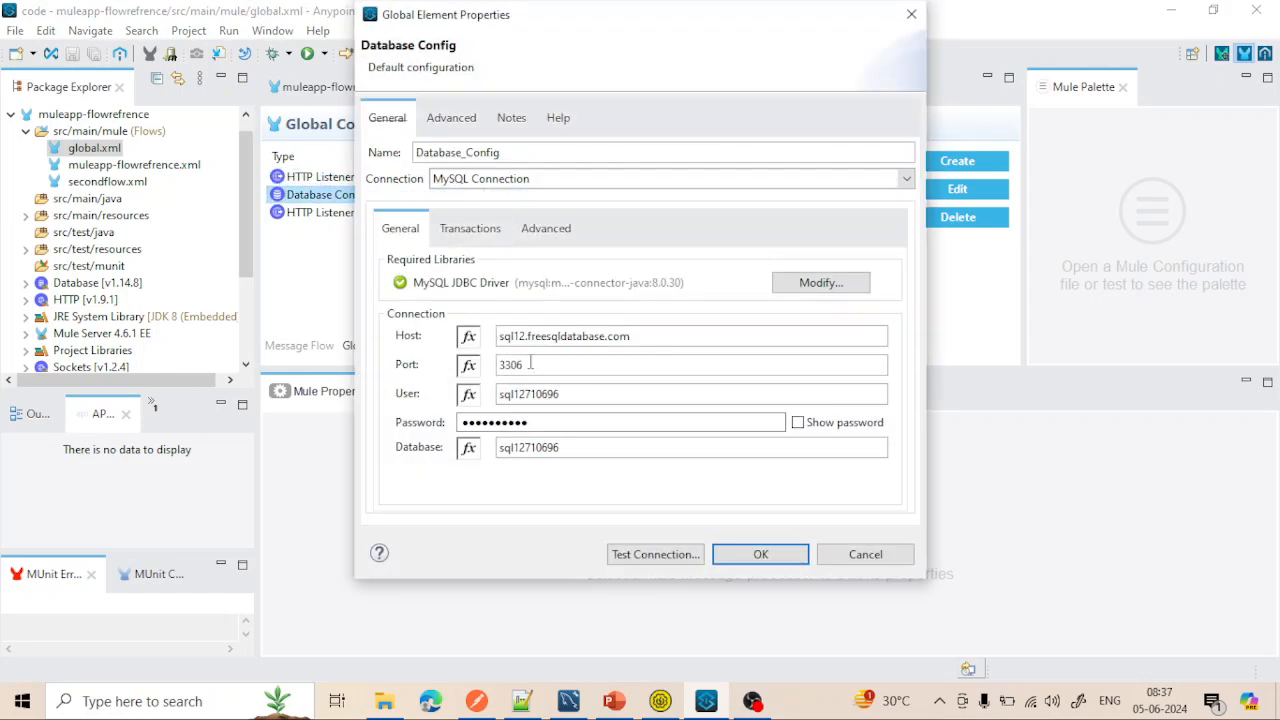
Step: Review the host, port, user and password fields of the MySQL connection in Database_Config
{"action": "left_click", "coordinate": [539, 425]}
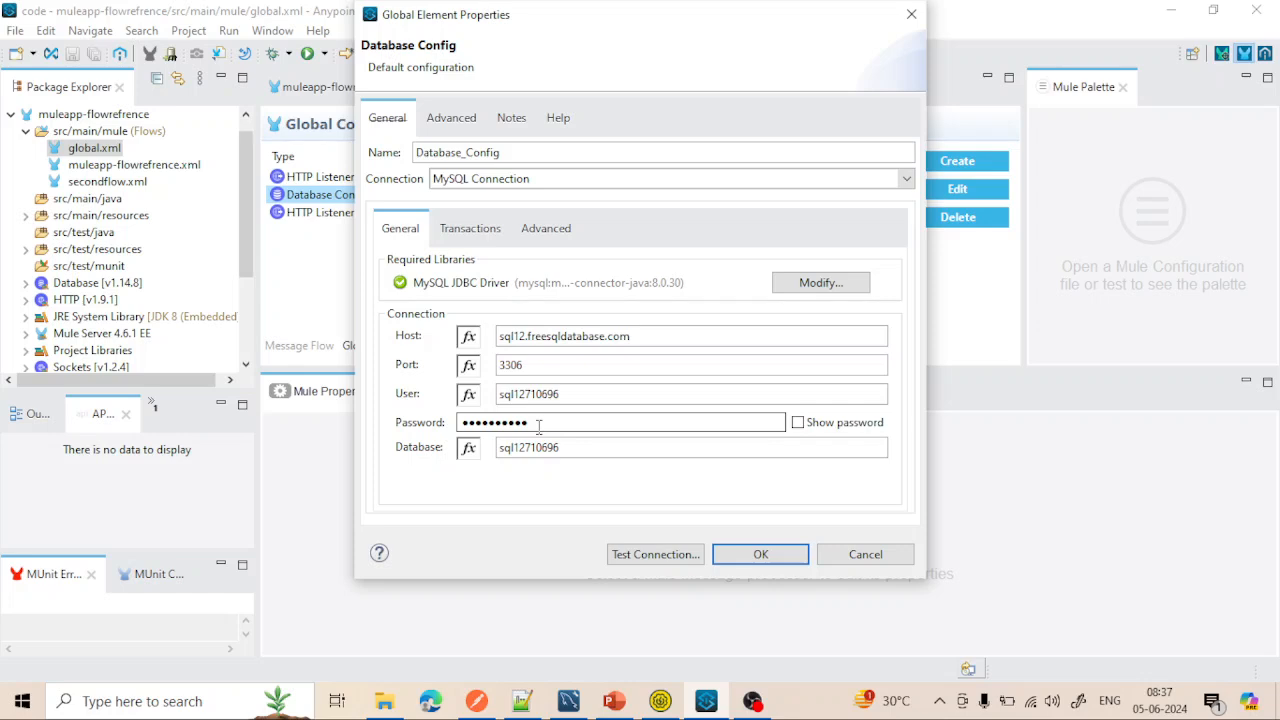
{"action": "left_click", "coordinate": [911, 14]}
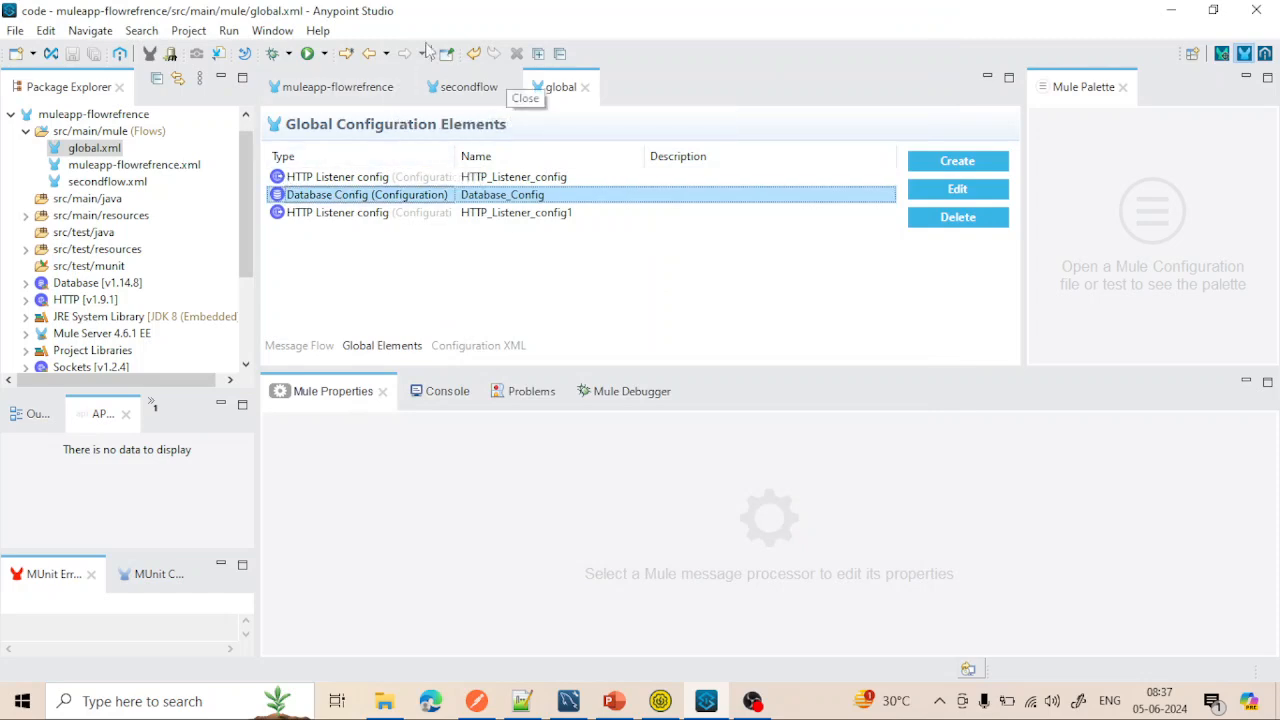
{"action": "double_click", "coordinate": [369, 196]}
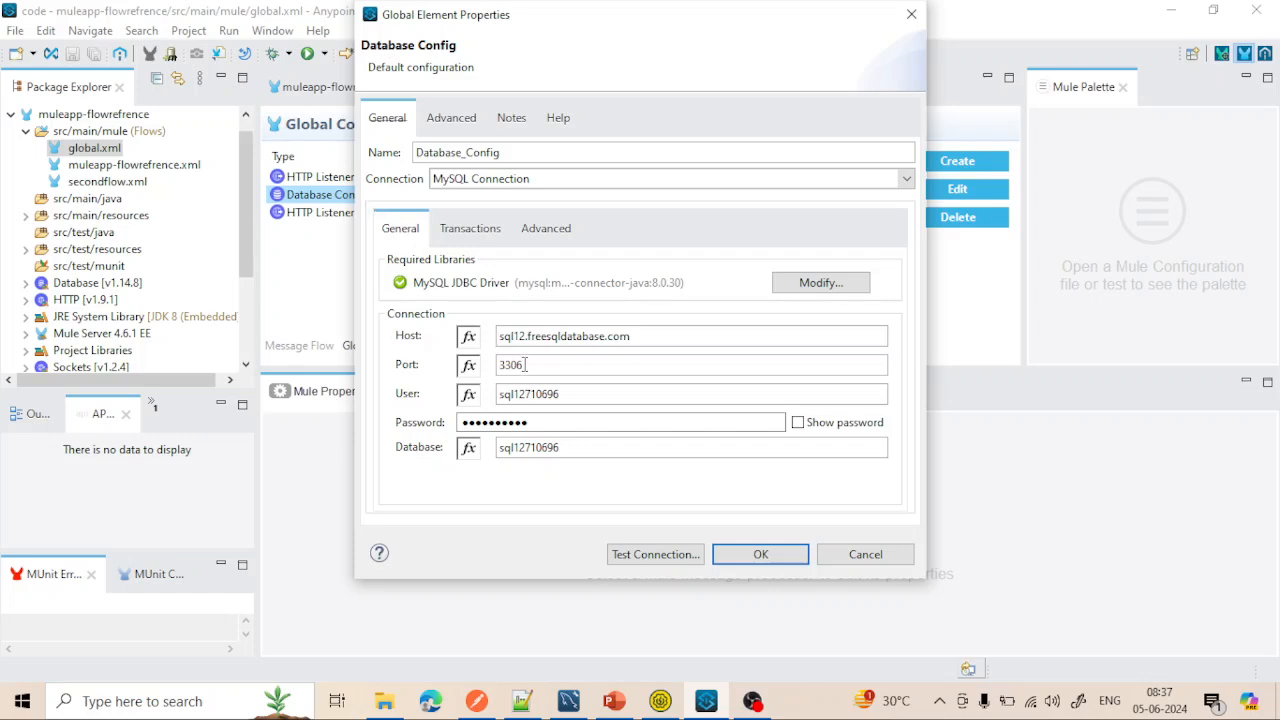
{"action": "left_click_drag", "start_coordinate": [525, 365], "coordinate": [494, 364]}
{"action": "left_click", "coordinate": [528, 365]}
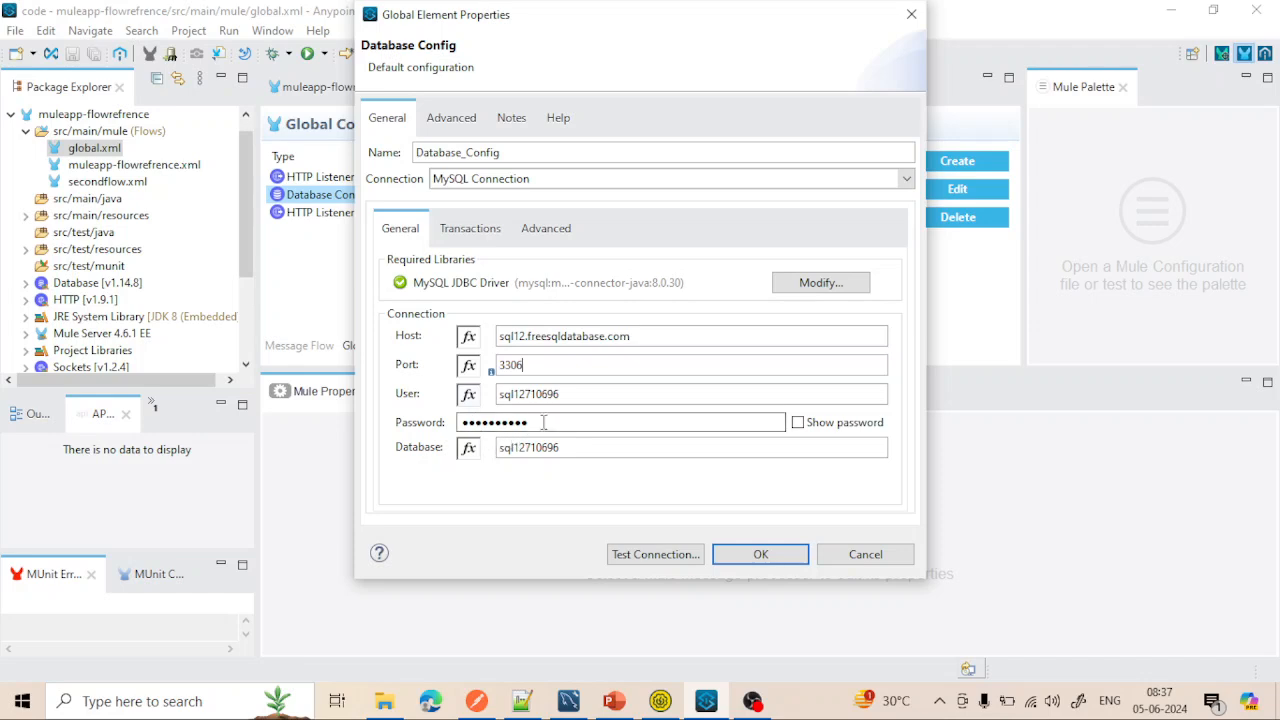
{"action": "left_click_drag", "start_coordinate": [527, 421], "coordinate": [455, 423]}
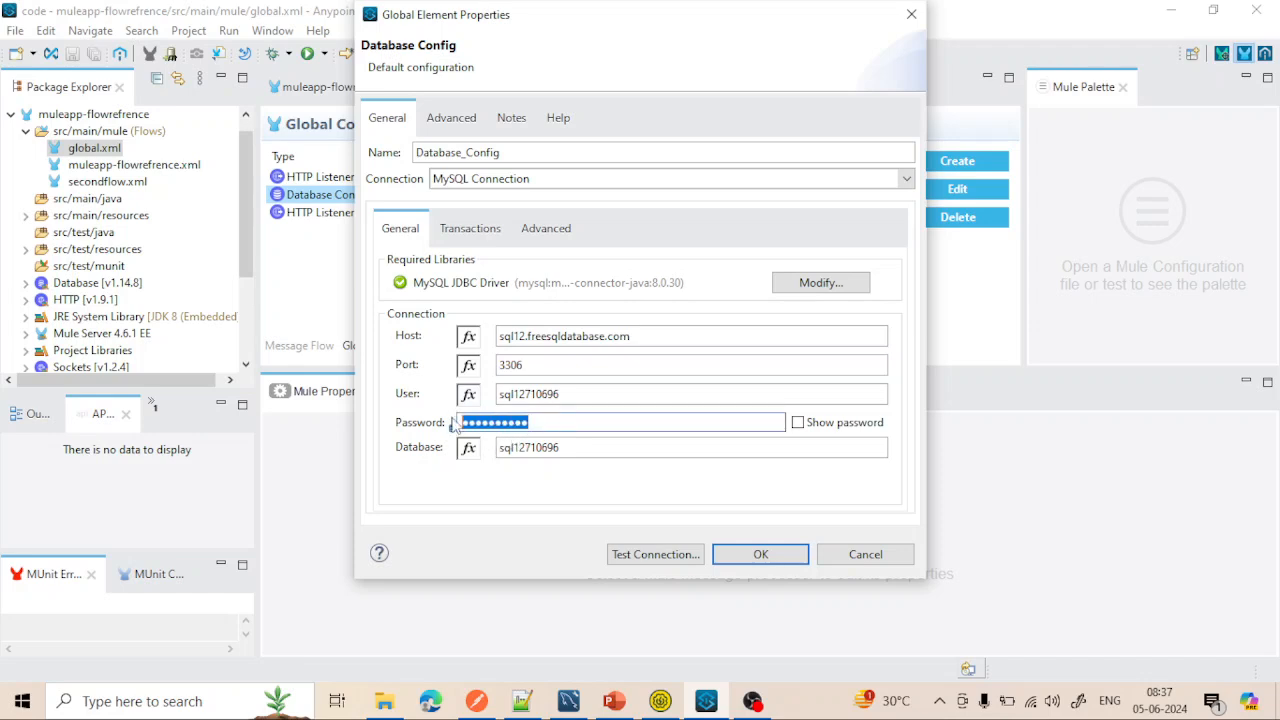
{"action": "left_click_drag", "start_coordinate": [584, 394], "coordinate": [484, 386]}
{"action": "key", "text": "ctrl+c"}
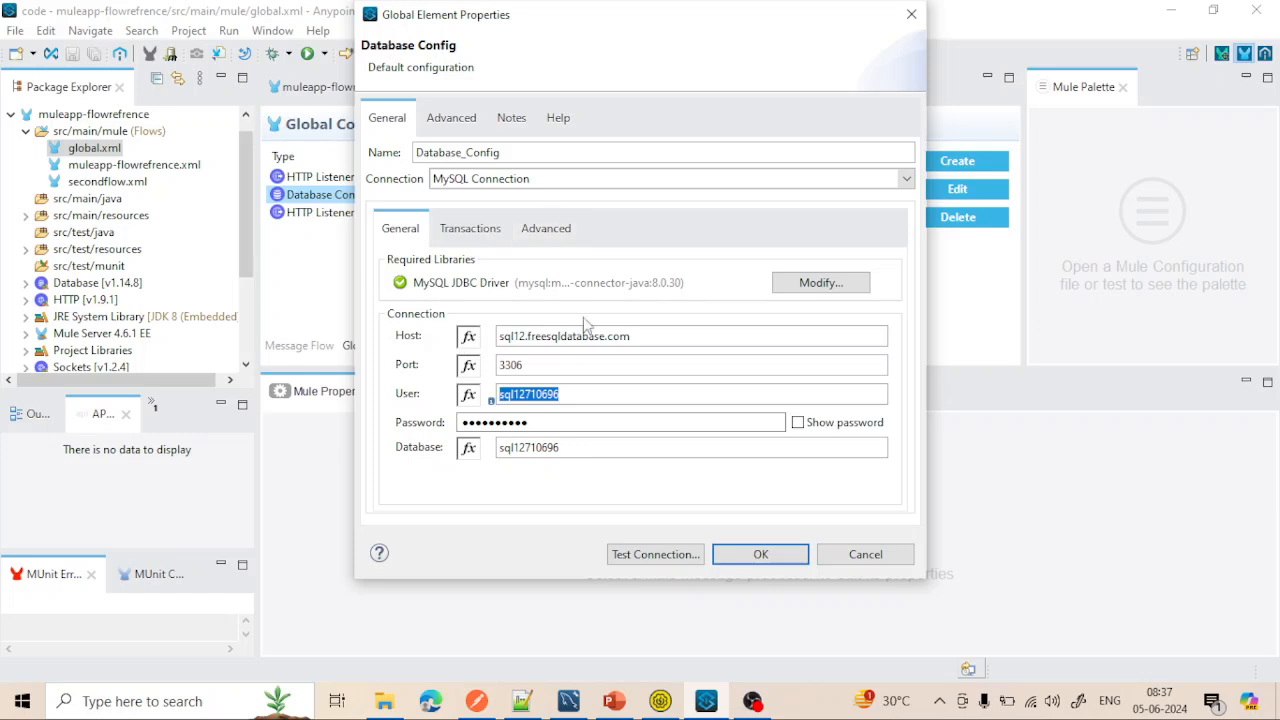
Step: Check the Transactions settings of Database_Config, return to its user and password fields, and close the configuration without saving
{"action": "left_click", "coordinate": [463, 230]}
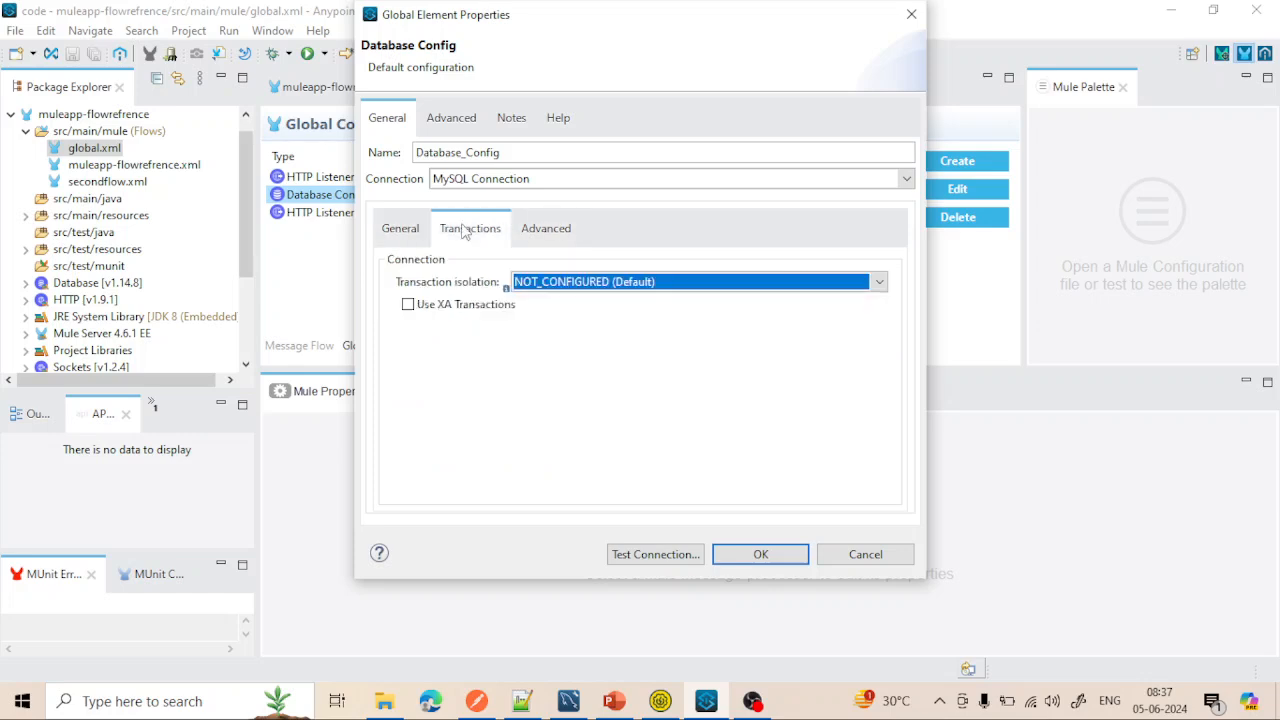
{"action": "left_click", "coordinate": [401, 230]}
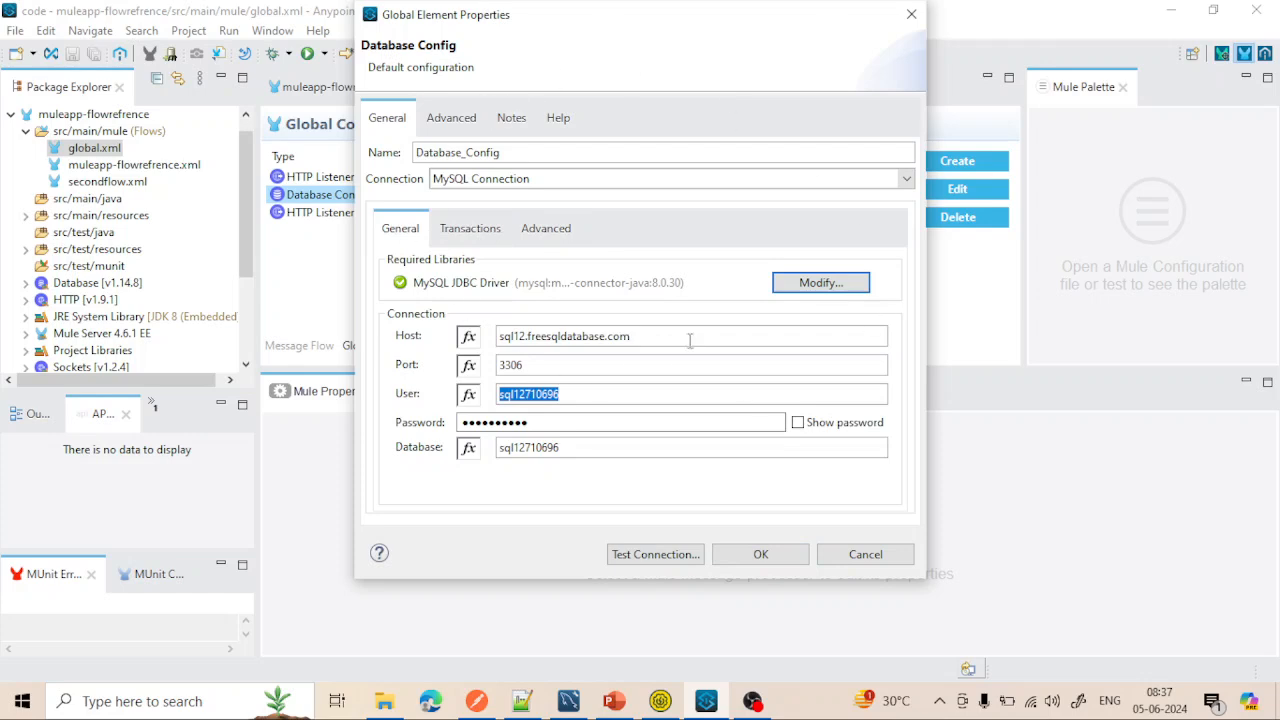
{"action": "key", "text": "ctrl+v"}
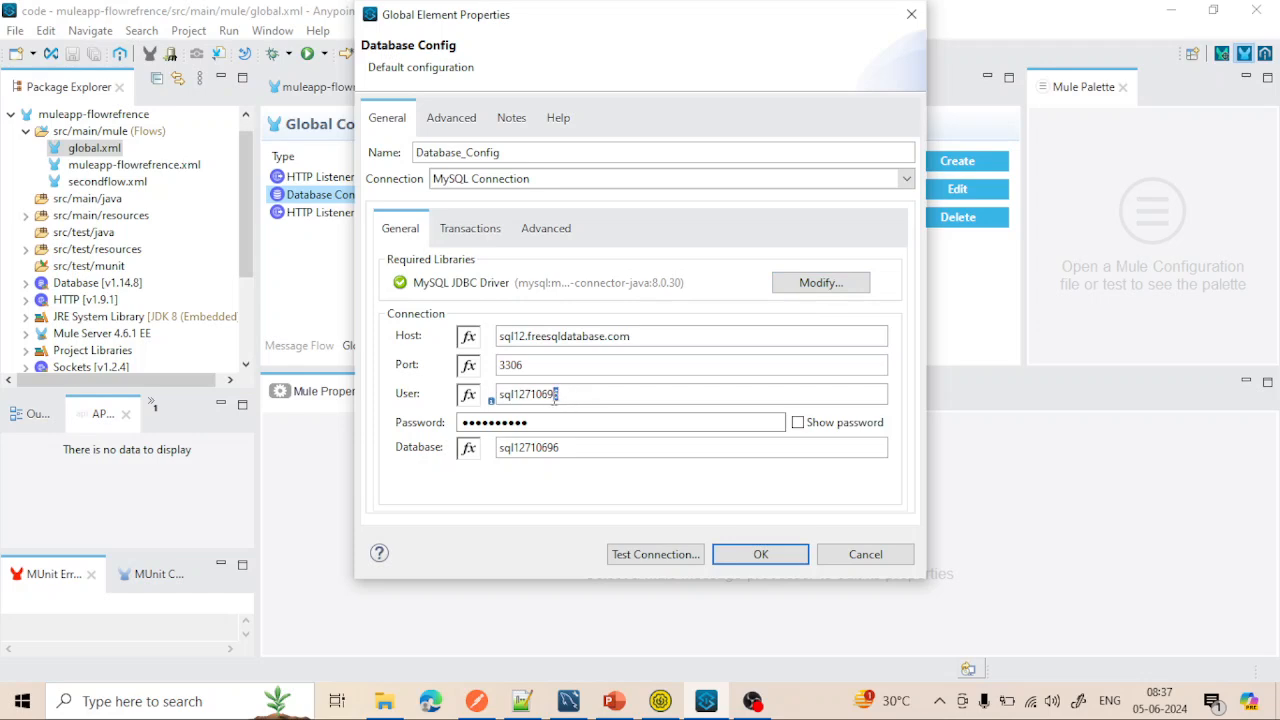
{"action": "left_click_drag", "start_coordinate": [558, 396], "coordinate": [505, 398]}
{"action": "left_click", "coordinate": [550, 423]}
{"action": "left_click_drag", "start_coordinate": [550, 423], "coordinate": [458, 423]}
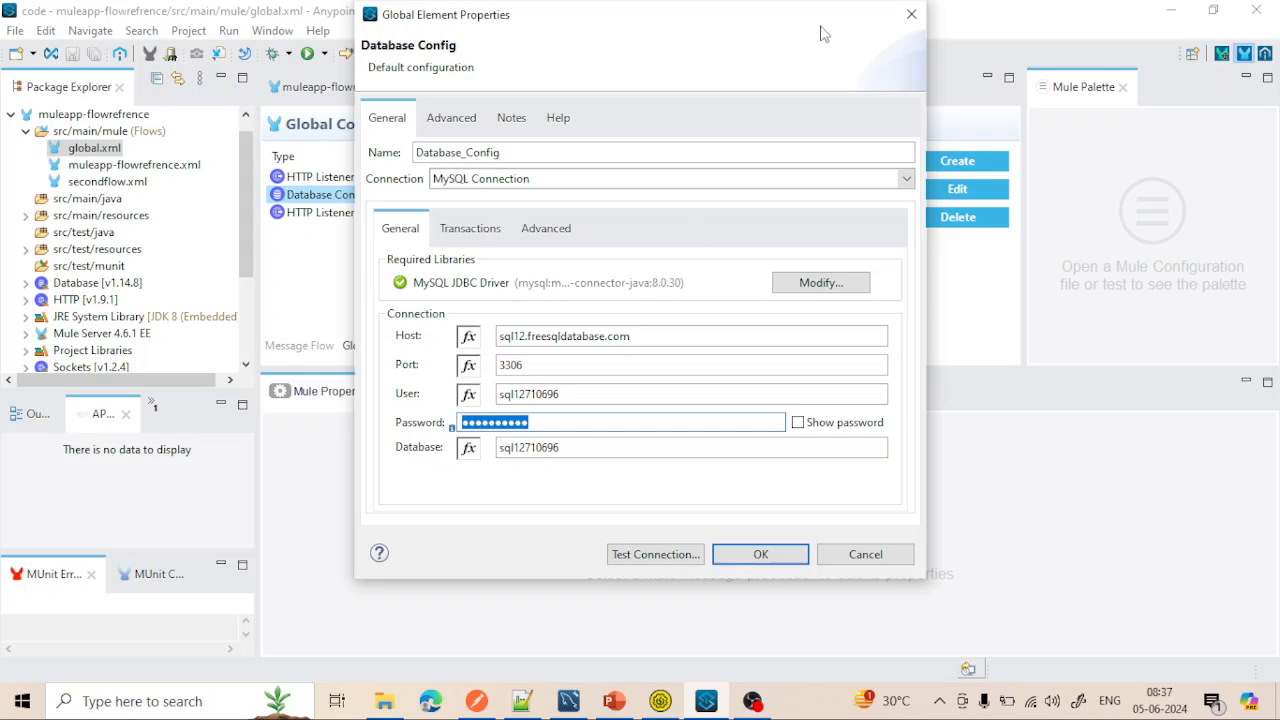
{"action": "left_click", "coordinate": [909, 16]}
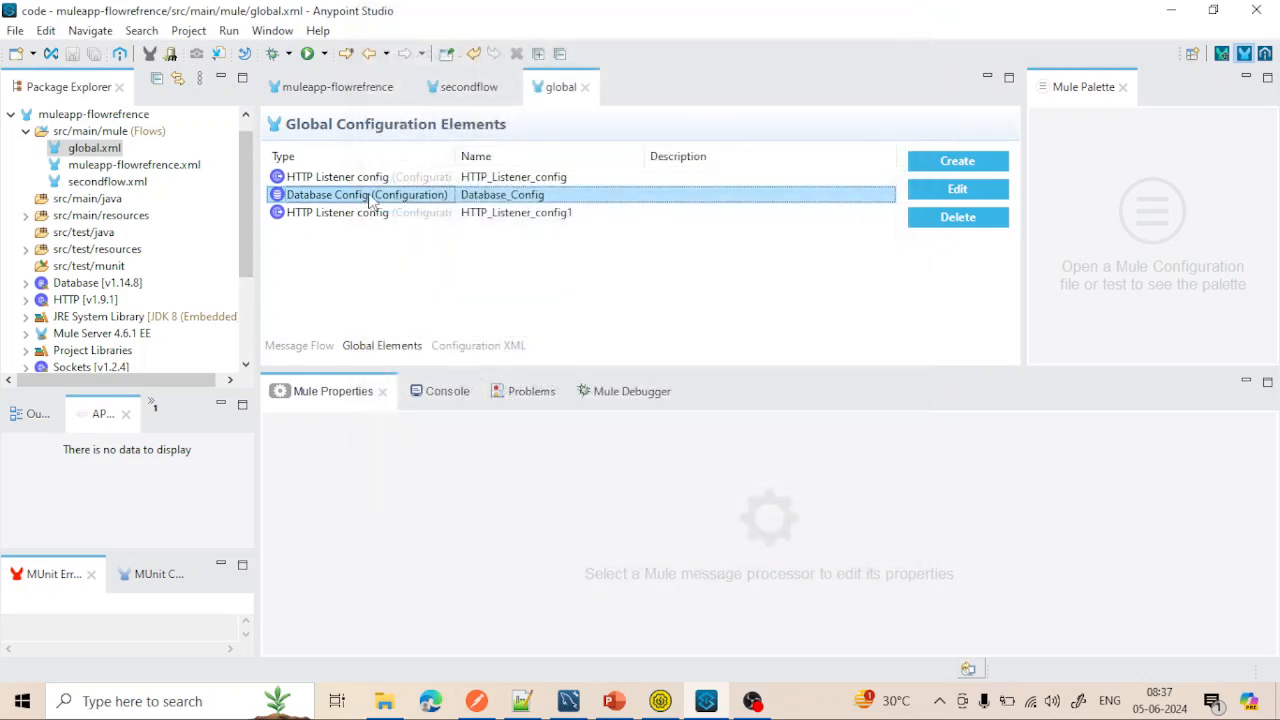
Step: Open HTTP_Listener_config to view its protocol, host, port and base path, and close it without changes
{"action": "left_click", "coordinate": [383, 178]}
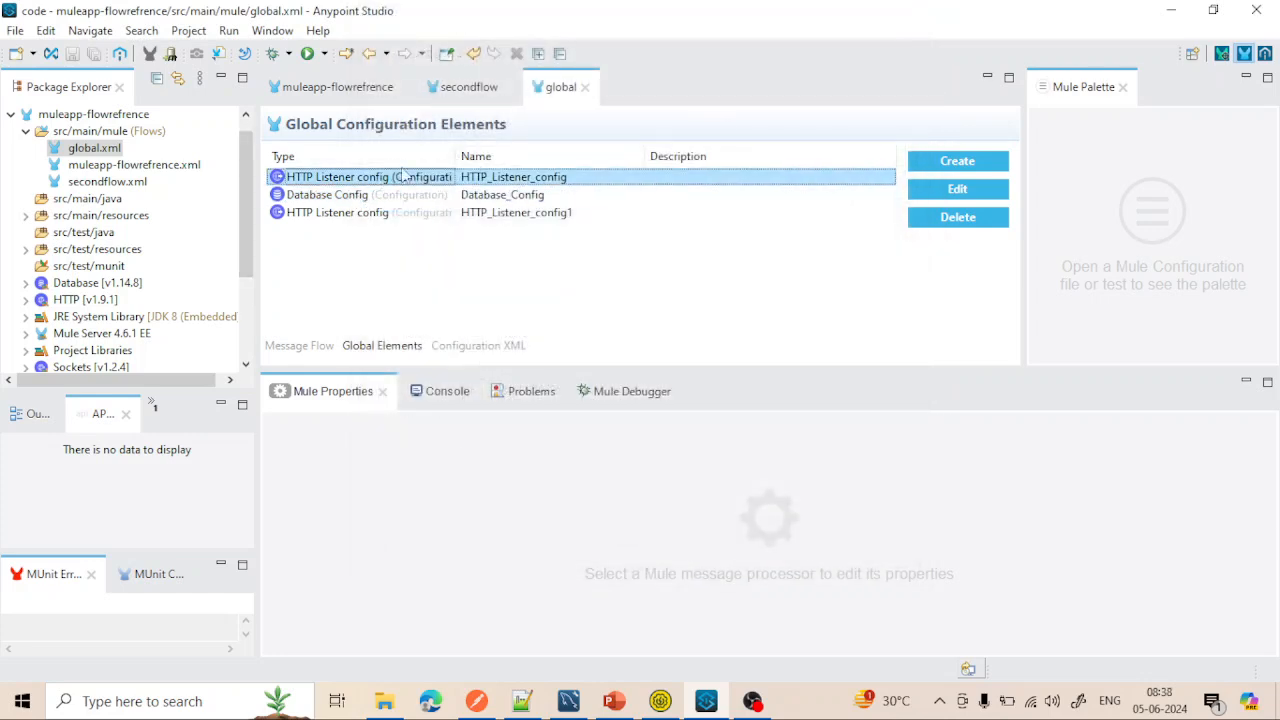
{"action": "double_click", "coordinate": [383, 178]}
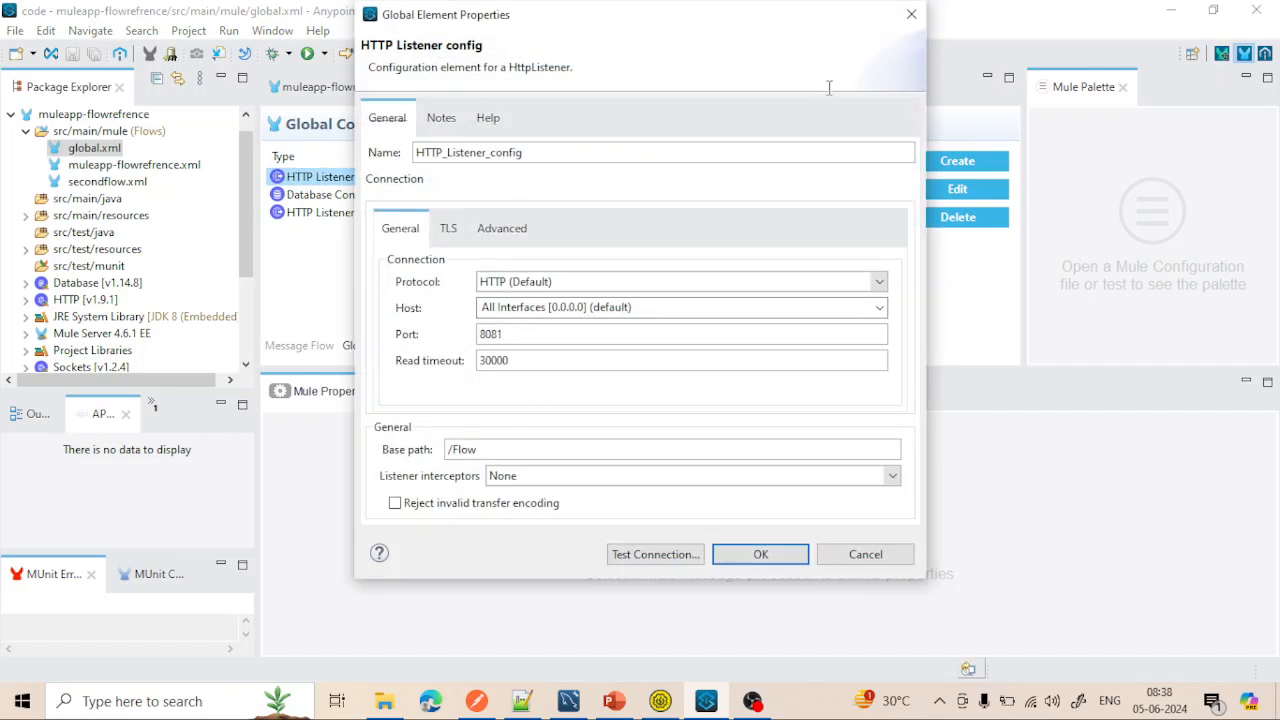
{"action": "left_click", "coordinate": [911, 15]}
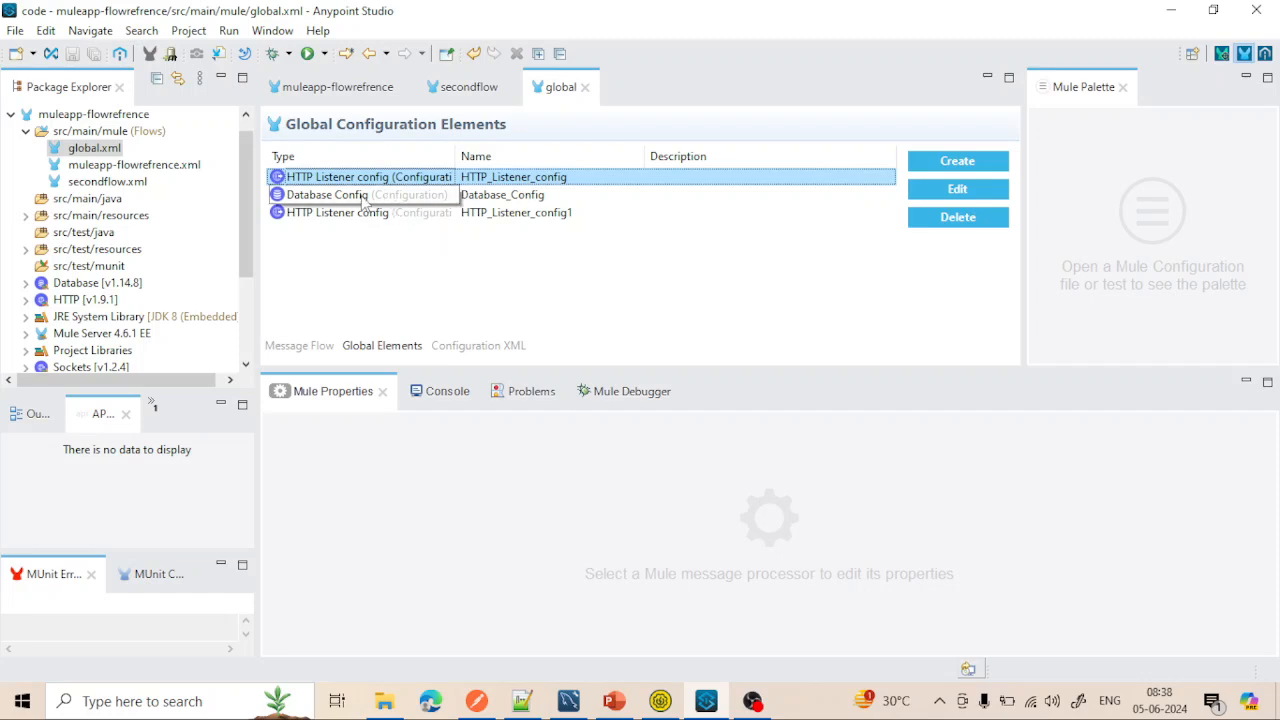
Step: Inspect the Database_Config connection fields, reveal the stored database password, mask it again, and close the configuration
{"action": "double_click", "coordinate": [365, 196]}
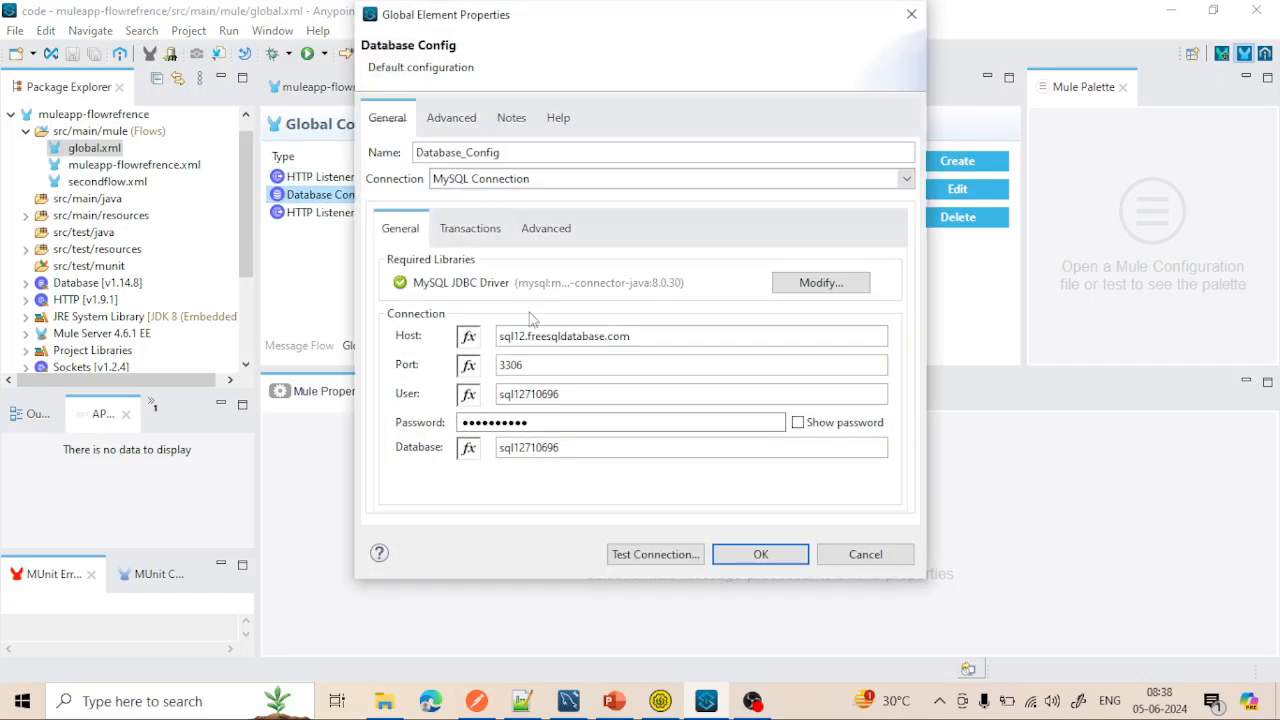
{"action": "left_click", "coordinate": [913, 17]}
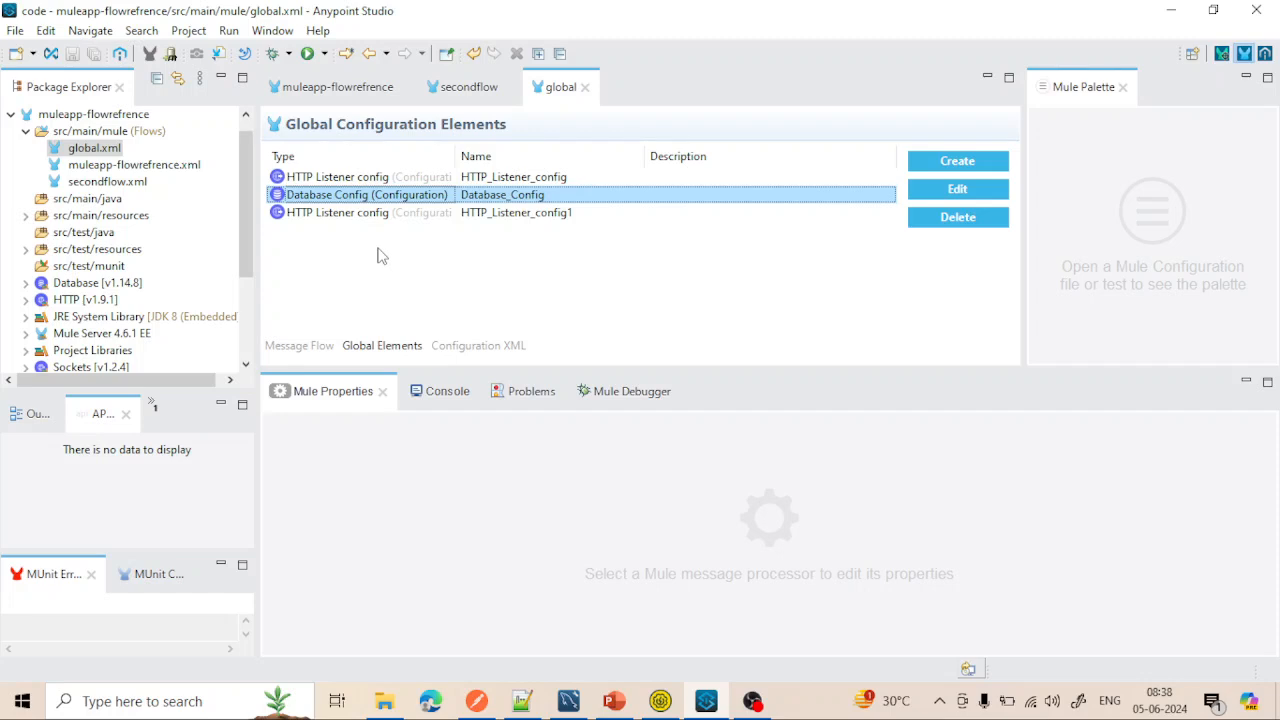
{"action": "double_click", "coordinate": [369, 199]}
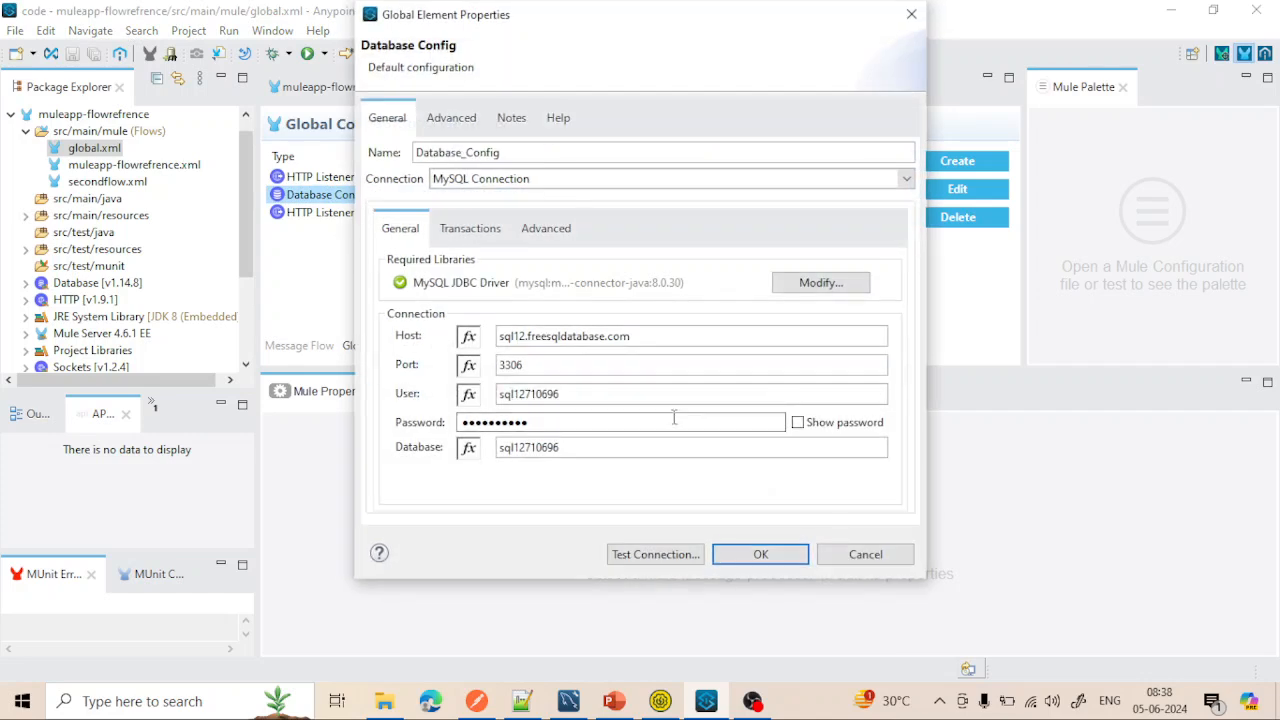
{"action": "left_click", "coordinate": [797, 423]}
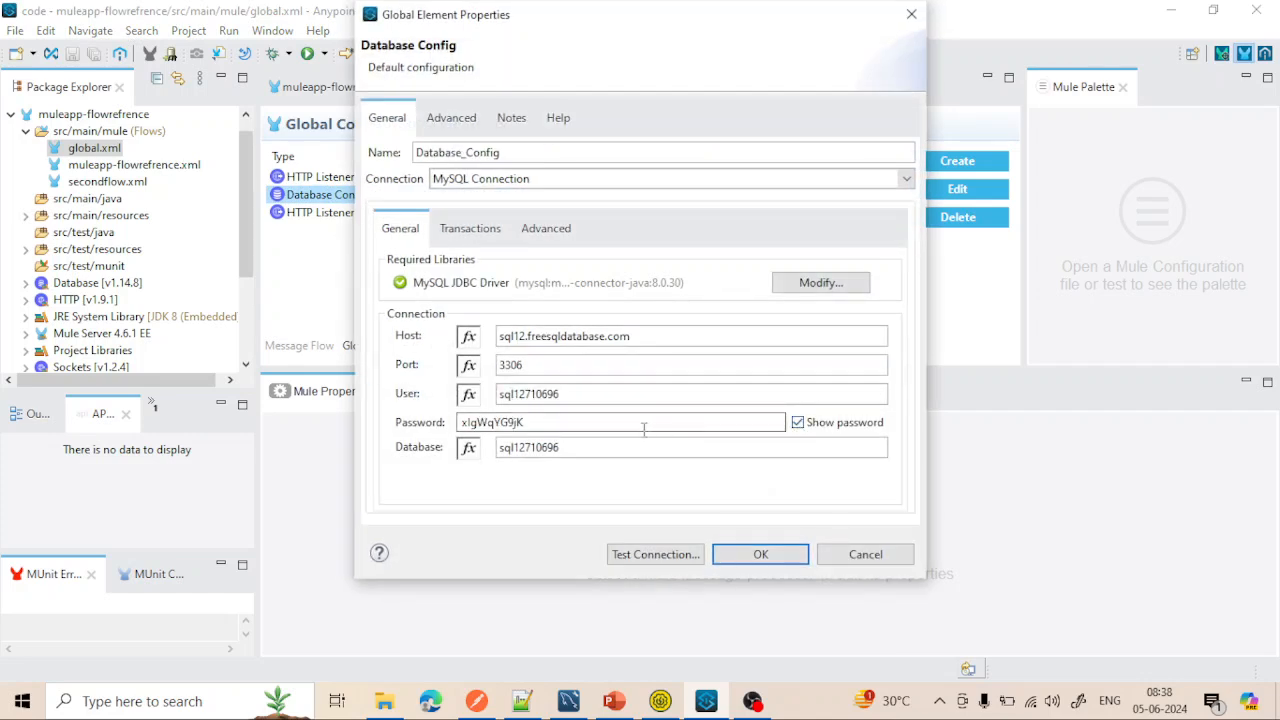
{"action": "left_click_drag", "start_coordinate": [534, 425], "coordinate": [450, 423]}
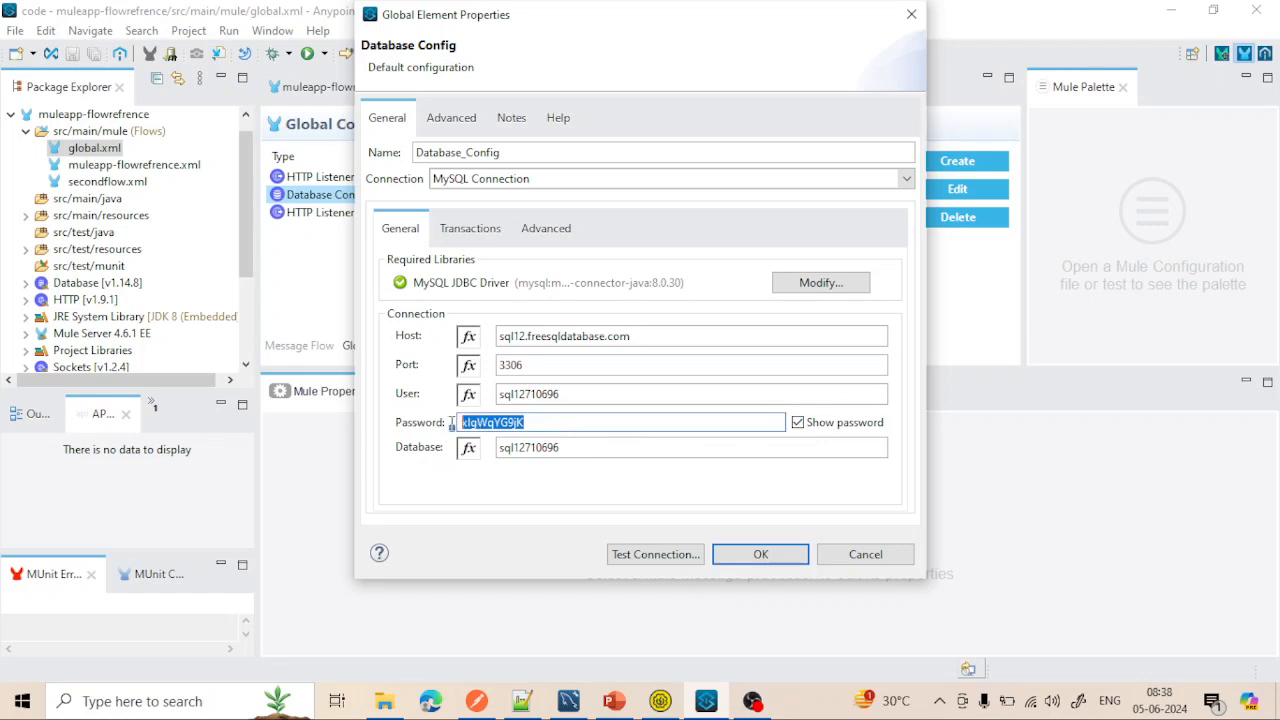
{"action": "left_click", "coordinate": [806, 429]}
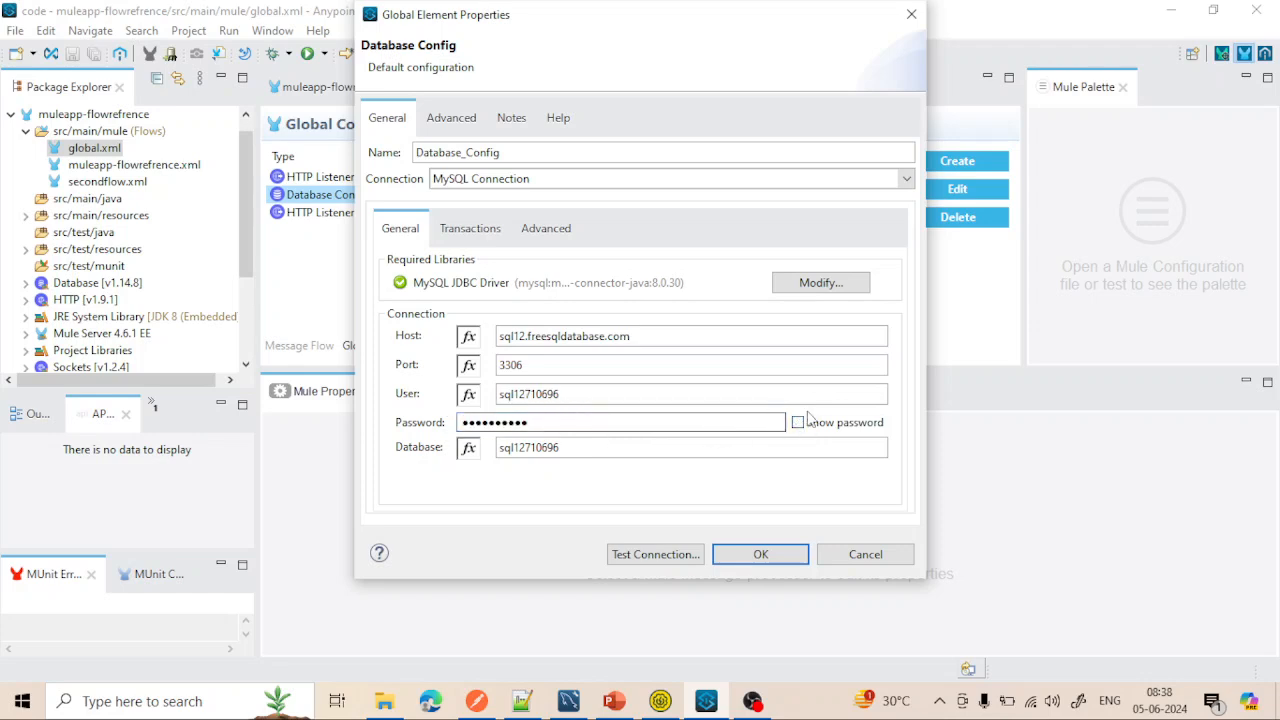
{"action": "left_click", "coordinate": [541, 418]}
{"action": "left_click_drag", "start_coordinate": [541, 418], "coordinate": [450, 425]}
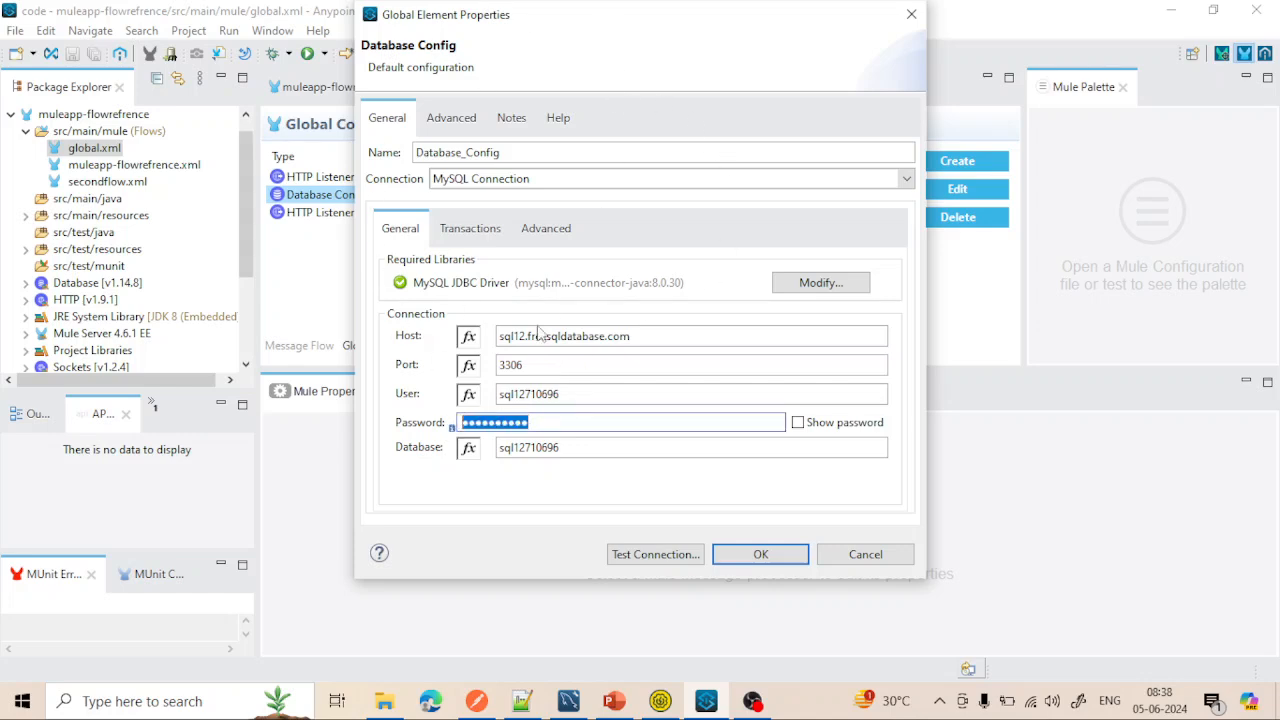
{"action": "left_click", "coordinate": [912, 15]}
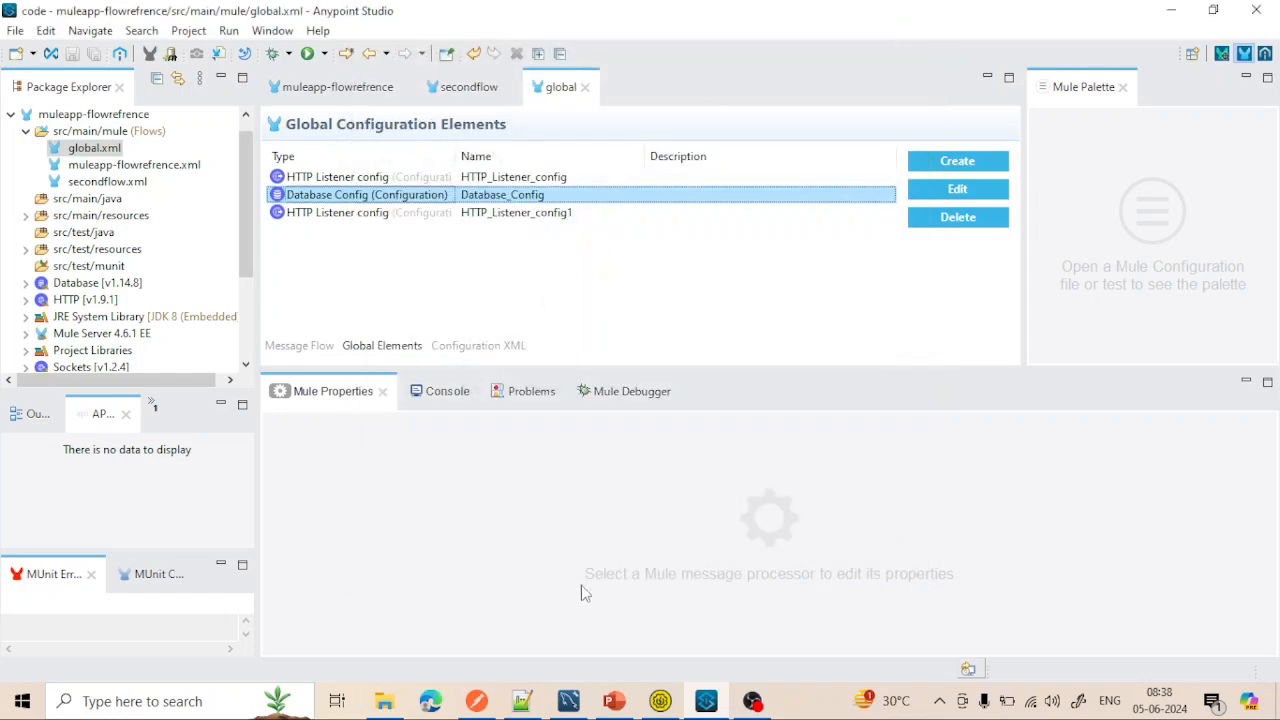
Step: Switch to PowerPoint, present the Mule Properties Management slide full screen, and end the slide show
{"action": "left_click", "coordinate": [615, 701]}
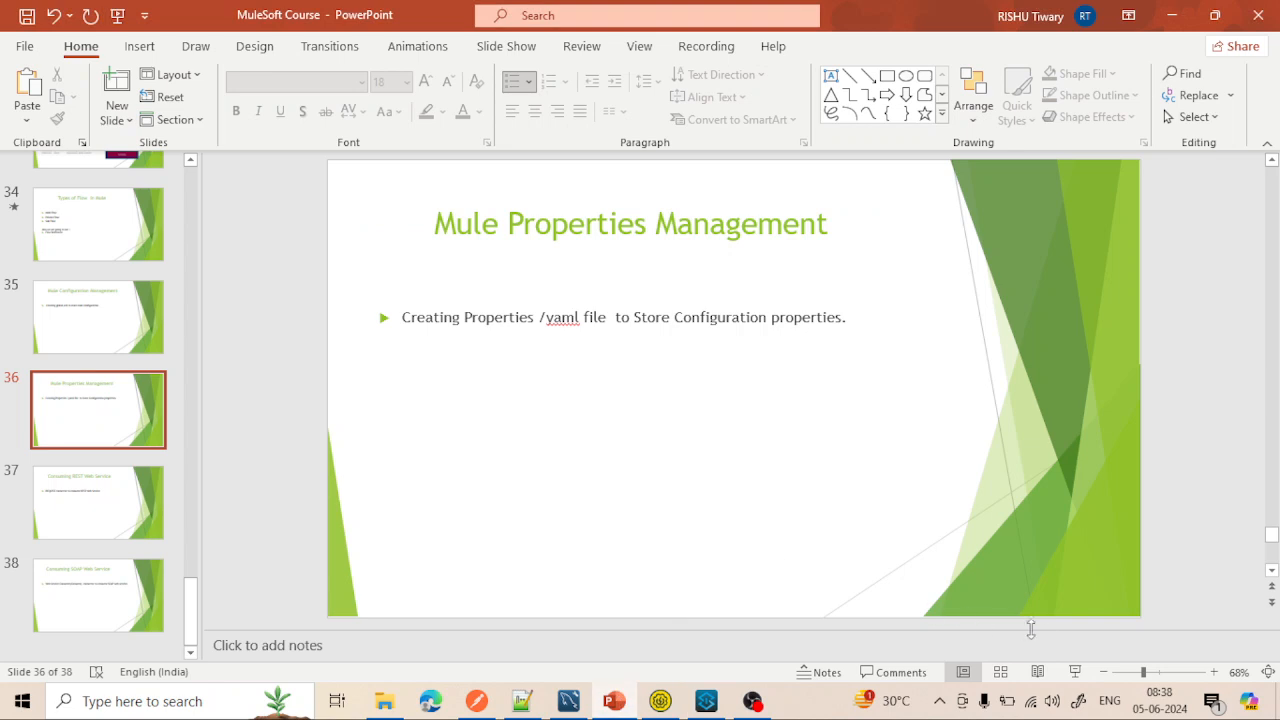
{"action": "left_click", "coordinate": [1075, 673]}
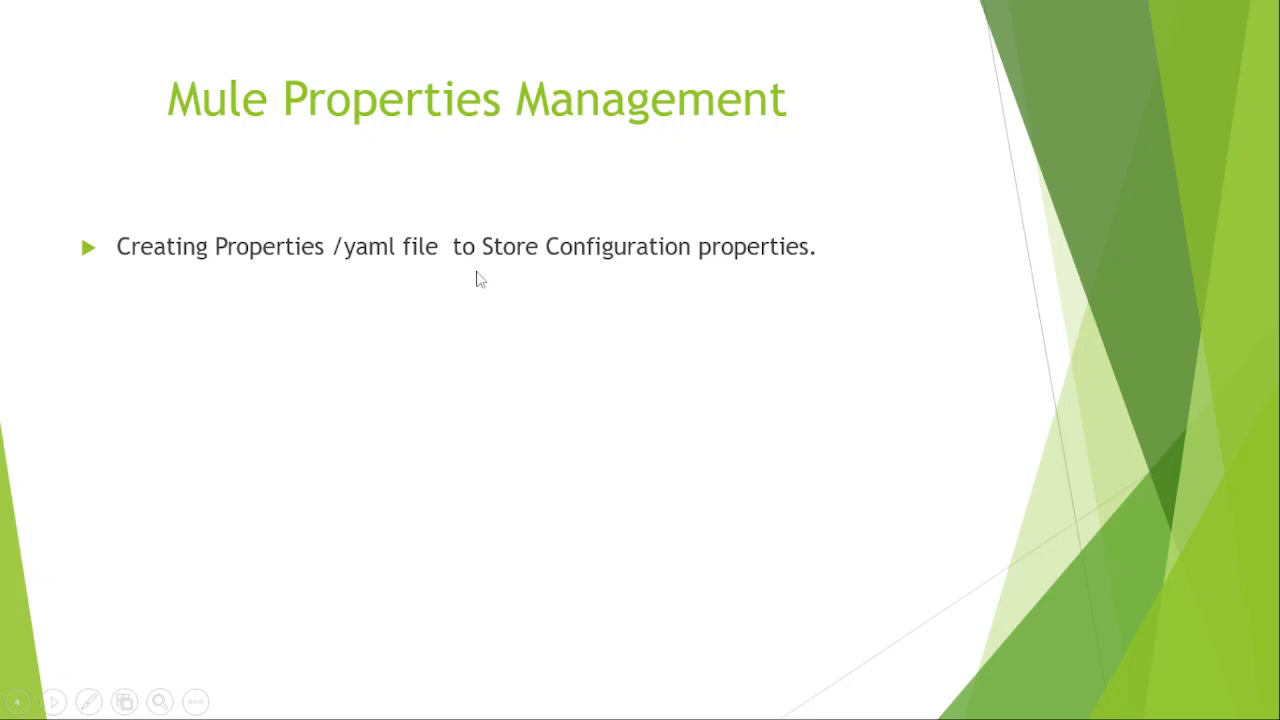
{"action": "key", "text": "Escape"}
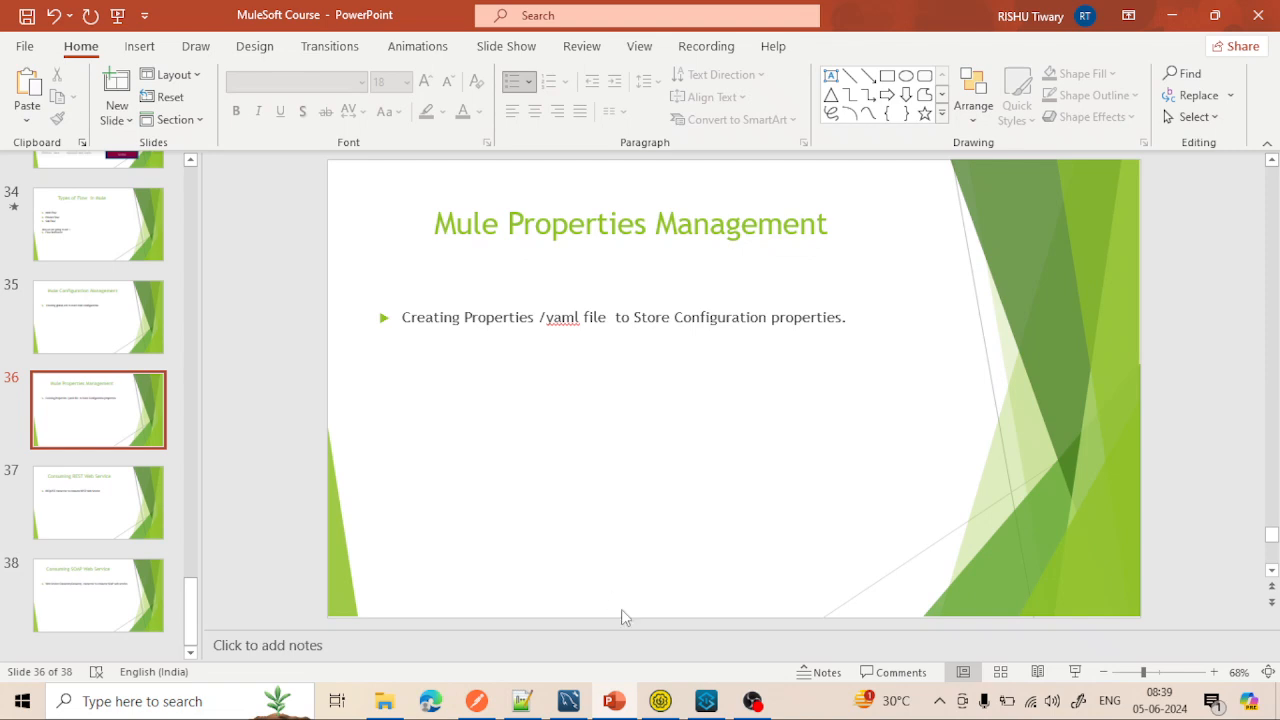
Step: Switch back to Anypoint Studio and review the hardcoded connection values in Database_Config, leaving the configuration closed
{"action": "left_click", "coordinate": [705, 700]}
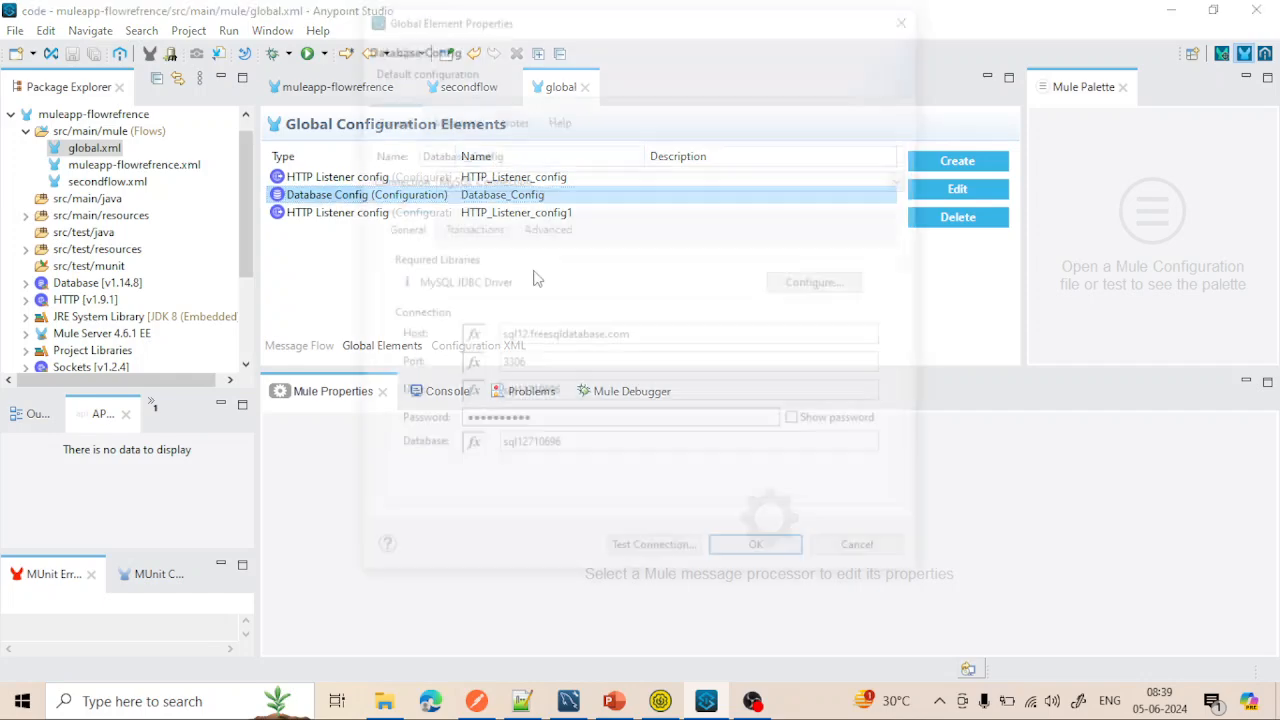
{"action": "left_click", "coordinate": [910, 15]}
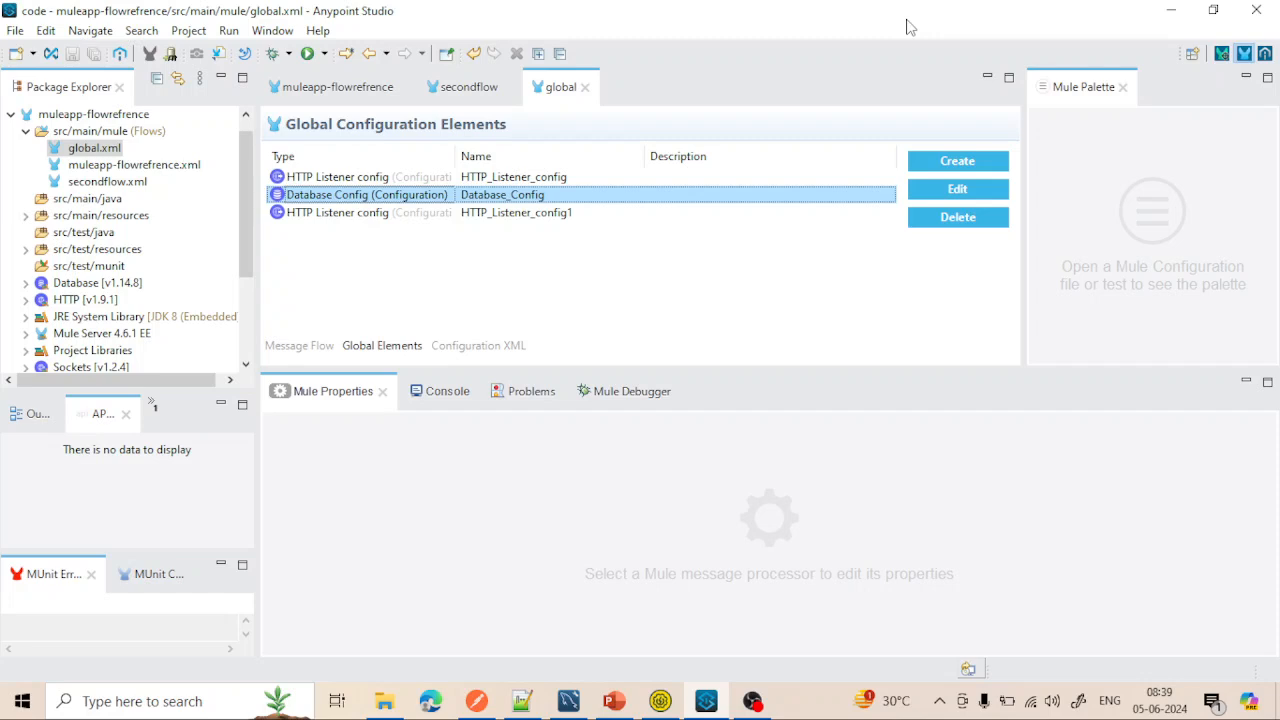
{"action": "double_click", "coordinate": [440, 196]}
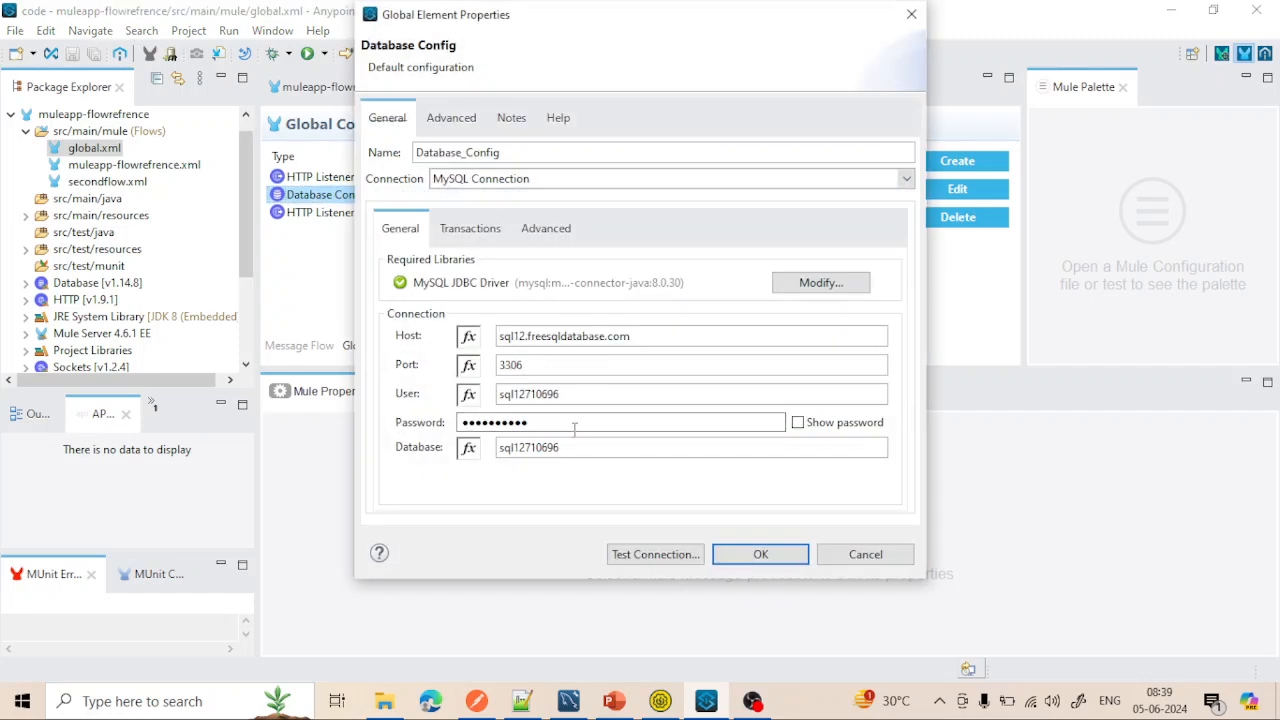
{"action": "left_click", "coordinate": [908, 16]}
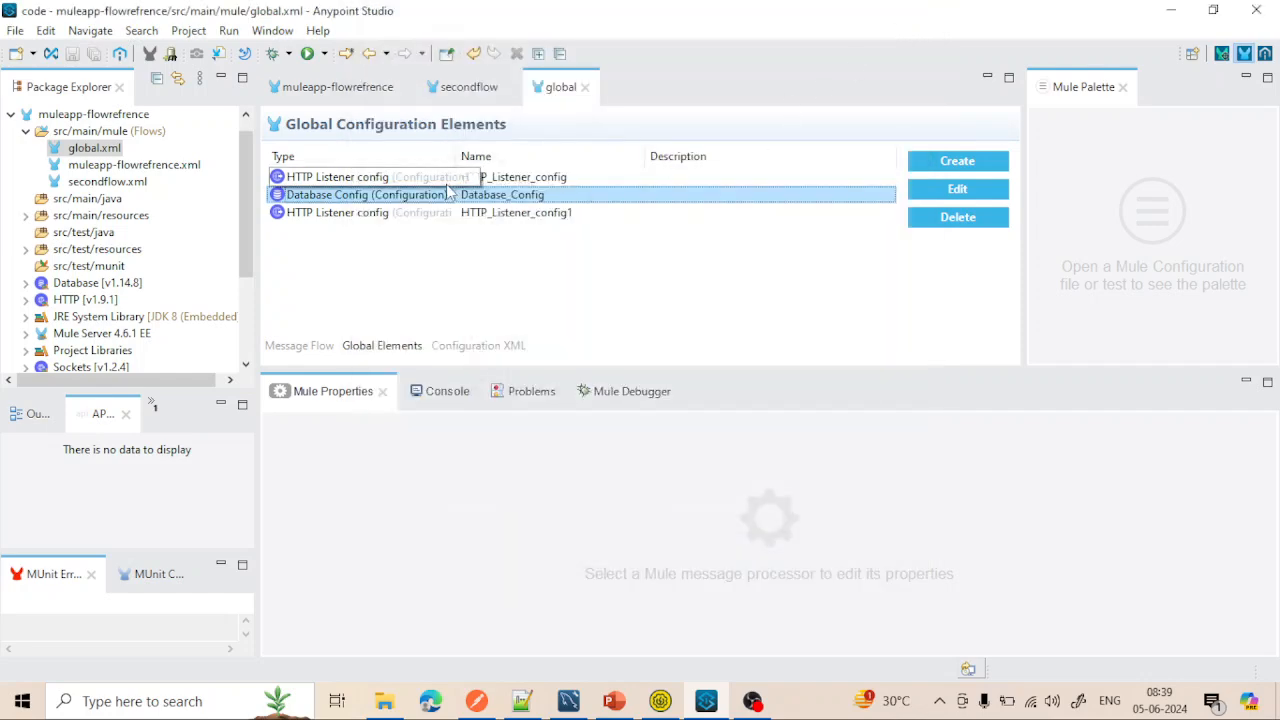
{"action": "double_click", "coordinate": [393, 199]}
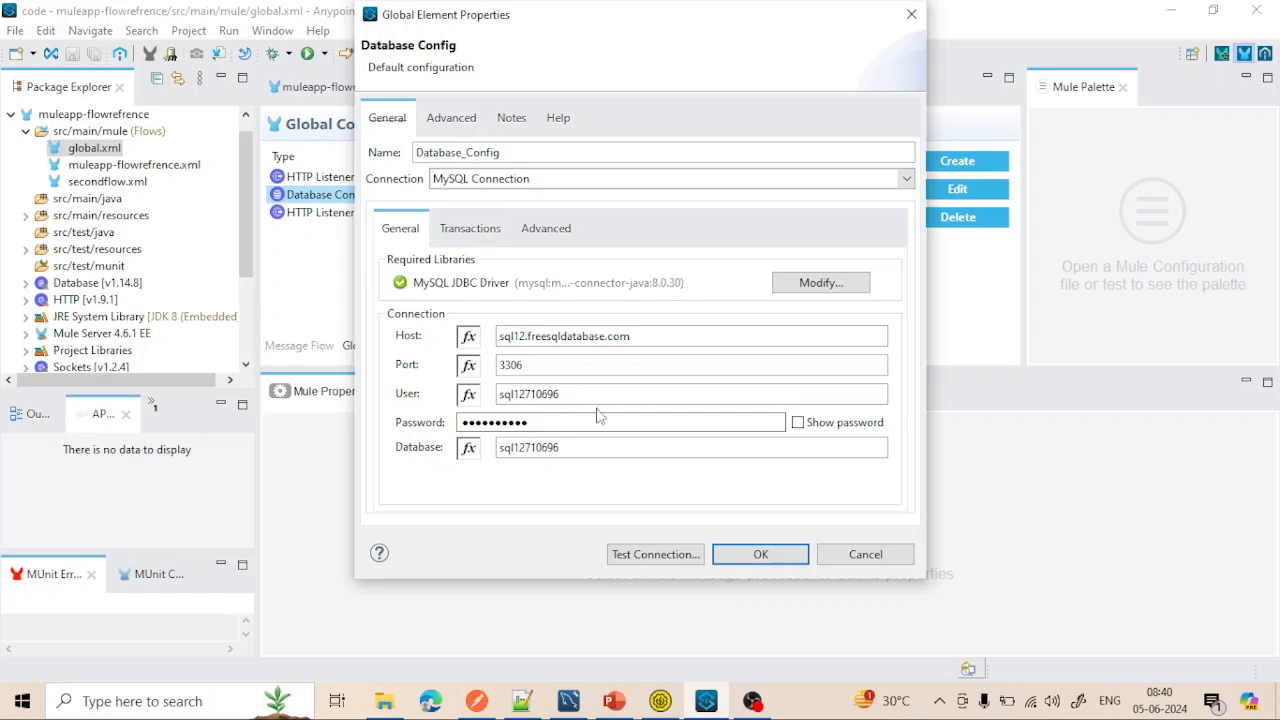
{"action": "left_click", "coordinate": [911, 14]}
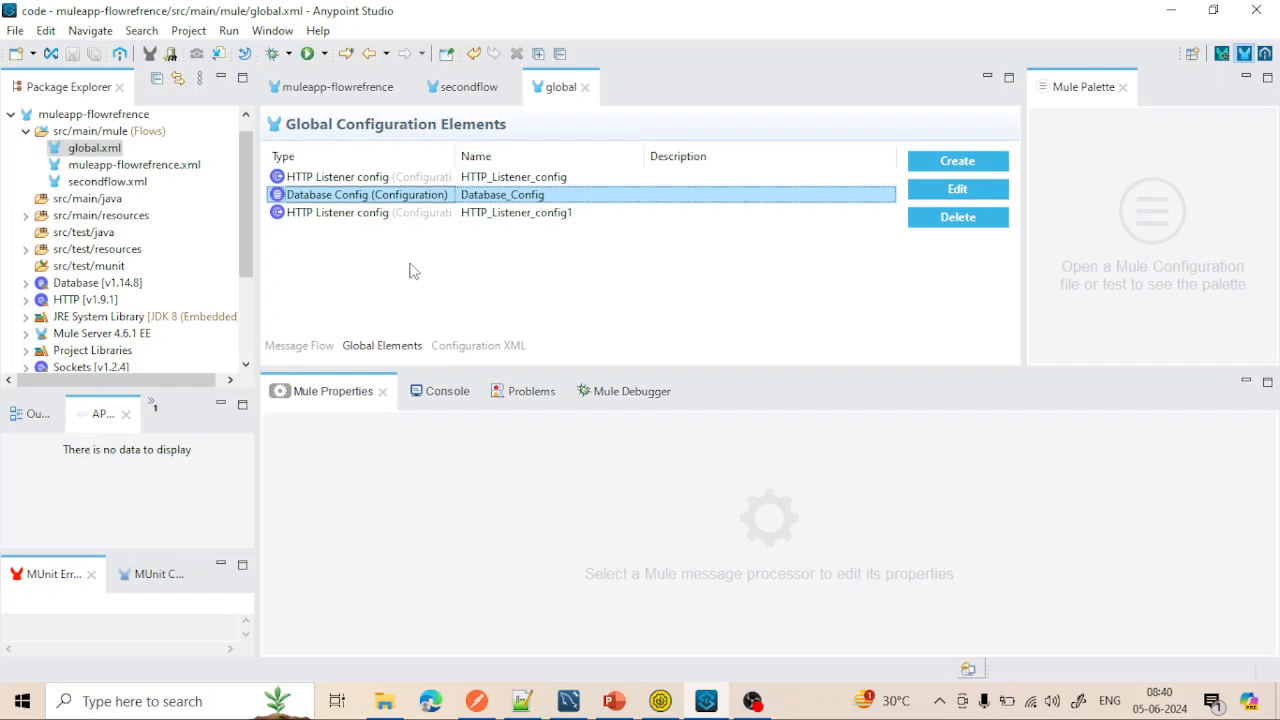
Step: Close the global and secondflow editors and select muleapp-flowrefrence.xml in the project tree
{"action": "left_click", "coordinate": [586, 88]}
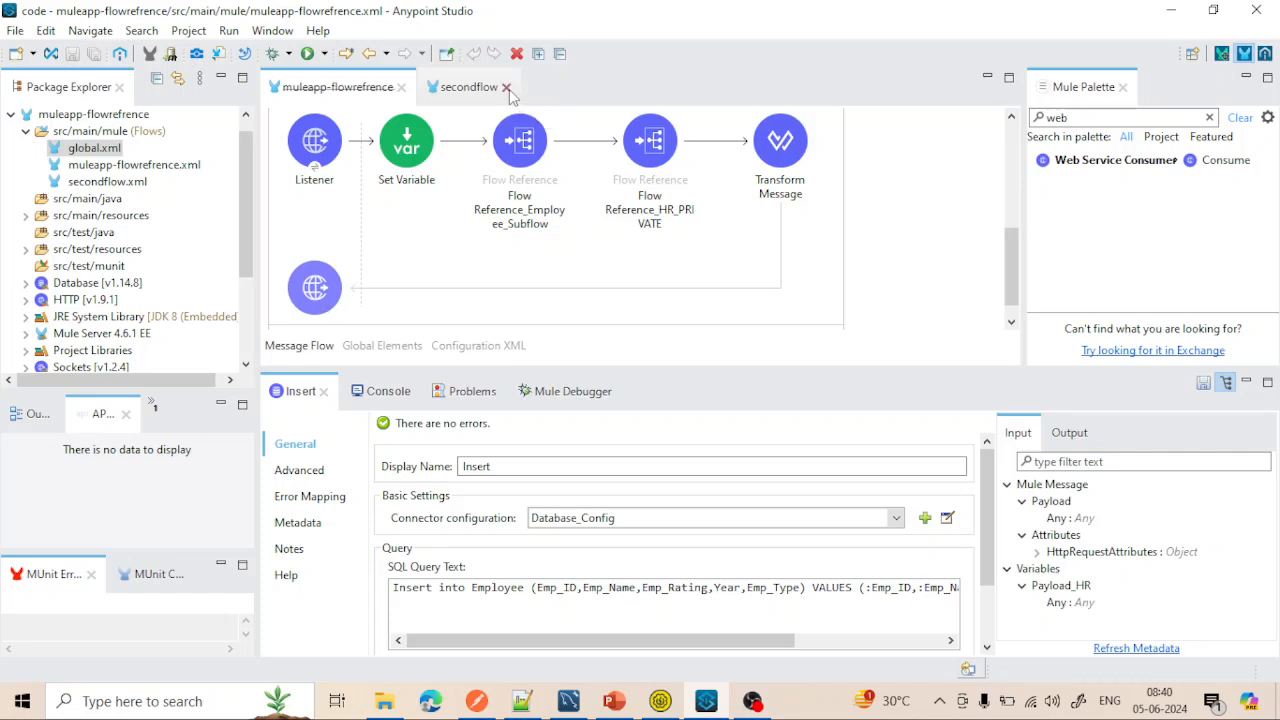
{"action": "left_click", "coordinate": [507, 88]}
{"action": "left_click", "coordinate": [107, 182]}
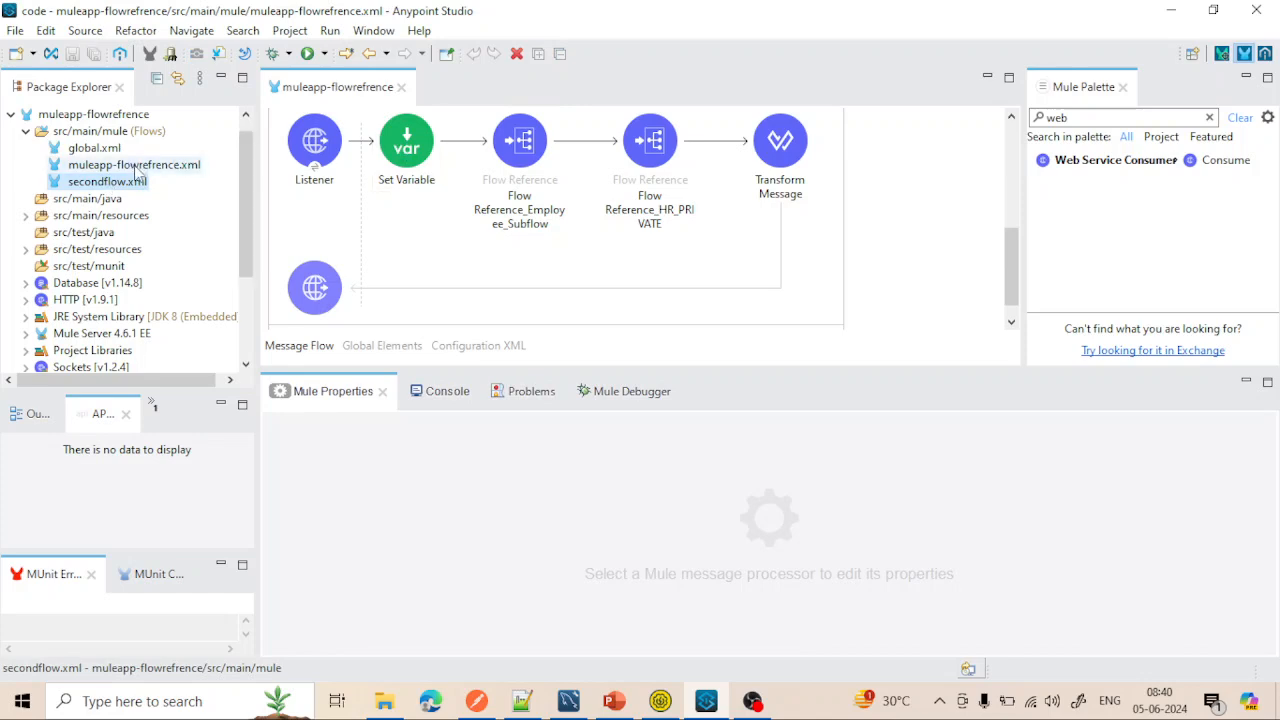
{"action": "left_click", "coordinate": [135, 167]}
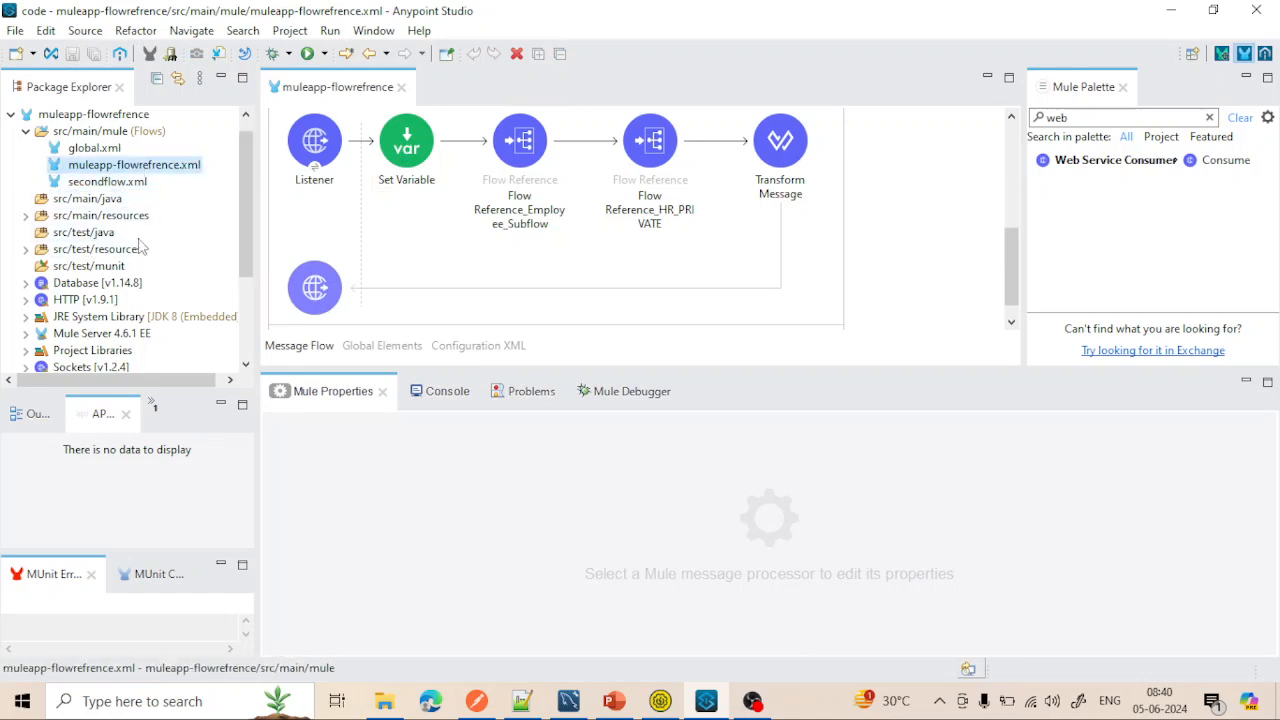
{"action": "scroll", "coordinate": [150, 240], "scroll_direction": "down", "scroll_amount": 3}
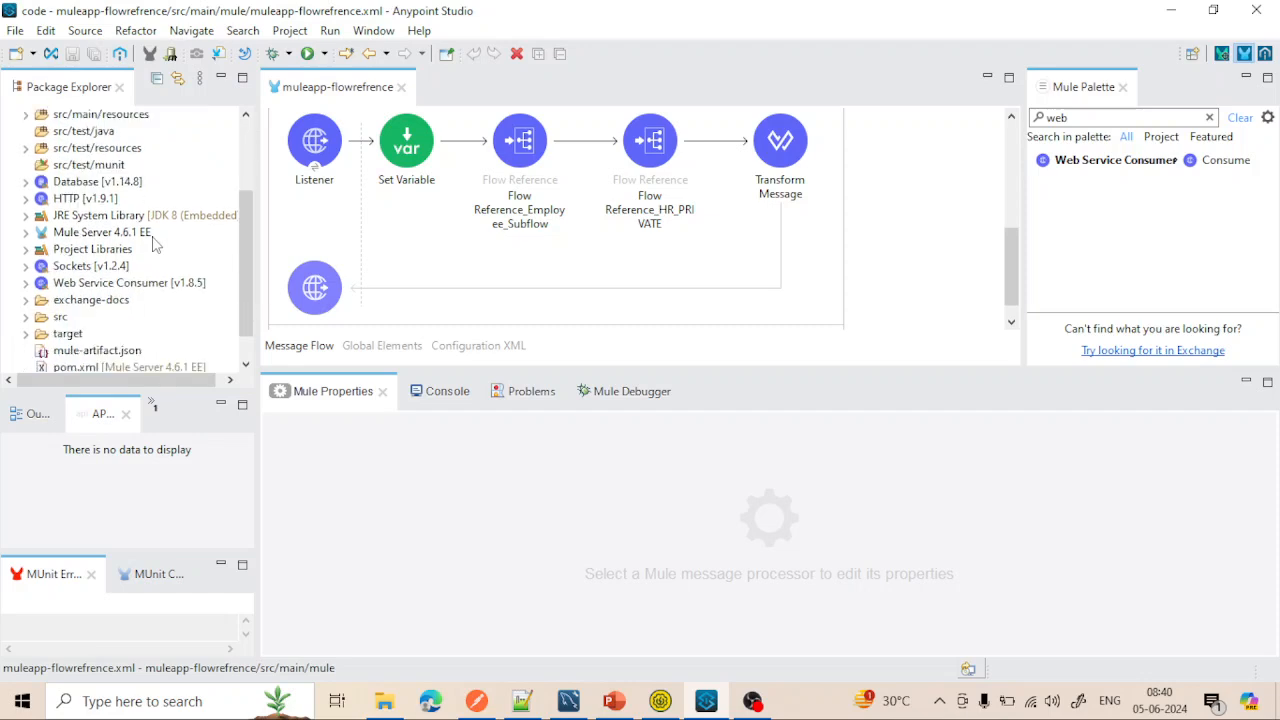
Step: Expand src/main/resources in the muleapp-flowrefrence project, switch to PowerPoint to recheck the Mule Properties Management slide, and return to Anypoint Studio
{"action": "scroll", "coordinate": [155, 244], "scroll_direction": "up", "scroll_amount": 4}
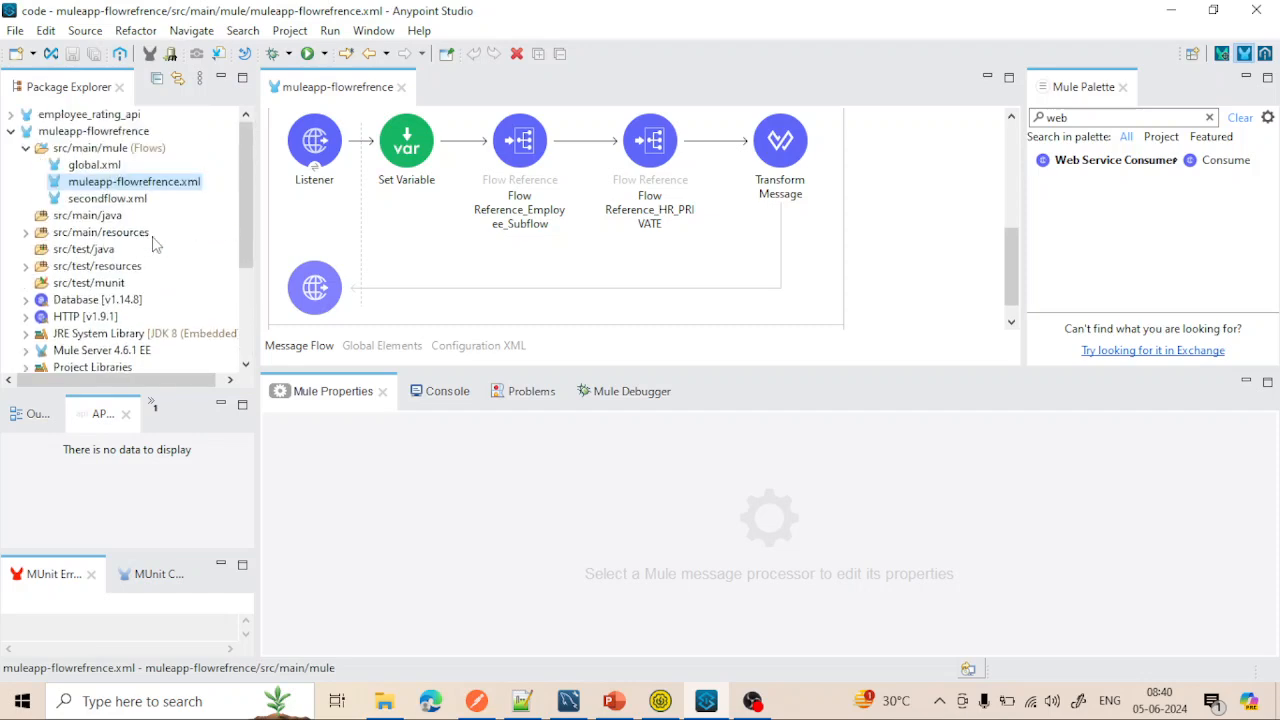
{"action": "left_click", "coordinate": [30, 238]}
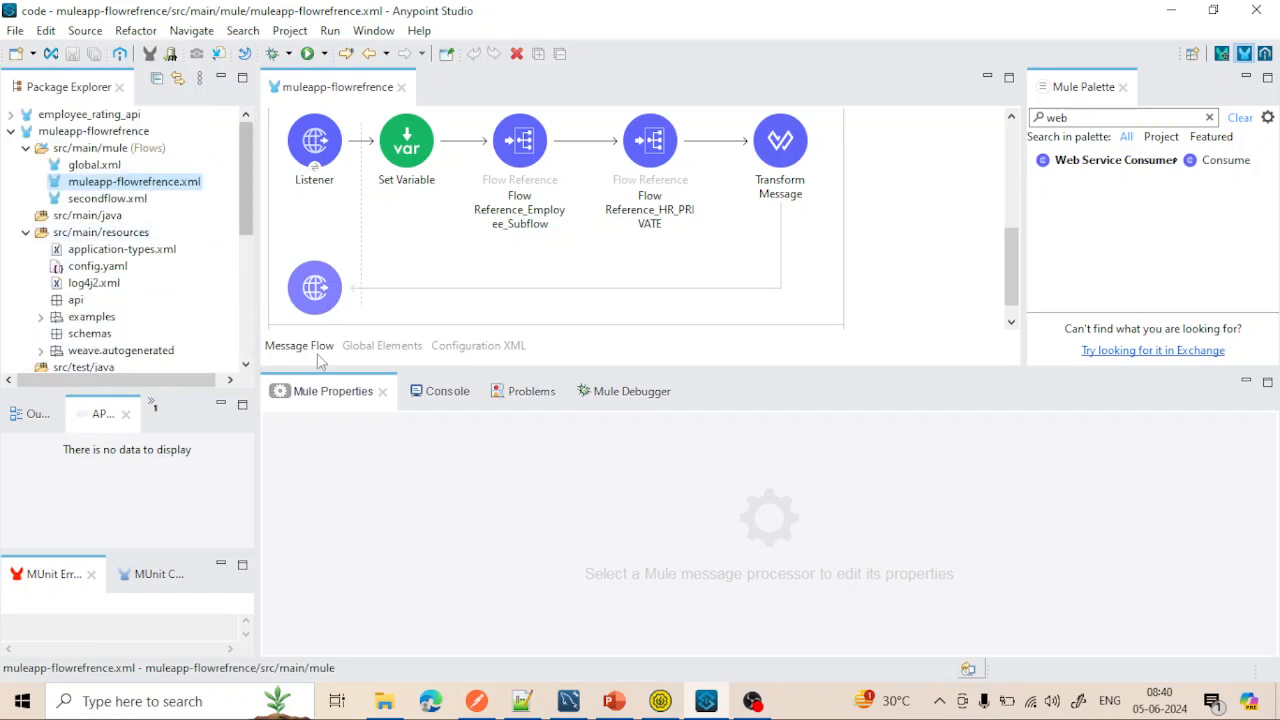
{"action": "left_click", "coordinate": [614, 703]}
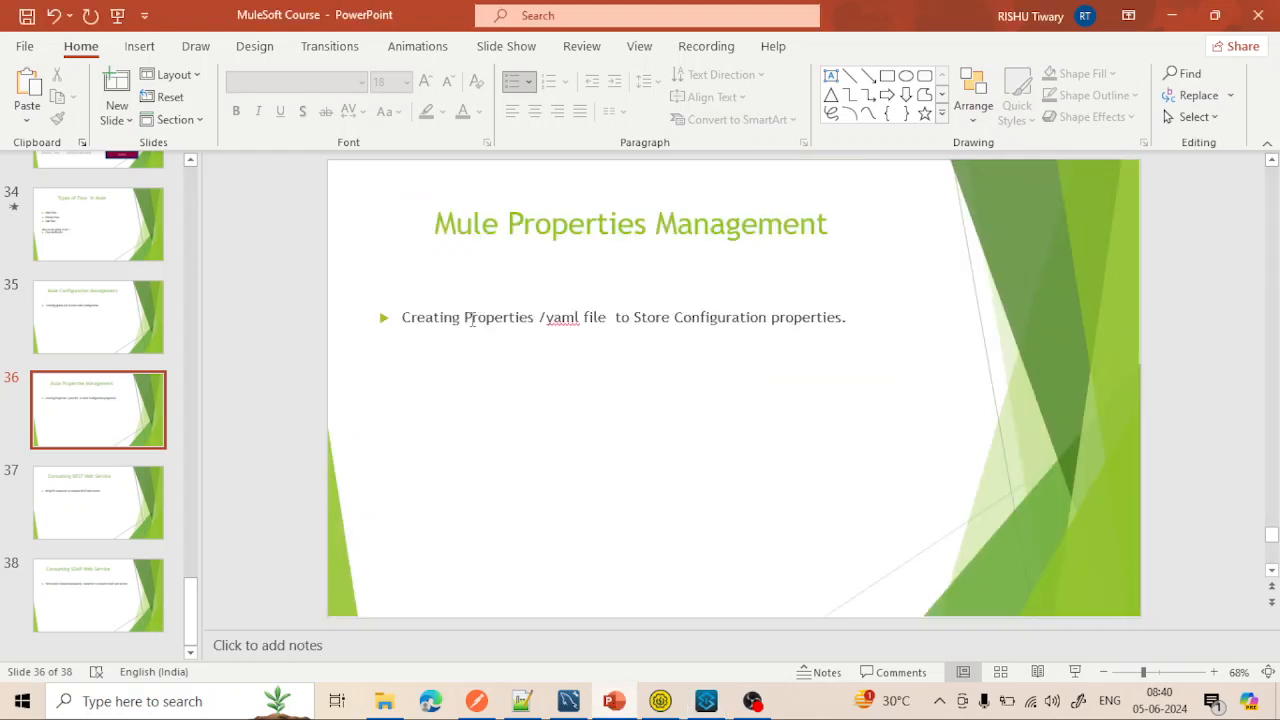
{"action": "left_click", "coordinate": [618, 704]}
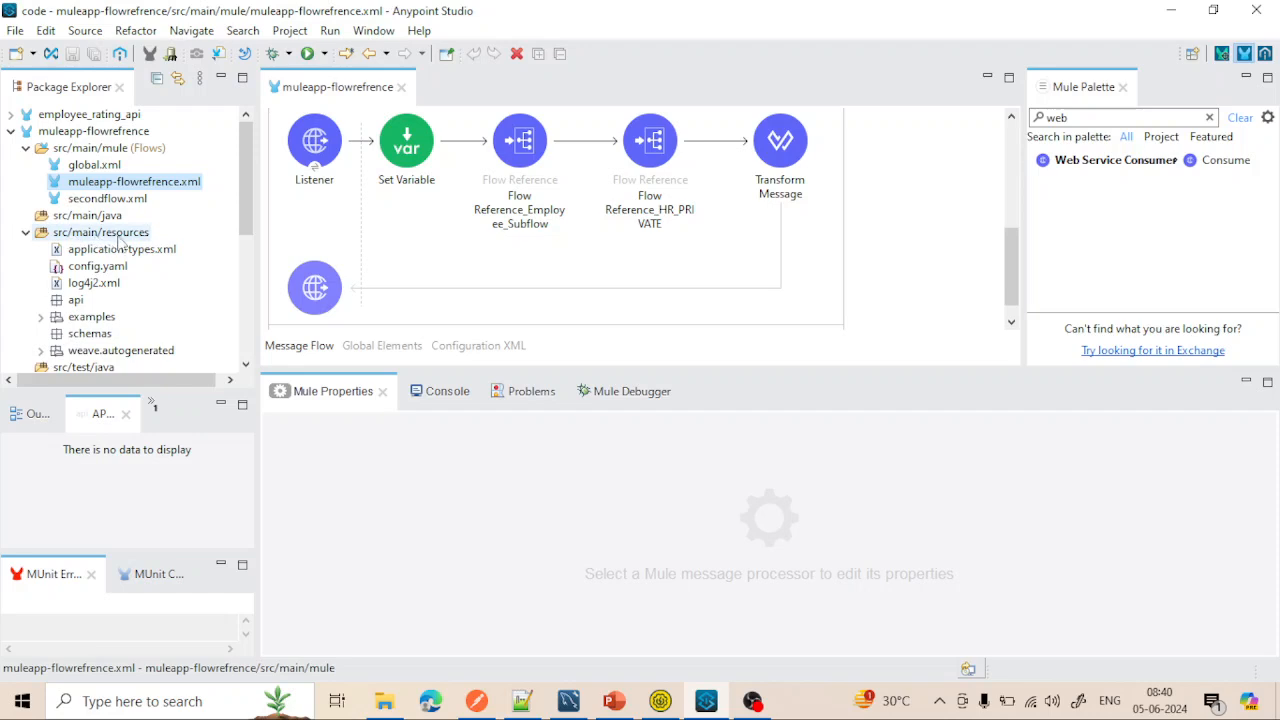
Step: Review the files and folders inside src/main/resources in the project tree
{"action": "scroll", "coordinate": [140, 246], "scroll_direction": "down", "scroll_amount": 1}
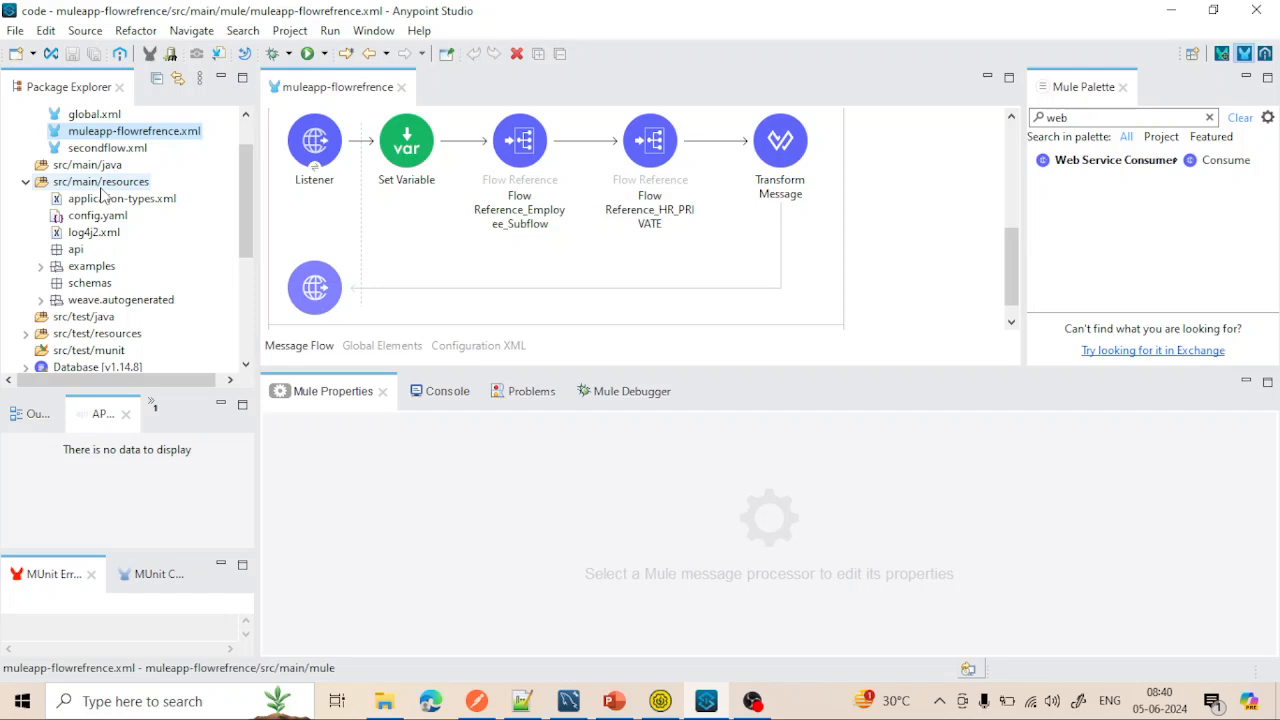
{"action": "scroll", "coordinate": [103, 194], "scroll_direction": "up", "scroll_amount": 1}
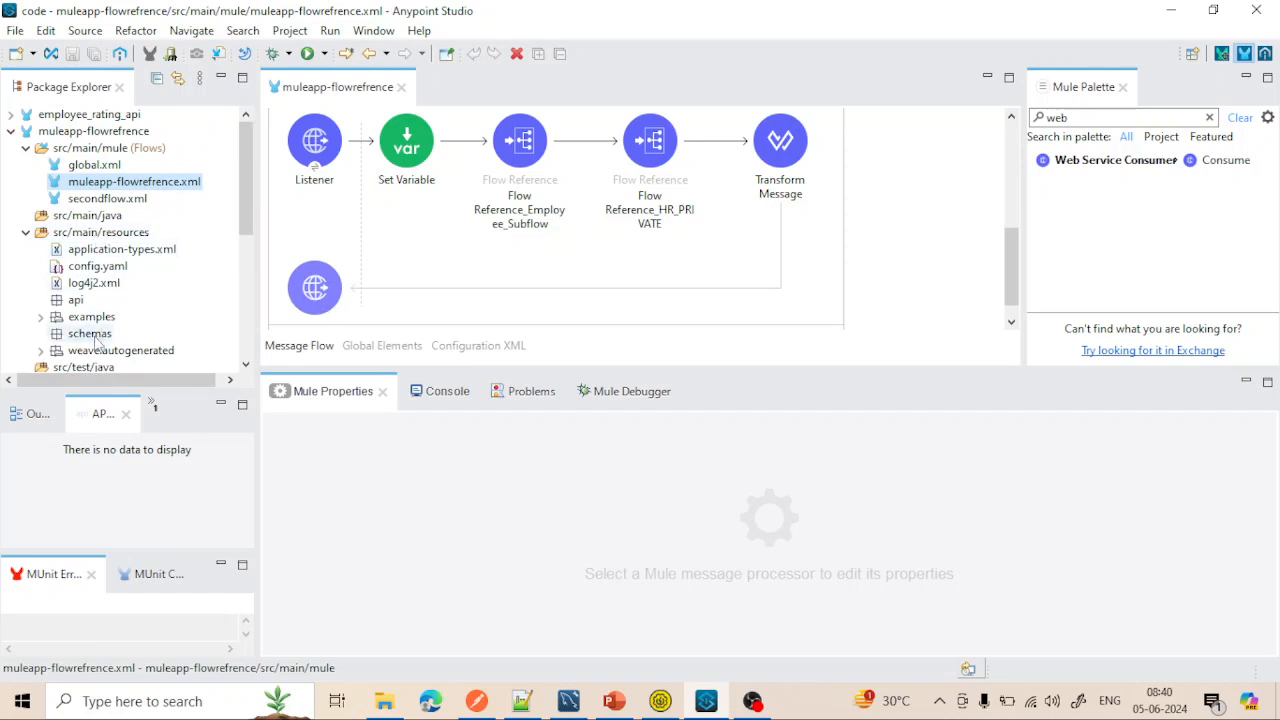
{"action": "left_click", "coordinate": [100, 249]}
{"action": "scroll", "coordinate": [88, 258], "scroll_direction": "down", "scroll_amount": 2}
{"action": "left_click", "coordinate": [97, 164]}
{"action": "left_click", "coordinate": [100, 133]}
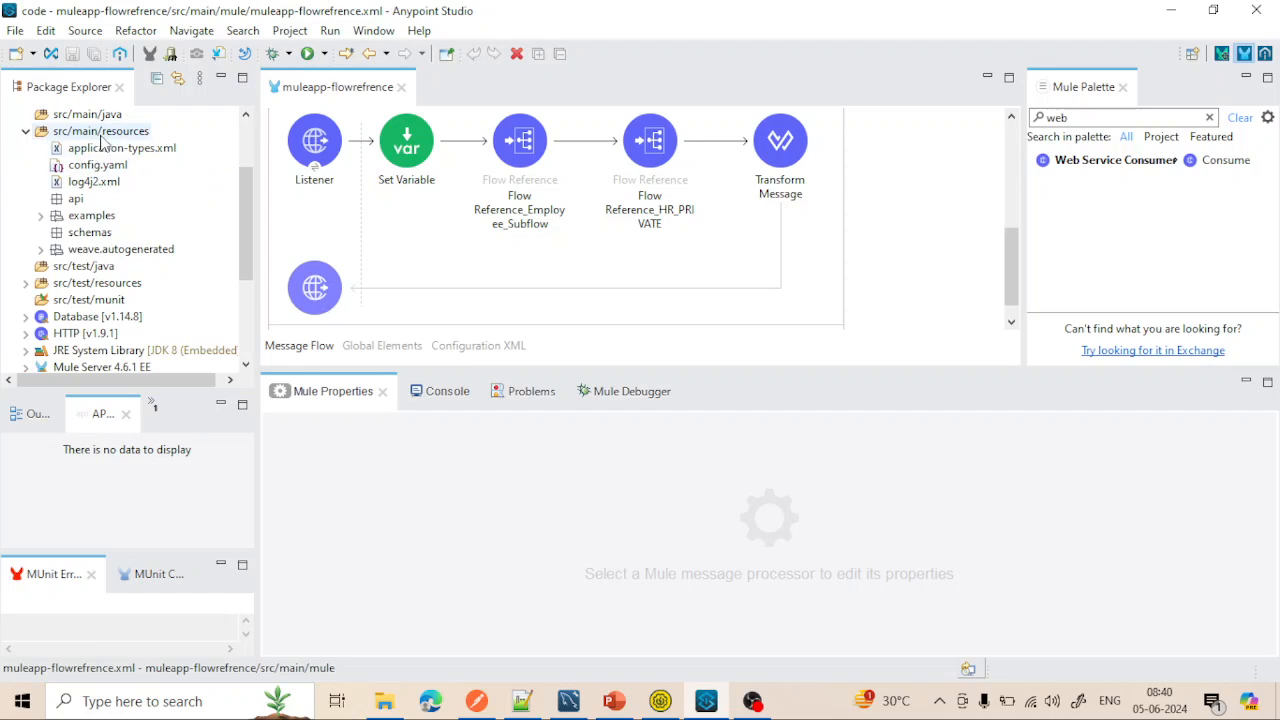
{"action": "right_click", "coordinate": [102, 137]}
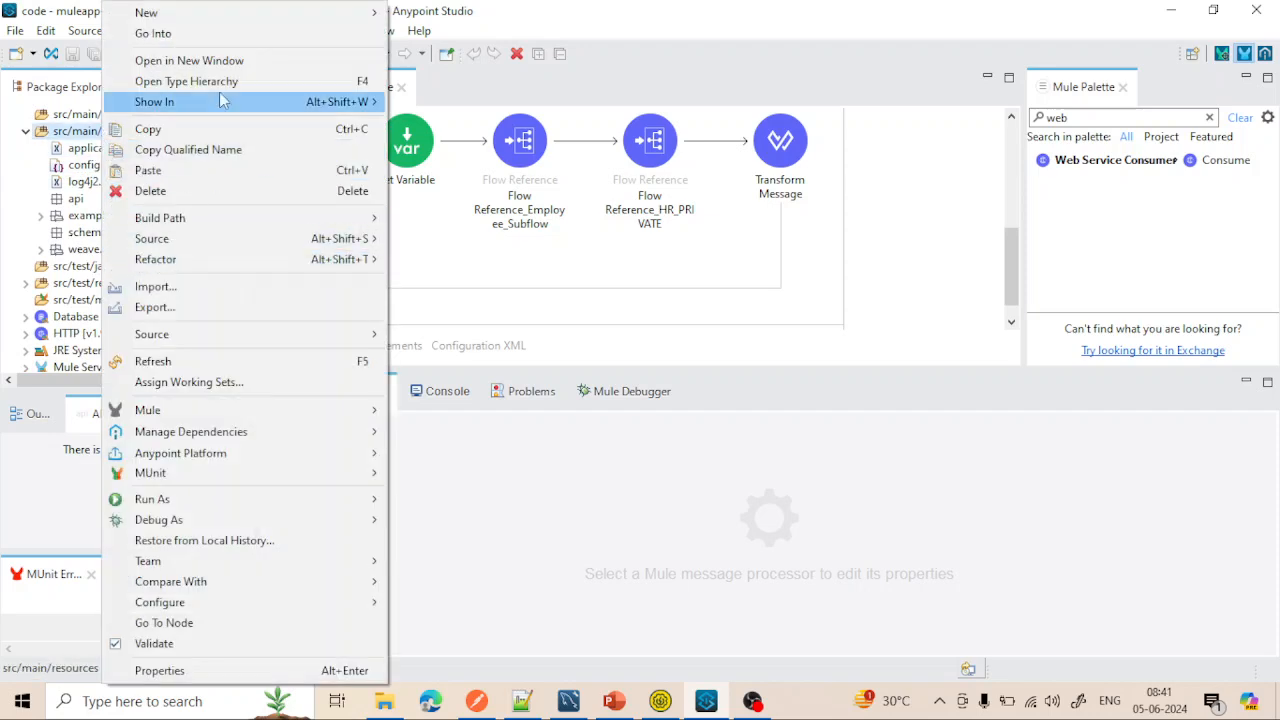
{"action": "mouse_move", "coordinate": [370, 15]}
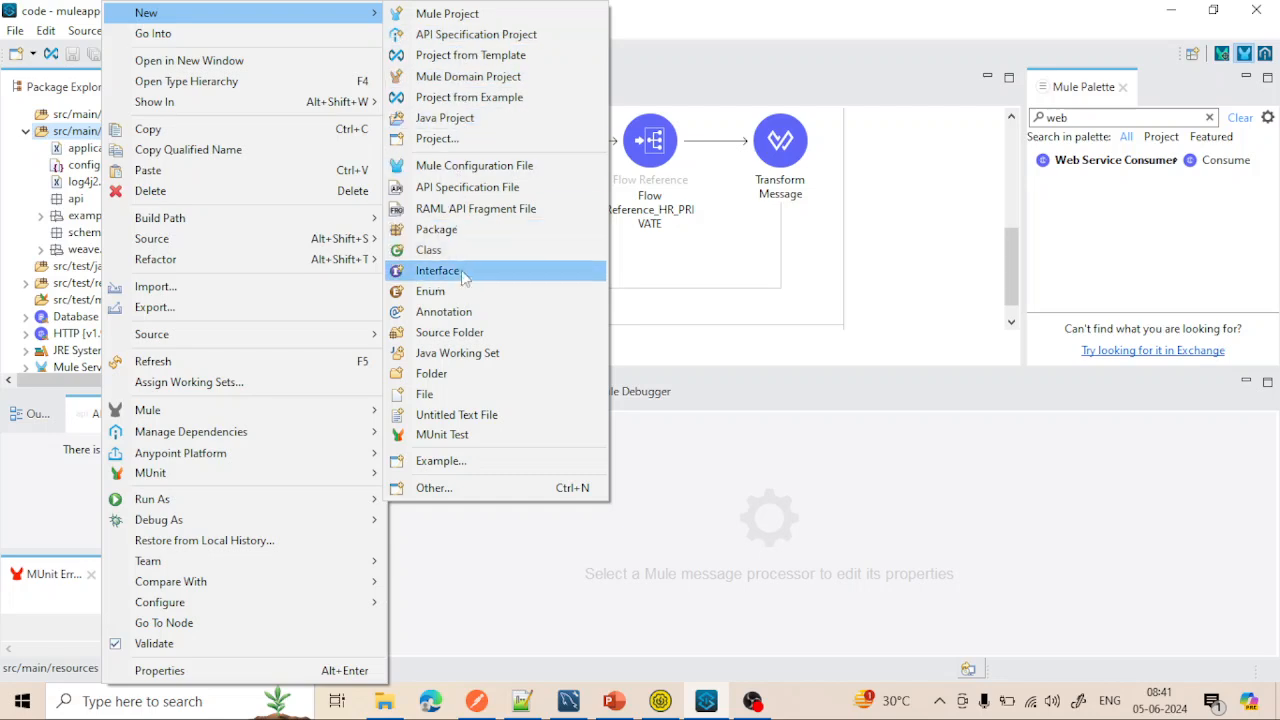
{"action": "left_click", "coordinate": [435, 393]}
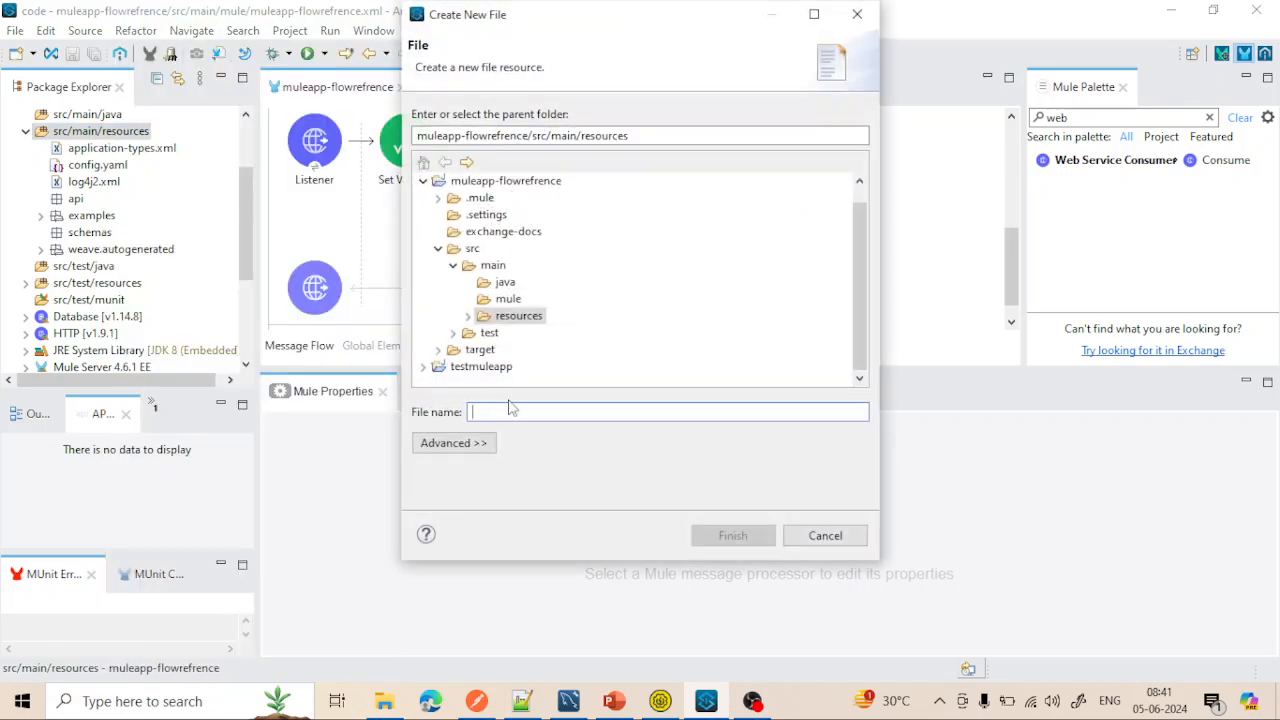
{"action": "type", "text": "config"}
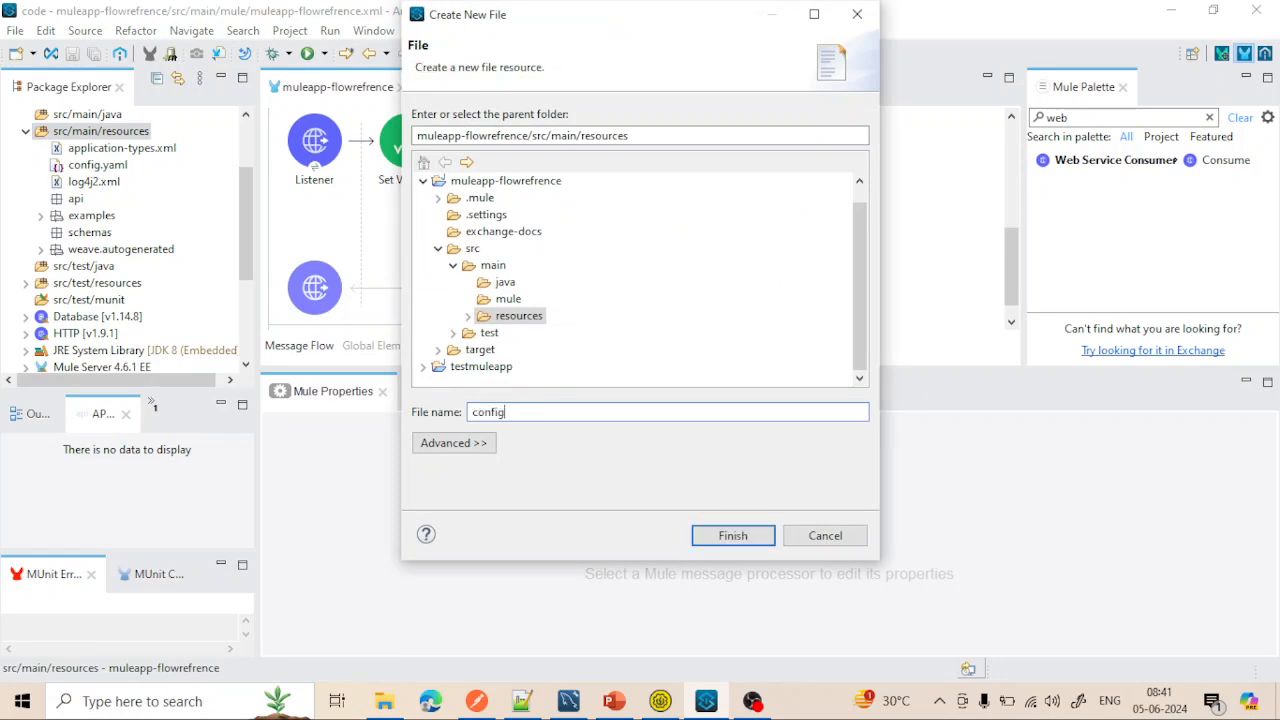
{"action": "type", "text": "."}
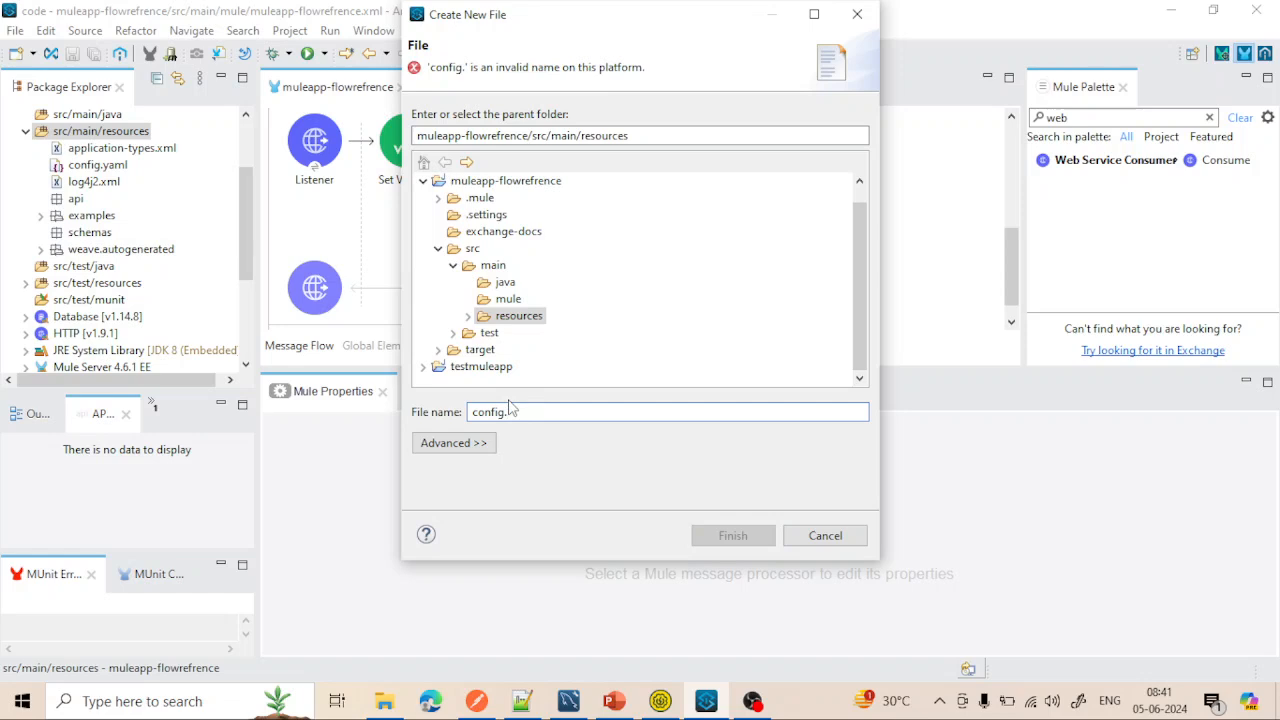
{"action": "type", "text": "yam"}
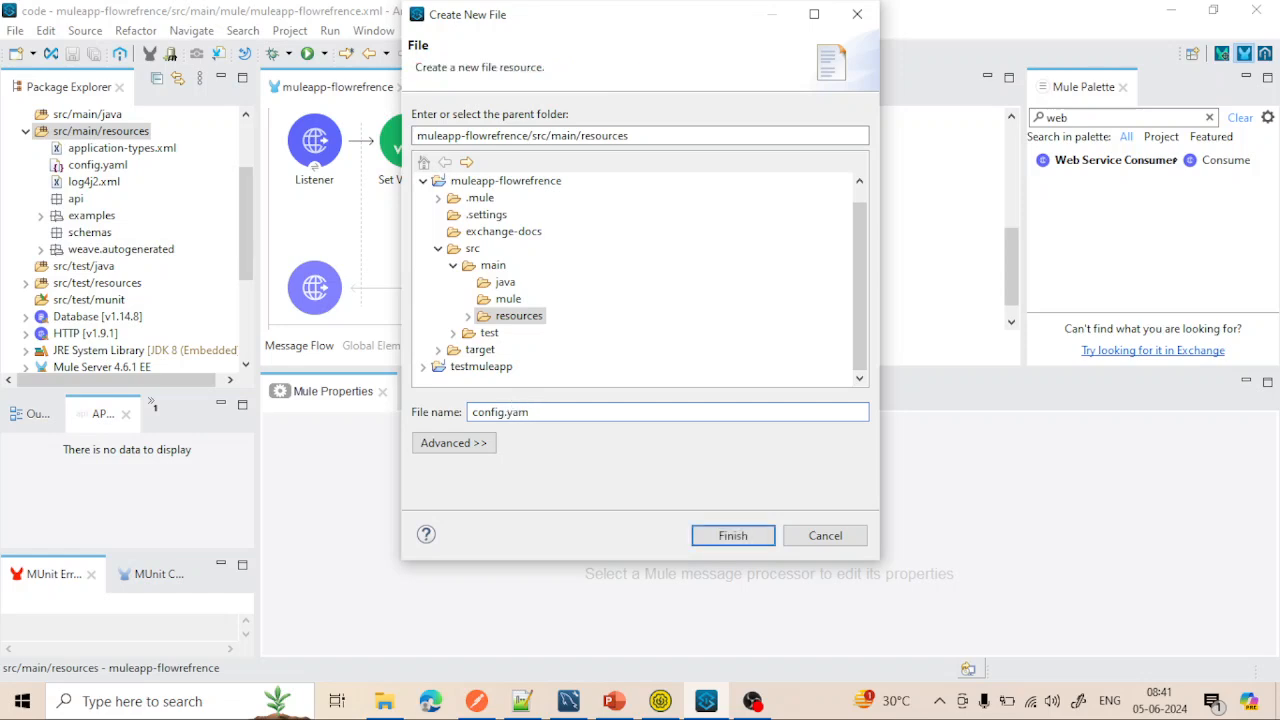
{"action": "type", "text": "l"}
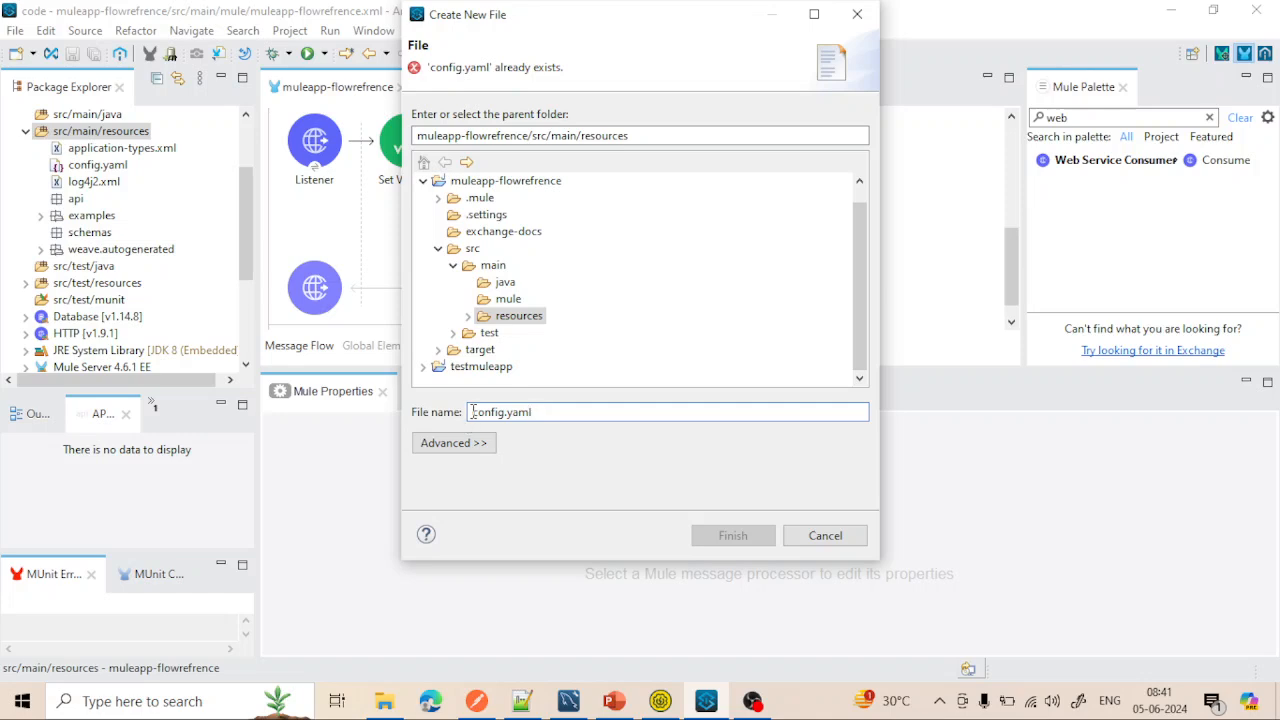
{"action": "left_click", "coordinate": [856, 16]}
Step: Delete the existing config.yaml file from src/main/resources
{"action": "left_click", "coordinate": [80, 168]}
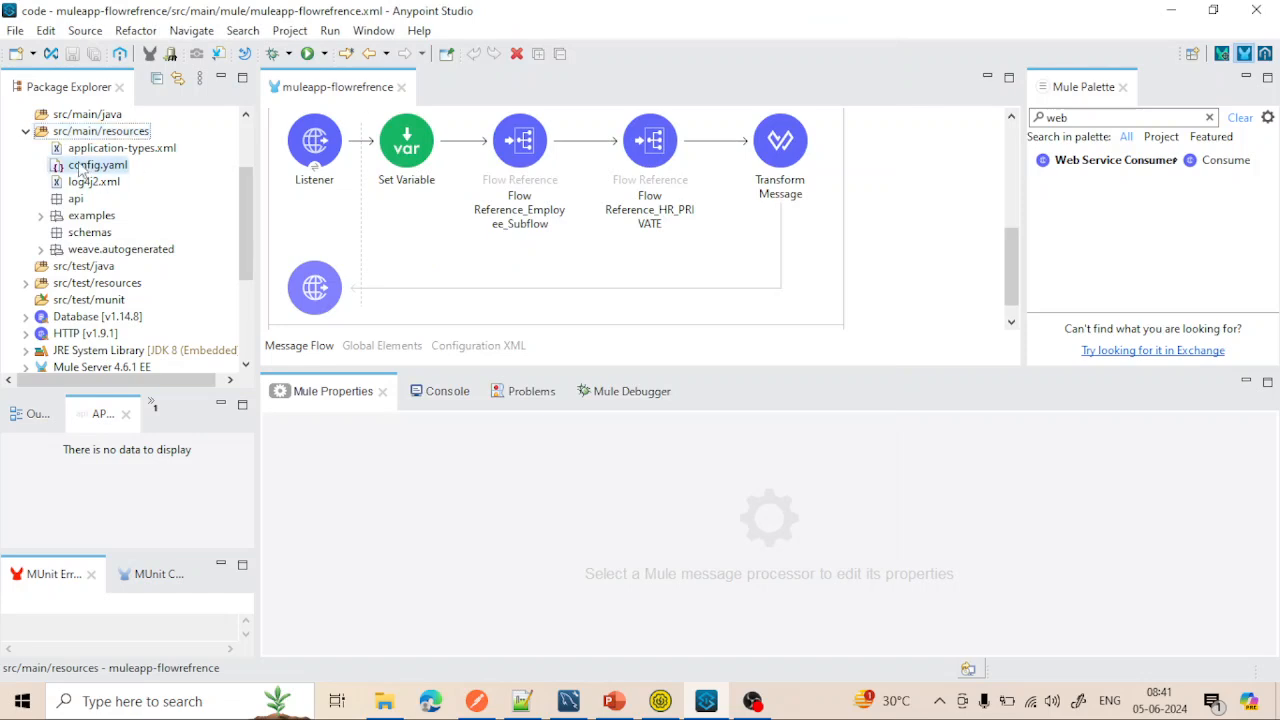
{"action": "right_click", "coordinate": [80, 170]}
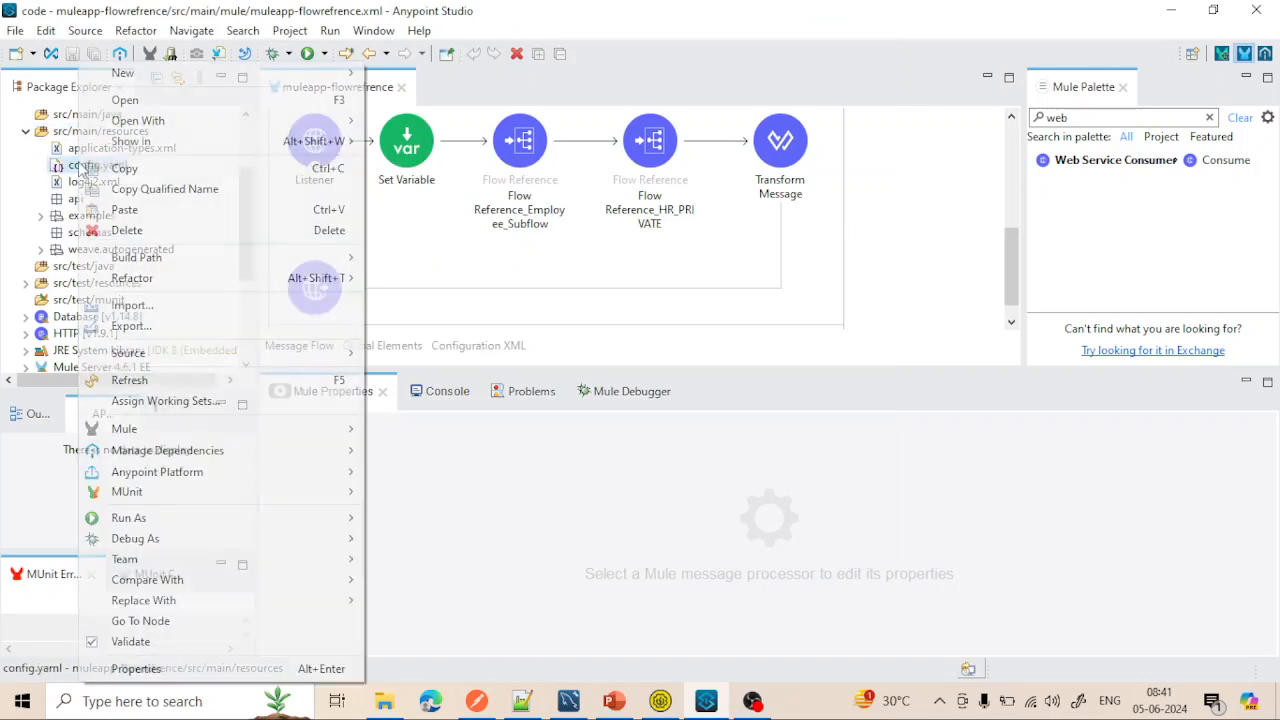
{"action": "left_click", "coordinate": [140, 231]}
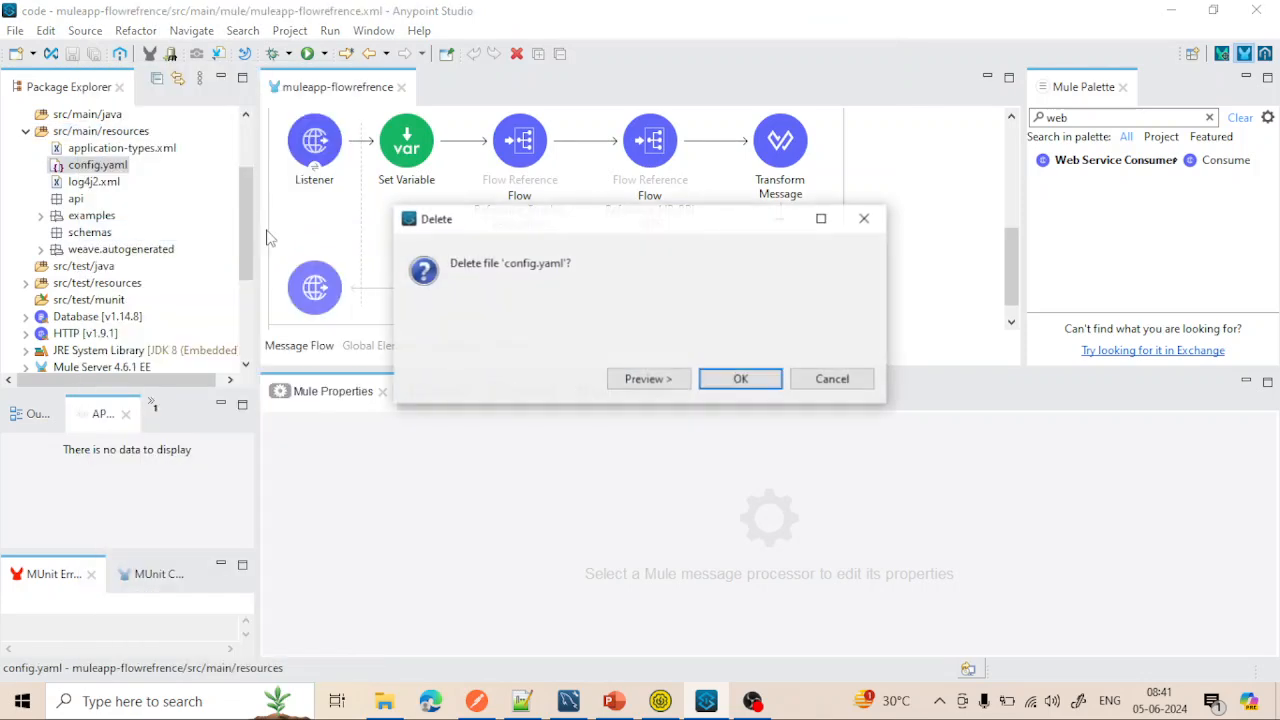
{"action": "left_click", "coordinate": [740, 382]}
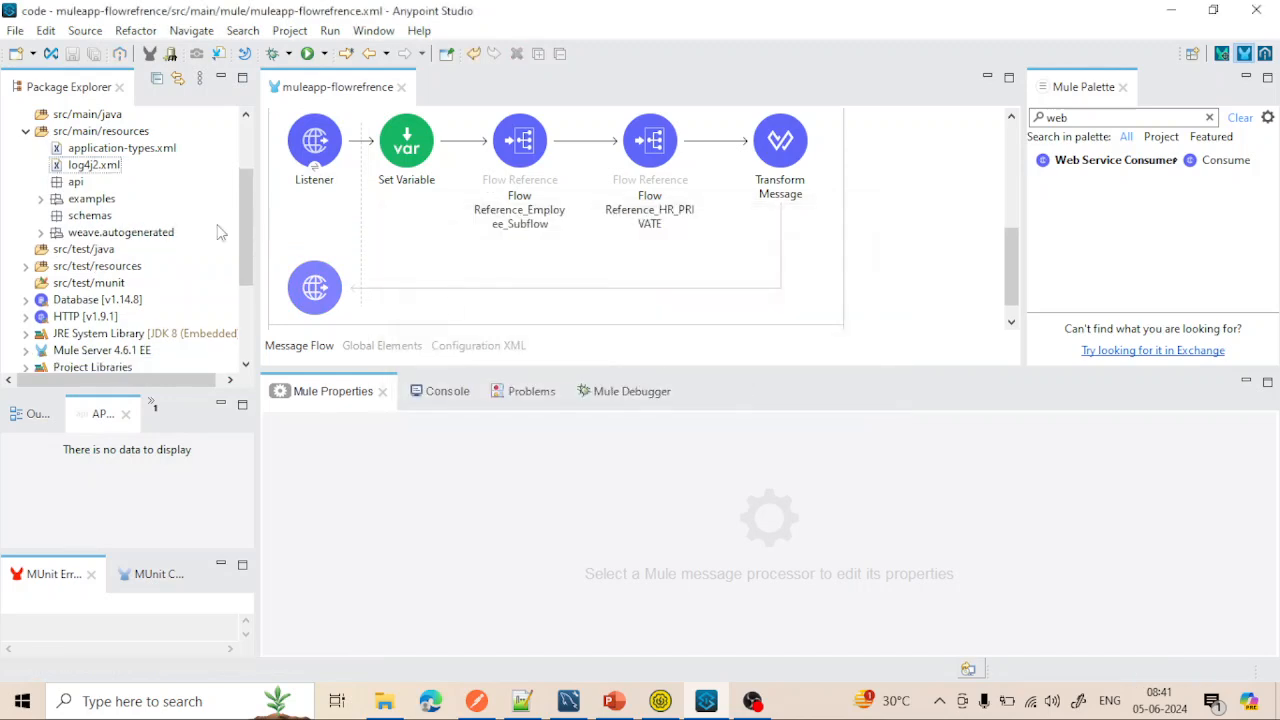
Step: Create a new file named config.yaml in the src/main/resources folder
{"action": "right_click", "coordinate": [105, 133]}
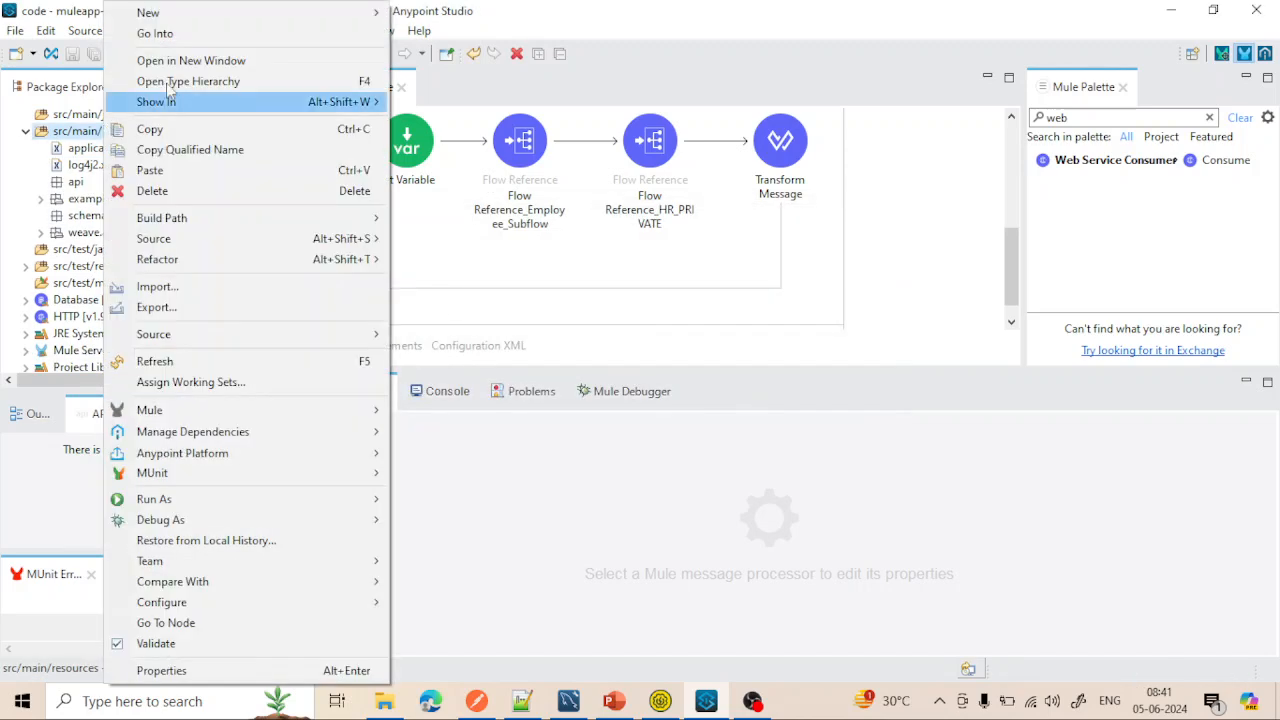
{"action": "mouse_move", "coordinate": [365, 17]}
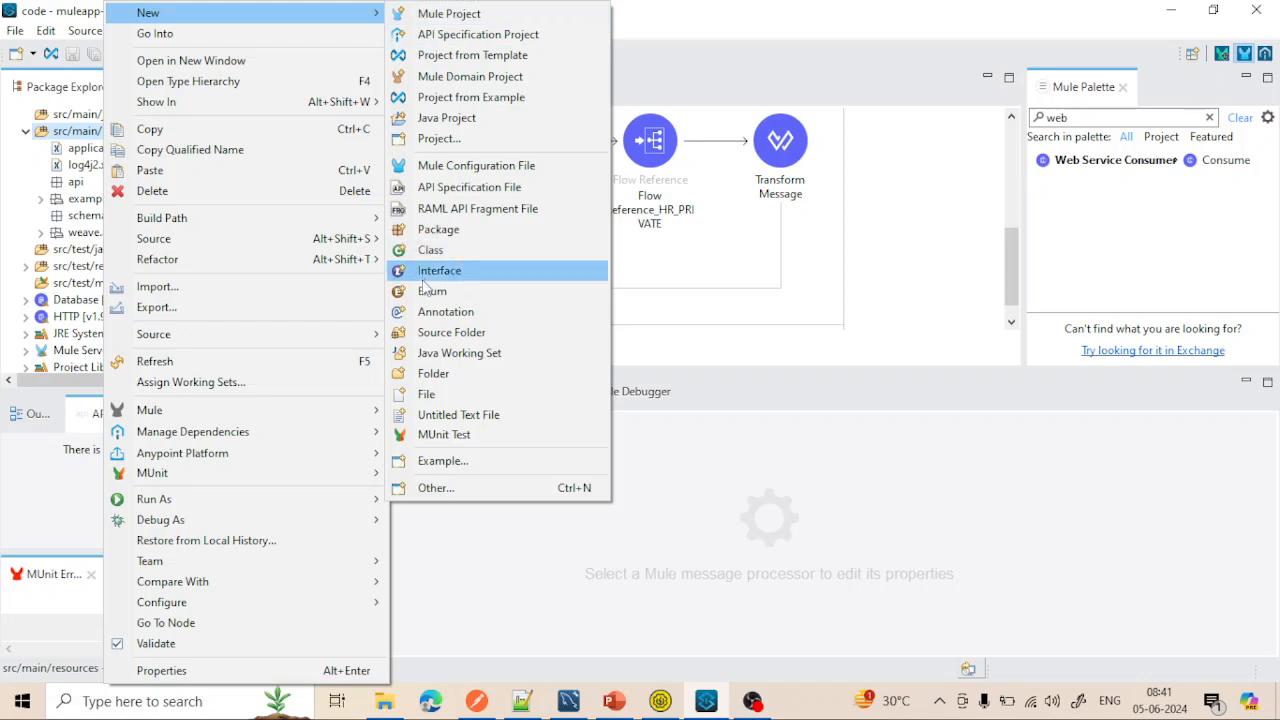
{"action": "left_click", "coordinate": [428, 394]}
{"action": "type", "text": "co"}
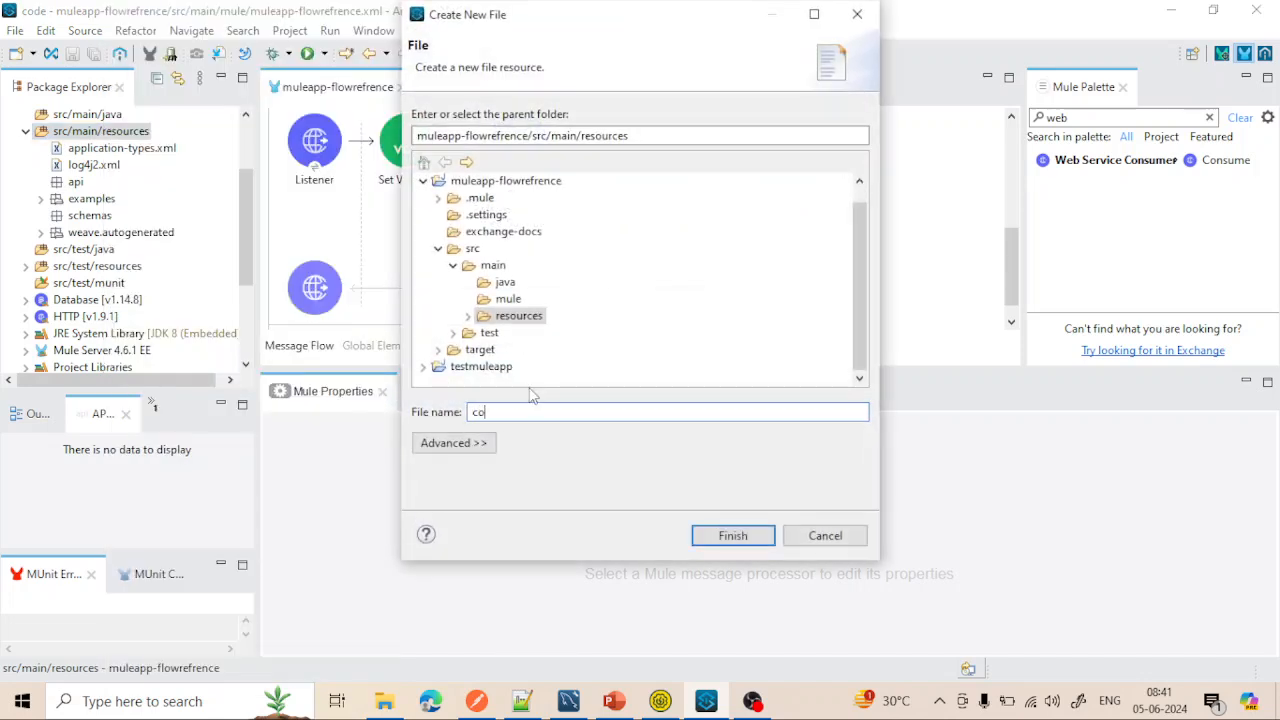
{"action": "type", "text": "nfig.yaml"}
{"action": "left_click", "coordinate": [738, 535]}
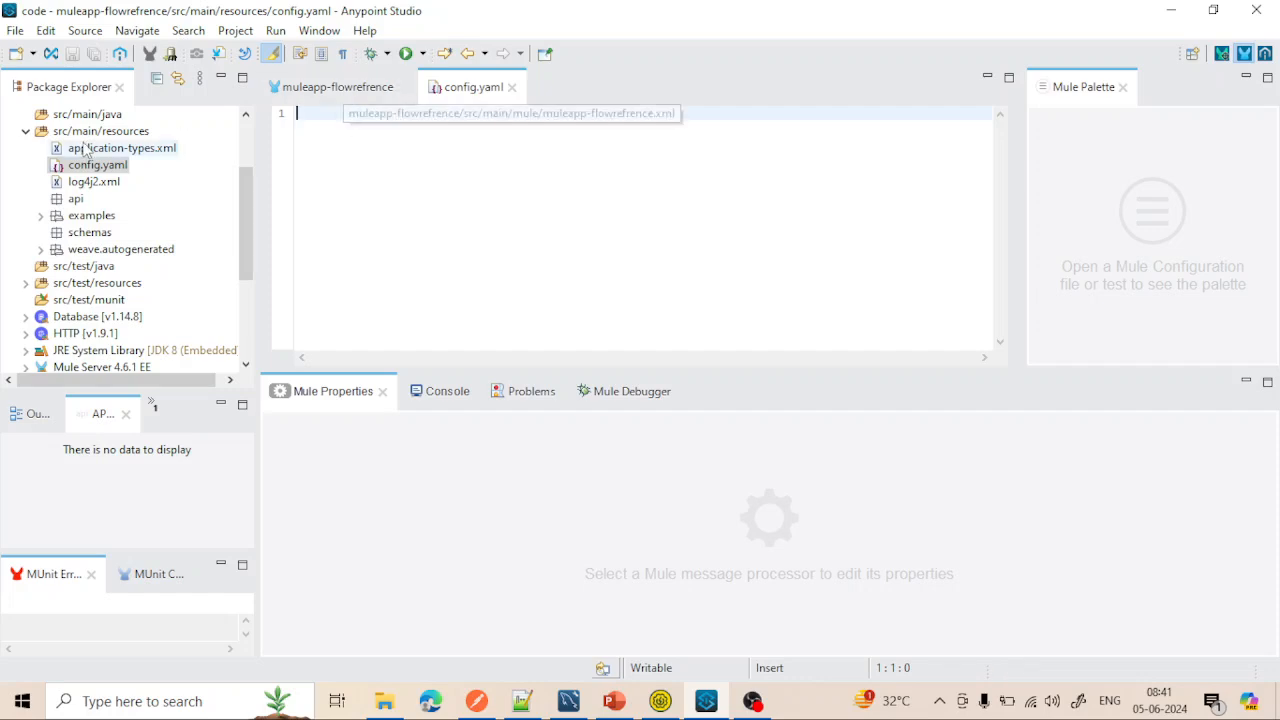
Step: Open global.xml and review the listener and database entries among its global elements
{"action": "scroll", "coordinate": [90, 190], "scroll_direction": "up", "scroll_amount": 2}
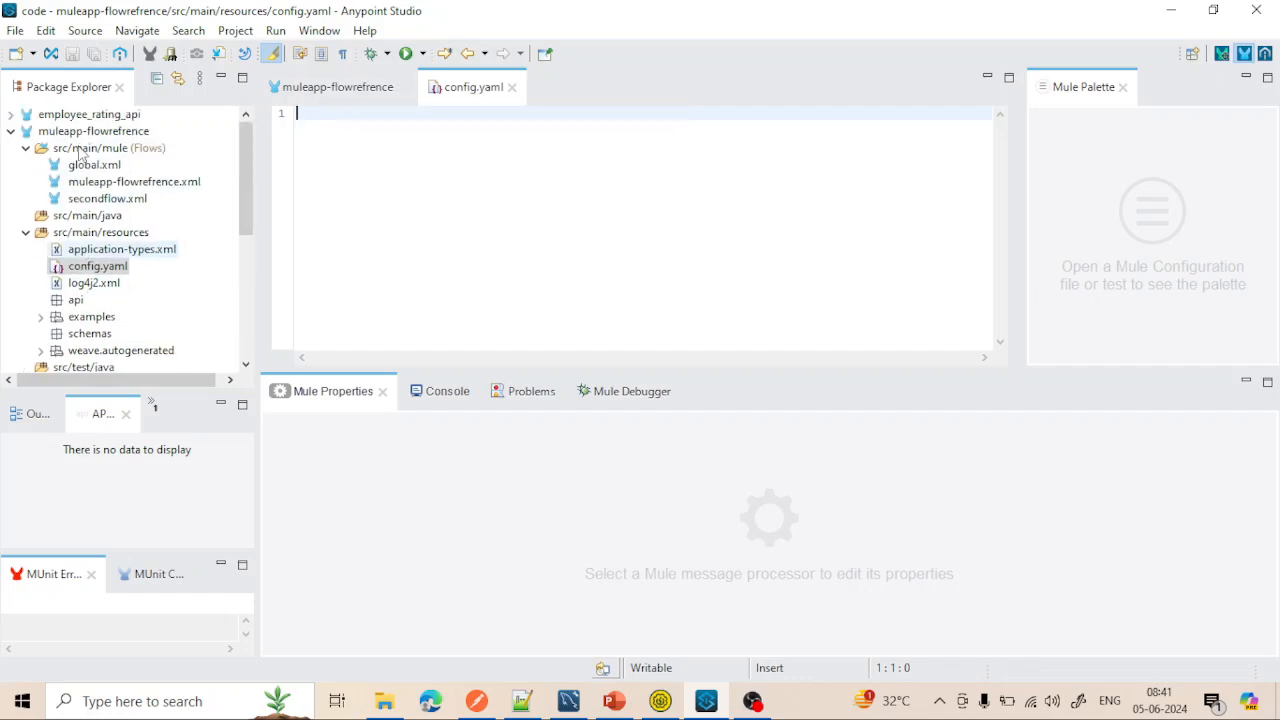
{"action": "double_click", "coordinate": [95, 166]}
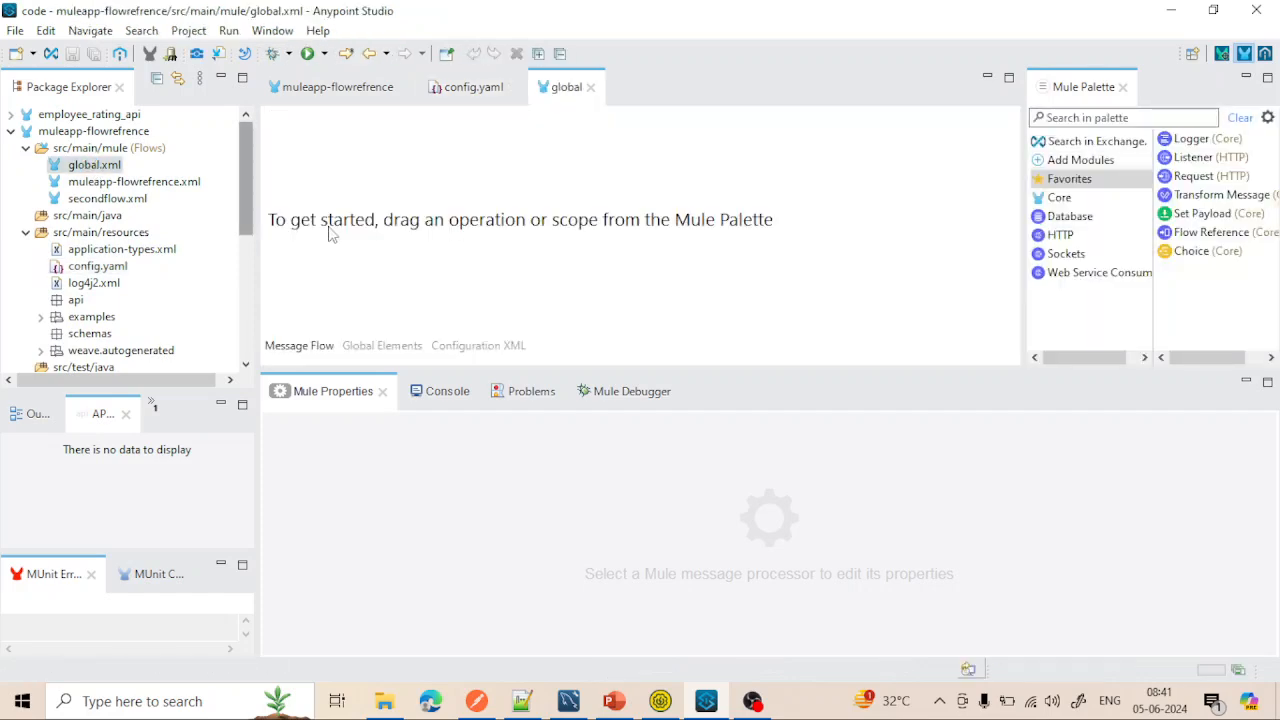
{"action": "left_click", "coordinate": [405, 348]}
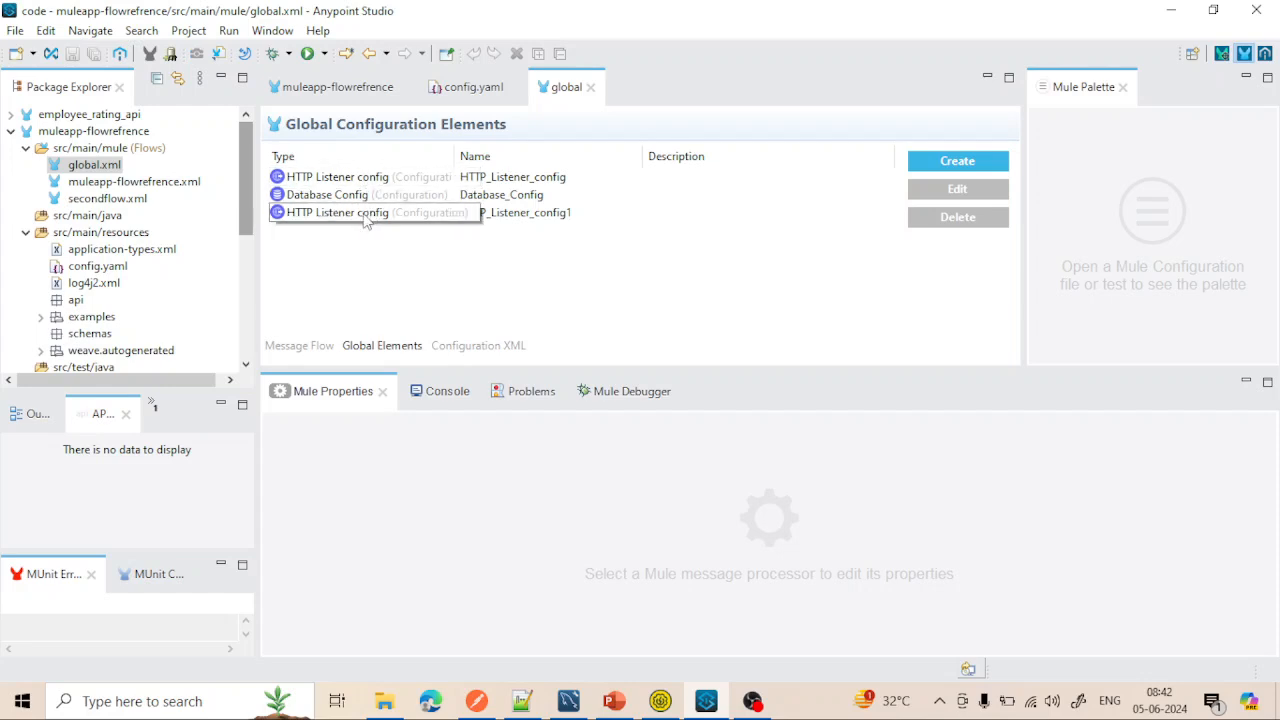
{"action": "left_click", "coordinate": [554, 212]}
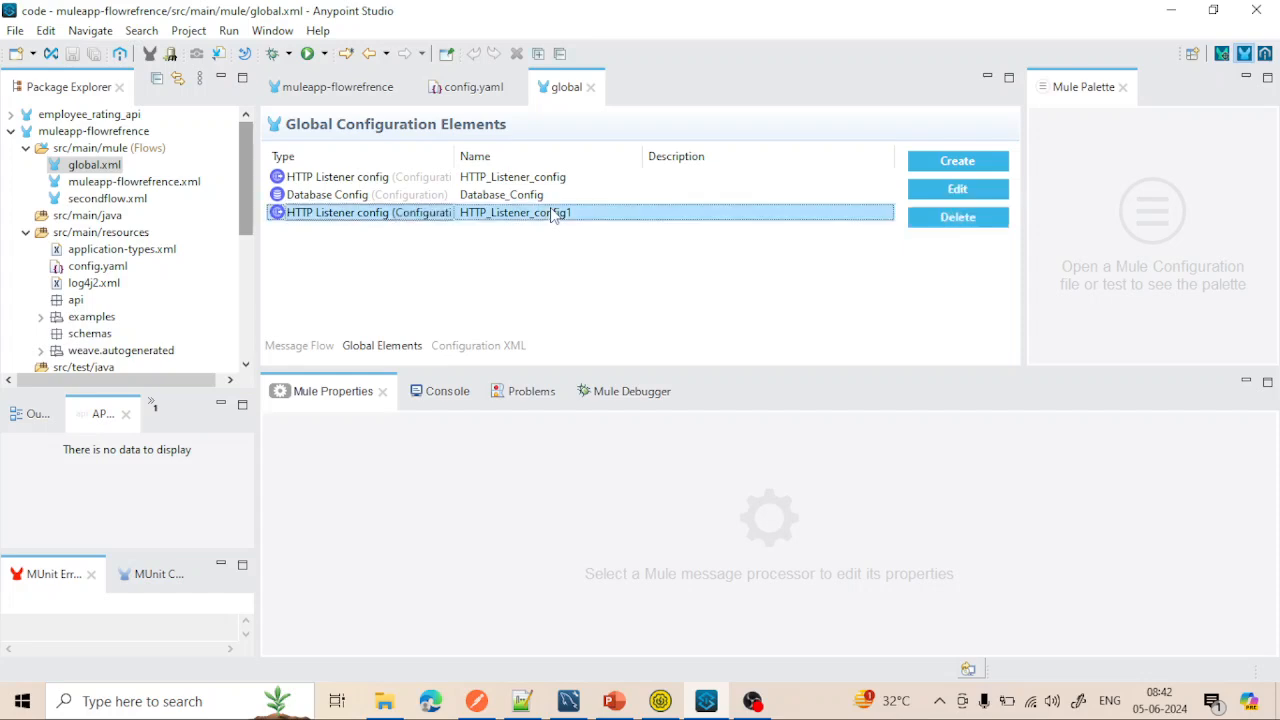
{"action": "left_click", "coordinate": [410, 196]}
{"action": "left_click", "coordinate": [407, 178]}
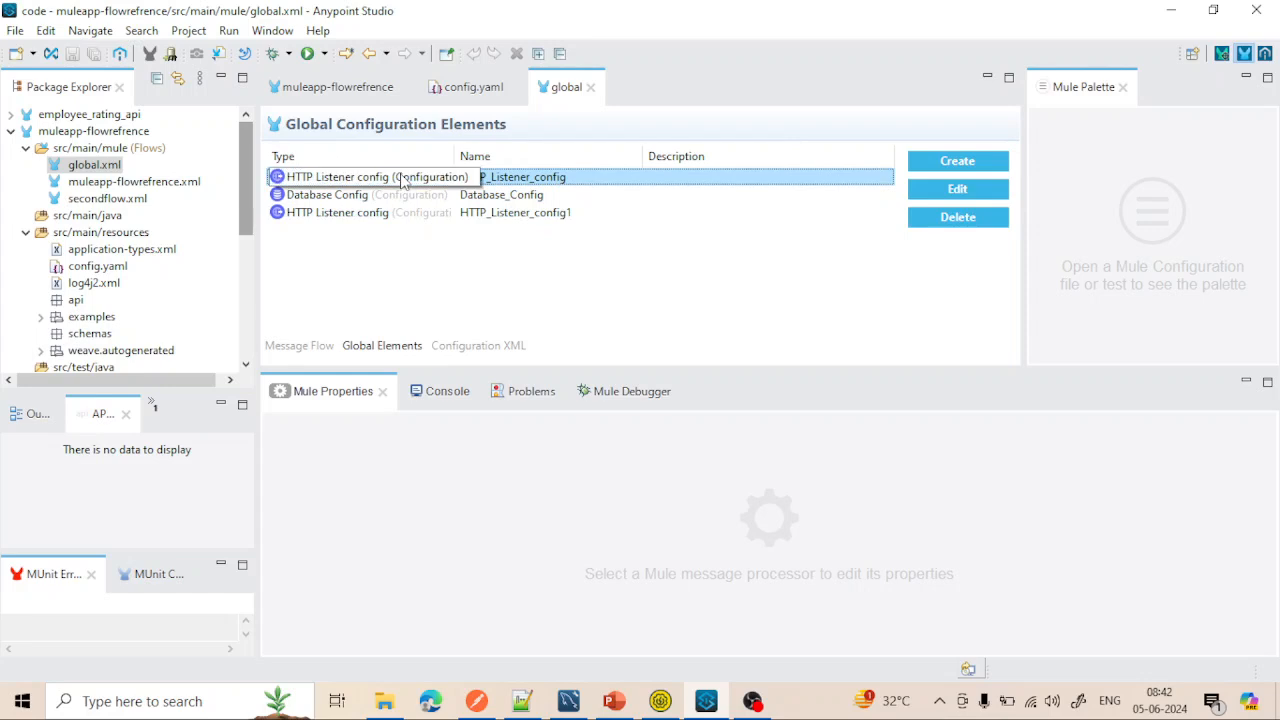
Step: Inspect the port and other connection settings of HTTP_Listener_config, leaving the configuration closed and unmodified
{"action": "double_click", "coordinate": [403, 180]}
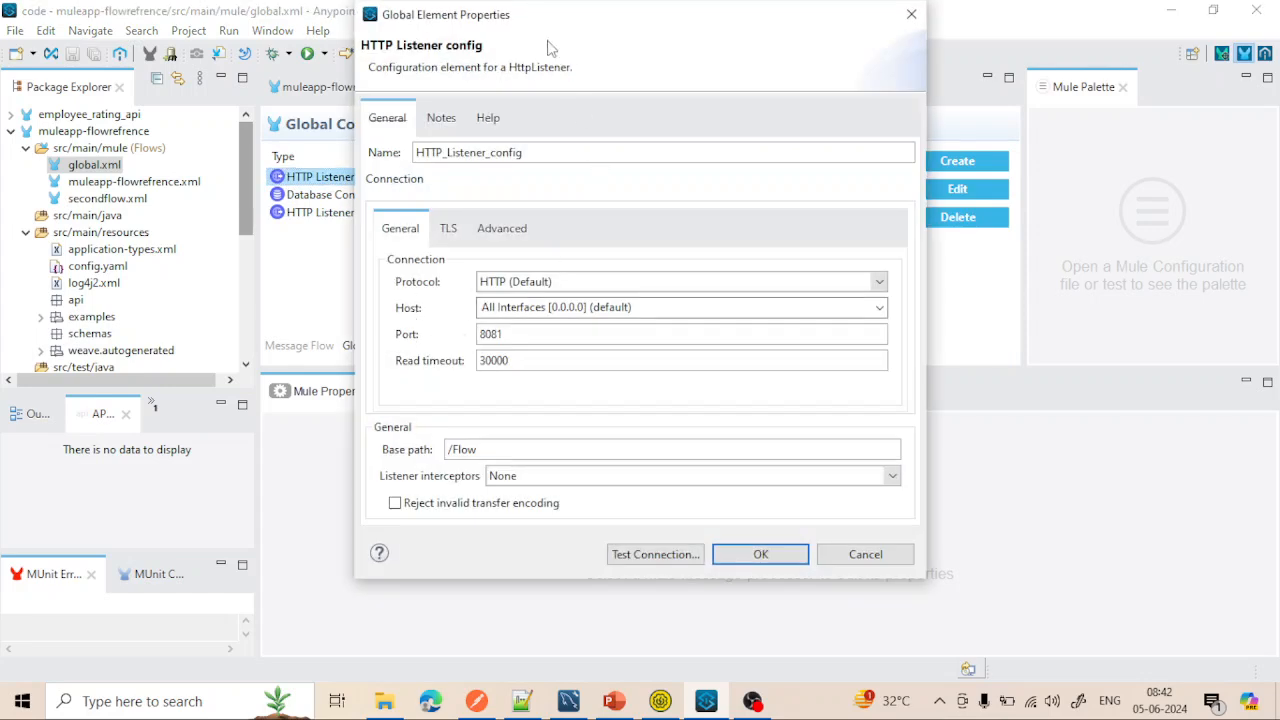
{"action": "left_click_drag", "start_coordinate": [529, 334], "coordinate": [463, 333]}
{"action": "left_click", "coordinate": [517, 338]}
{"action": "double_click", "coordinate": [484, 336]}
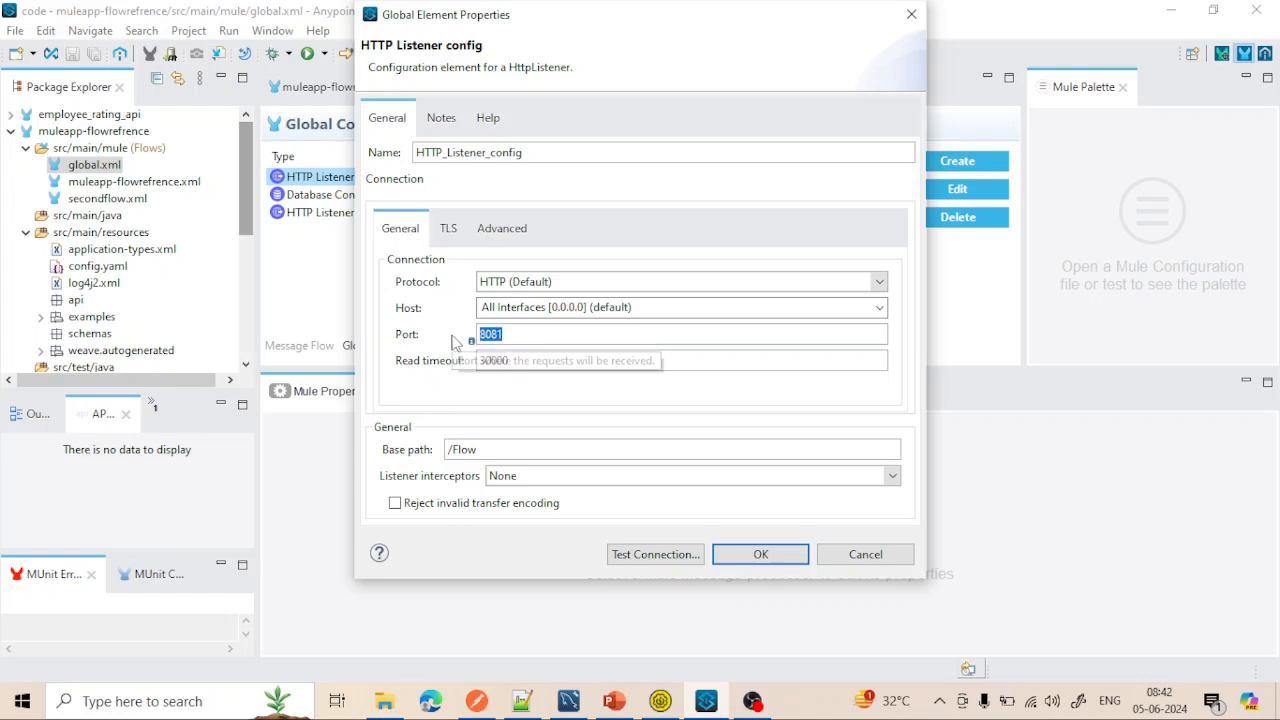
{"action": "left_click", "coordinate": [911, 15]}
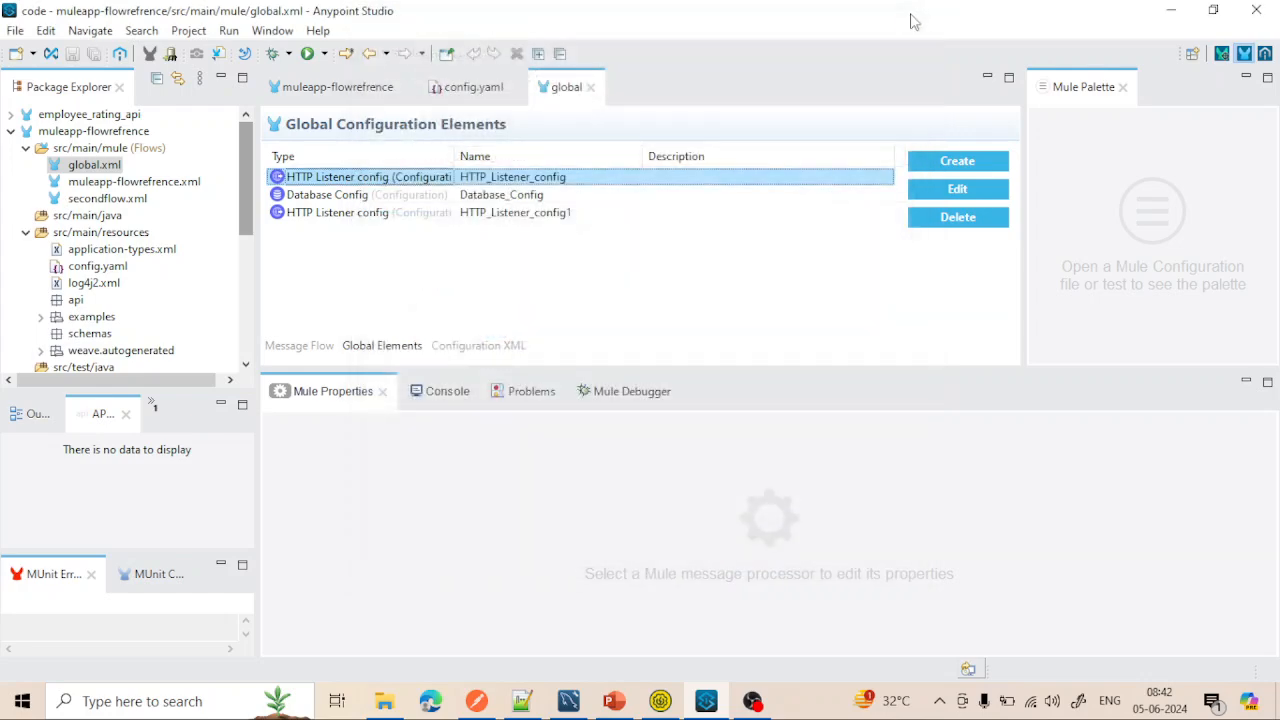
{"action": "double_click", "coordinate": [421, 179]}
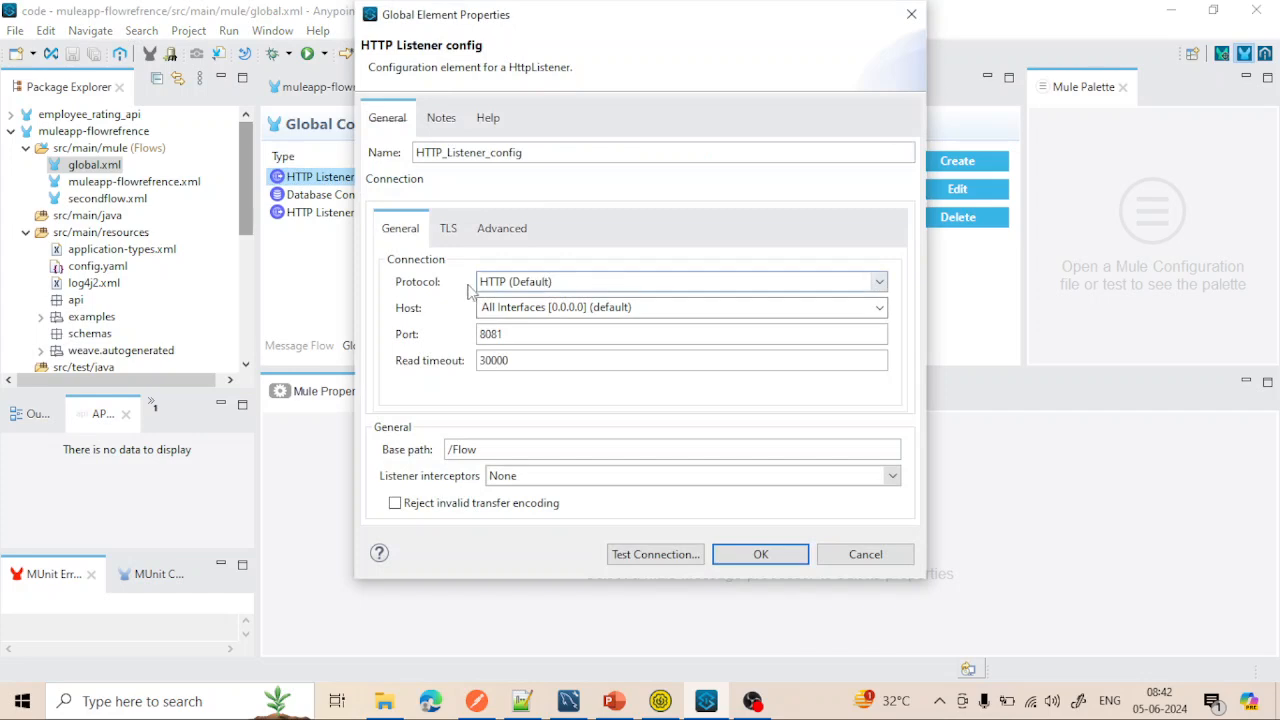
{"action": "left_click", "coordinate": [911, 15]}
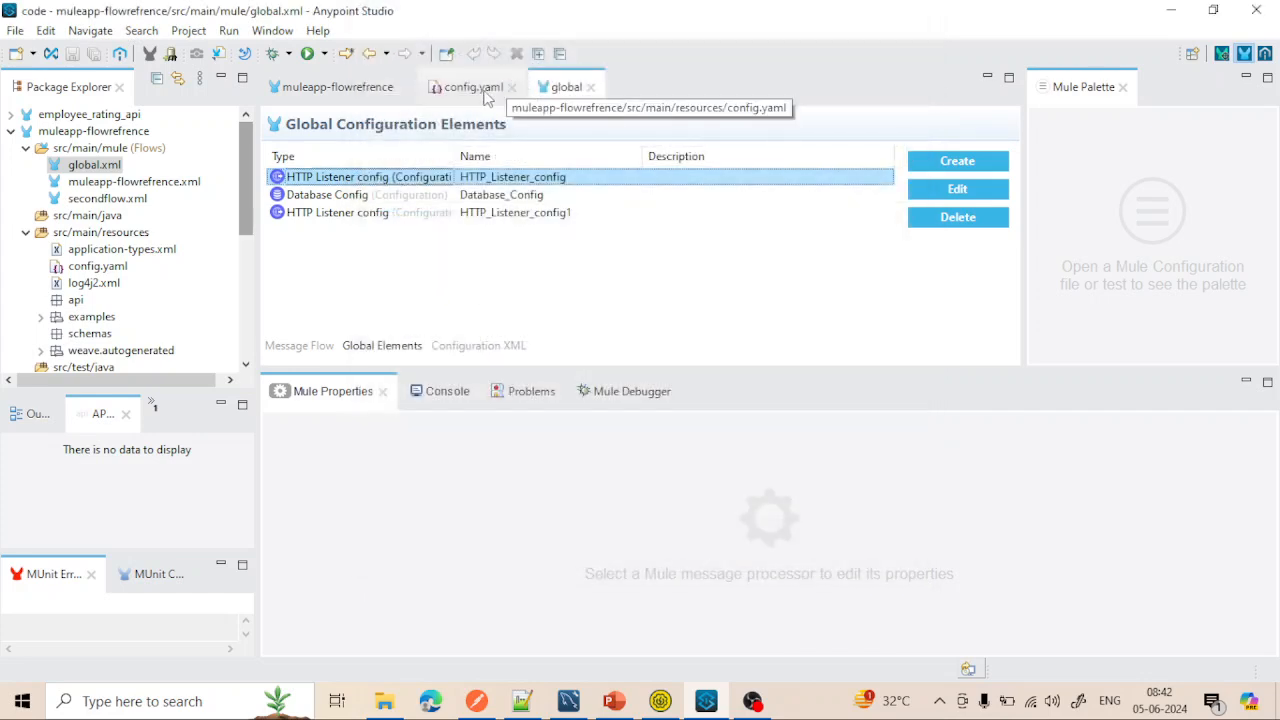
Step: Add an http section to config.yaml containing an indented port property set to "8081"
{"action": "left_click", "coordinate": [468, 87]}
{"action": "type", "text": "http"}
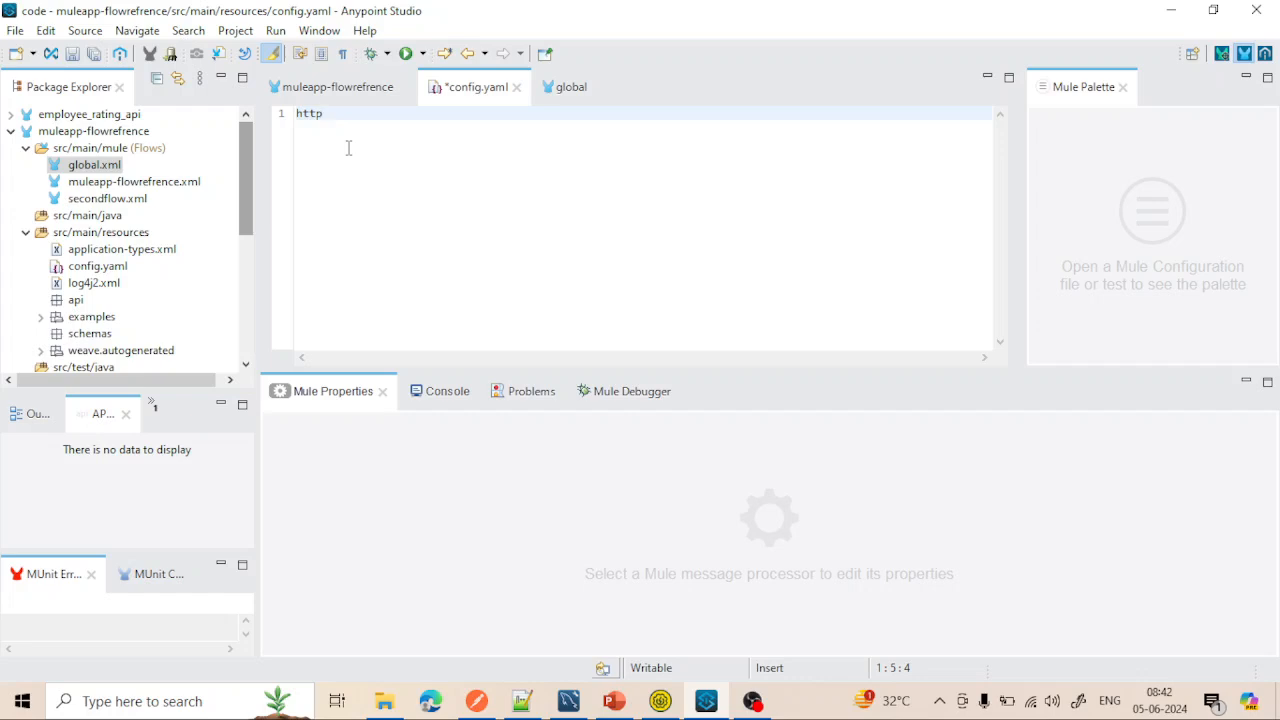
{"action": "type", "text": ":"}
{"action": "key", "text": "Return"}
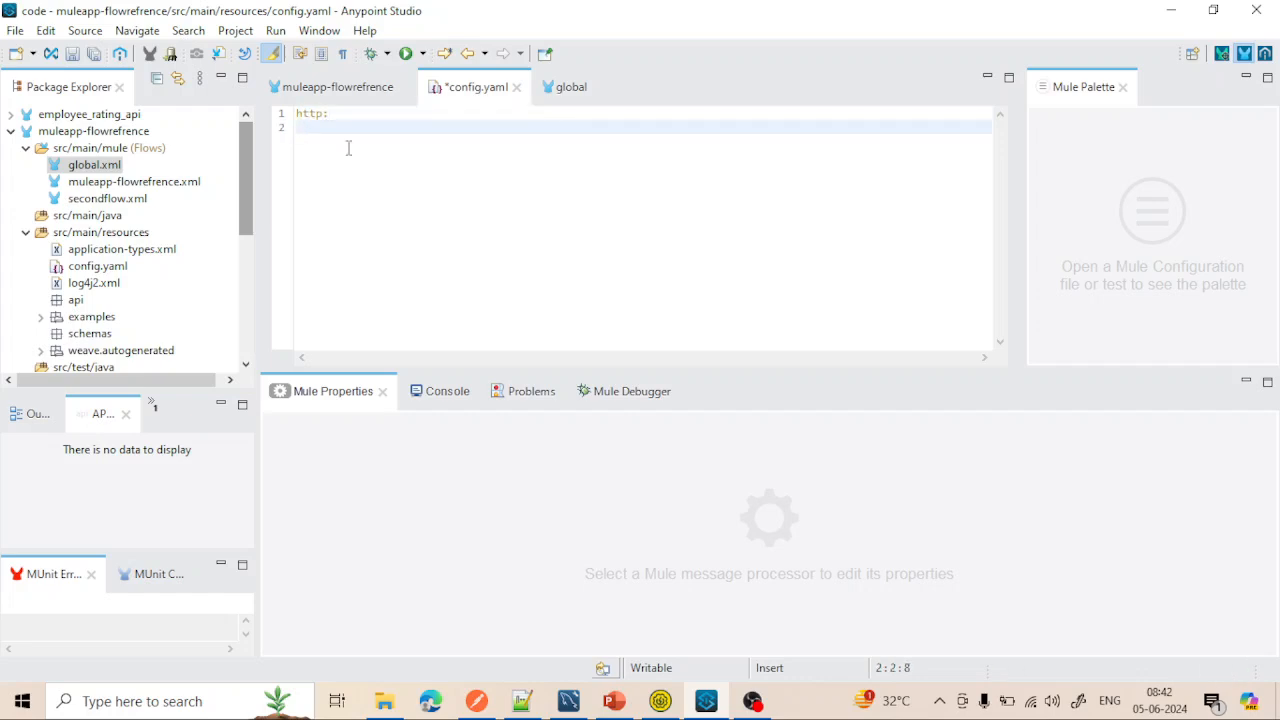
{"action": "type", "text": "port: \"8081"}
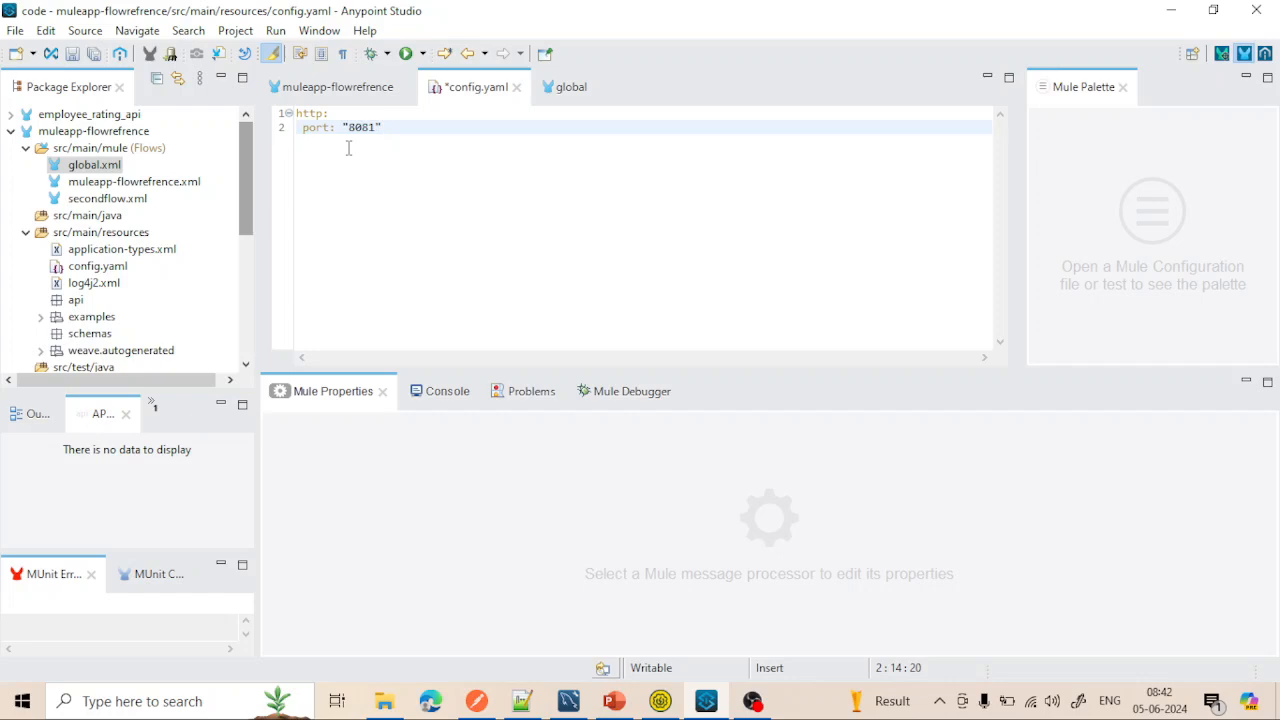
Step: Leave a blank line below the http section of config.yaml and check the connection settings of Database_Config in global.xml without changing them
{"action": "key", "text": "Return"}
{"action": "key", "text": "Return"}
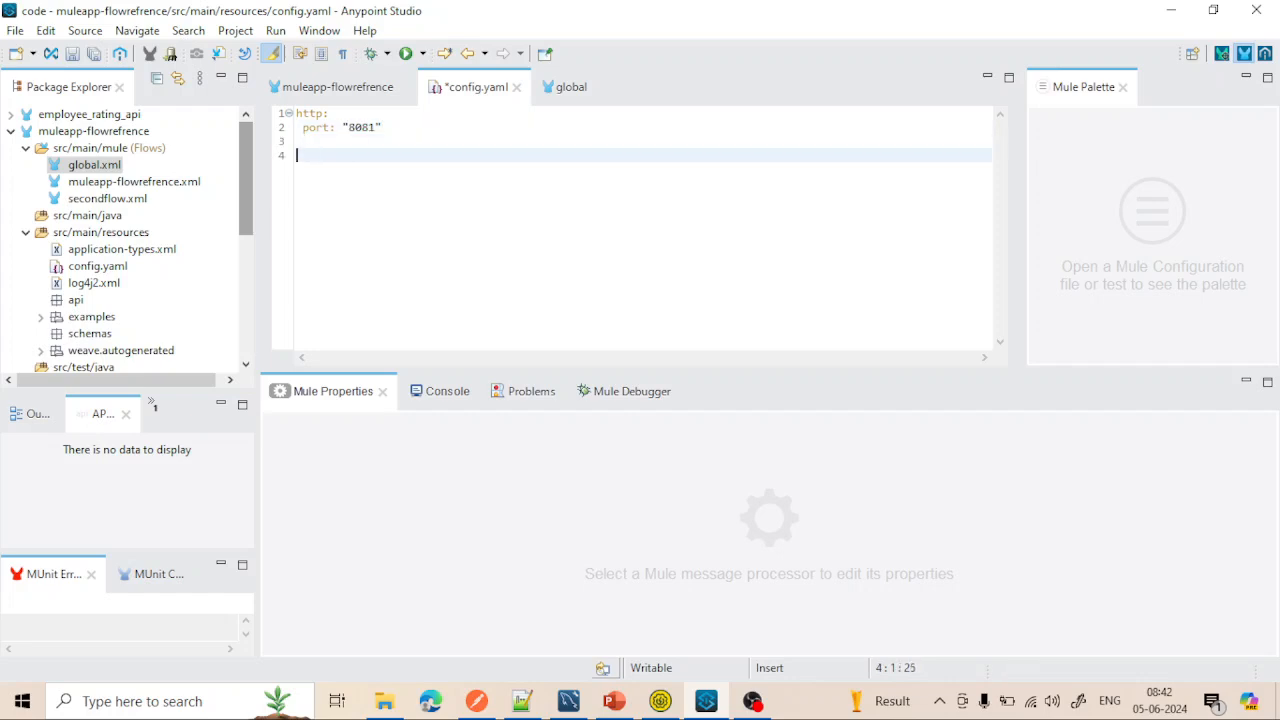
{"action": "left_click", "coordinate": [339, 92]}
{"action": "left_click", "coordinate": [571, 87]}
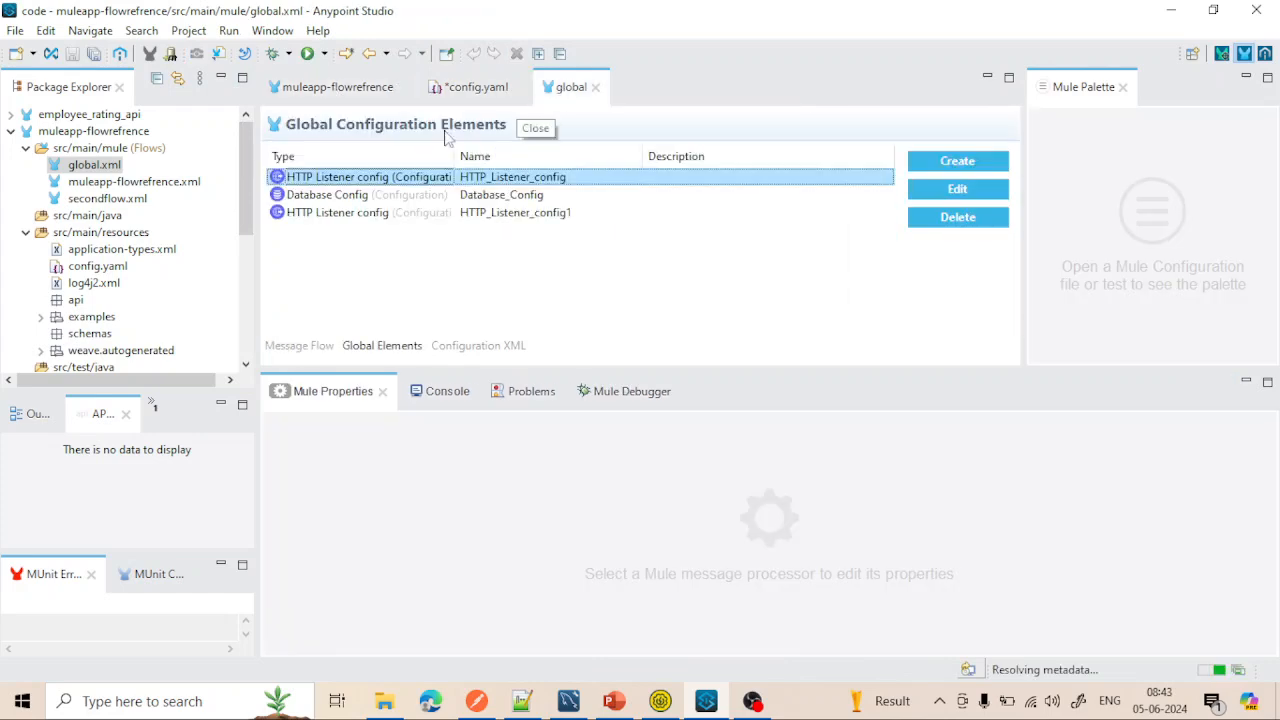
{"action": "left_click", "coordinate": [342, 200]}
{"action": "double_click", "coordinate": [342, 200]}
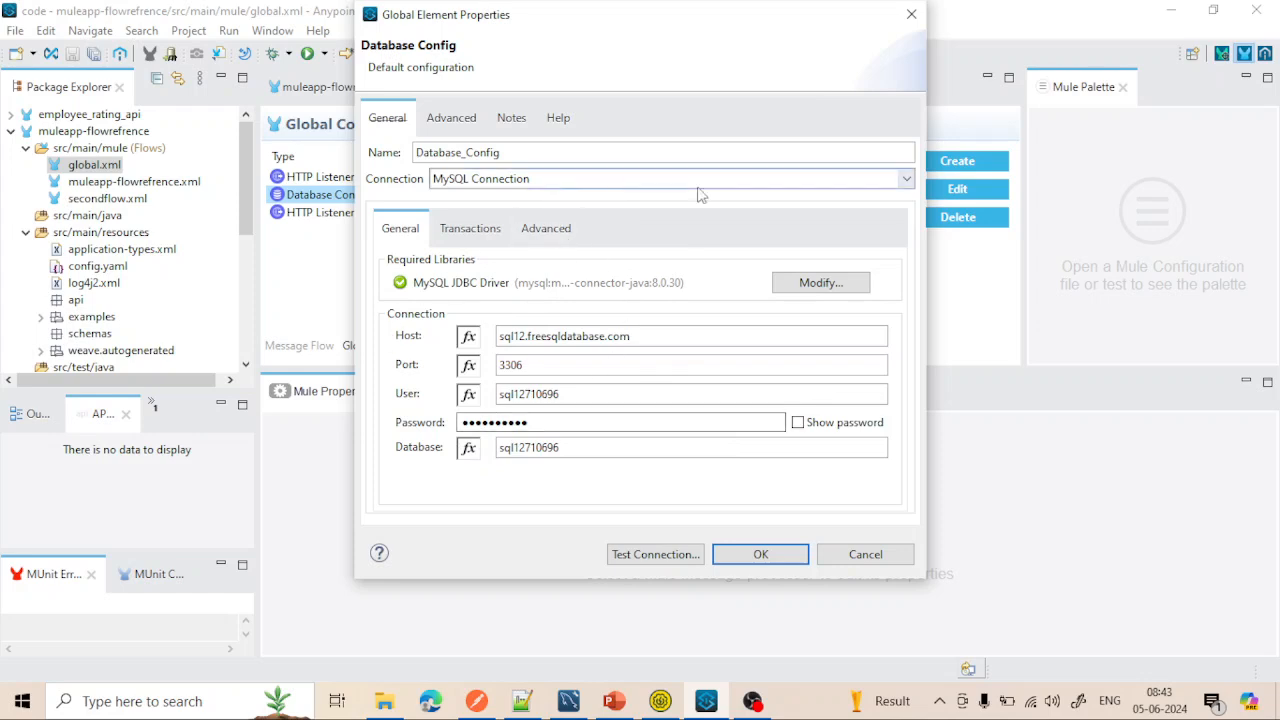
{"action": "left_click", "coordinate": [911, 14]}
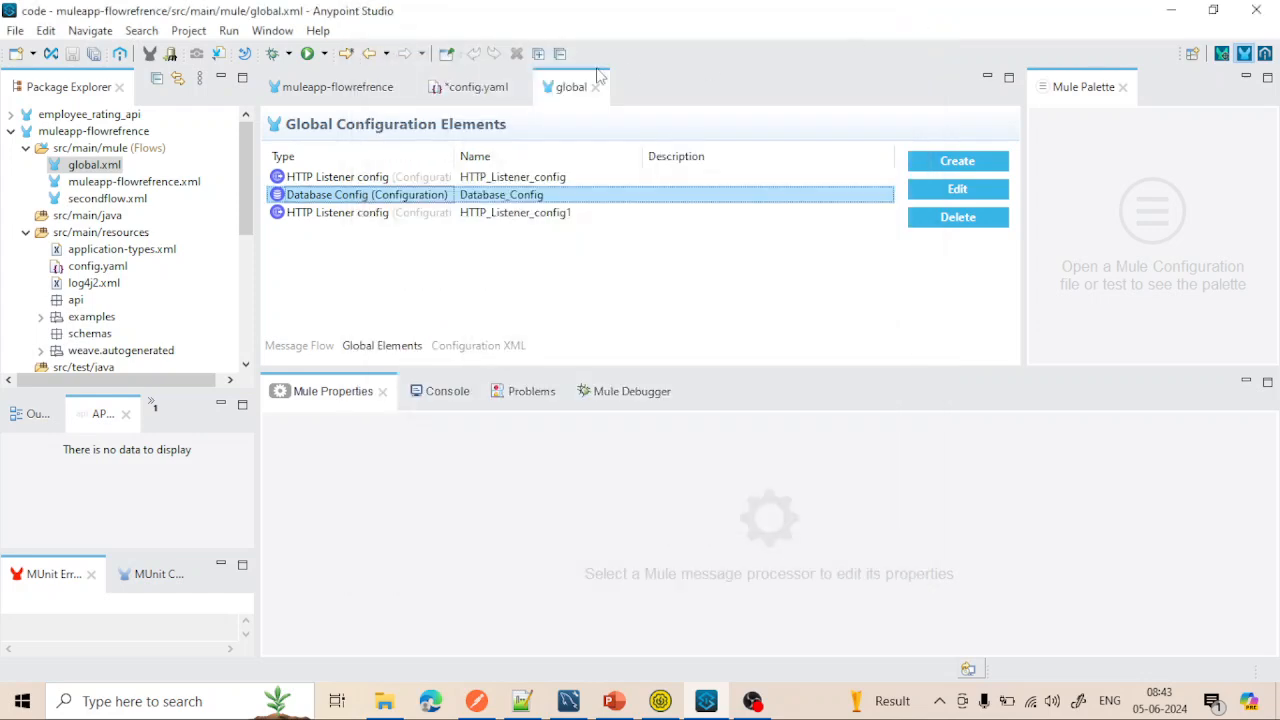
Step: Add a Database_HR_EMP section to config.yaml below the http section and start an indented line under it
{"action": "left_click", "coordinate": [476, 87]}
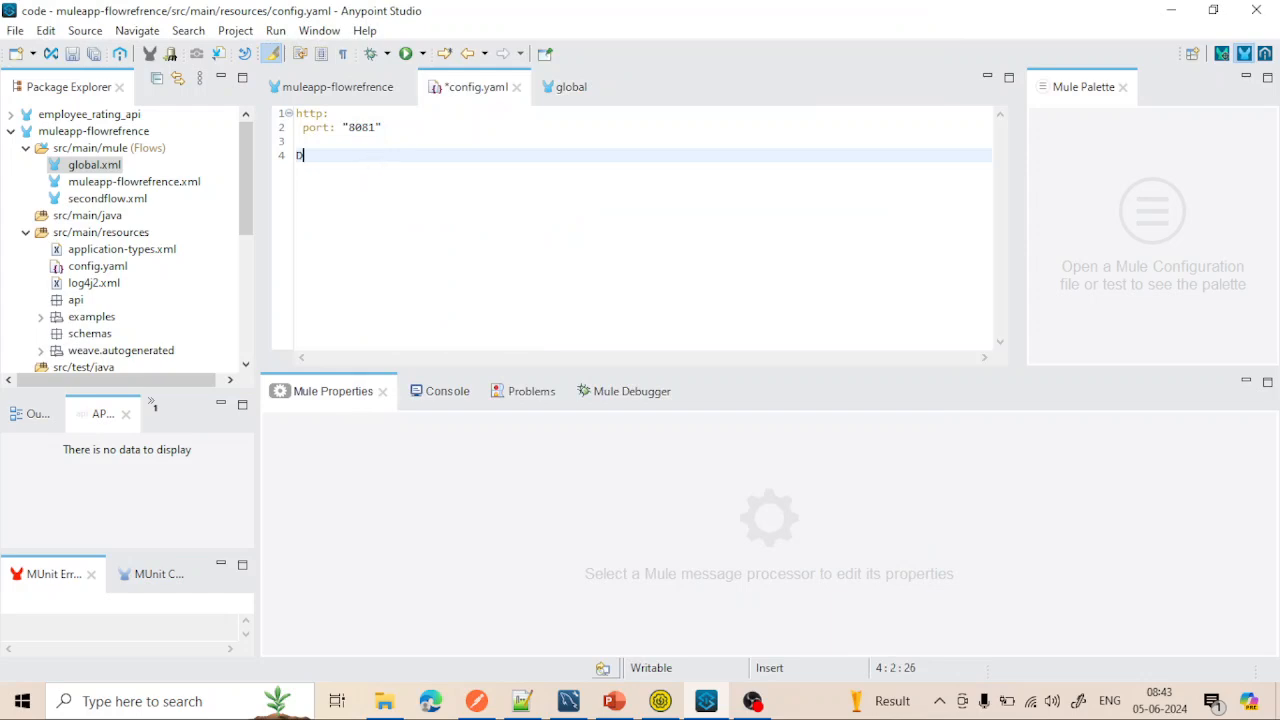
{"action": "key", "text": "BackSpace"}
{"action": "type", "text": "My"}
{"action": "key", "text": "BackSpace"}
{"action": "type", "text": "Database "}
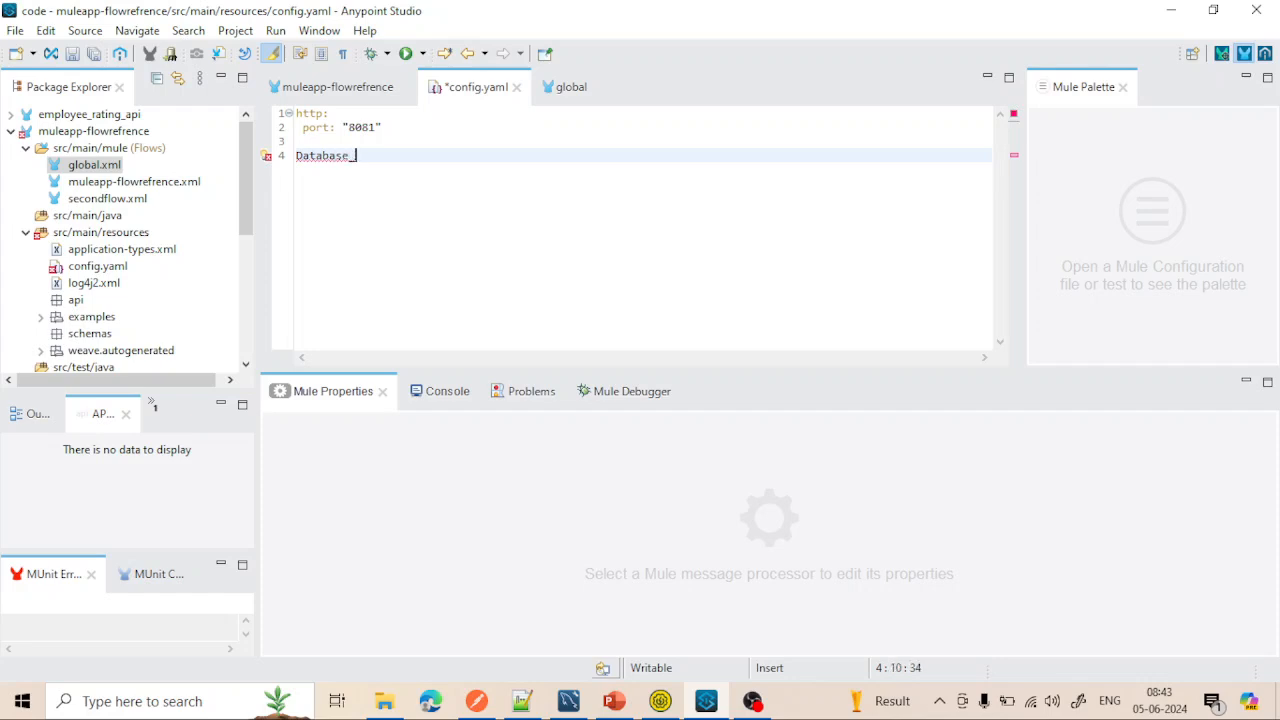
{"action": "type", "text": "HR_EMP"}
{"action": "type", "text": ":"}
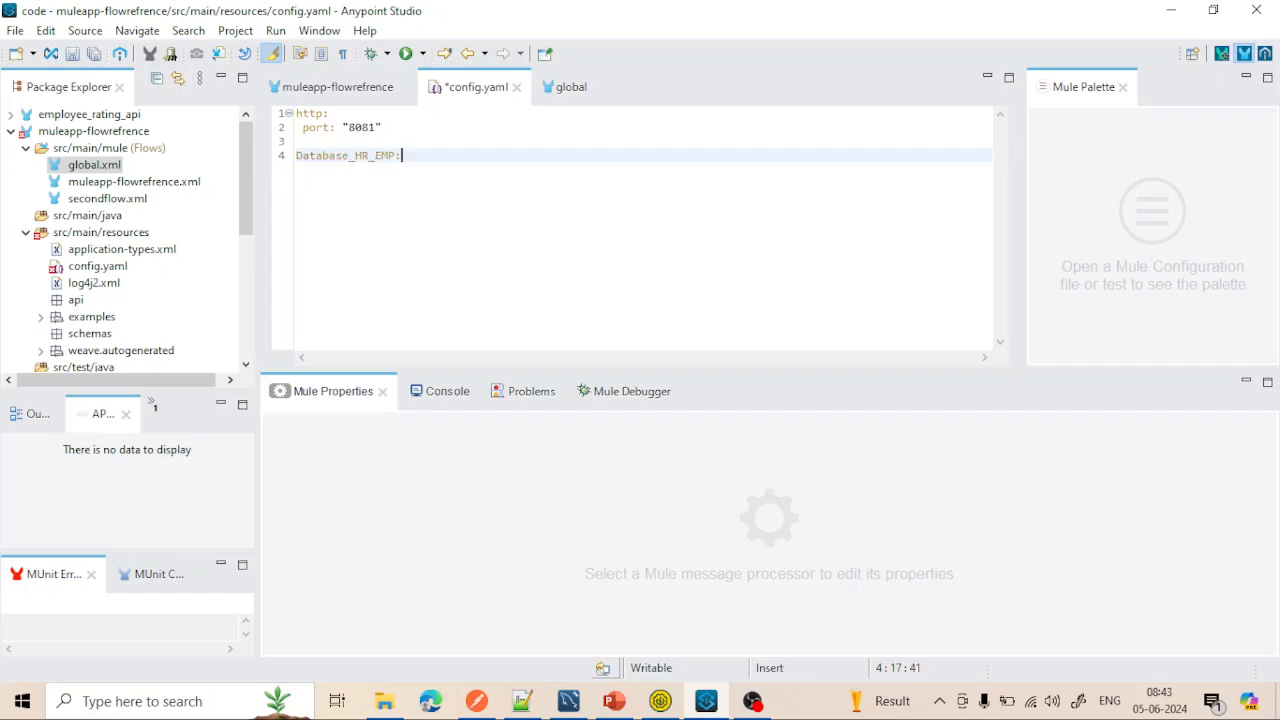
{"action": "key", "text": "Return"}
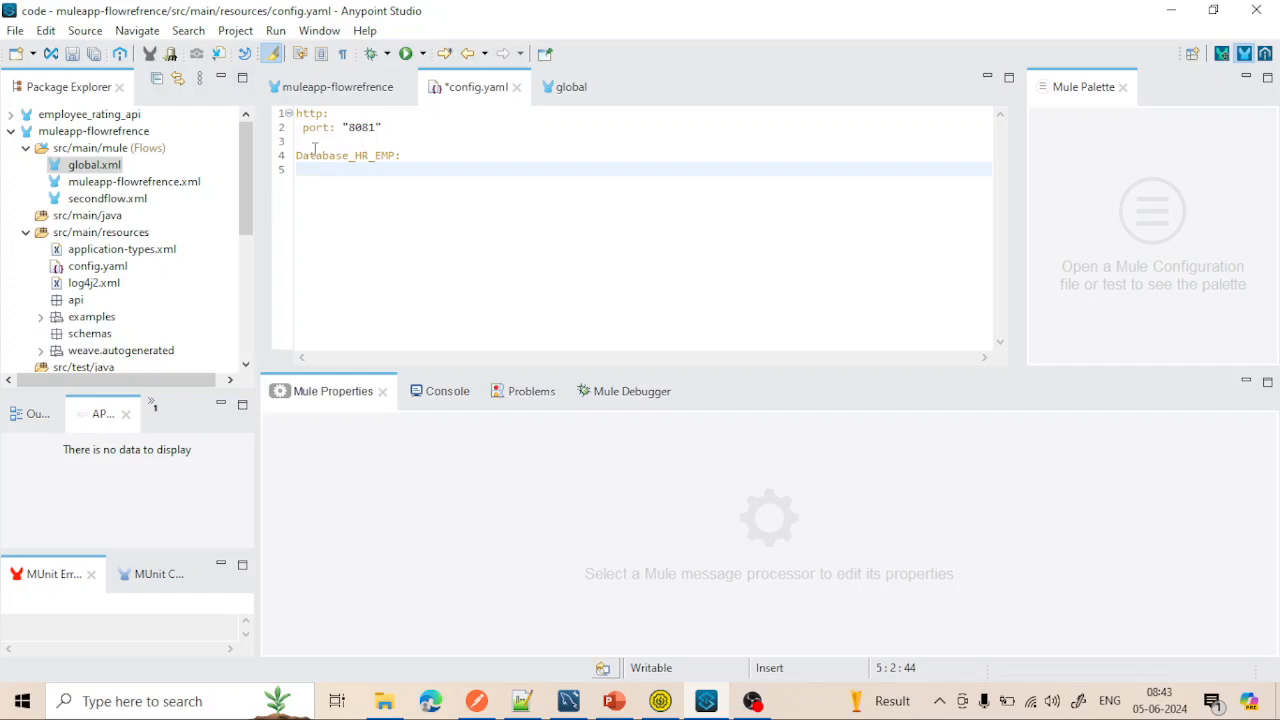
Step: Consult the connection fields of Database_Config and add indented, empty Host and Port keys under Database_HR_EMP in config.yaml
{"action": "mouse_move", "coordinate": [305, 170]}
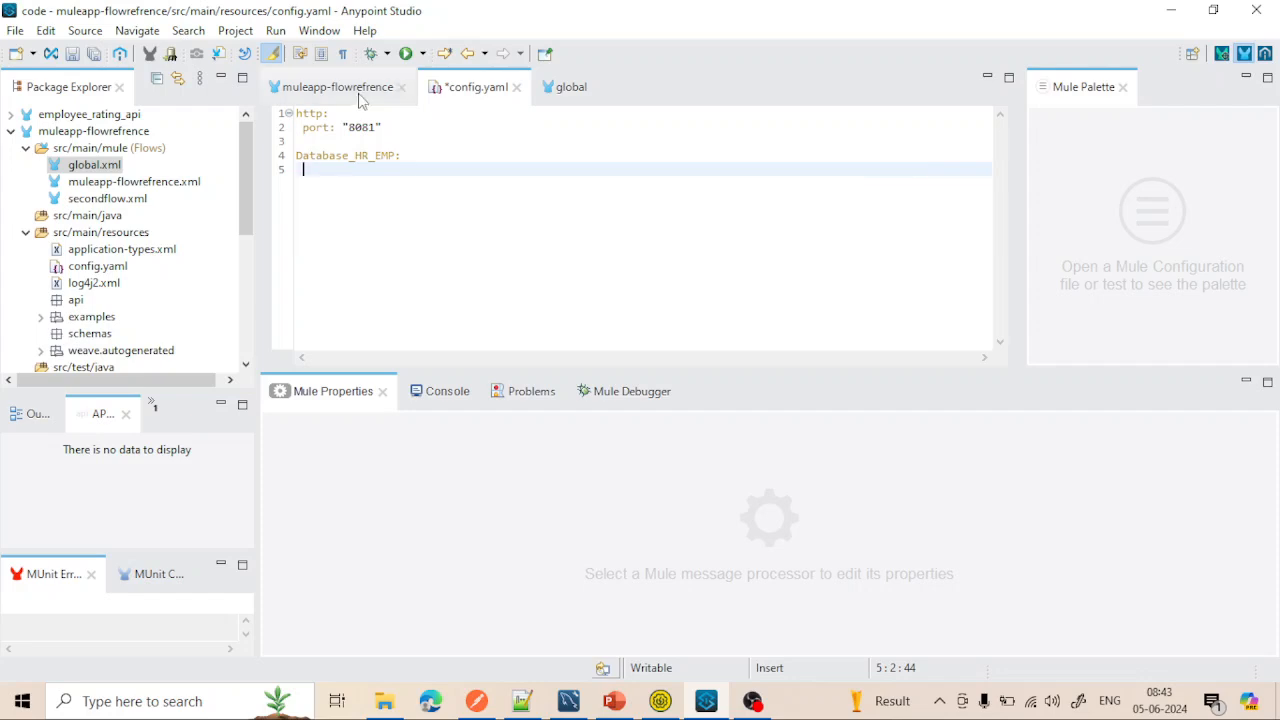
{"action": "left_click", "coordinate": [573, 88]}
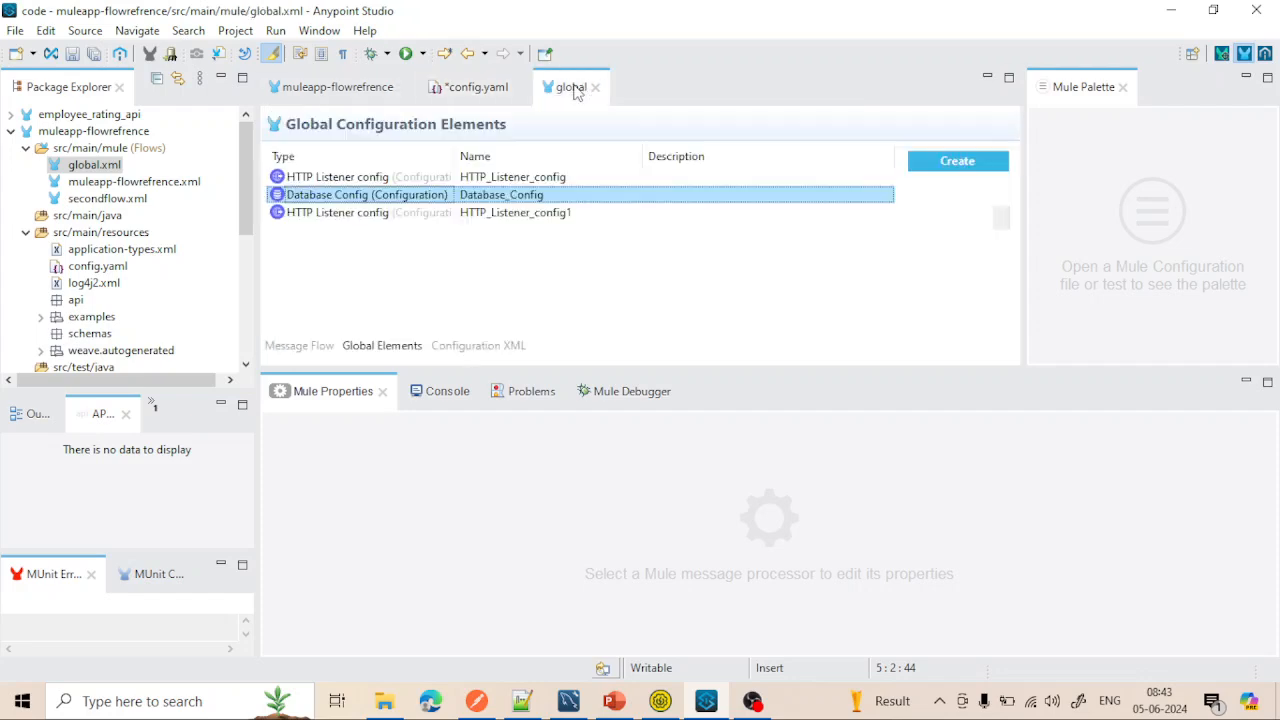
{"action": "double_click", "coordinate": [367, 203]}
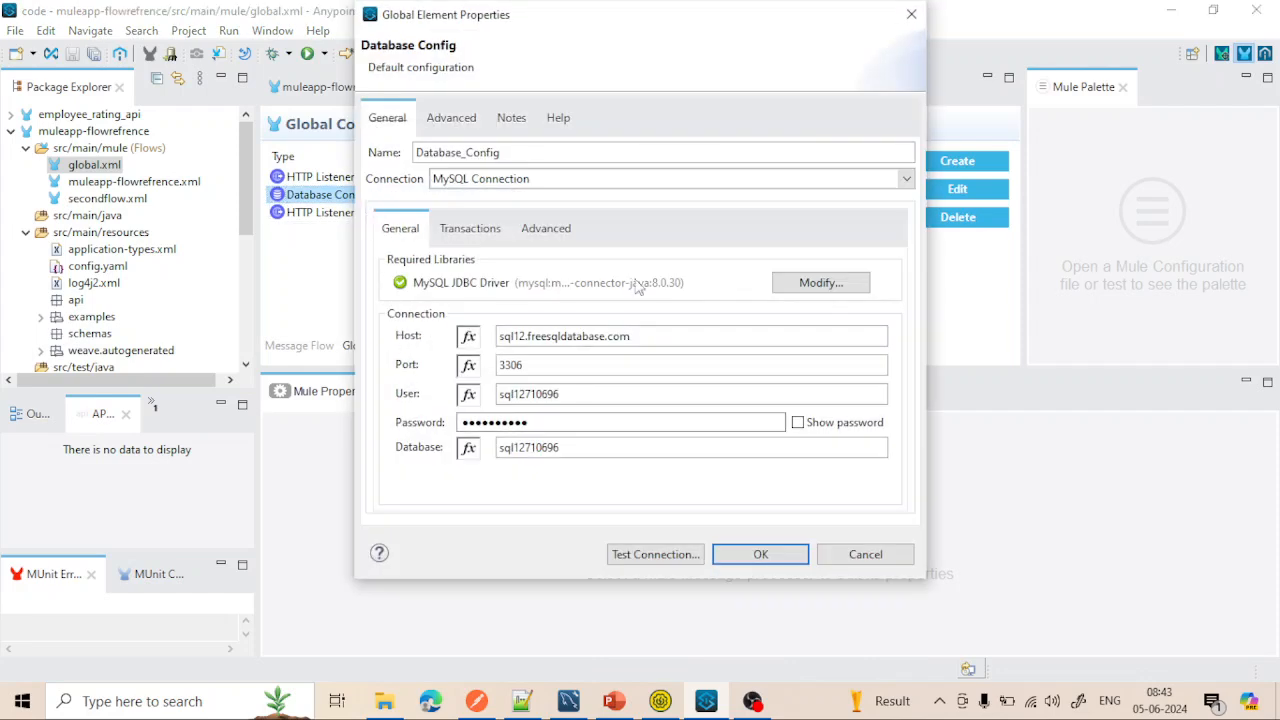
{"action": "left_click", "coordinate": [911, 15]}
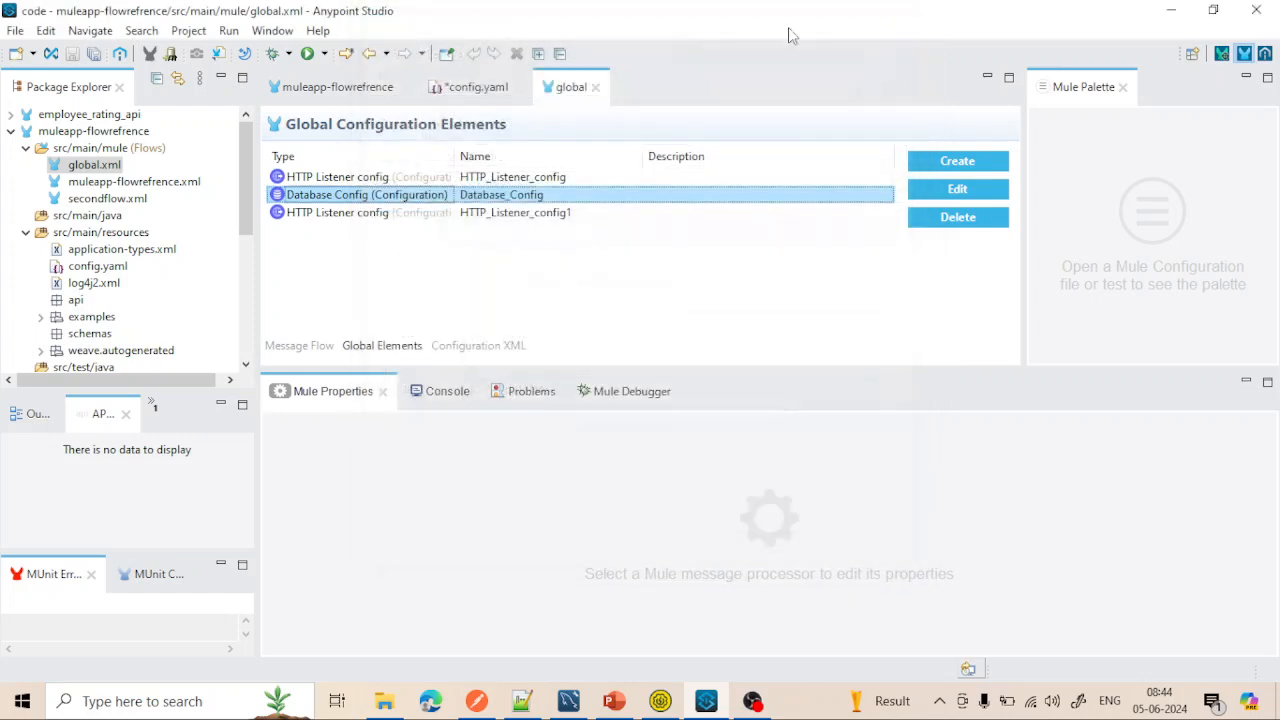
{"action": "left_click", "coordinate": [480, 87]}
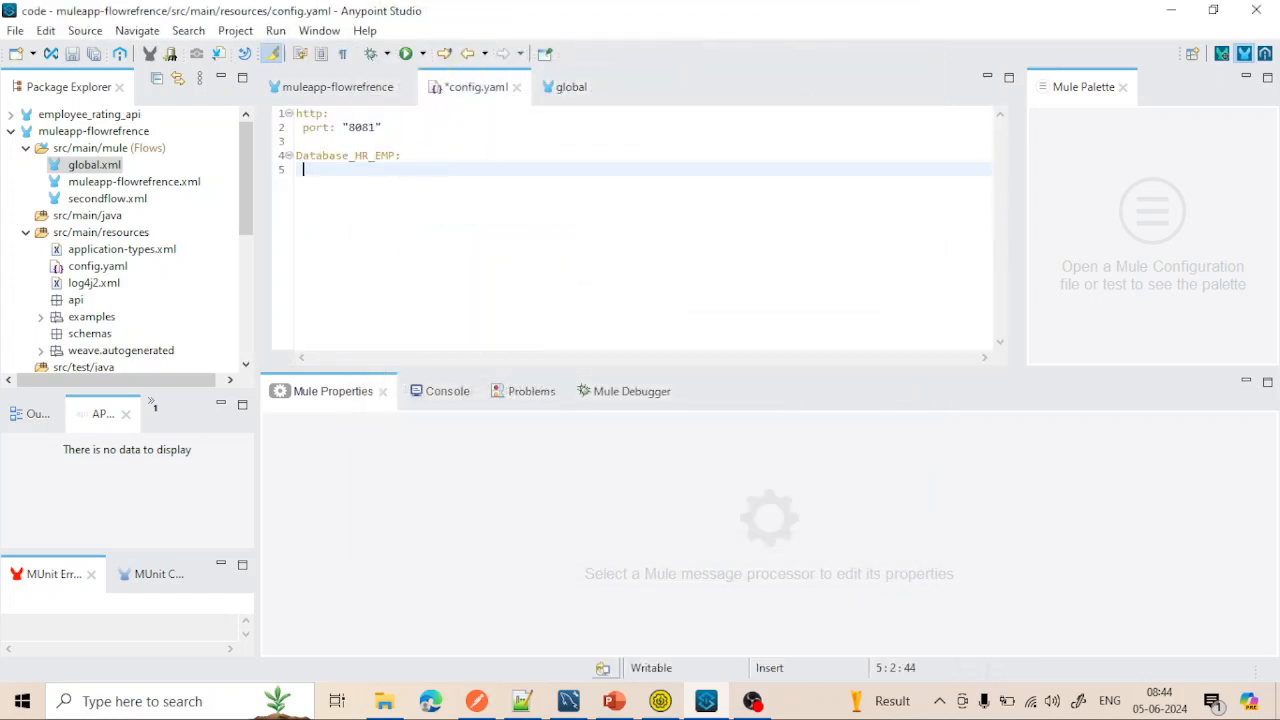
{"action": "key", "text": "BackSpace"}
{"action": "type", "text": ":"}
{"action": "key", "text": "Return"}
{"action": "type", "text": "Port "}
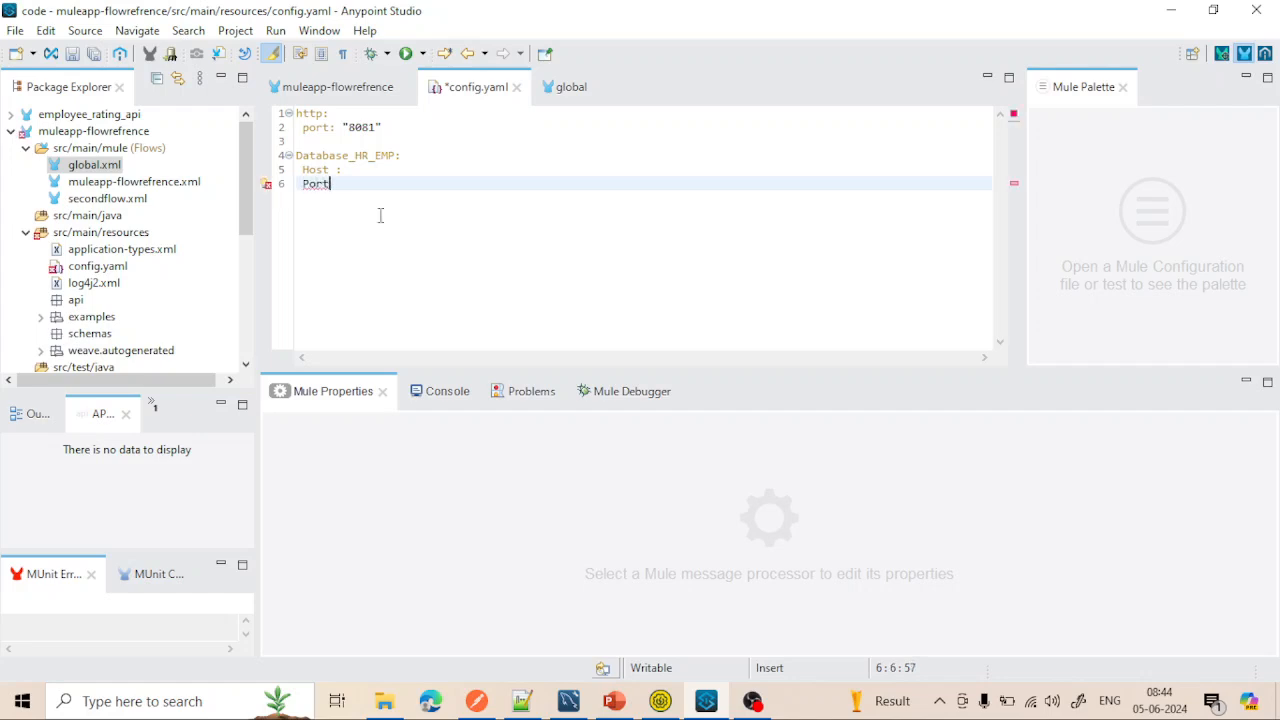
{"action": "type", "text": ":"}
{"action": "key", "text": "Return"}
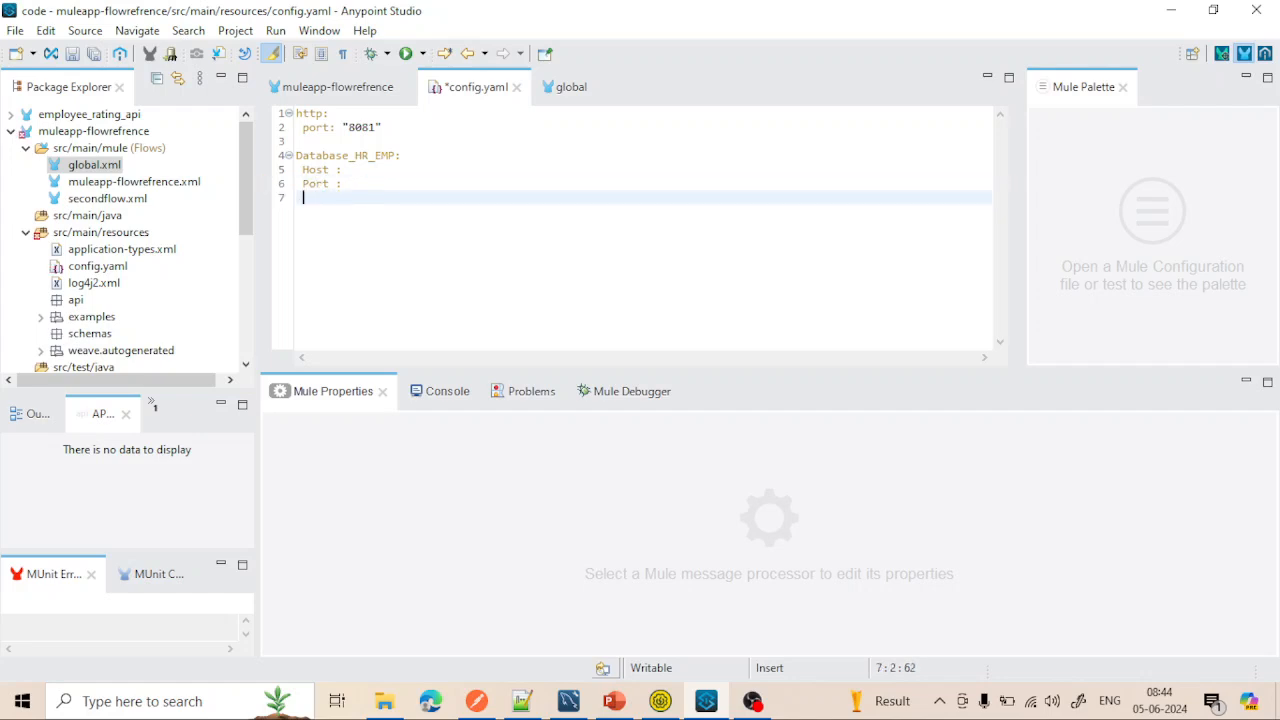
Step: Add empty User and Password keys below Port in the Database_HR_EMP section
{"action": "type", "text": "Usse"}
{"action": "key", "text": "BackSpace"}
{"action": "type", "text": "er :"}
{"action": "key", "text": "Return"}
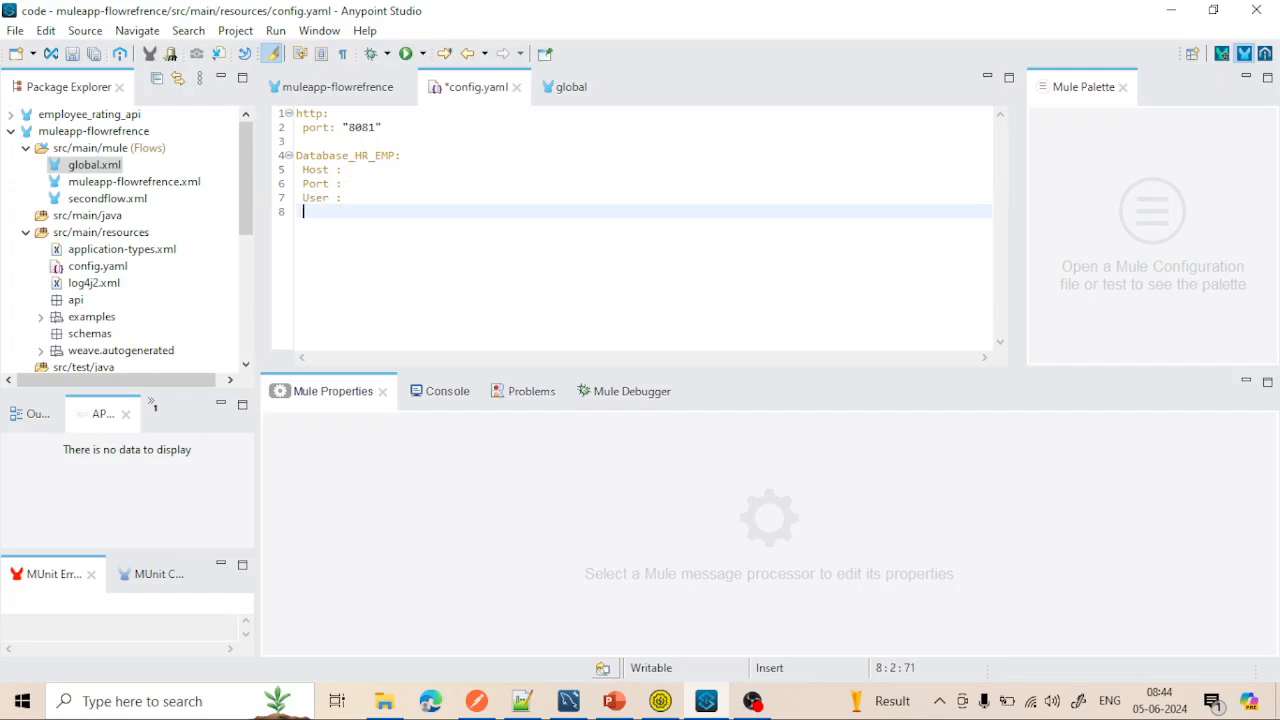
{"action": "type", "text": "Password "}
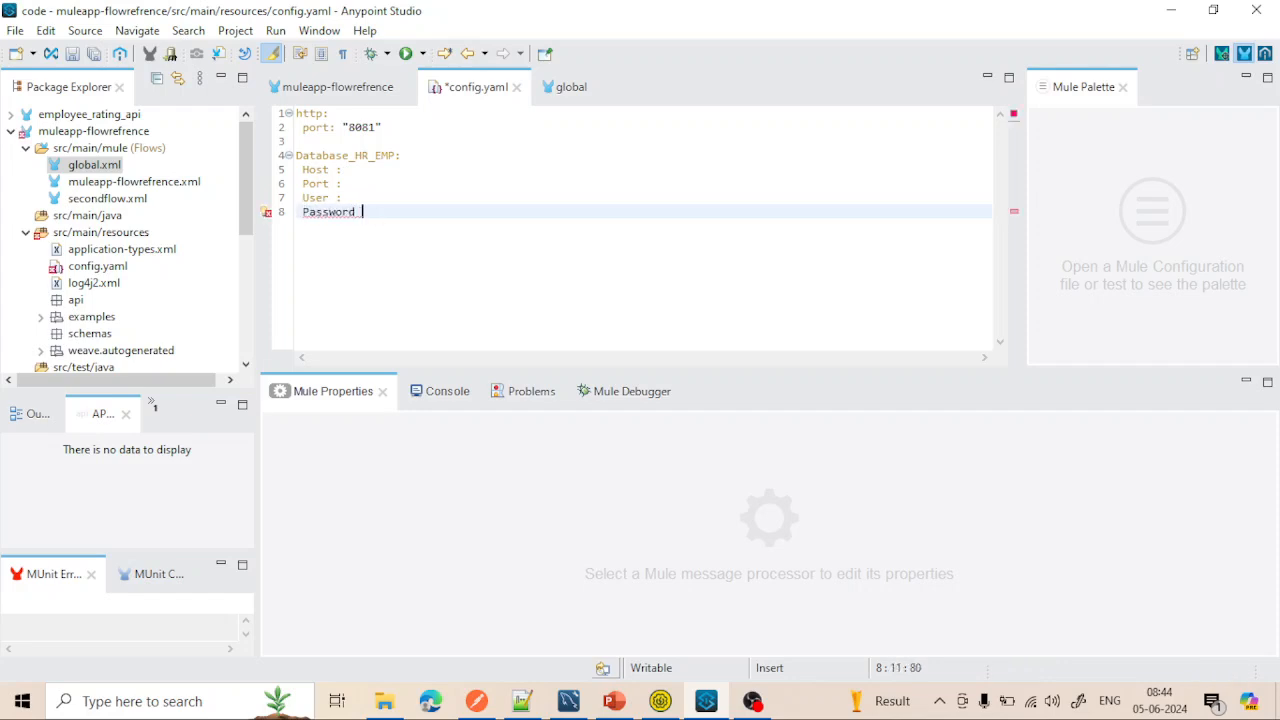
{"action": "type", "text": ":"}
{"action": "key", "text": "Return"}
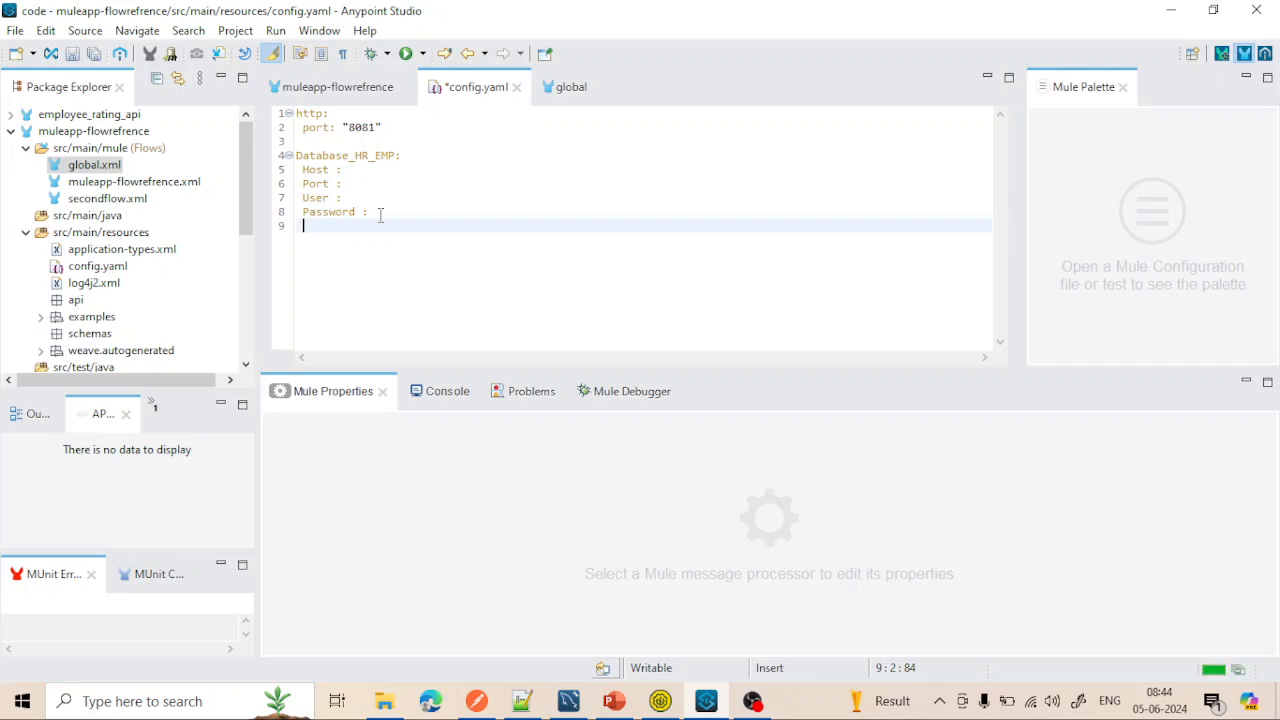
Step: Recheck the Database_Config fields and add an empty Database key below Password in config.yaml
{"action": "left_click", "coordinate": [572, 92]}
{"action": "double_click", "coordinate": [365, 198]}
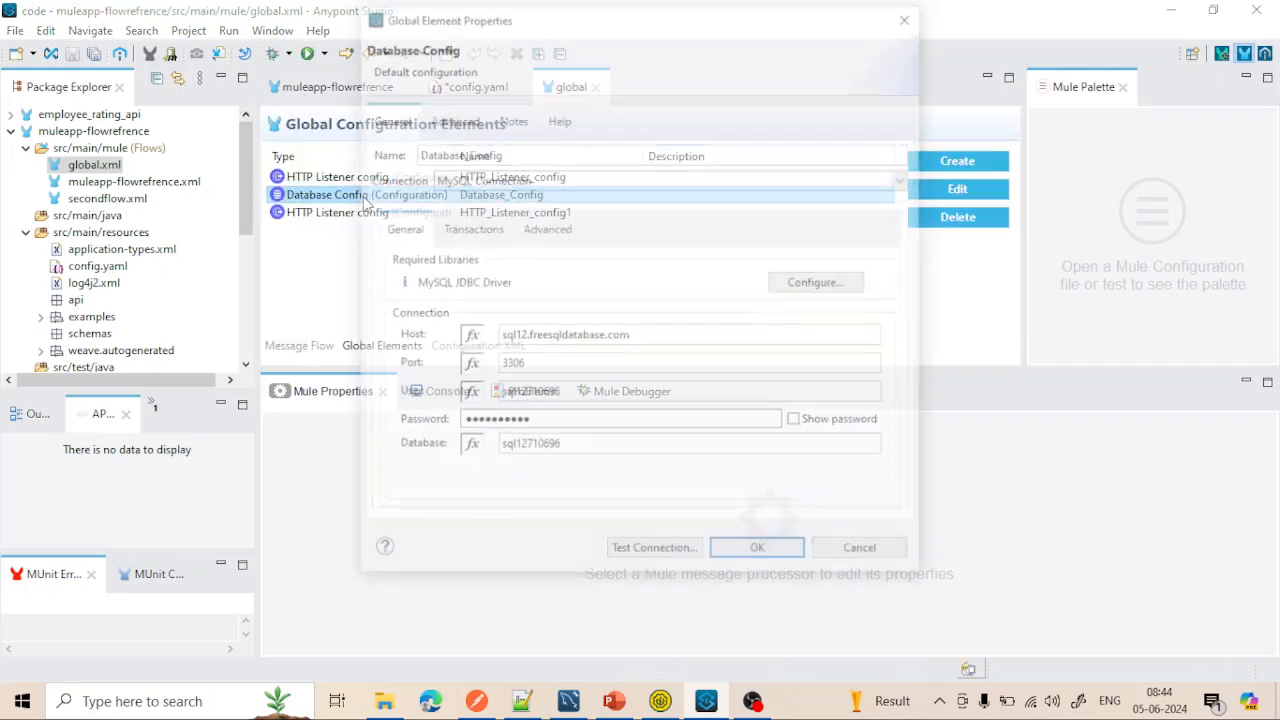
{"action": "left_click", "coordinate": [905, 18]}
{"action": "left_click", "coordinate": [461, 92]}
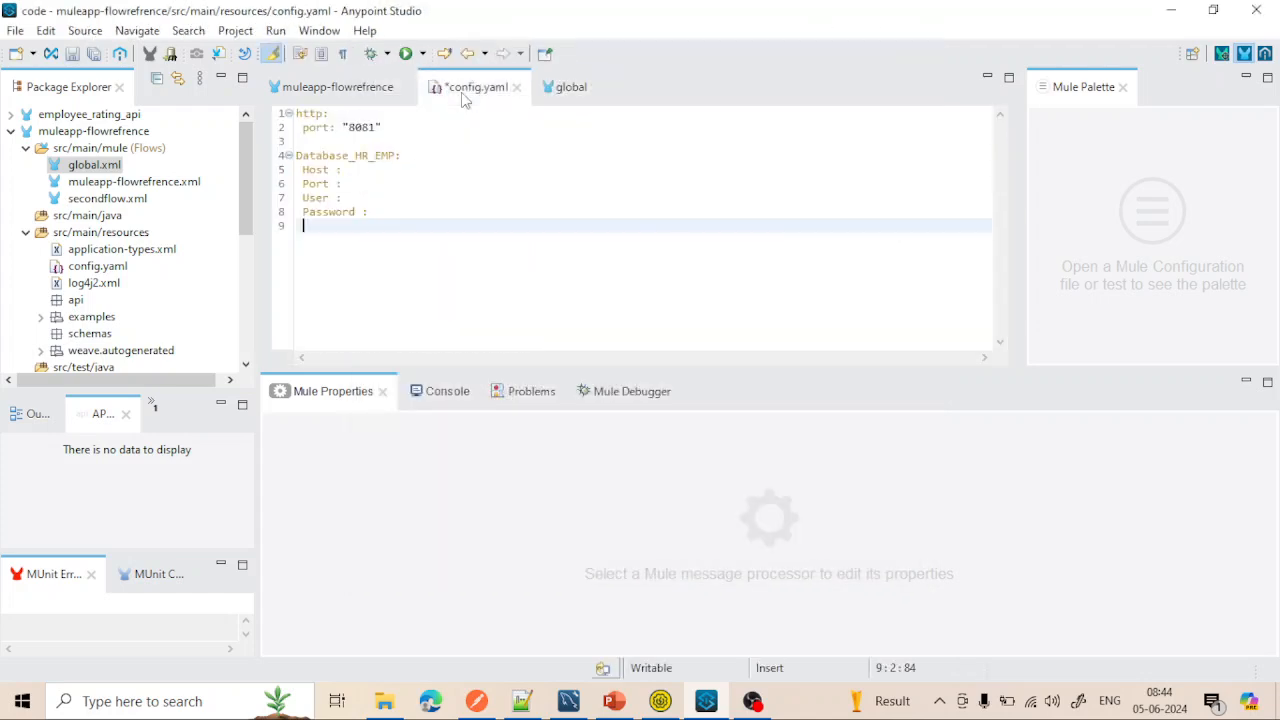
{"action": "type", "text": "Database:"}
Step: Copy the host from Database_Config and set the Host property in config.yaml to "sql12.freesqldatabase.com"
{"action": "left_click", "coordinate": [349, 181]}
{"action": "left_click", "coordinate": [370, 90]}
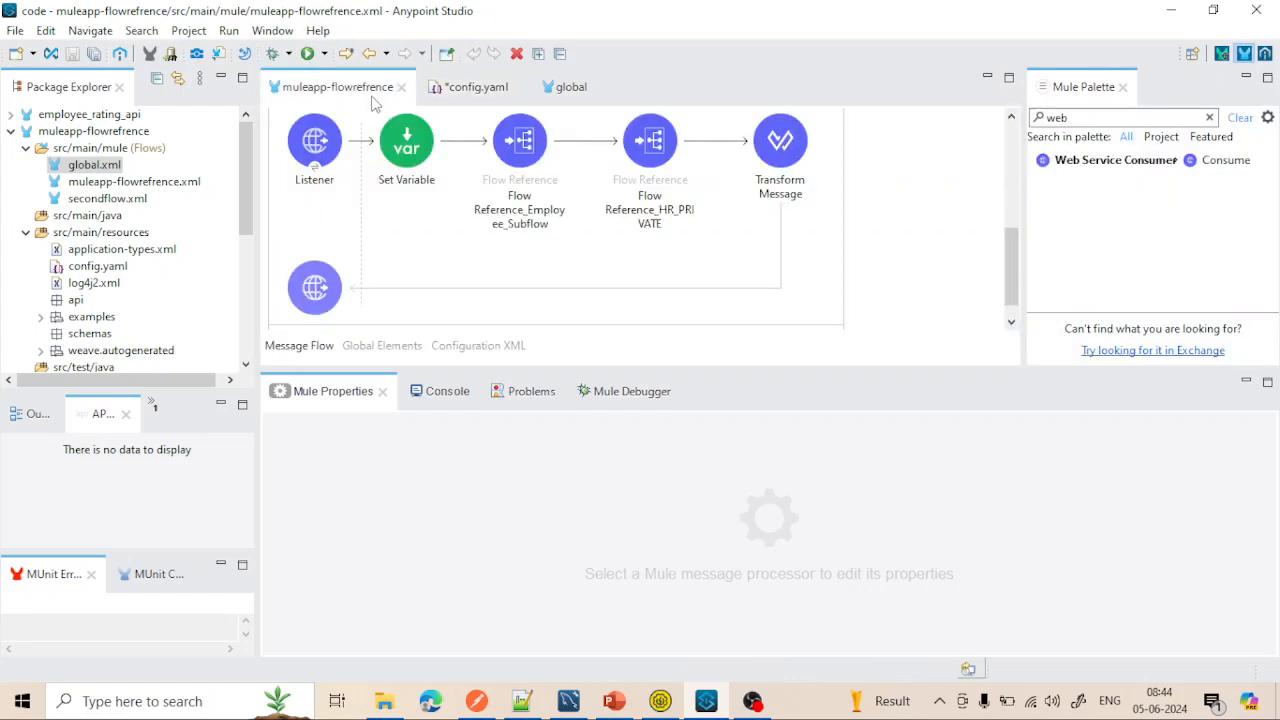
{"action": "left_click", "coordinate": [565, 90]}
{"action": "left_click", "coordinate": [370, 195]}
{"action": "double_click", "coordinate": [370, 195]}
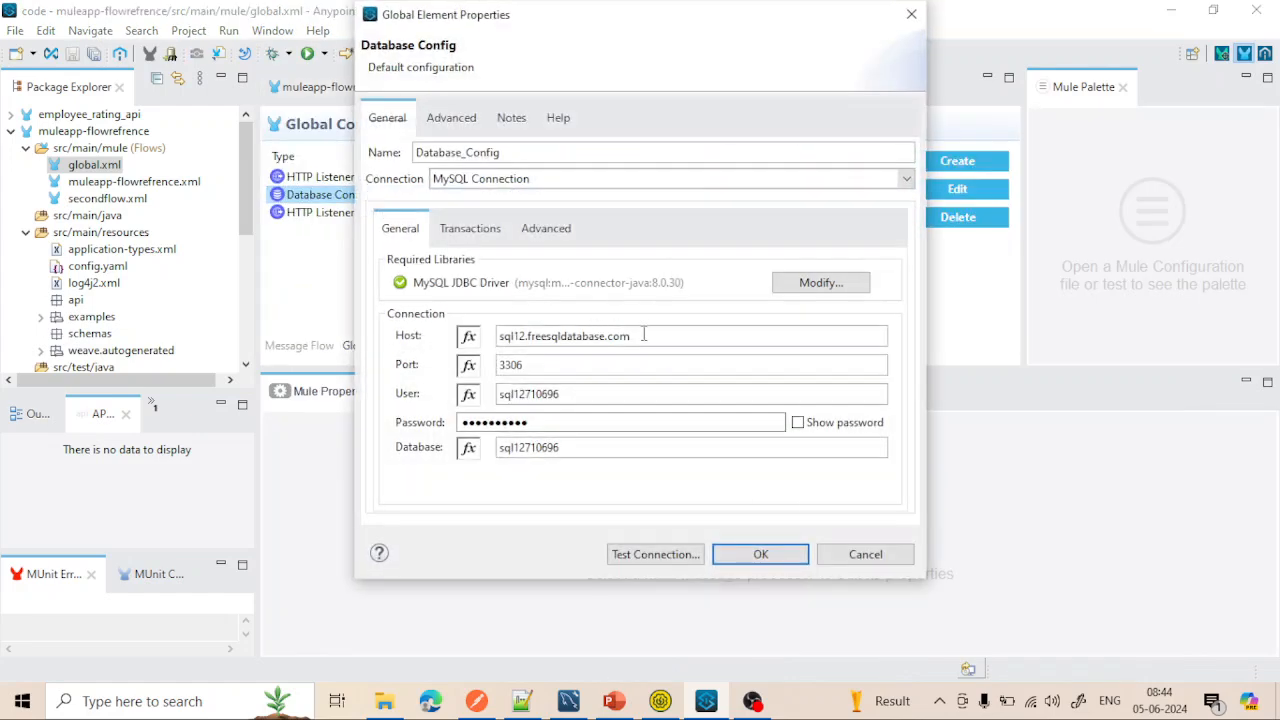
{"action": "left_click_drag", "start_coordinate": [643, 336], "coordinate": [468, 329]}
{"action": "key", "text": "ctrl+c"}
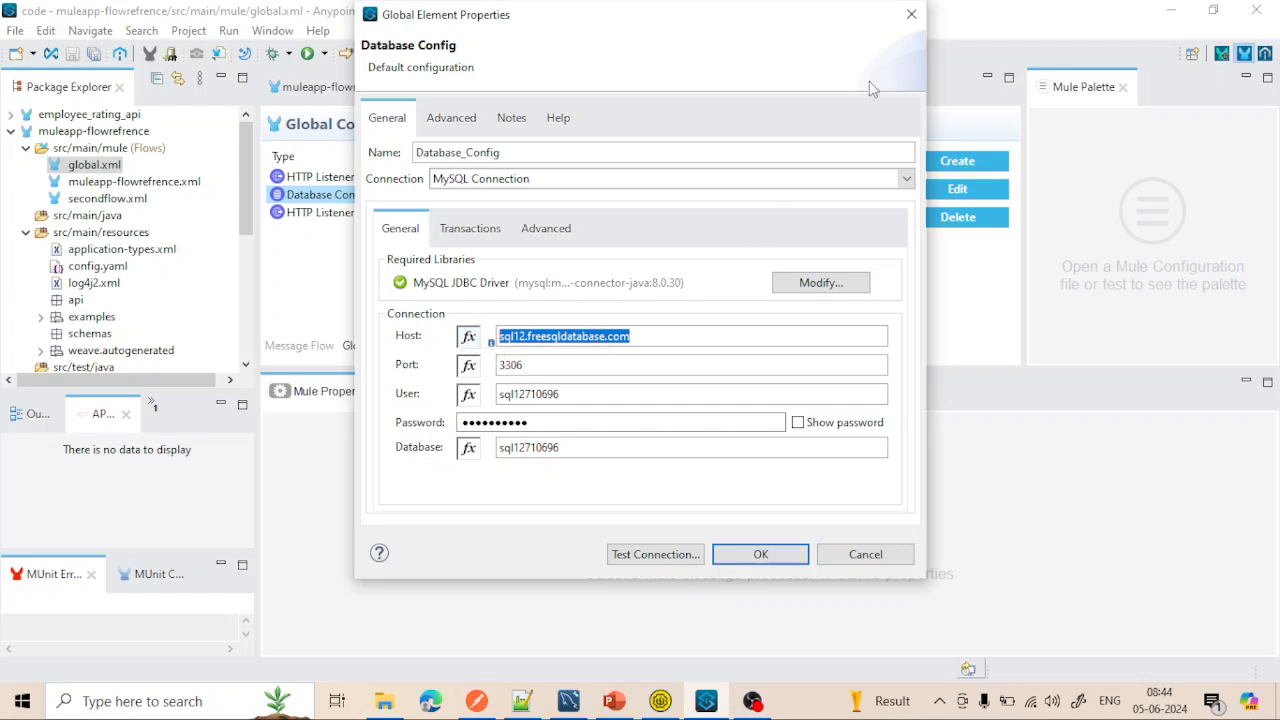
{"action": "left_click", "coordinate": [909, 15]}
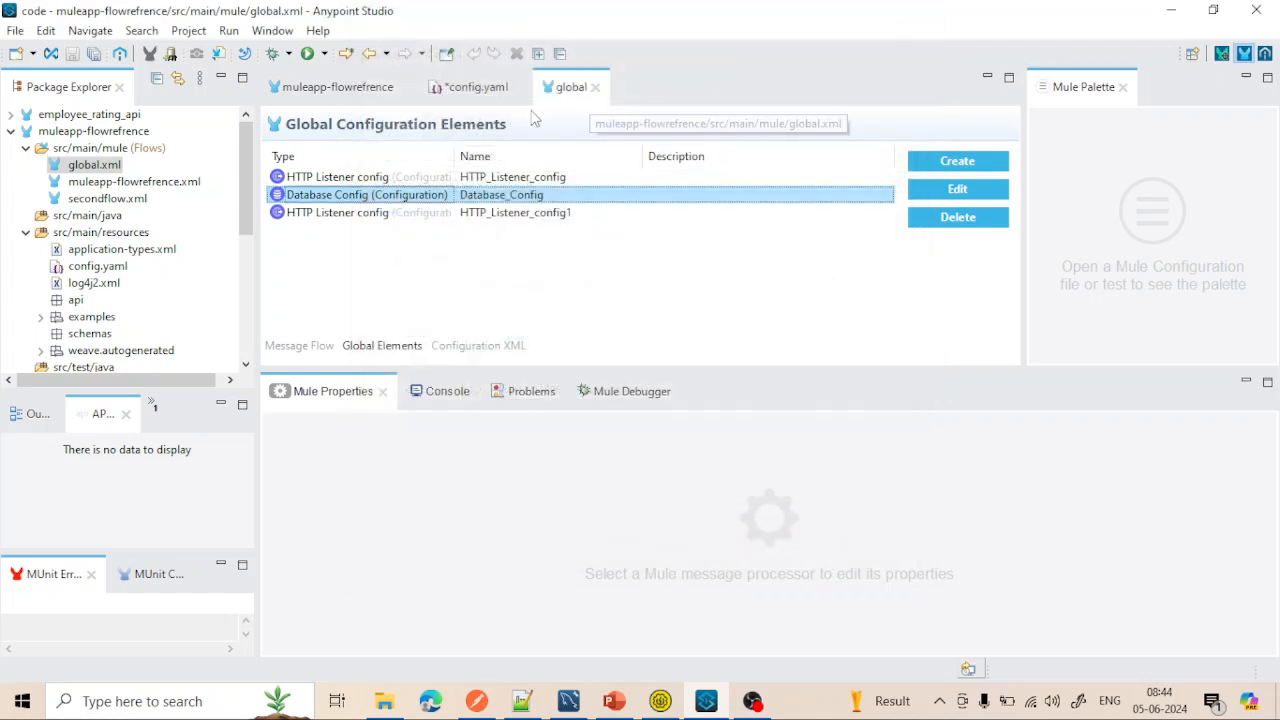
{"action": "left_click", "coordinate": [476, 87]}
{"action": "left_click", "coordinate": [398, 170]}
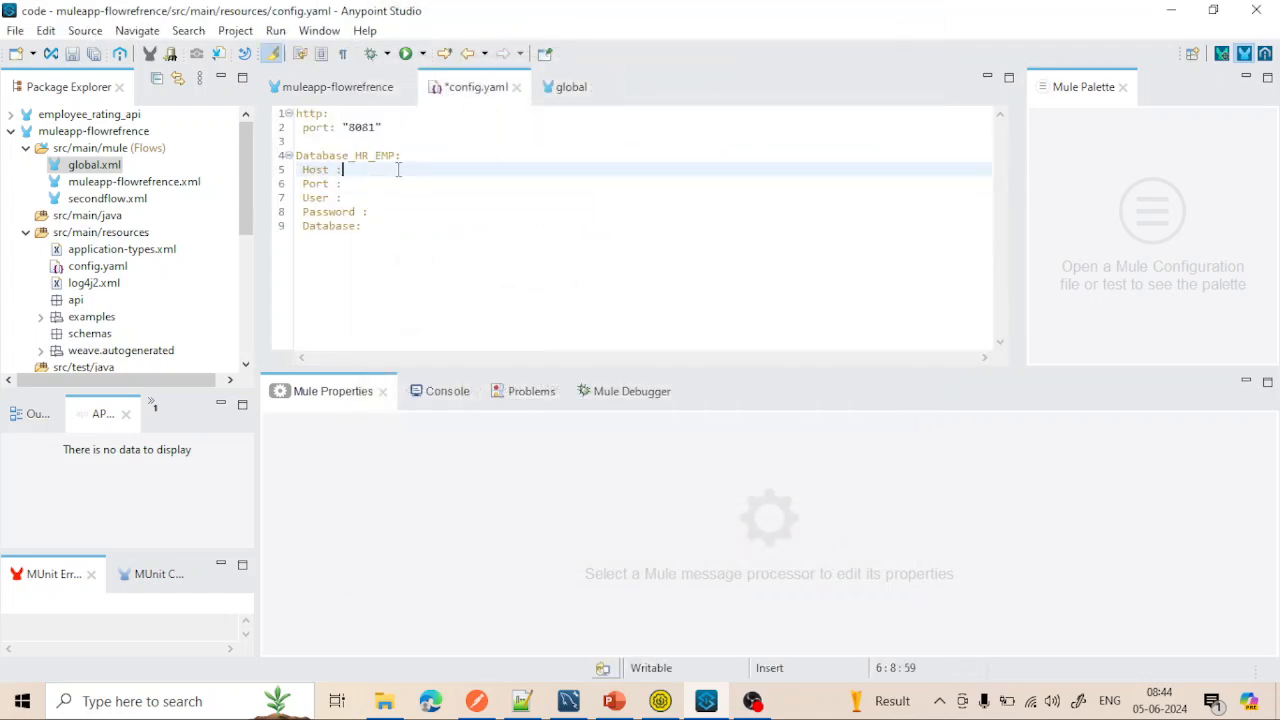
{"action": "type", "text": "\""}
{"action": "key", "text": "ctrl+v"}
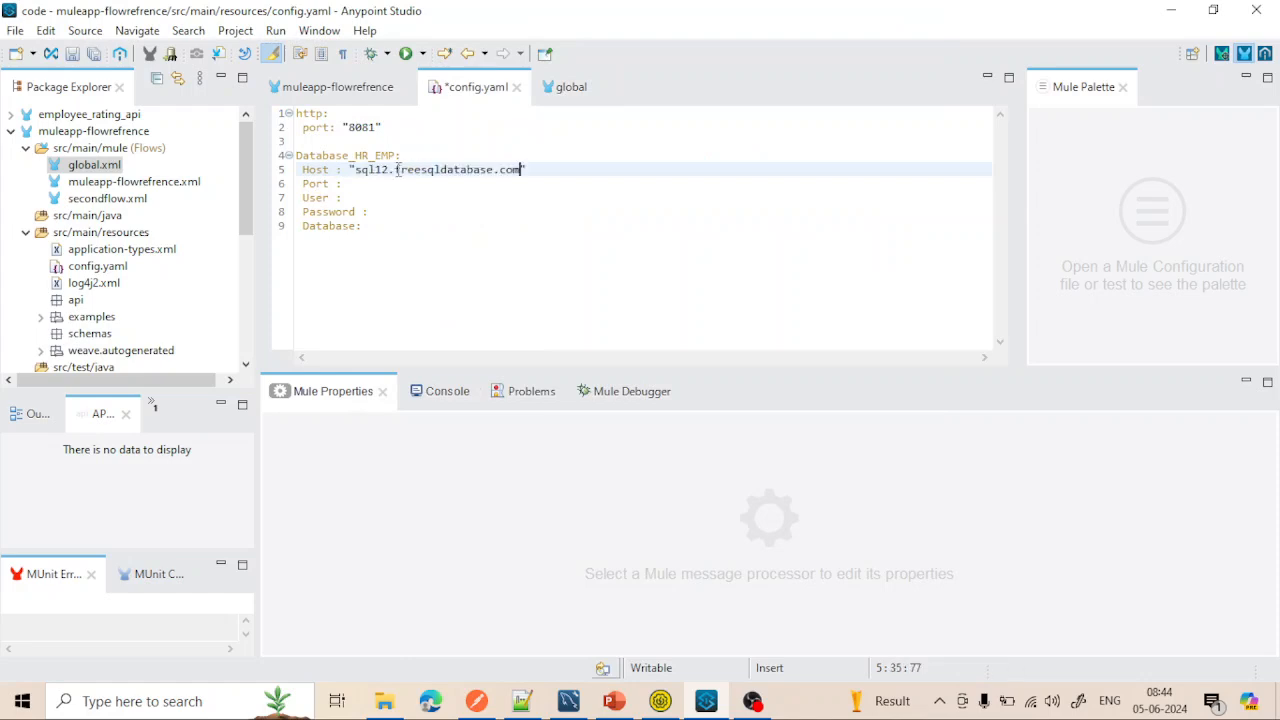
Step: Set the Port property of the Database_HR_EMP section to "3306"
{"action": "left_click", "coordinate": [384, 182]}
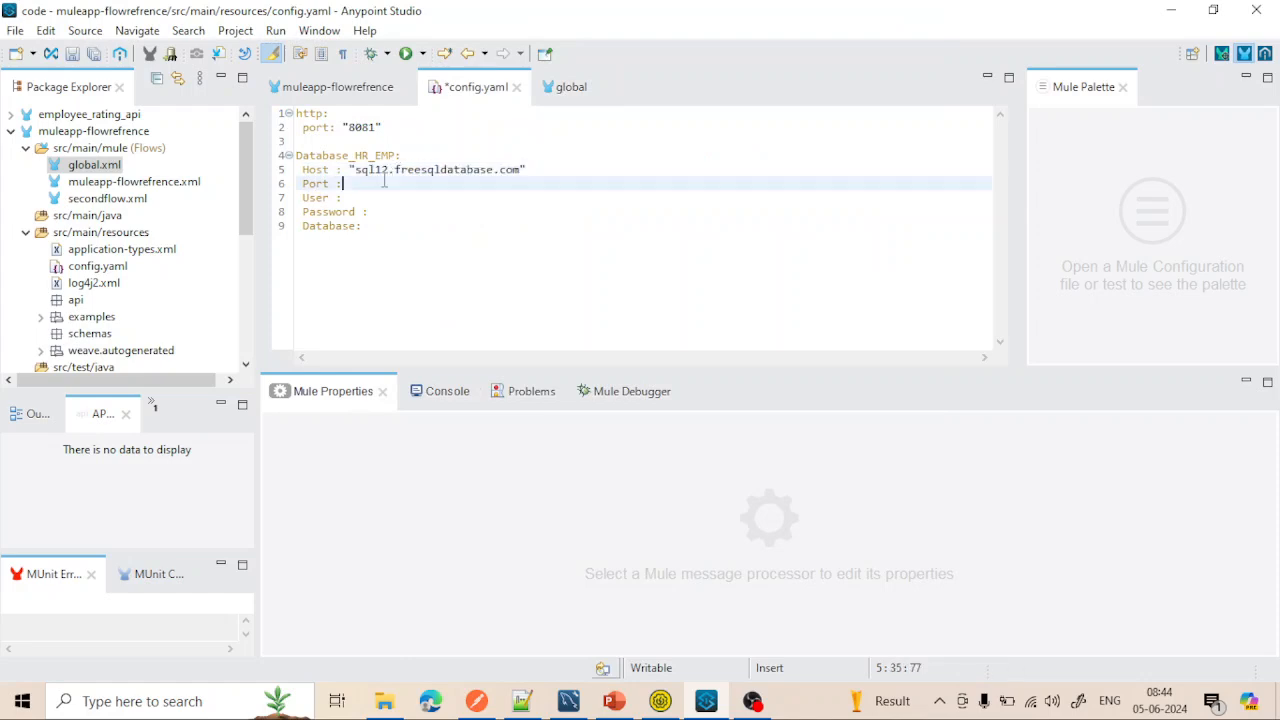
{"action": "type", "text": "\""}
{"action": "type", "text": "3306"}
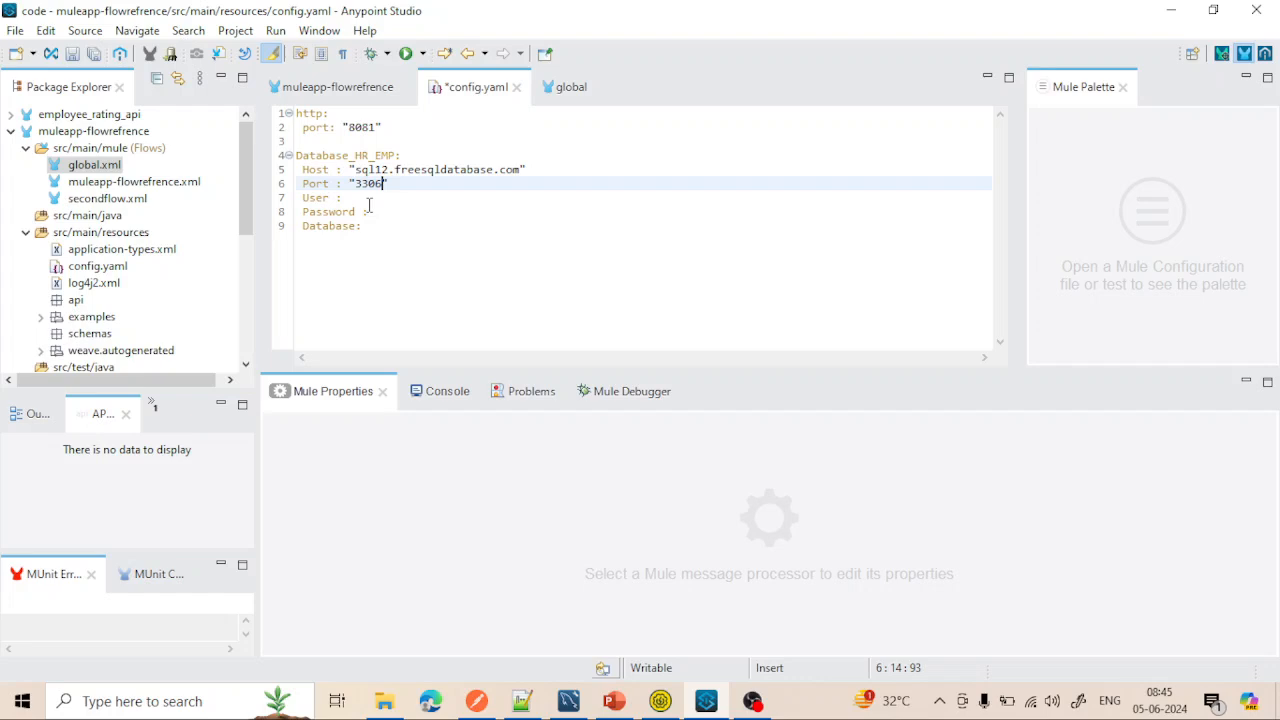
Step: Copy the database user from Database_Config and insert it in double quotes as the User property in config.yaml
{"action": "left_click", "coordinate": [369, 210]}
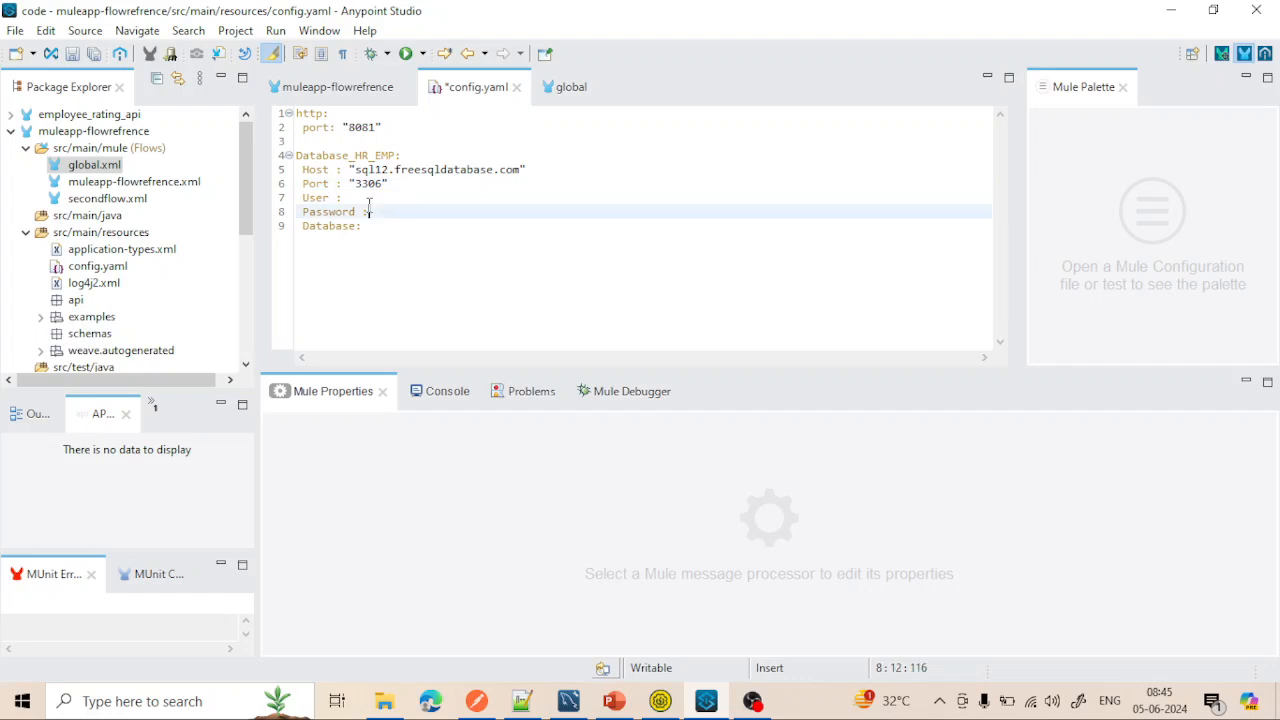
{"action": "left_click", "coordinate": [323, 97]}
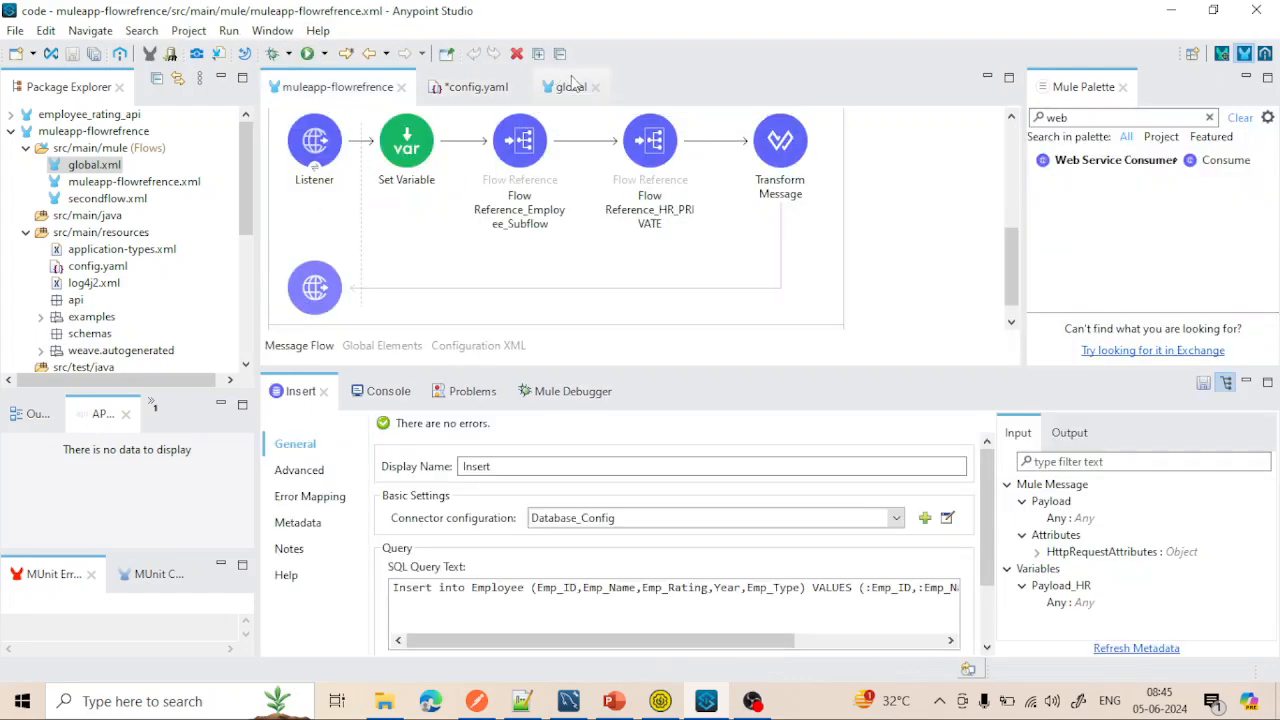
{"action": "left_click", "coordinate": [568, 88]}
{"action": "double_click", "coordinate": [369, 194]}
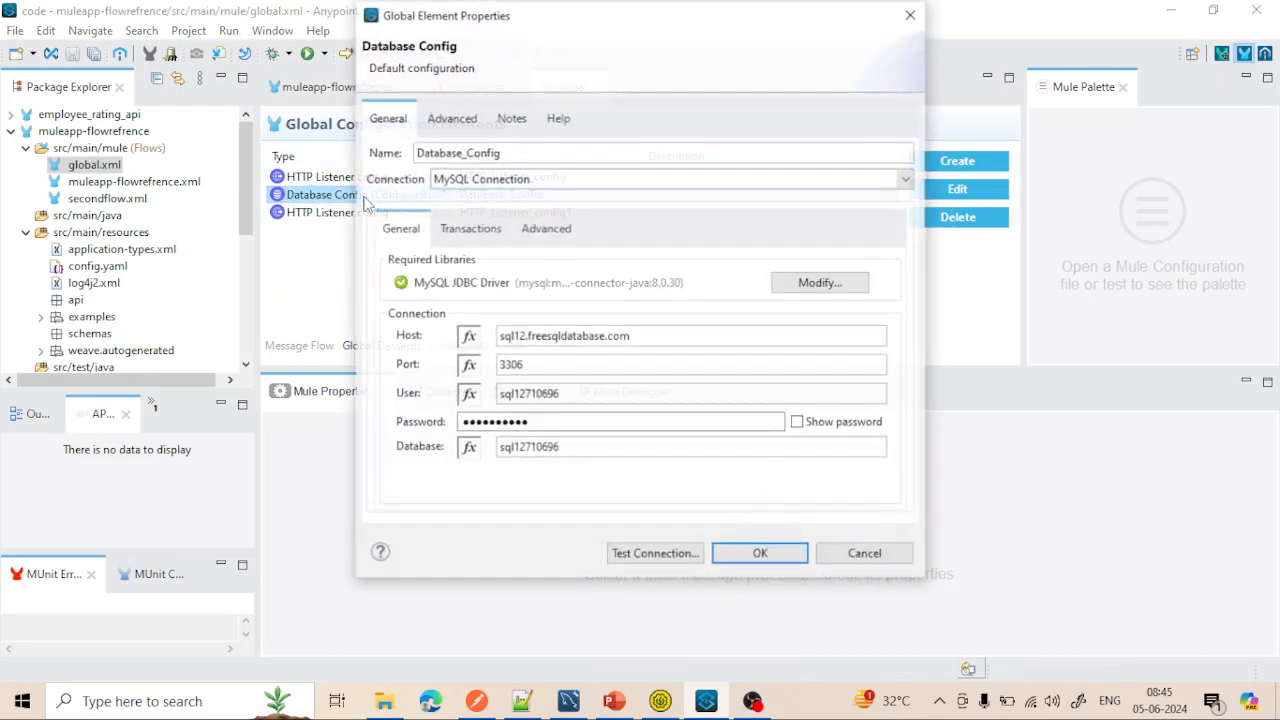
{"action": "double_click", "coordinate": [523, 394]}
{"action": "key", "text": "ctrl+c"}
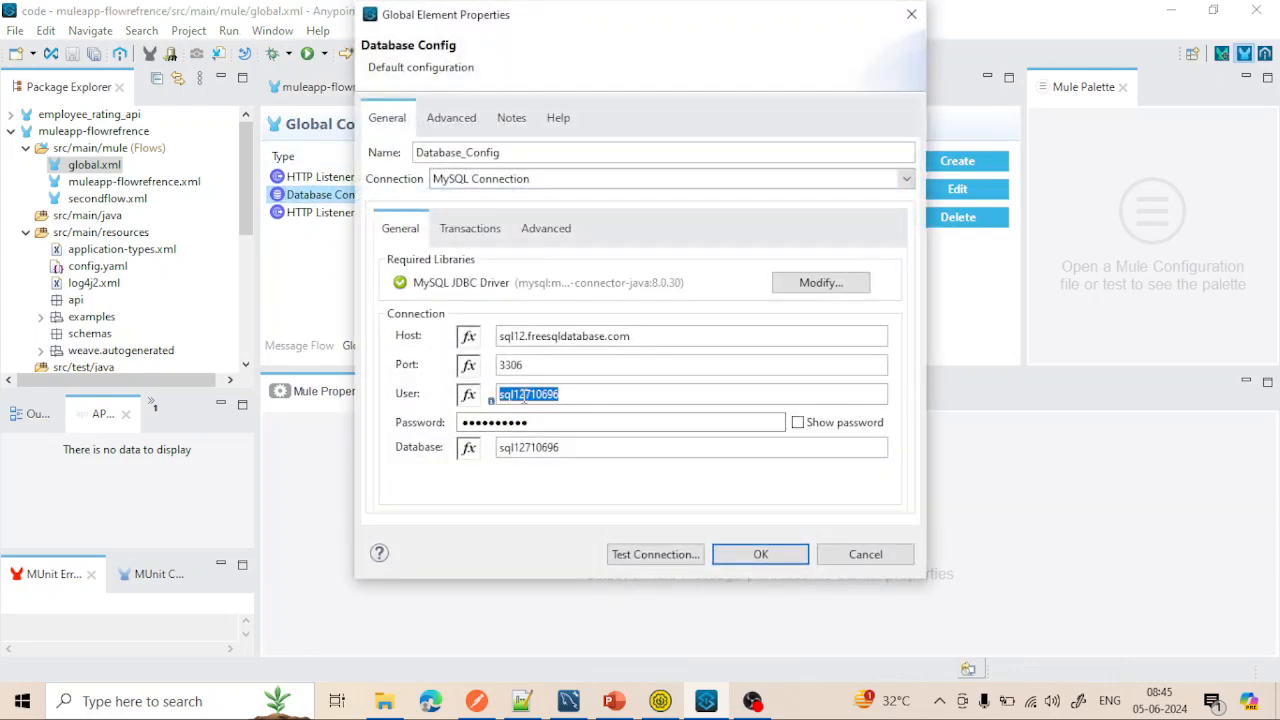
{"action": "left_click", "coordinate": [910, 20]}
{"action": "left_click", "coordinate": [486, 88]}
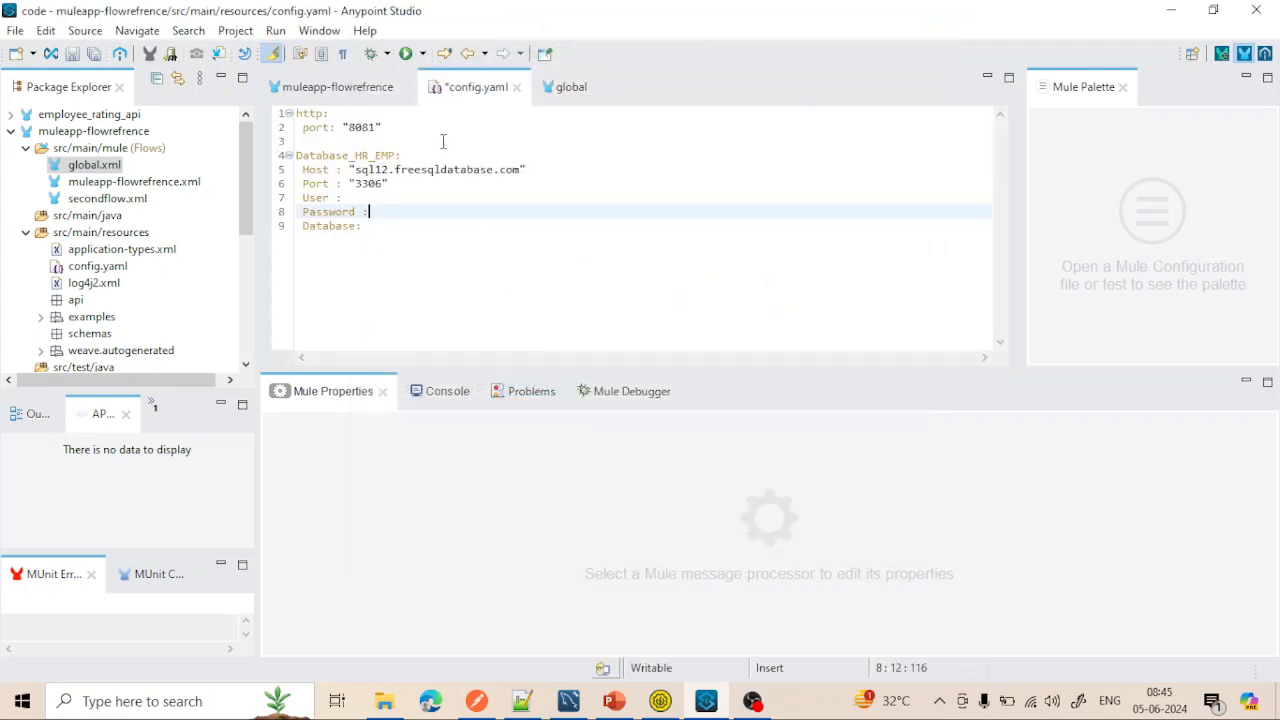
{"action": "left_click", "coordinate": [386, 198]}
{"action": "type", "text": "\""}
{"action": "key", "text": "ctrl+v"}
Step: Fill the Database property with the same copied value in double quotes and return to the global elements of global.xml
{"action": "left_click", "coordinate": [396, 224]}
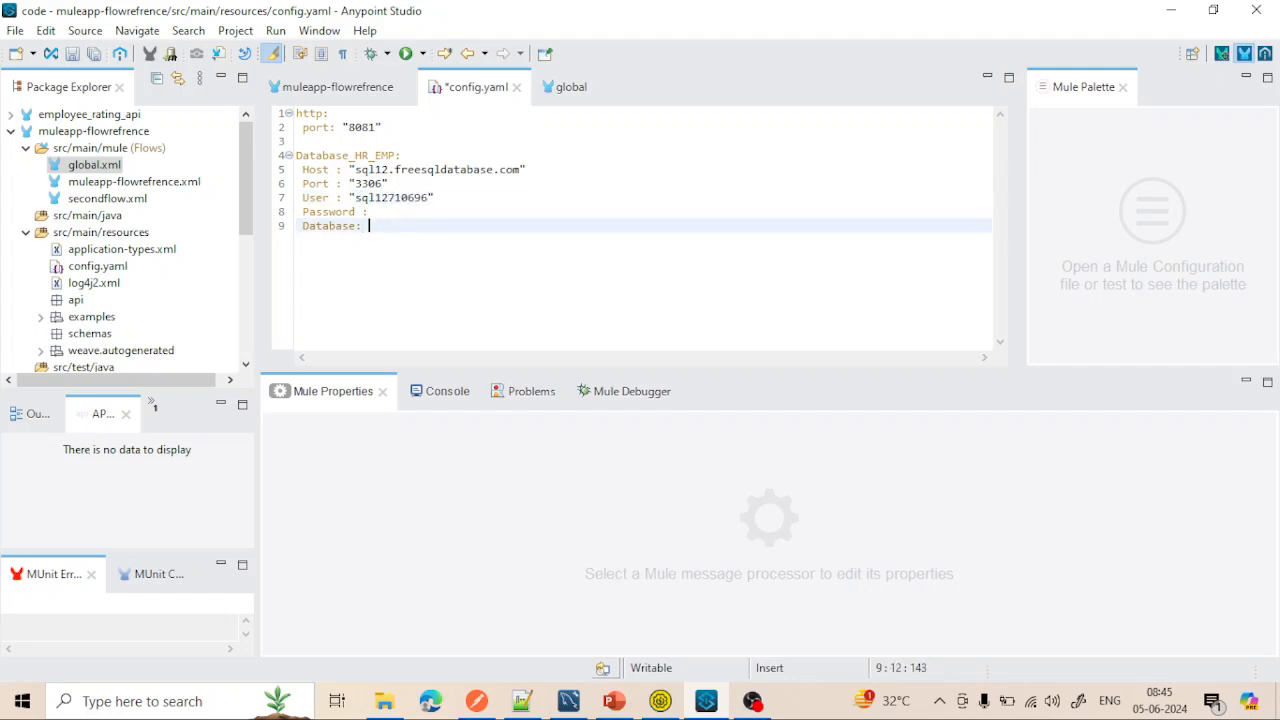
{"action": "type", "text": "\""}
{"action": "key", "text": "ctrl+v"}
{"action": "left_click", "coordinate": [566, 92]}
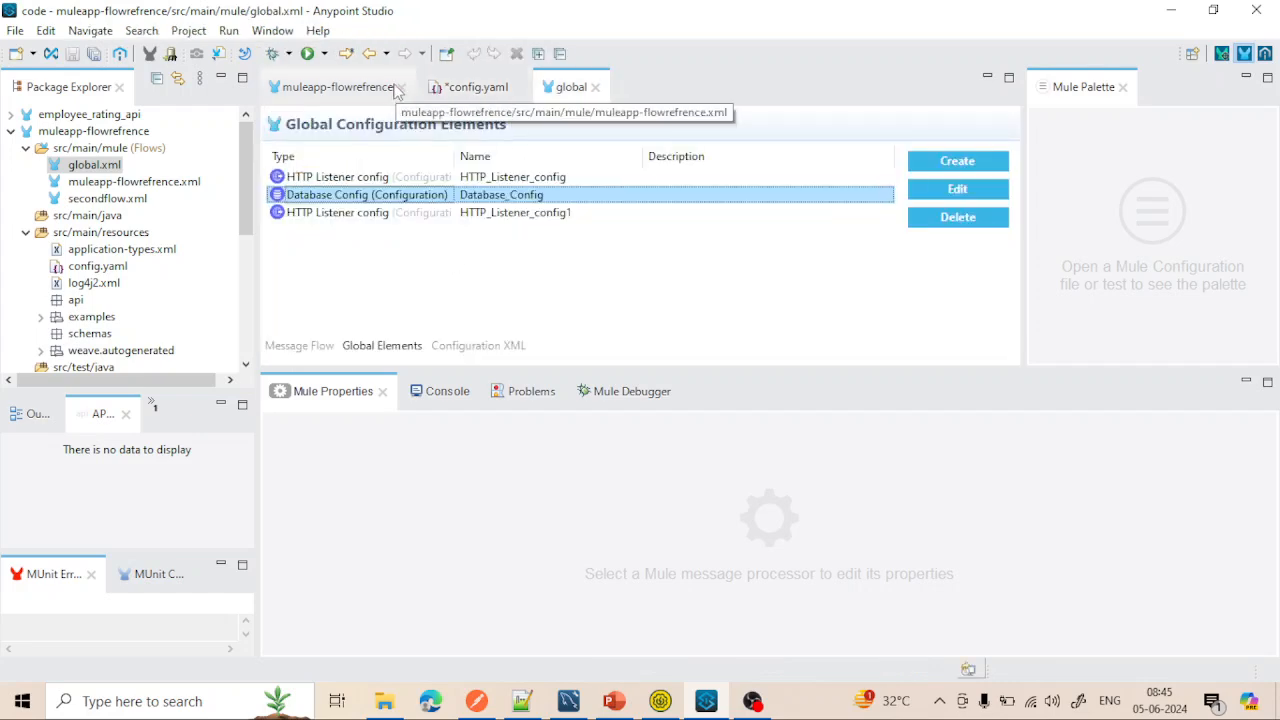
Step: Copy the database password from Database_Config, insert it in double quotes as the Password property in config.yaml, and save the file
{"action": "double_click", "coordinate": [421, 207]}
{"action": "left_click", "coordinate": [797, 422]}
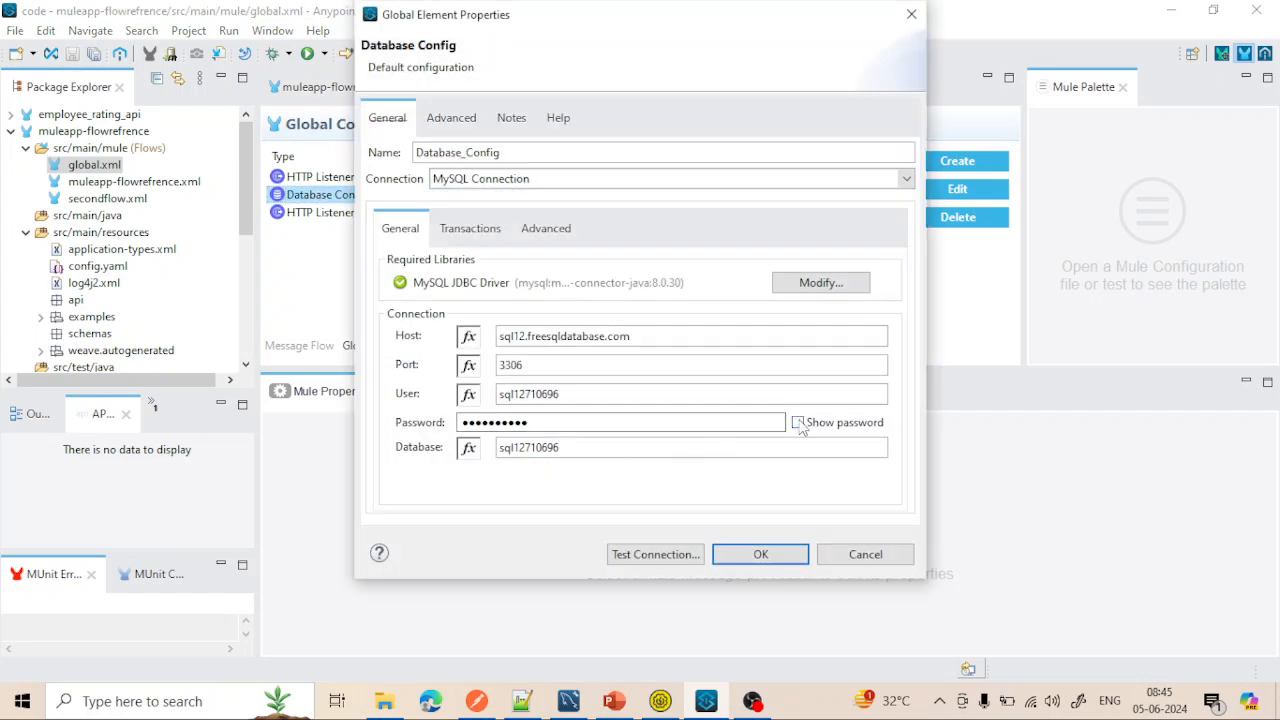
{"action": "double_click", "coordinate": [636, 423]}
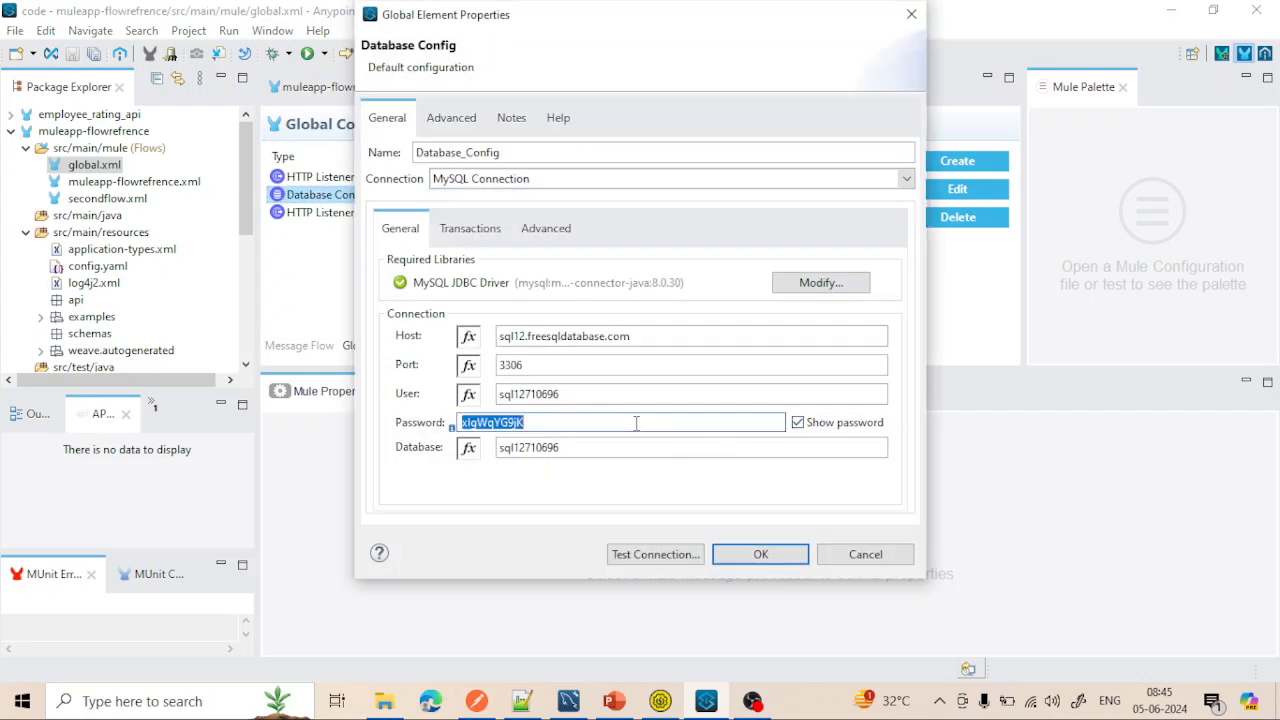
{"action": "left_click", "coordinate": [911, 14]}
{"action": "left_click", "coordinate": [478, 87]}
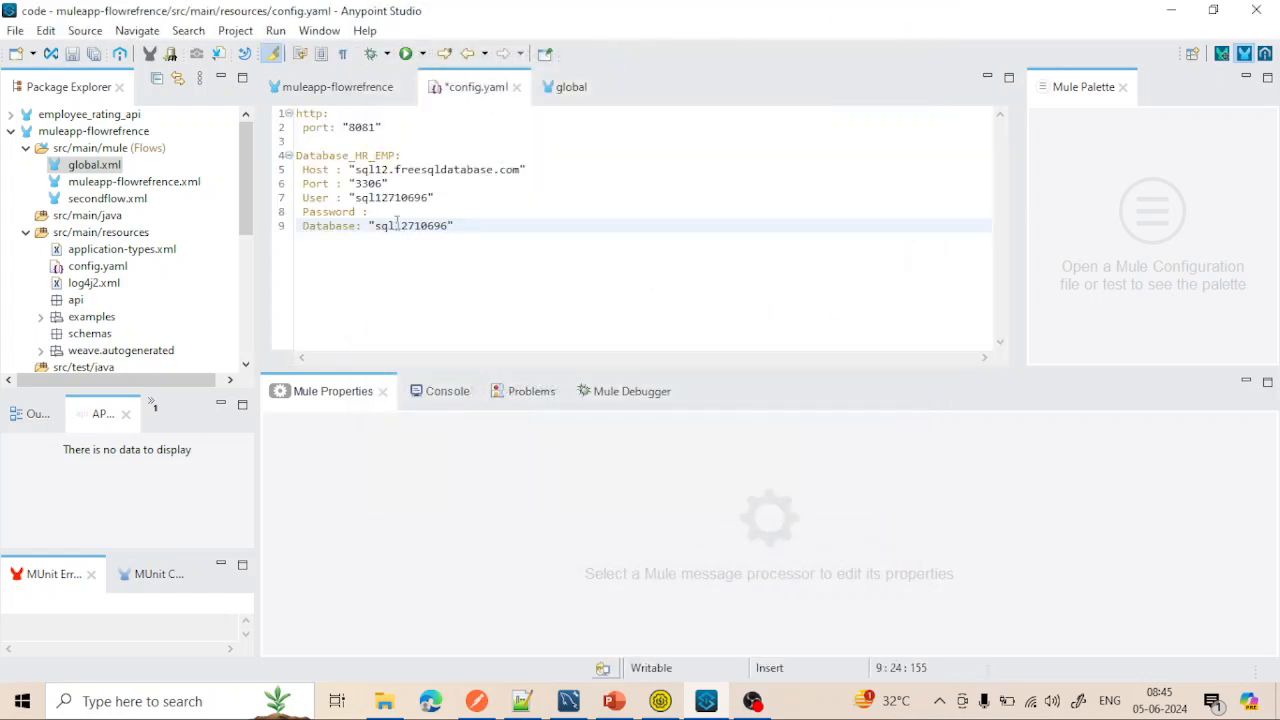
{"action": "left_click", "coordinate": [389, 212]}
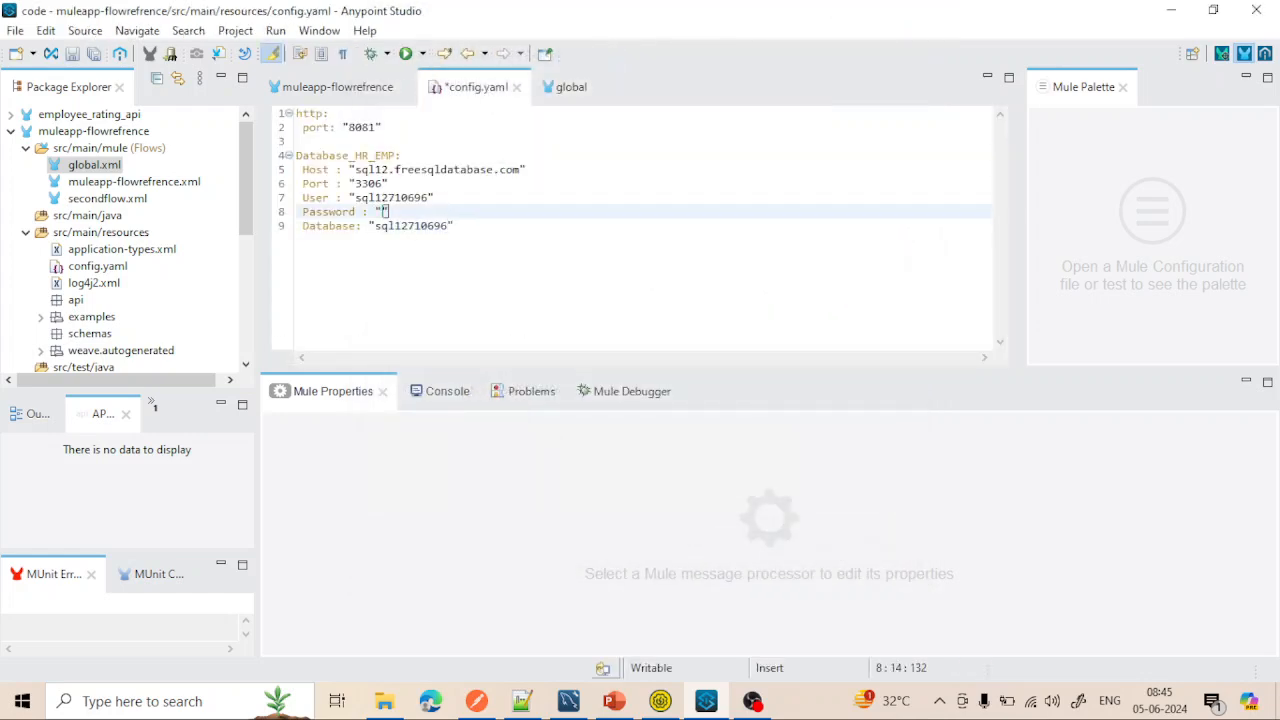
{"action": "key", "text": "ctrl+v"}
{"action": "key", "text": "ctrl+s"}
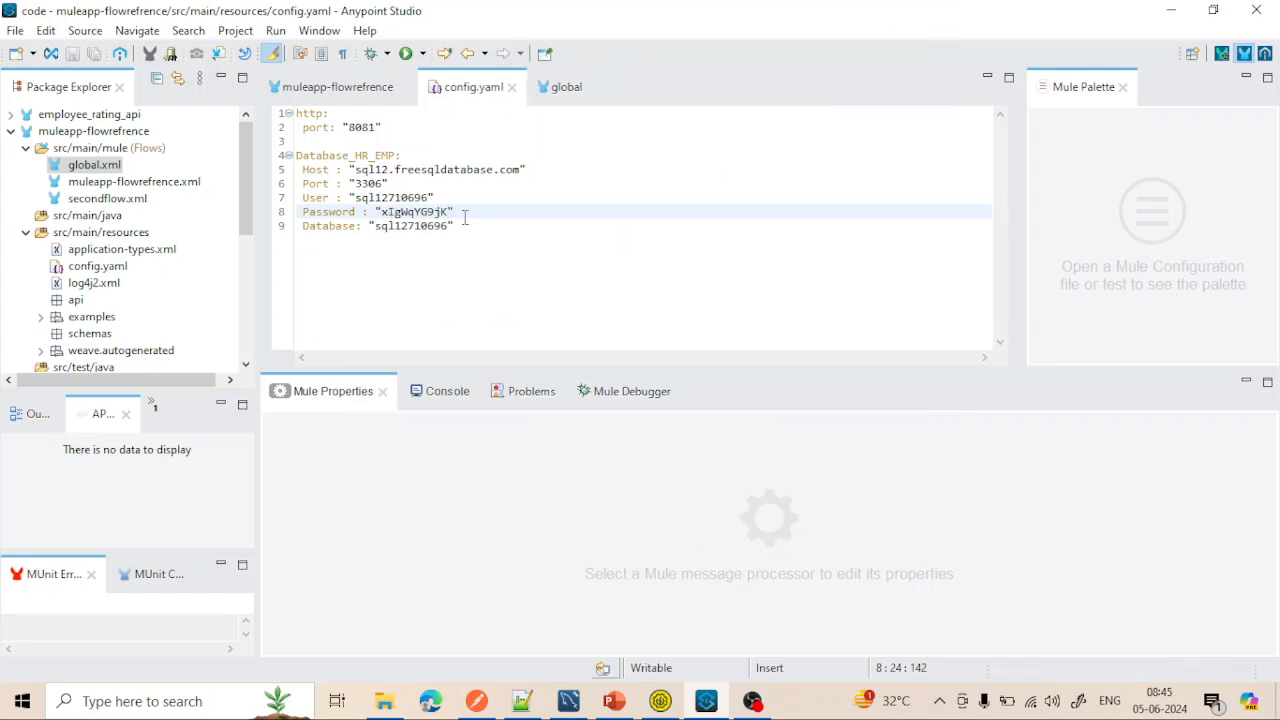
Step: Compare the properties in config.yaml with the connection settings of Database_Config in global.xml
{"action": "left_click_drag", "start_coordinate": [457, 226], "coordinate": [303, 113]}
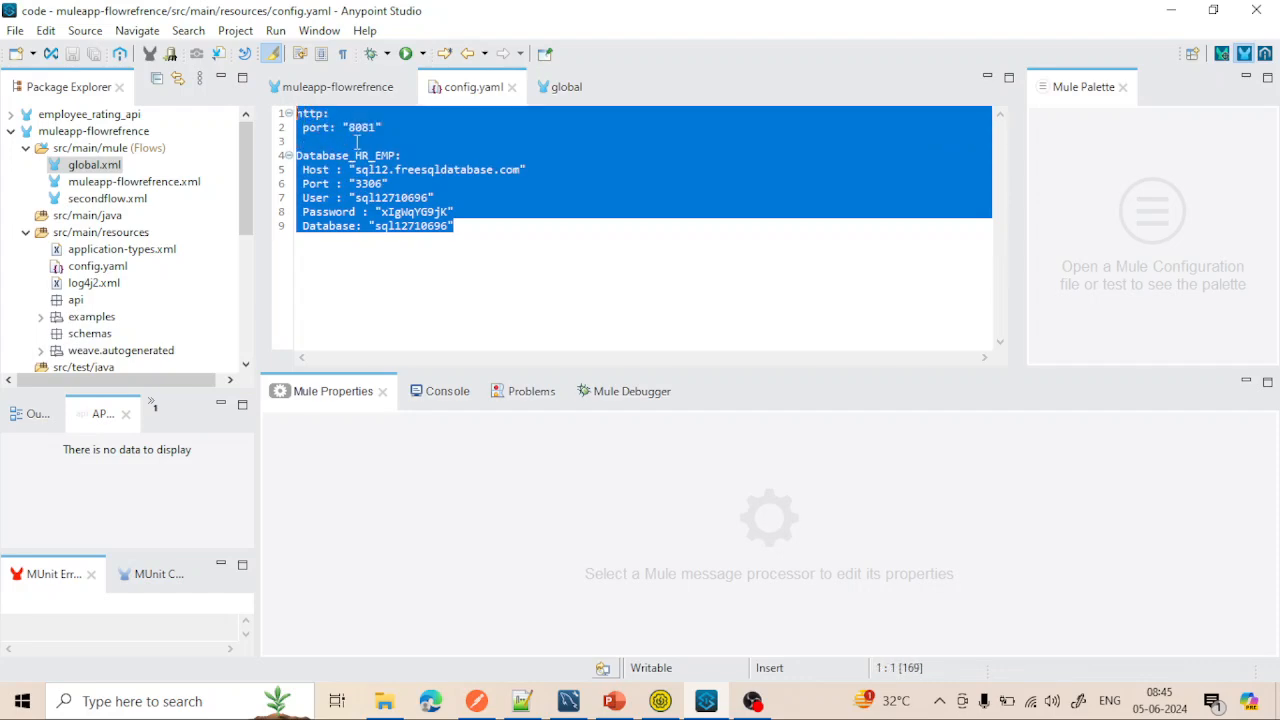
{"action": "left_click", "coordinate": [476, 224]}
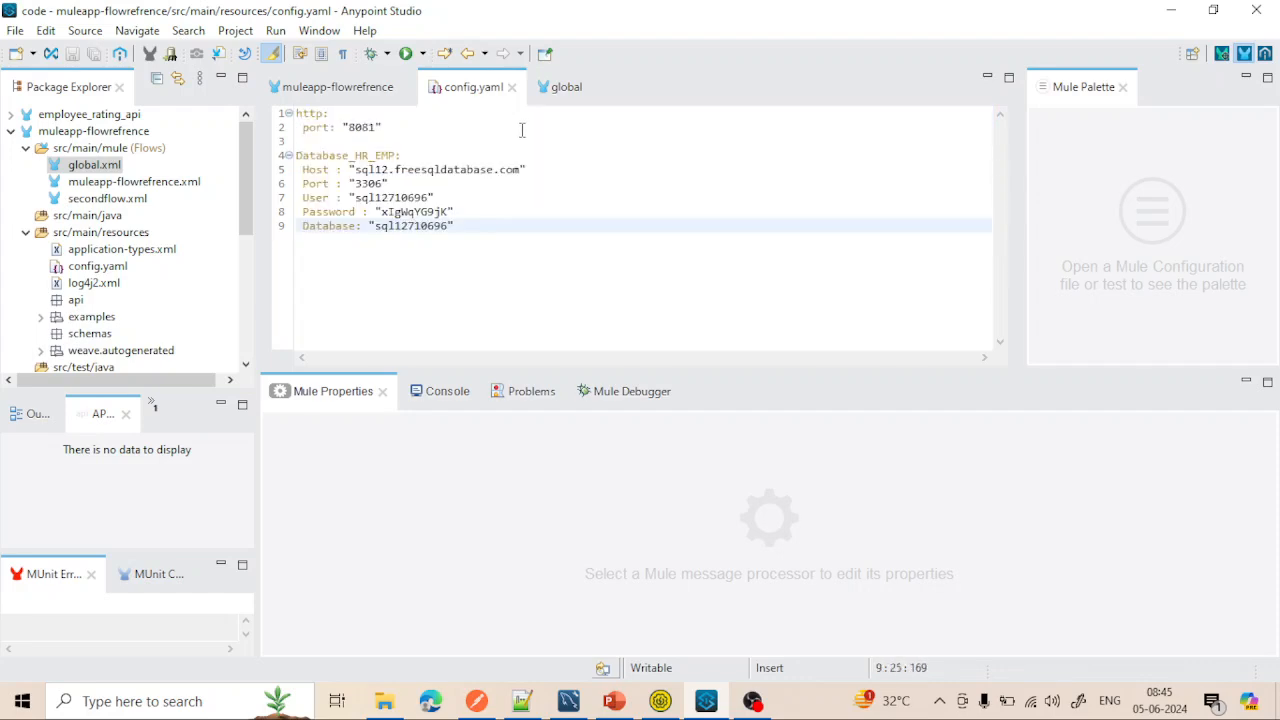
{"action": "left_click", "coordinate": [567, 93]}
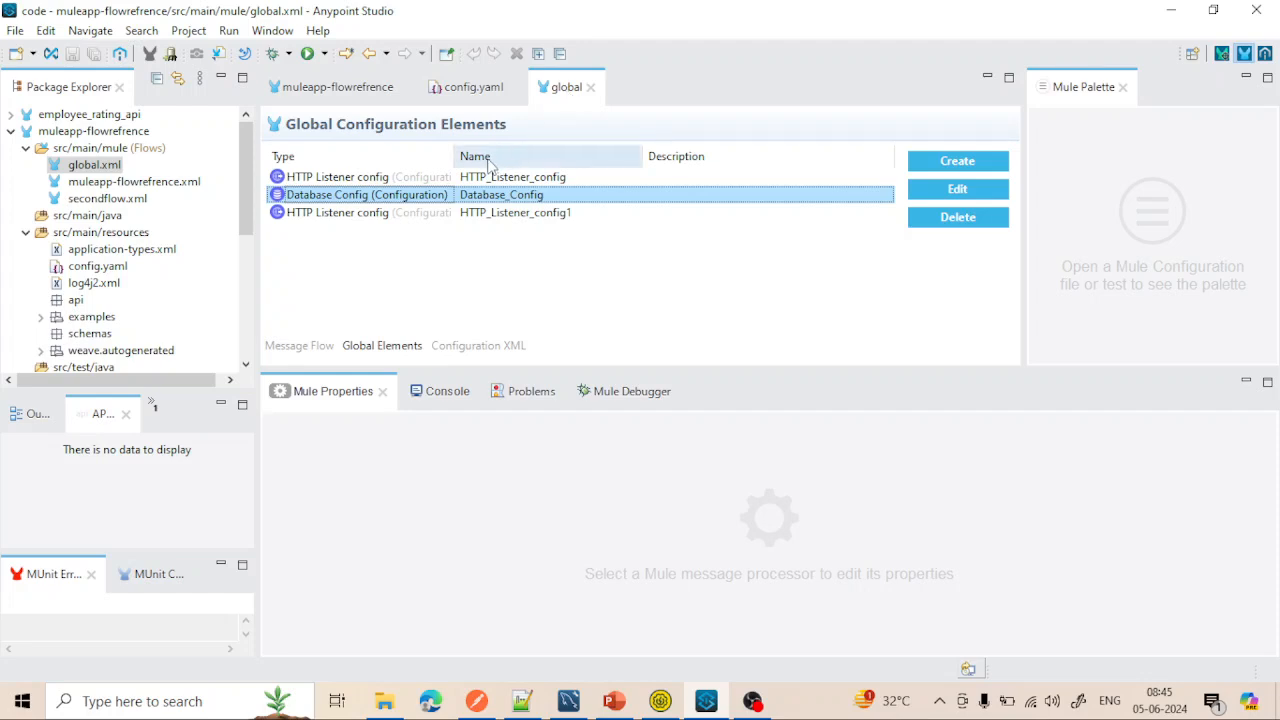
{"action": "double_click", "coordinate": [447, 196]}
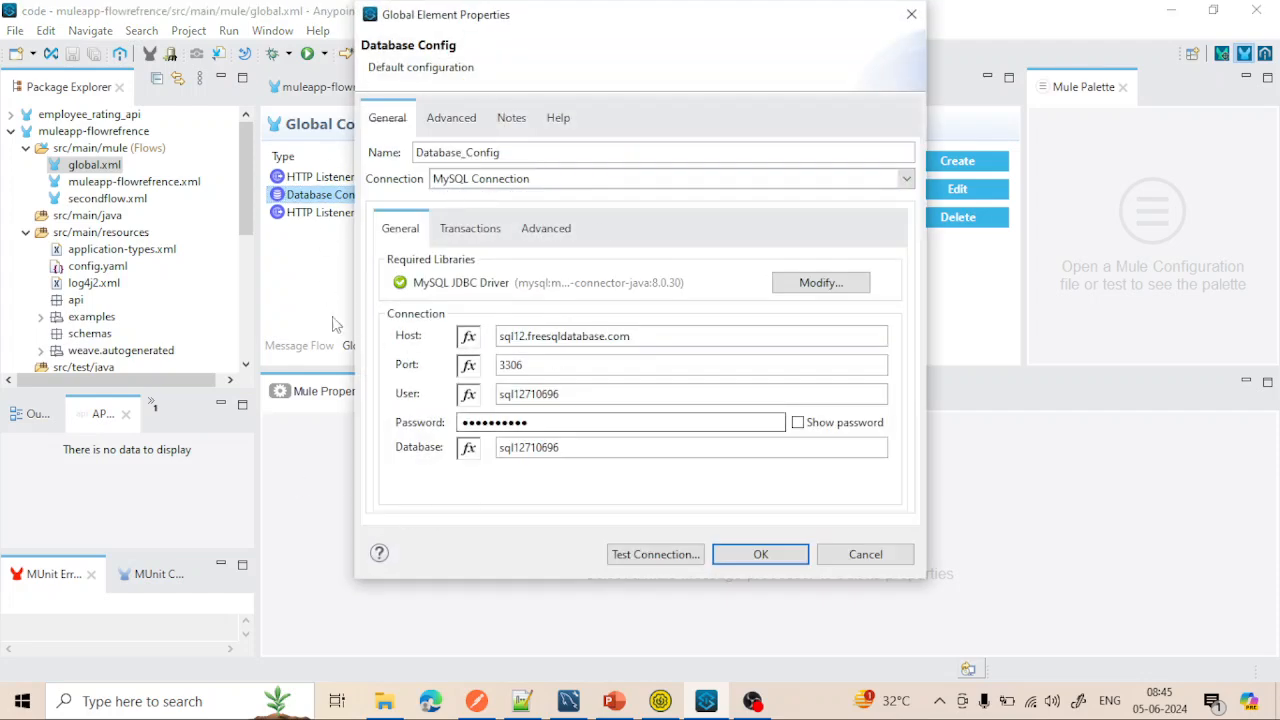
{"action": "left_click", "coordinate": [912, 14]}
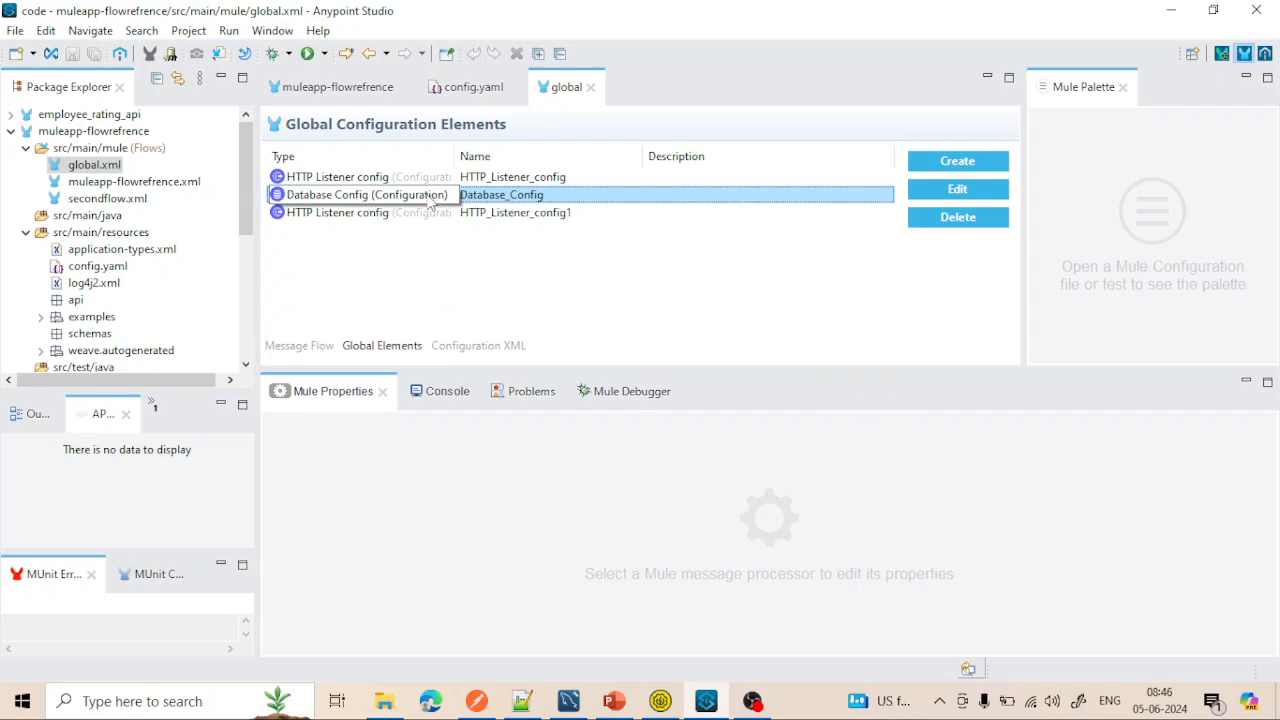
{"action": "double_click", "coordinate": [488, 199]}
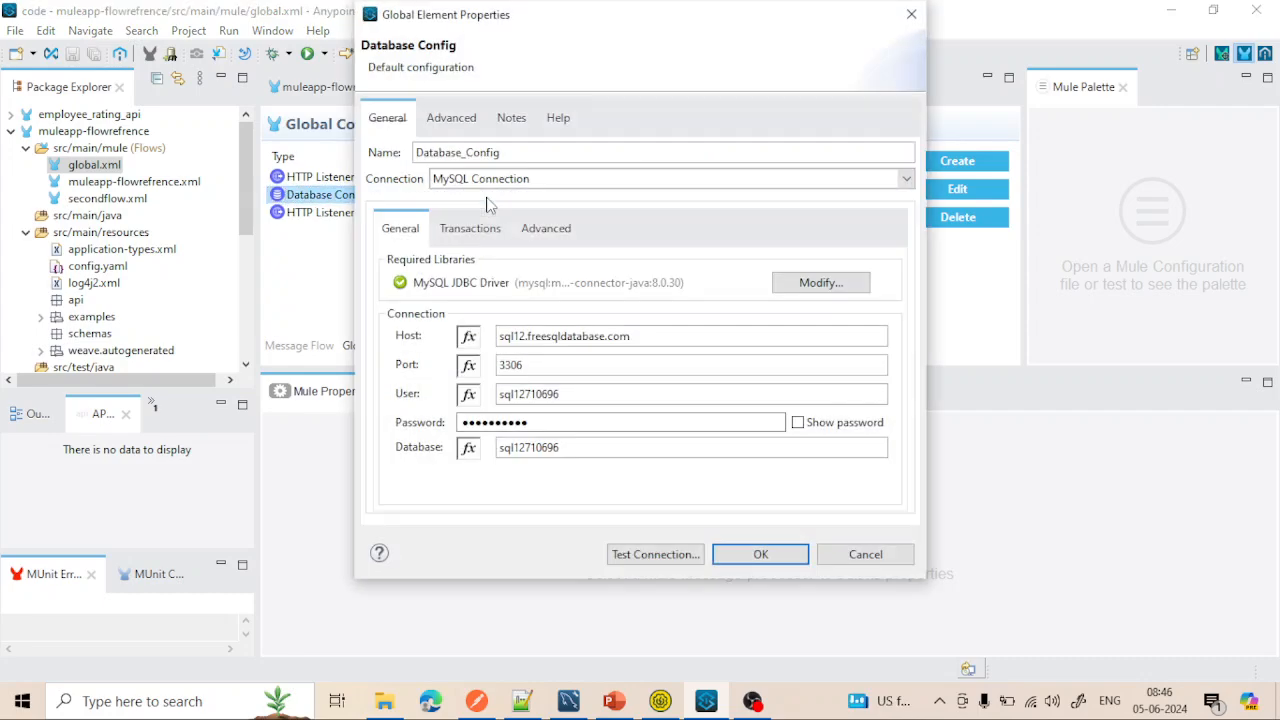
{"action": "left_click", "coordinate": [912, 15]}
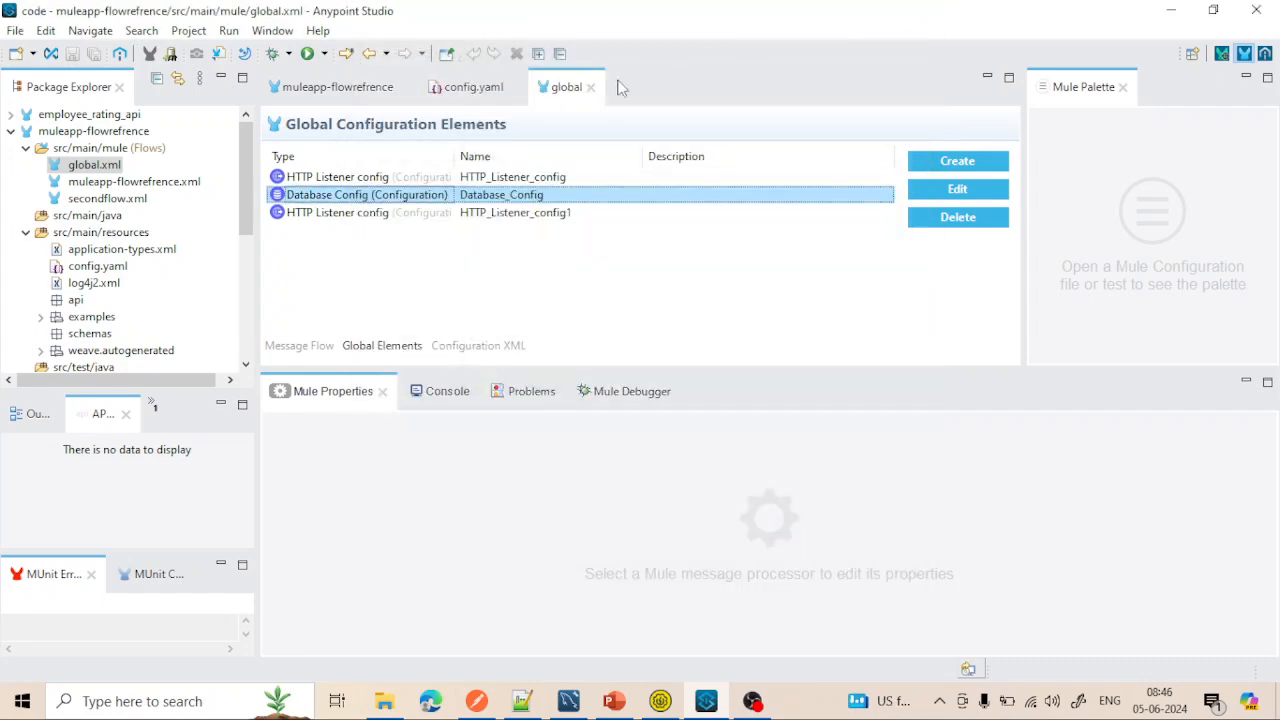
{"action": "left_click", "coordinate": [485, 90]}
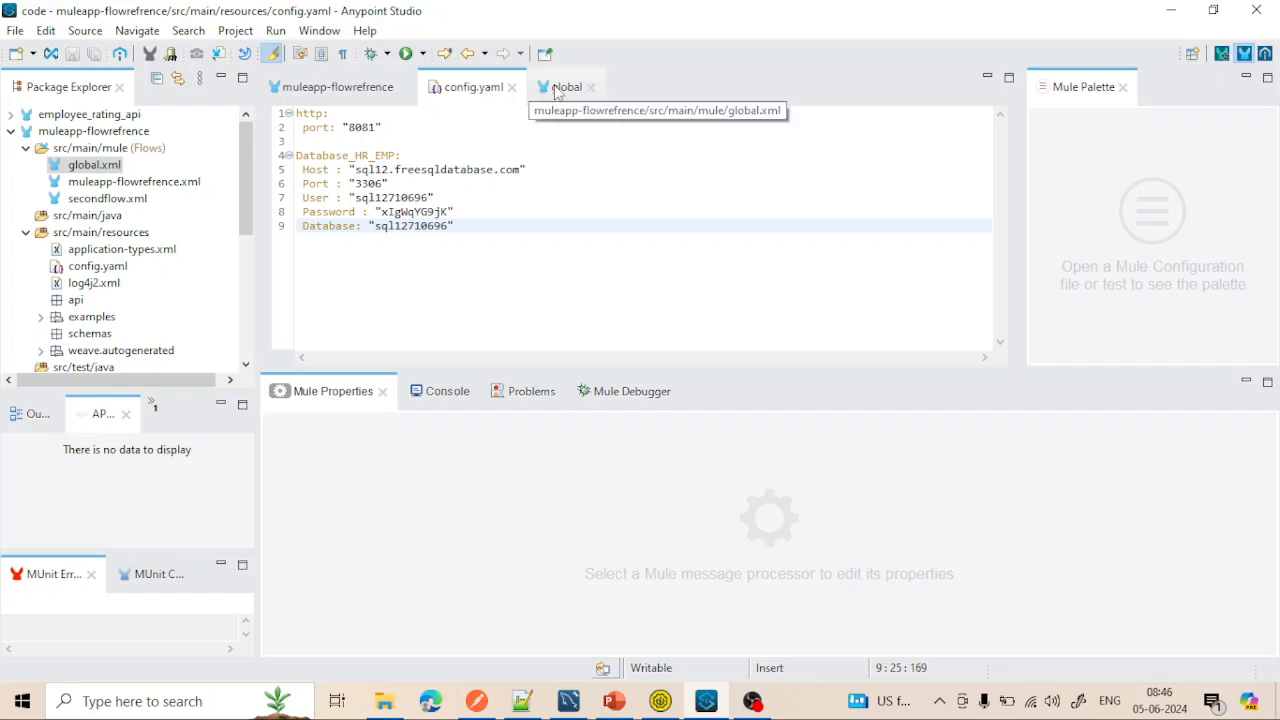
{"action": "left_click", "coordinate": [557, 89]}
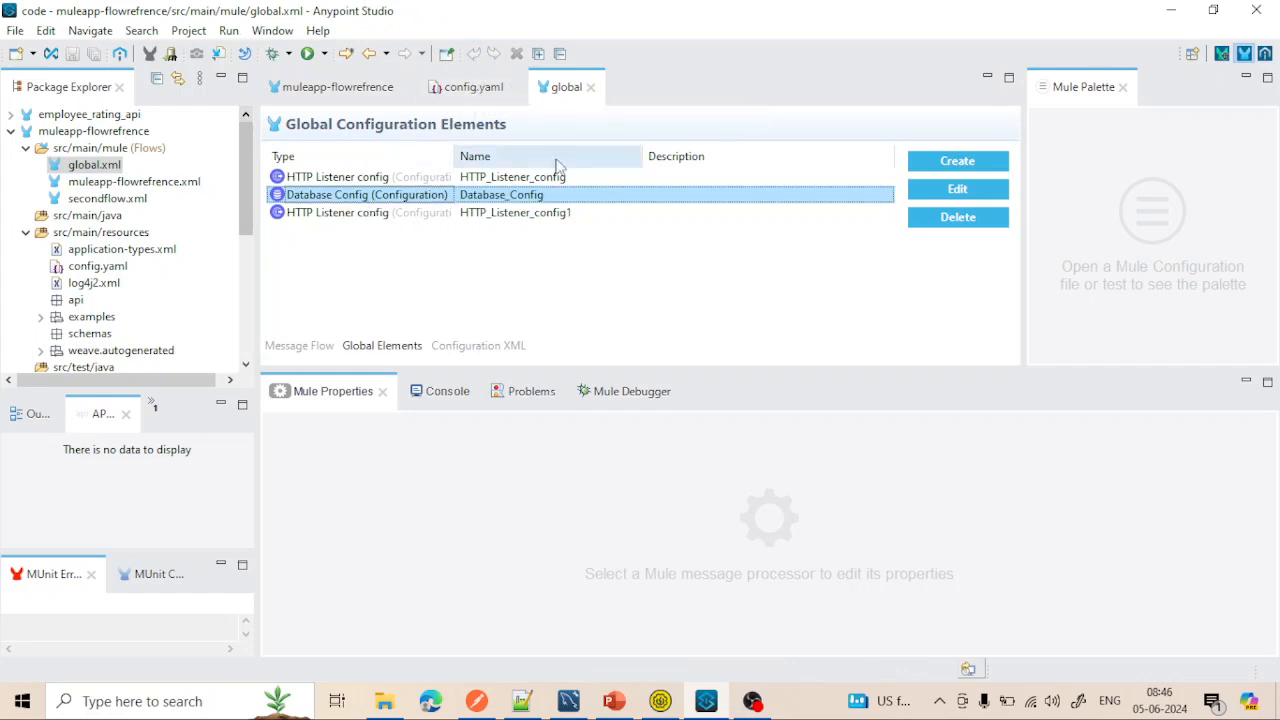
Step: Create a new global element of type Configuration properties in global.xml
{"action": "left_click", "coordinate": [948, 163]}
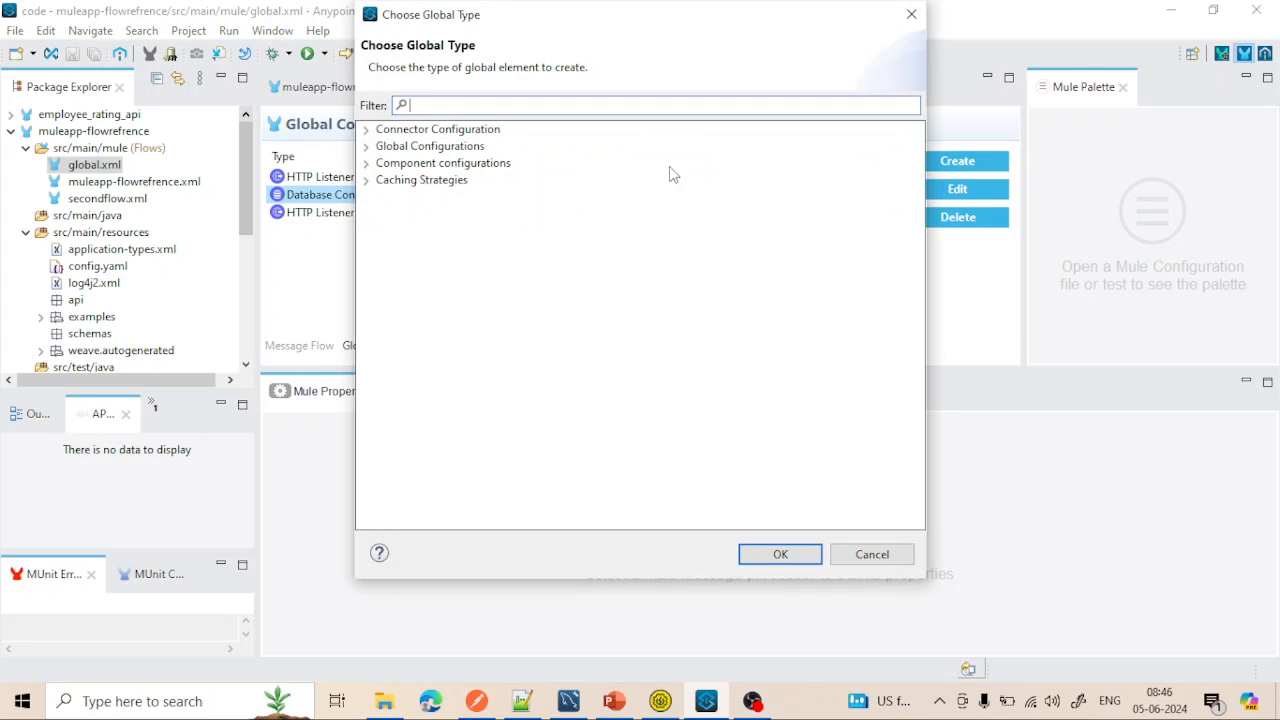
{"action": "type", "text": "CO"}
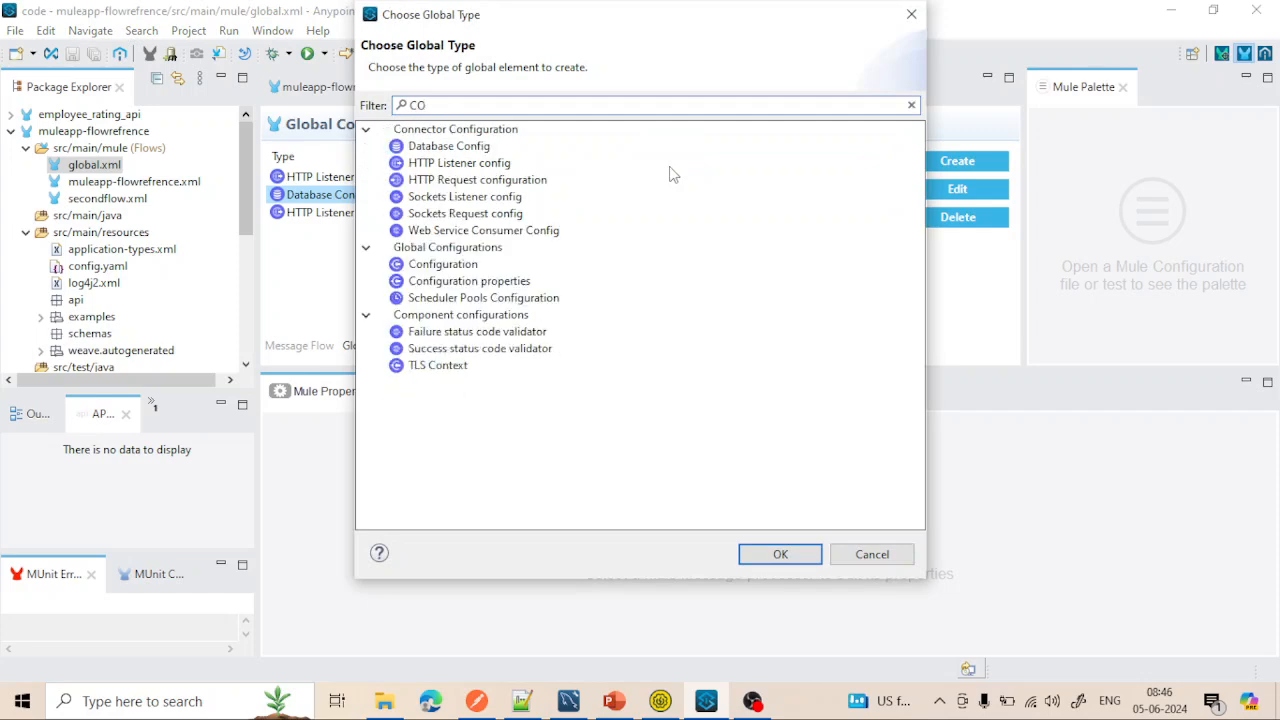
{"action": "type", "text": "NF"}
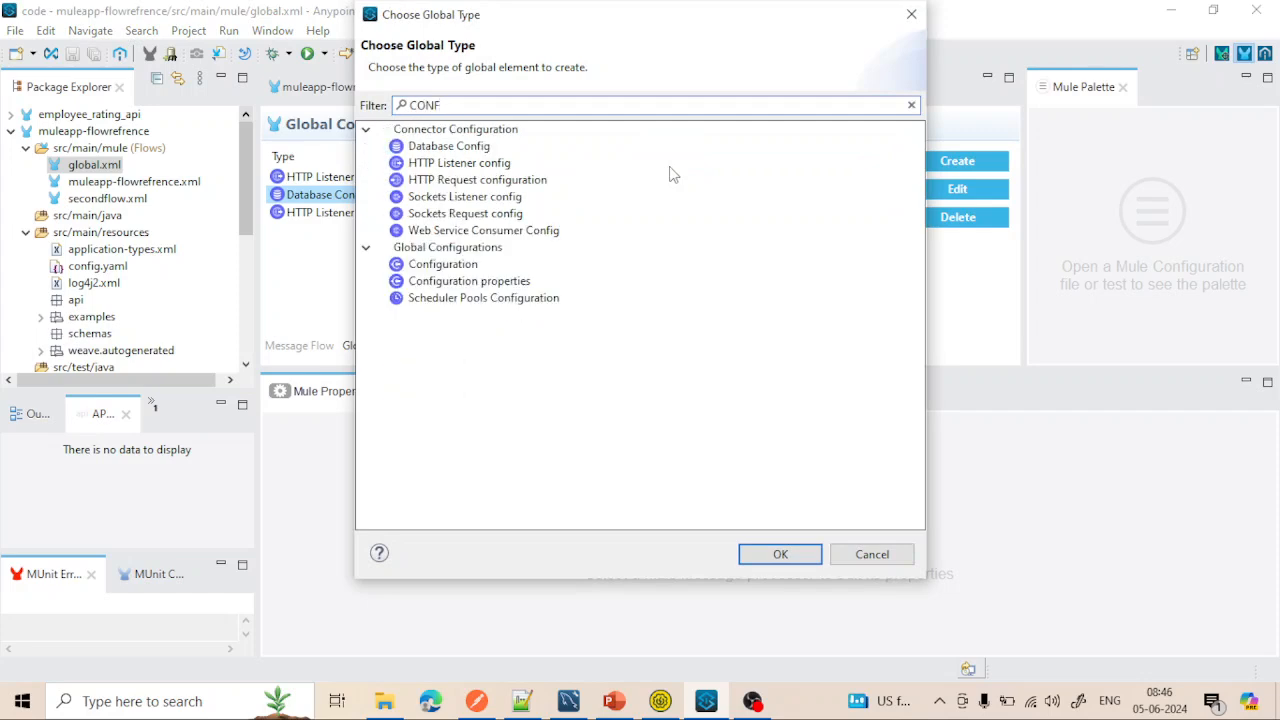
{"action": "left_click", "coordinate": [488, 284]}
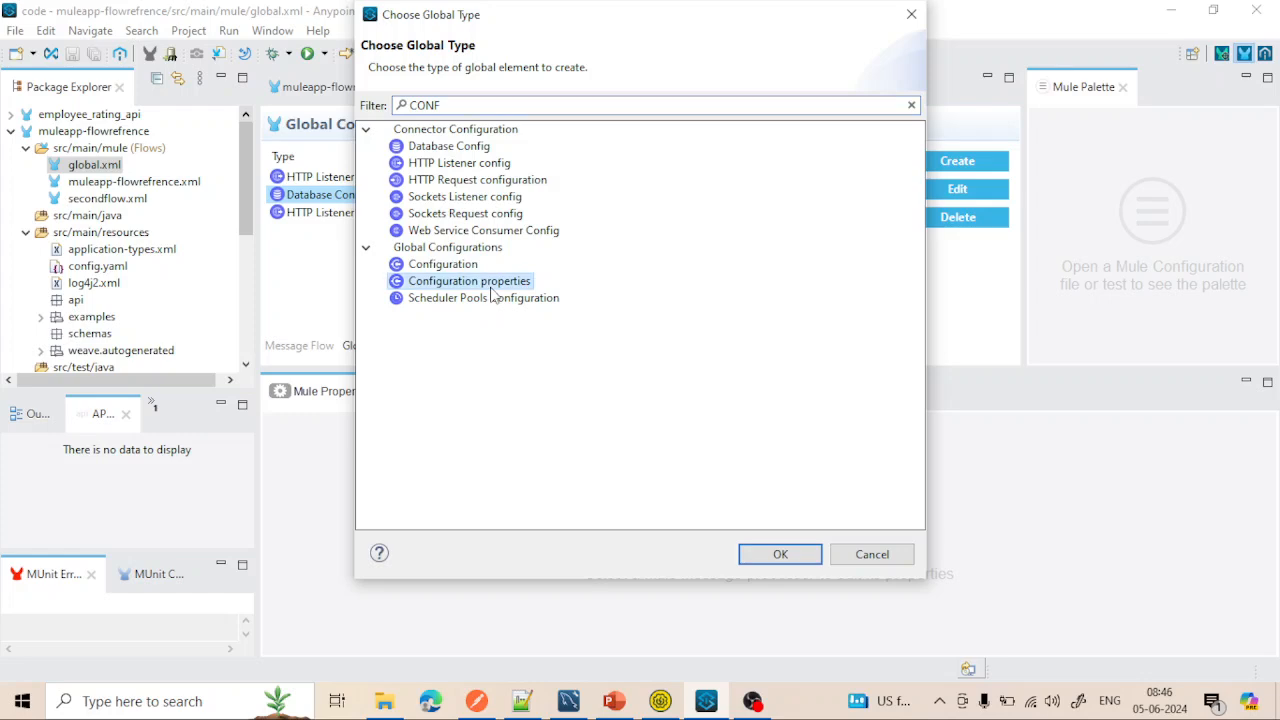
{"action": "left_click", "coordinate": [775, 556]}
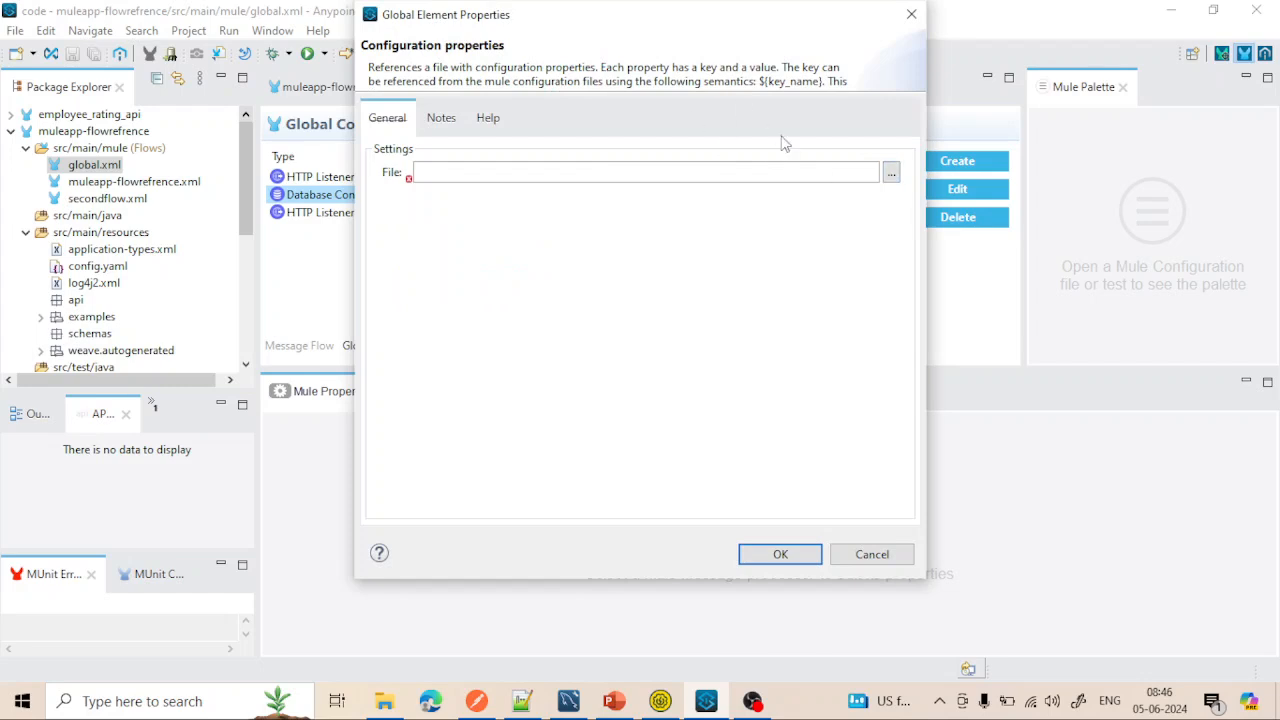
Step: Set the file of the Configuration properties element to config.yaml from src/main/resources and confirm the element
{"action": "left_click", "coordinate": [891, 175]}
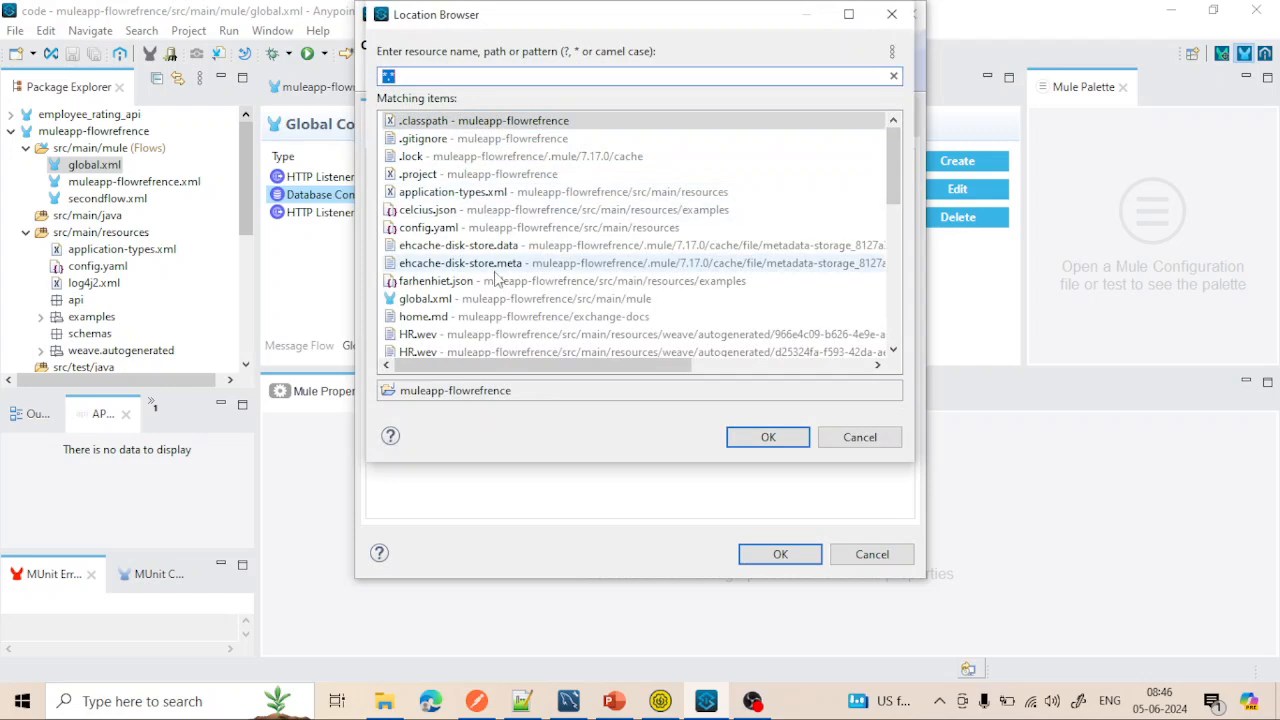
{"action": "left_click", "coordinate": [460, 229]}
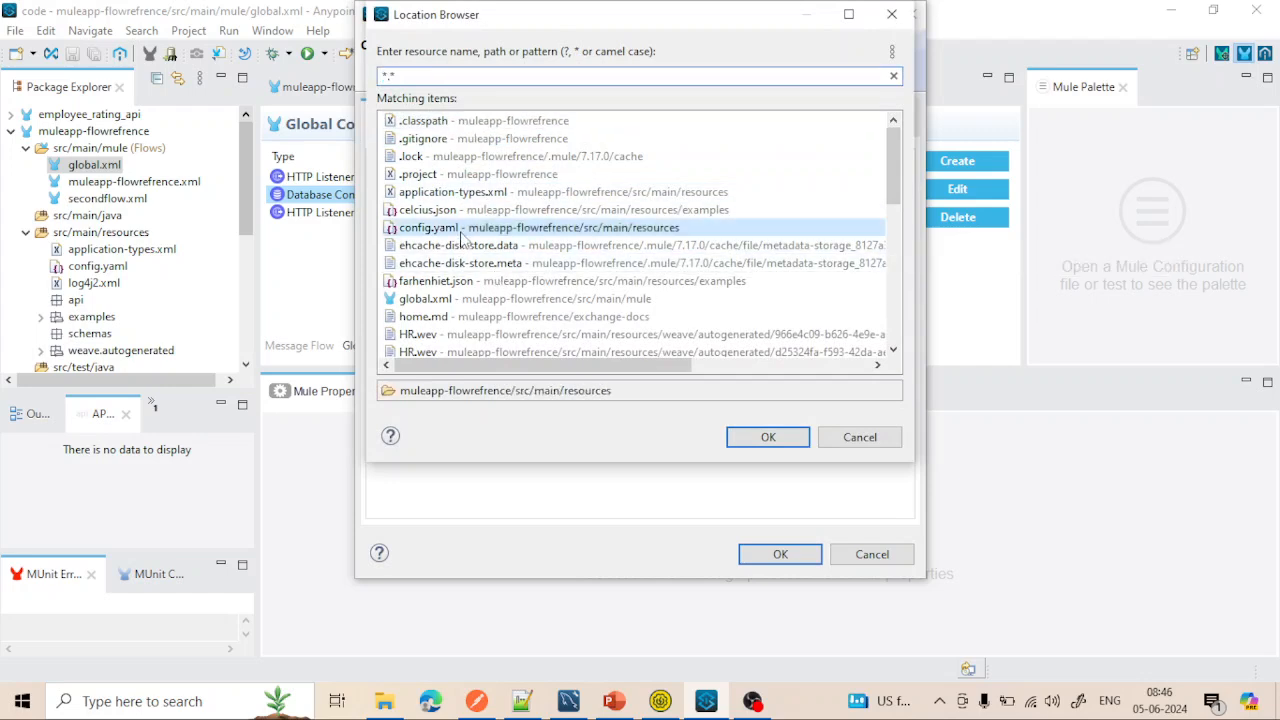
{"action": "left_click", "coordinate": [769, 437]}
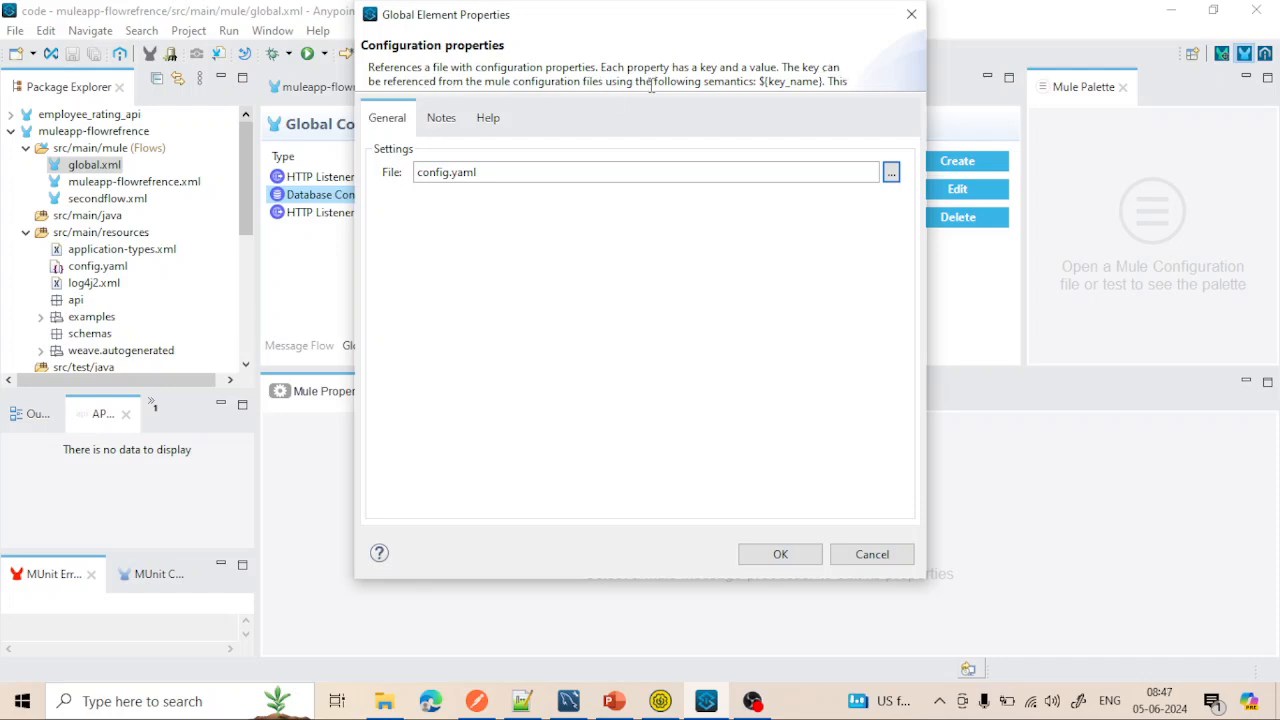
{"action": "left_click_drag", "start_coordinate": [757, 81], "coordinate": [819, 85]}
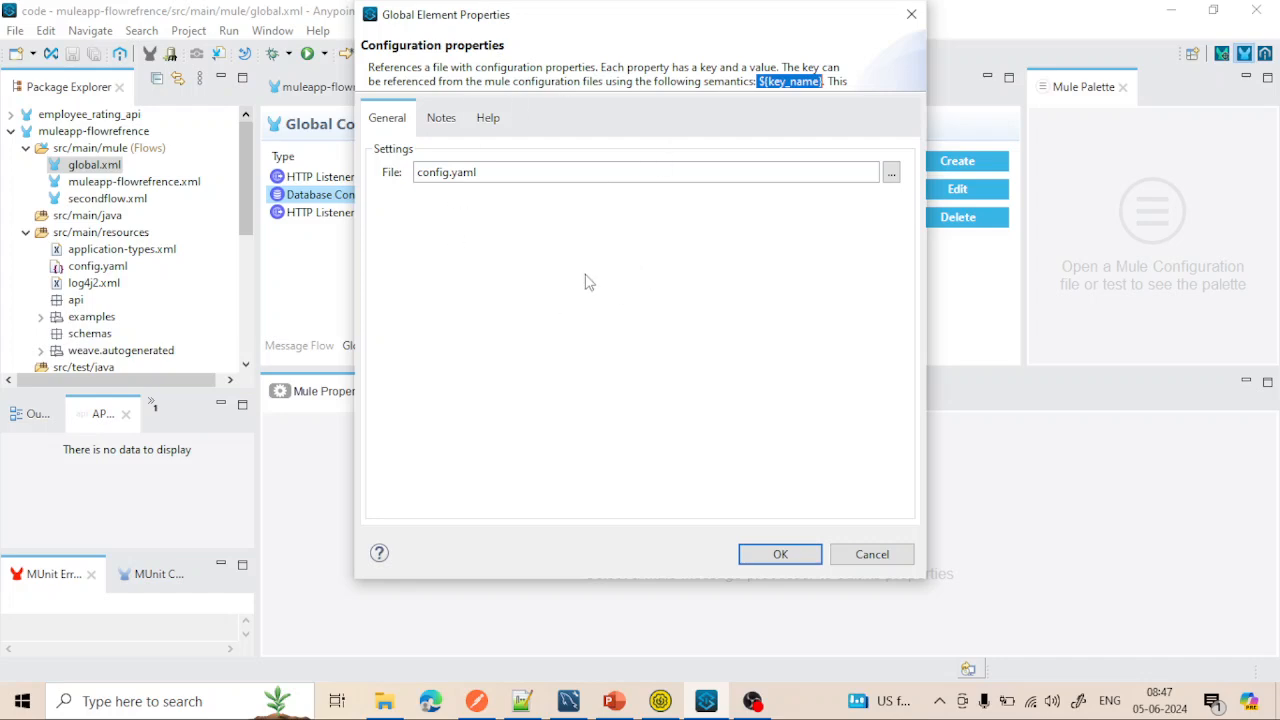
{"action": "left_click", "coordinate": [780, 555]}
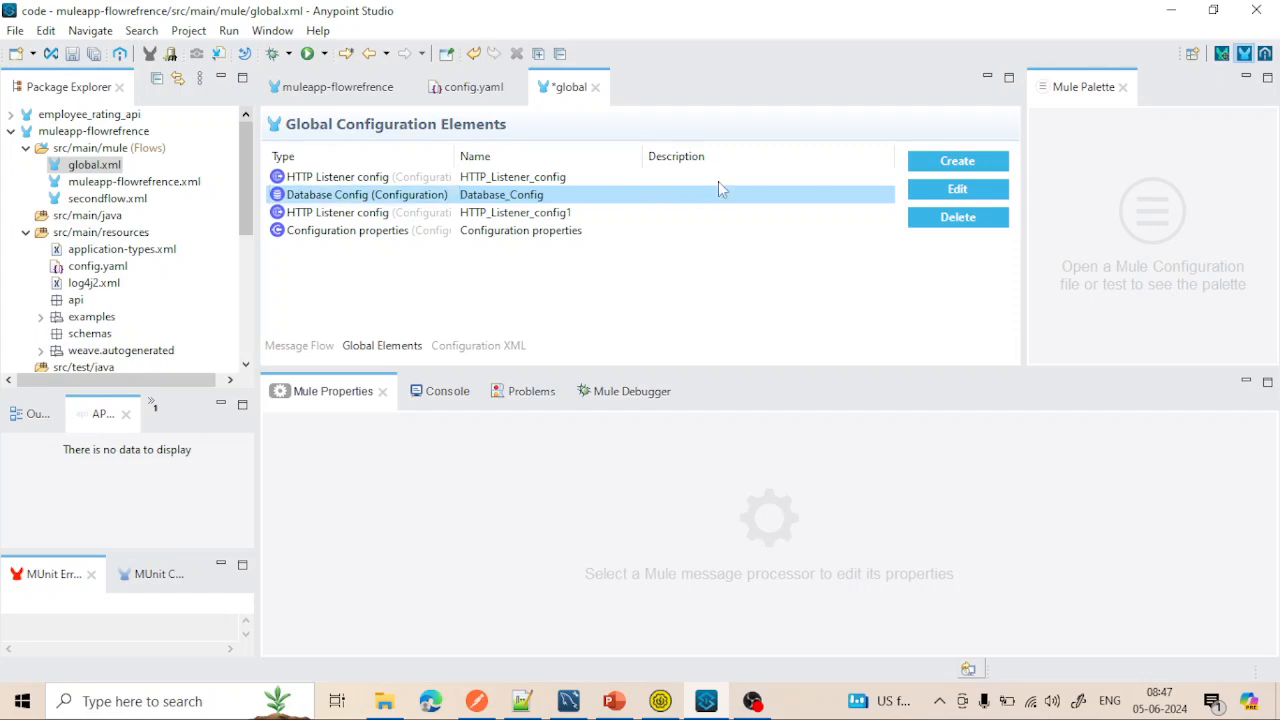
{"action": "left_click", "coordinate": [386, 233]}
{"action": "double_click", "coordinate": [386, 232]}
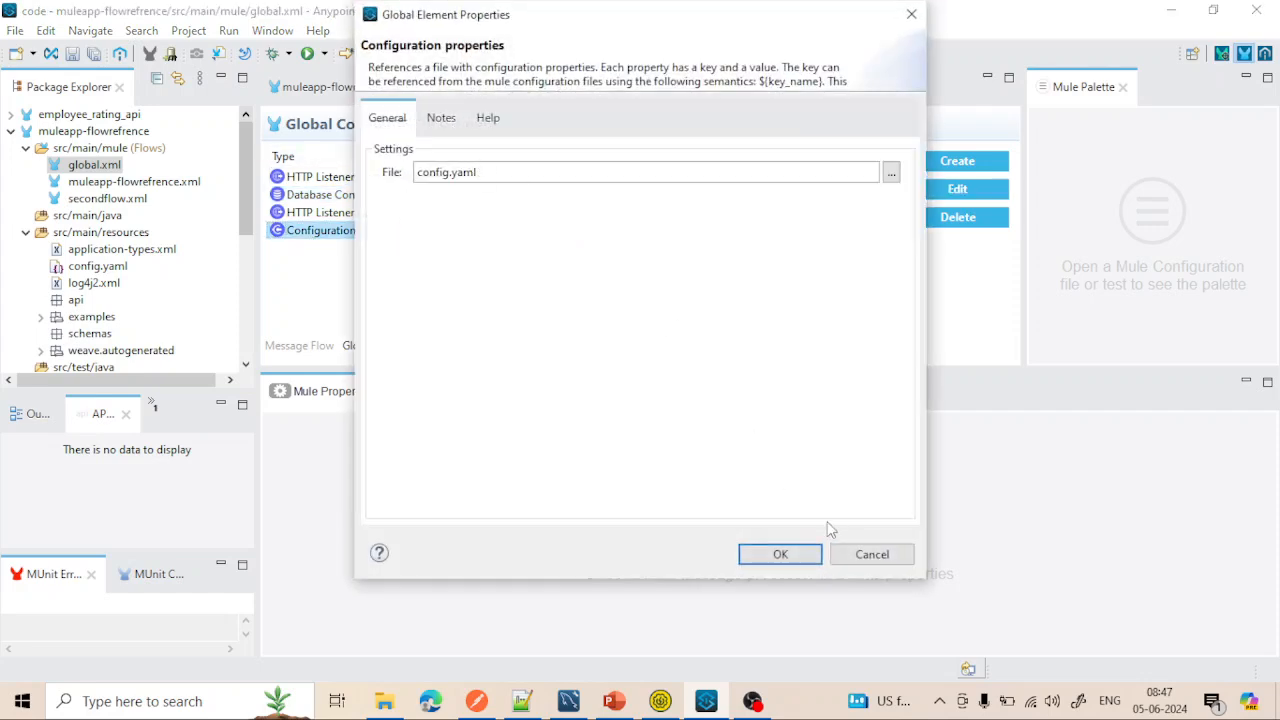
{"action": "left_click", "coordinate": [772, 556]}
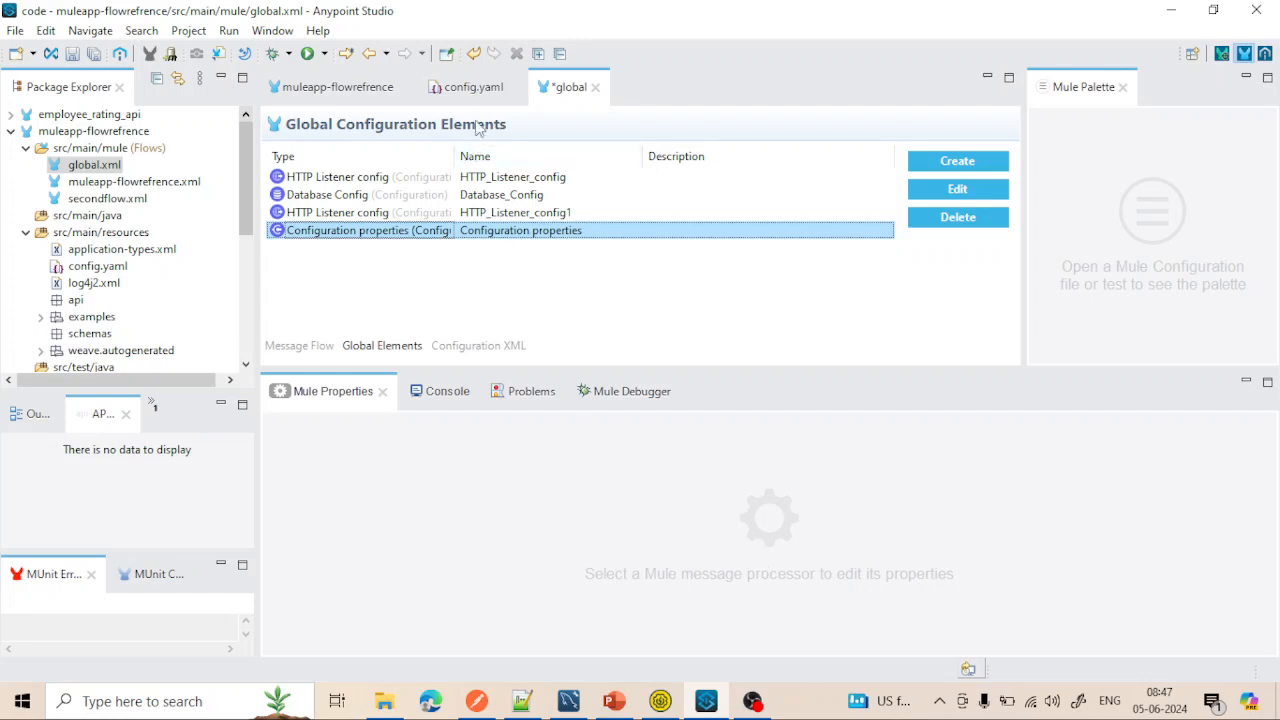
{"action": "double_click", "coordinate": [345, 178]}
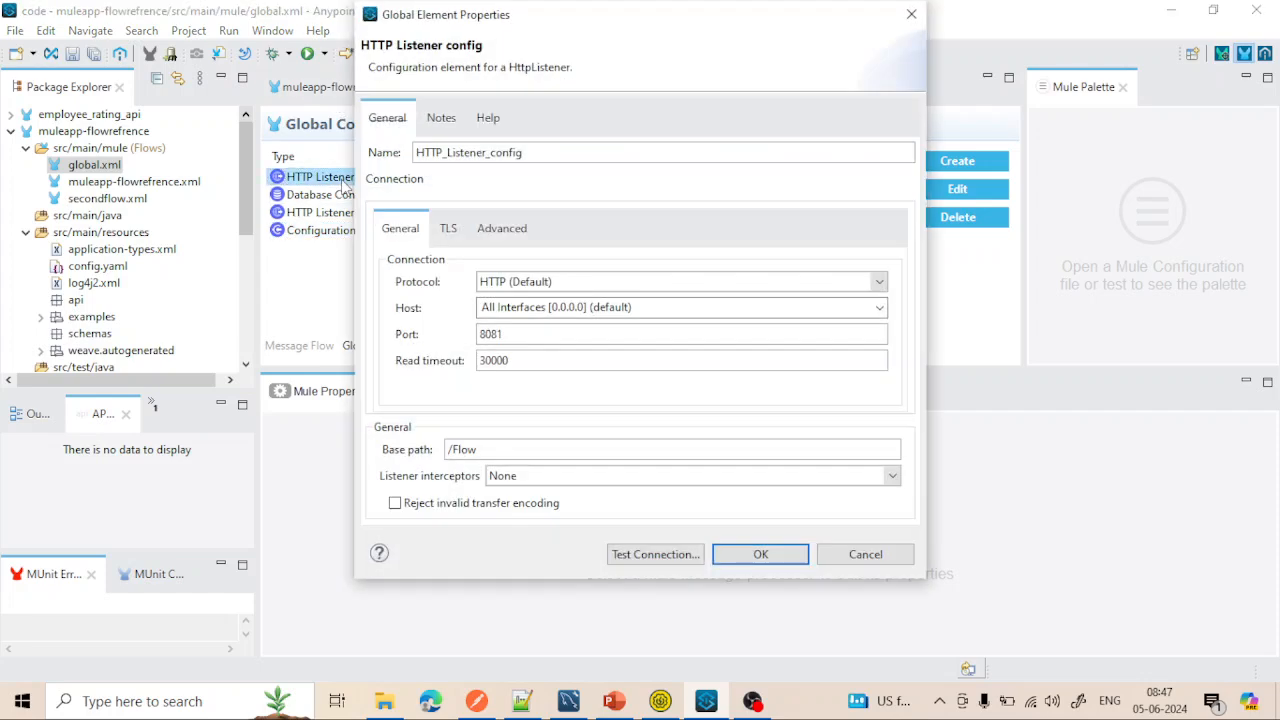
{"action": "left_click", "coordinate": [516, 337]}
{"action": "key", "text": "ctrl+a"}
{"action": "type", "text": "${key_name}"}
{"action": "double_click", "coordinate": [518, 336]}
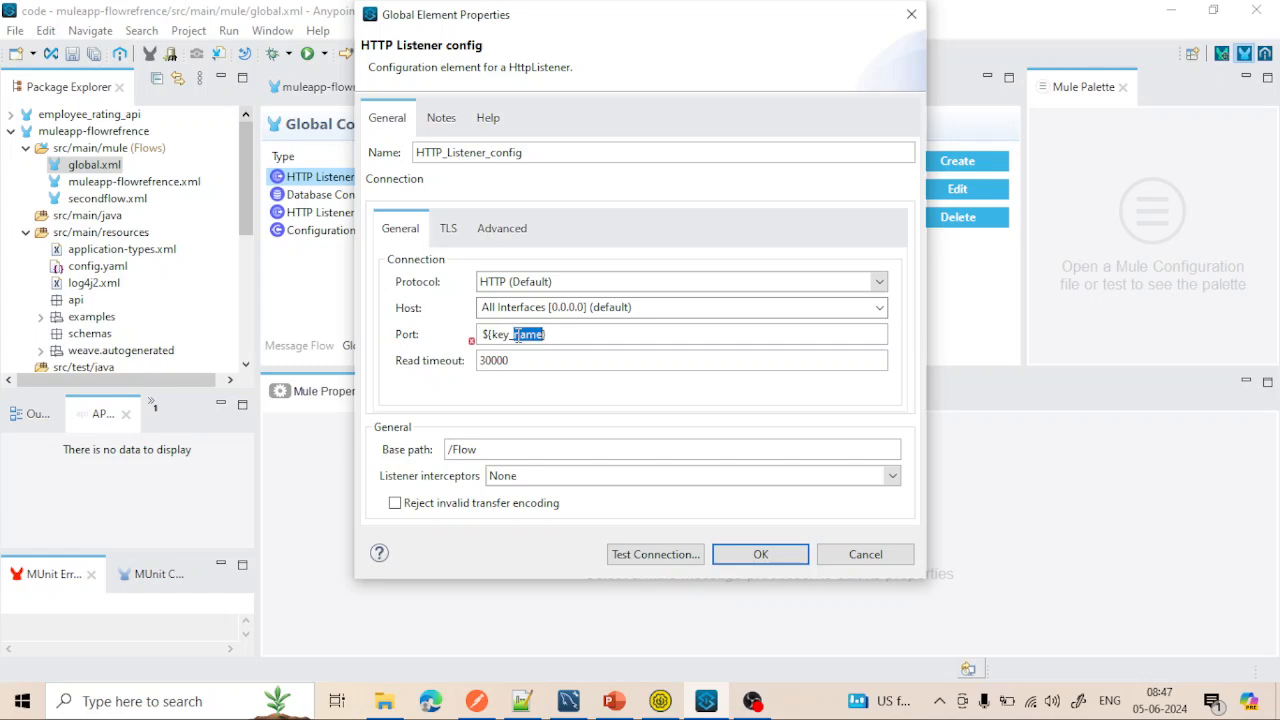
{"action": "left_click", "coordinate": [912, 15]}
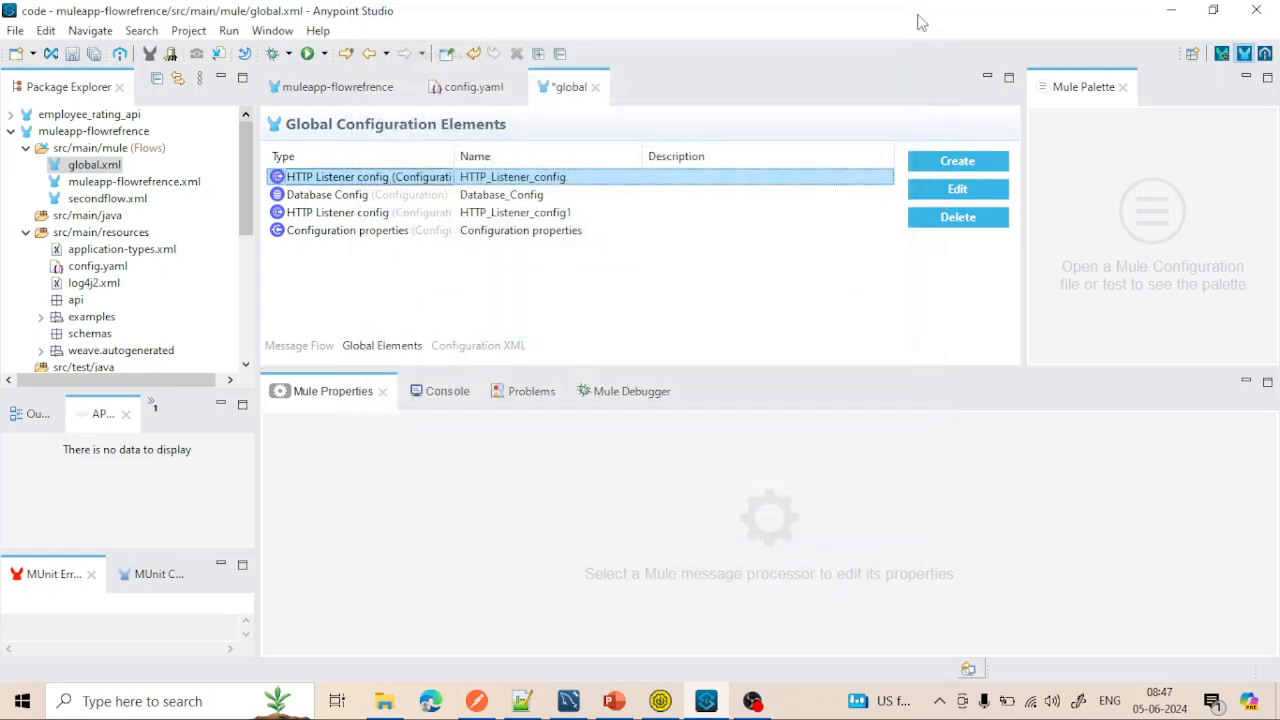
Step: Examine the http and Database_HR_EMP section keys and their values in config.yaml
{"action": "left_click", "coordinate": [470, 87]}
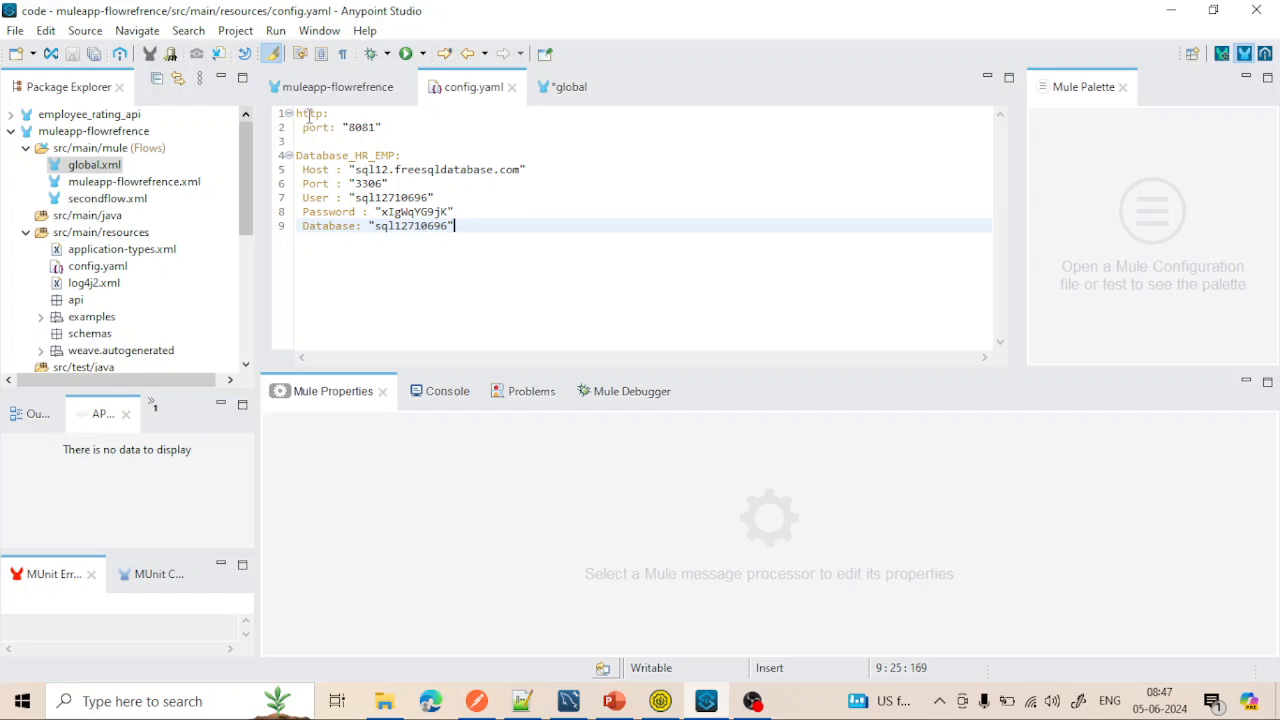
{"action": "triple_click", "coordinate": [310, 127]}
{"action": "double_click", "coordinate": [312, 127]}
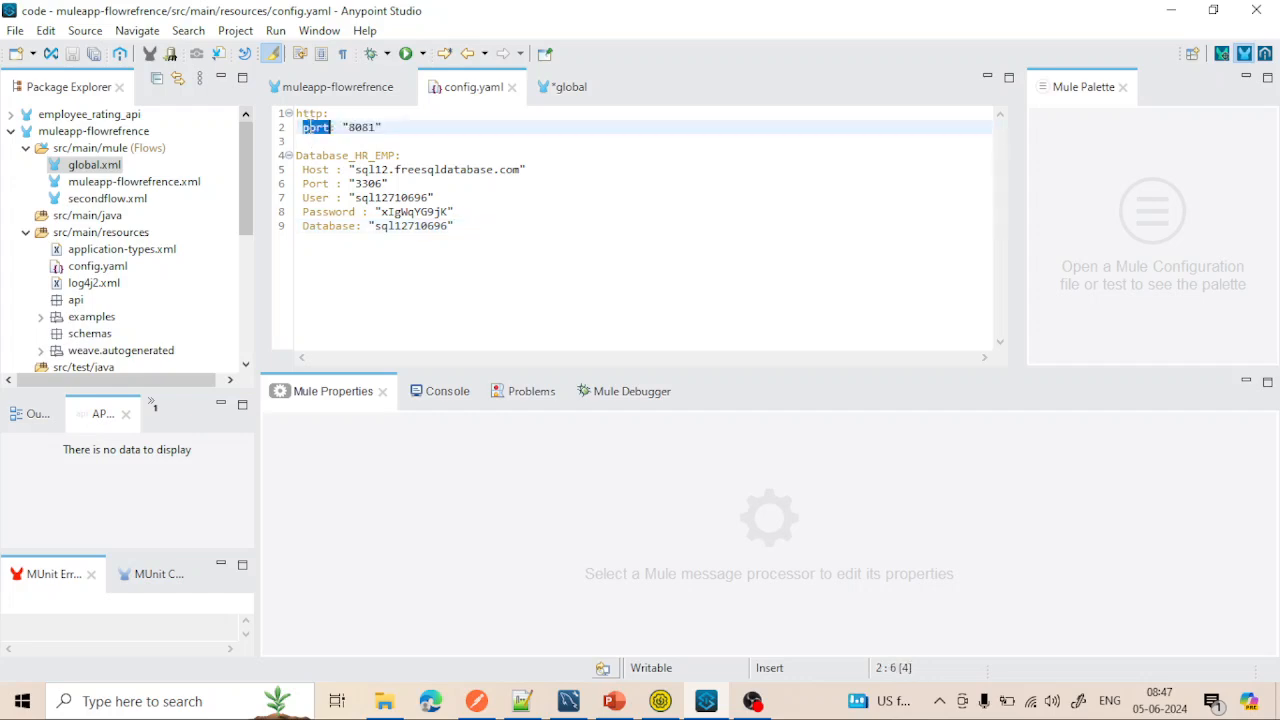
{"action": "double_click", "coordinate": [309, 113]}
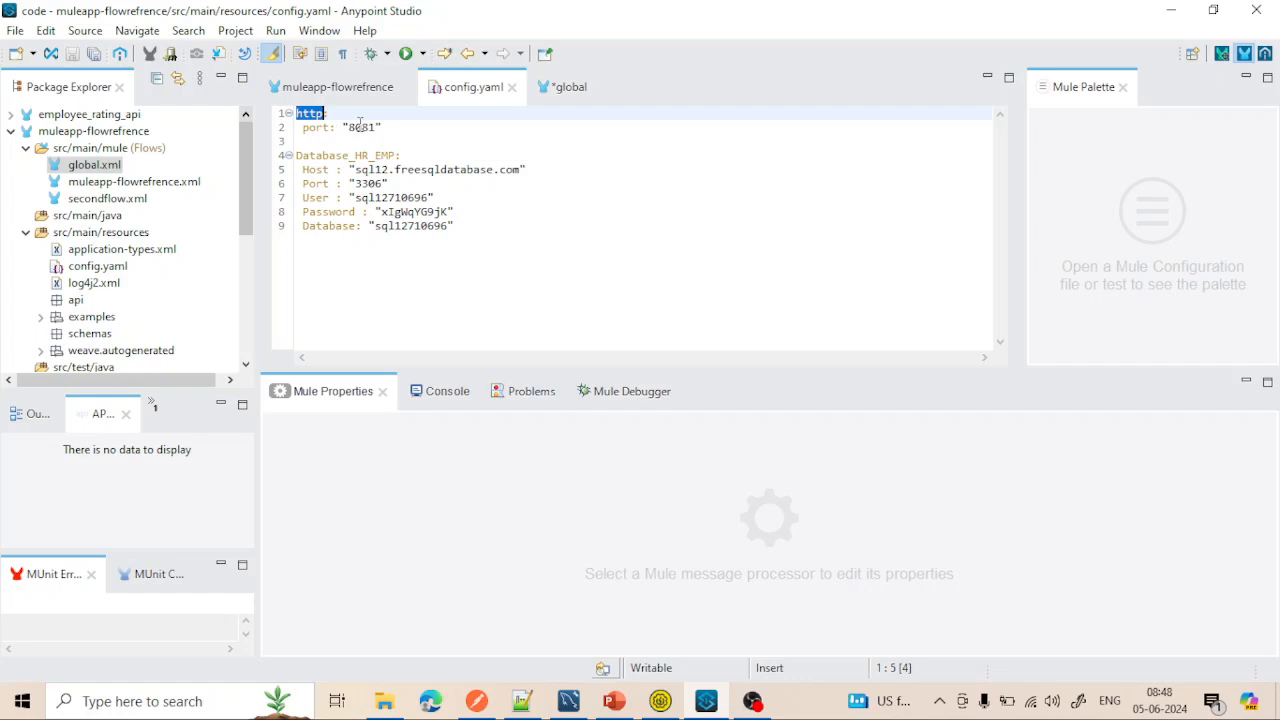
{"action": "double_click", "coordinate": [358, 127]}
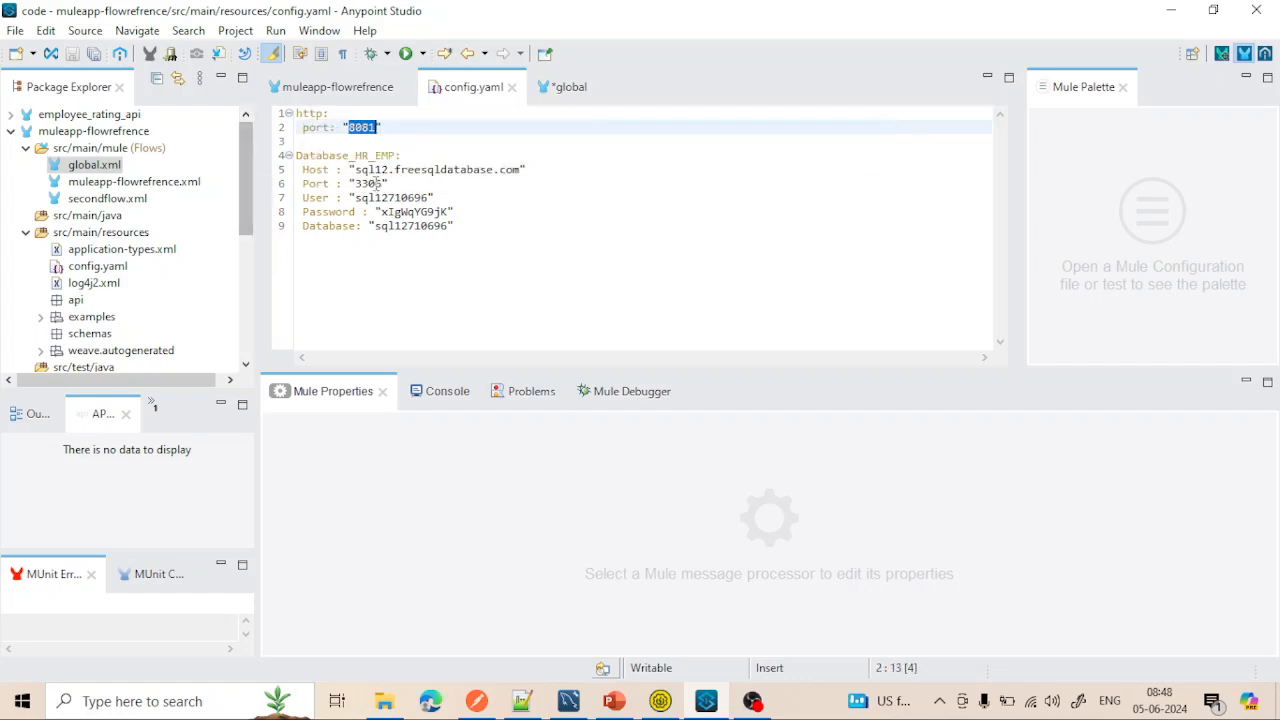
{"action": "double_click", "coordinate": [402, 168]}
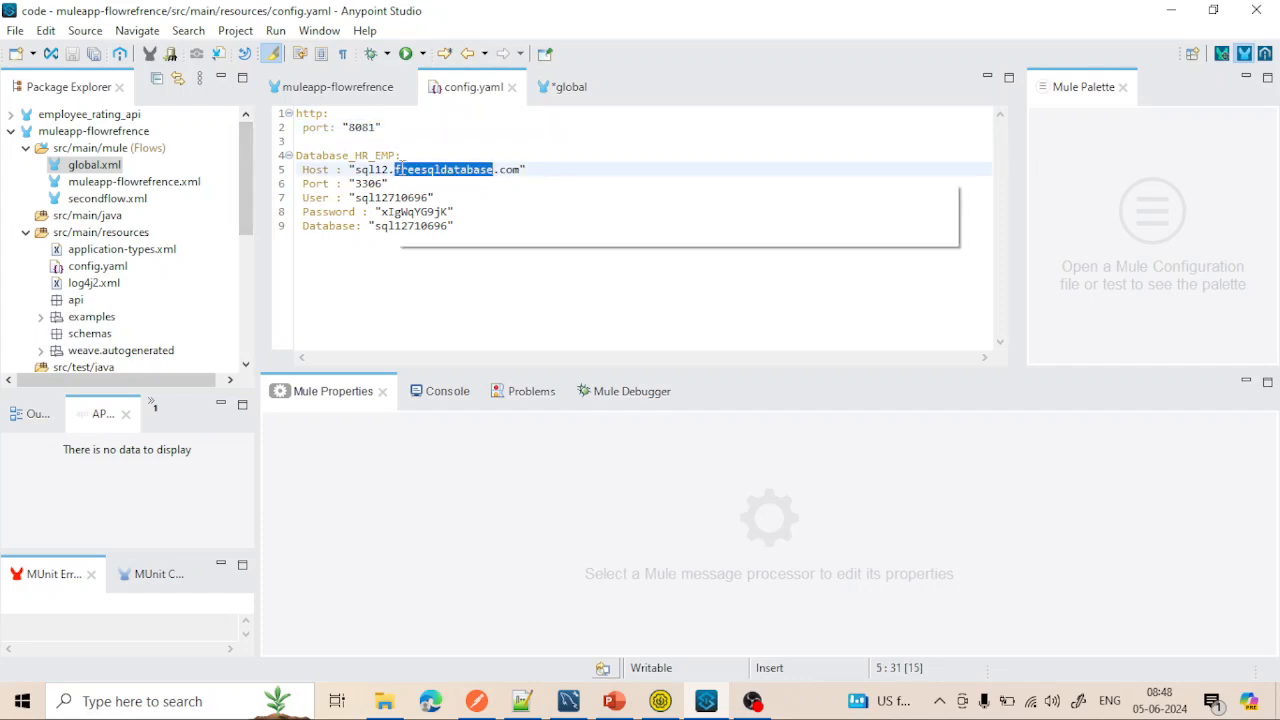
{"action": "double_click", "coordinate": [366, 184]}
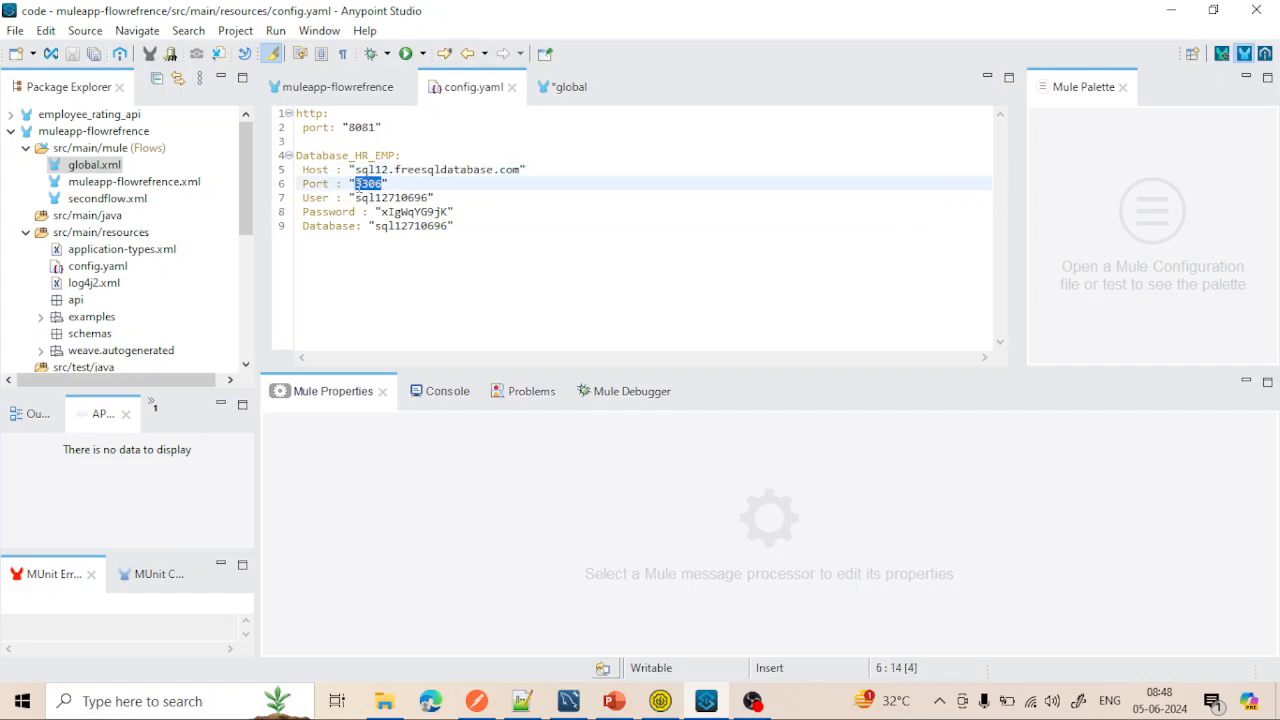
Step: Compare the User and Database entries in config.yaml with the connection settings of Database_Config in global.xml
{"action": "double_click", "coordinate": [383, 198]}
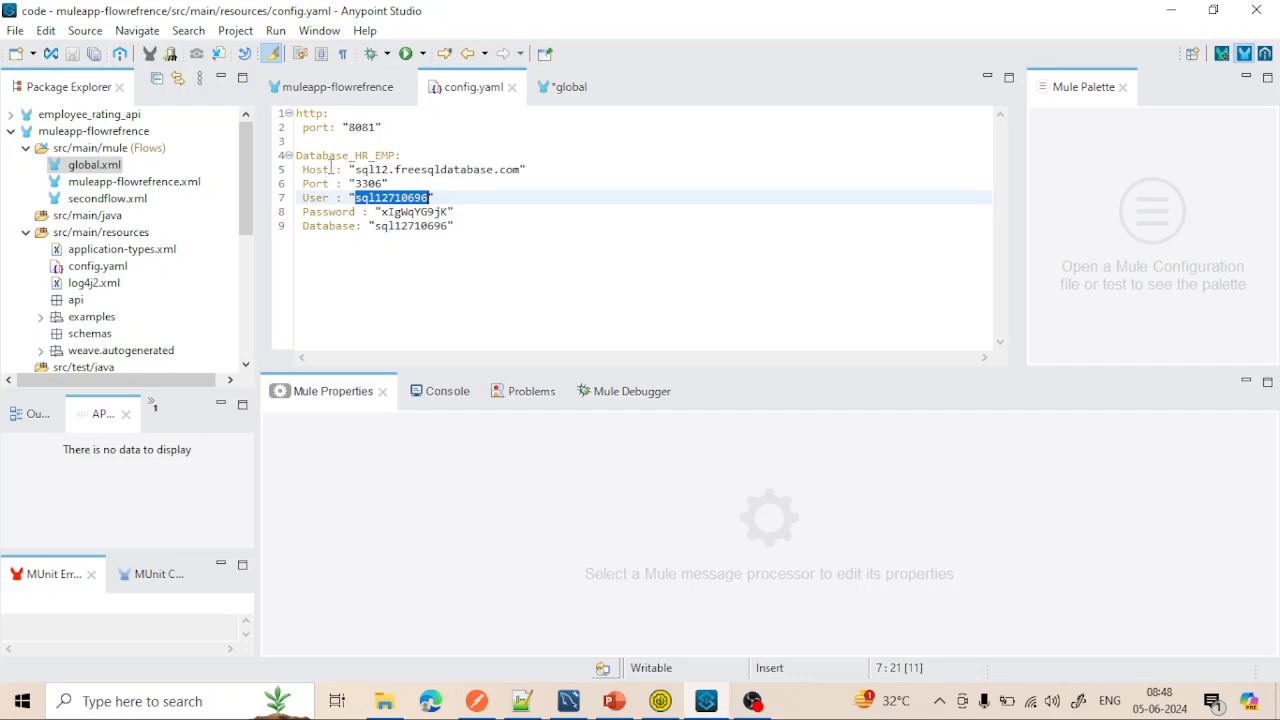
{"action": "double_click", "coordinate": [395, 225]}
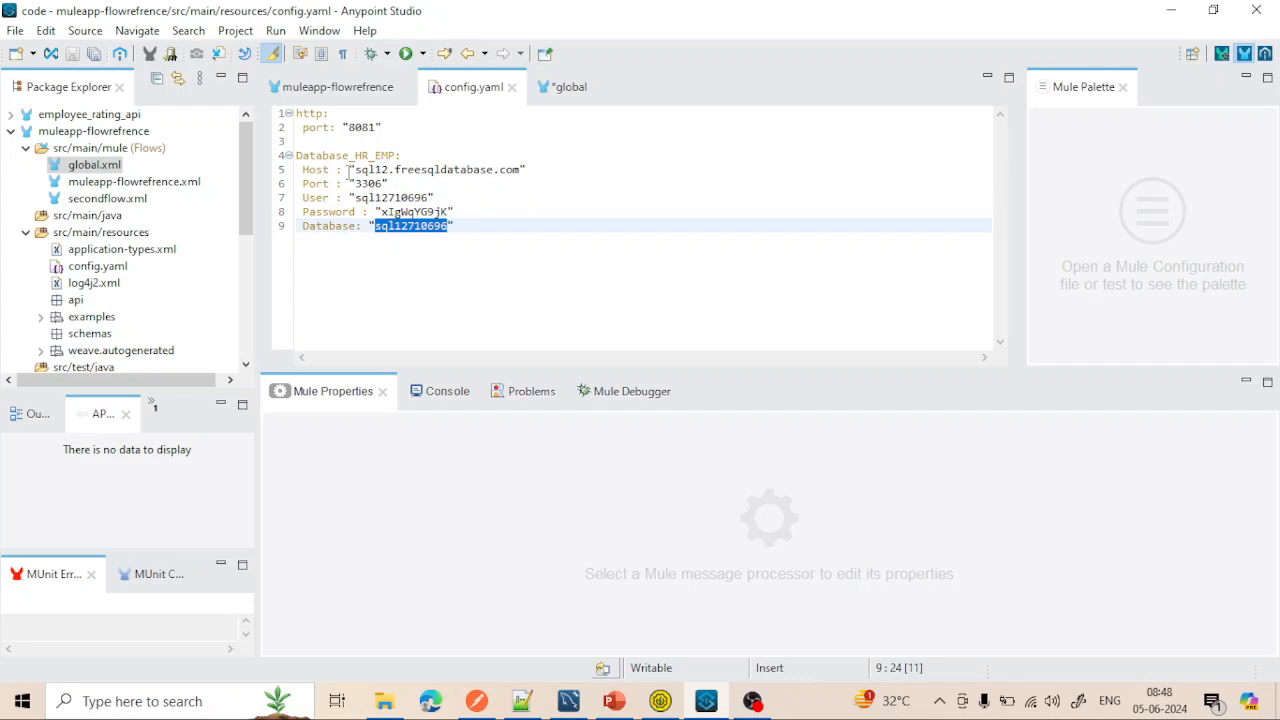
{"action": "left_click", "coordinate": [352, 100]}
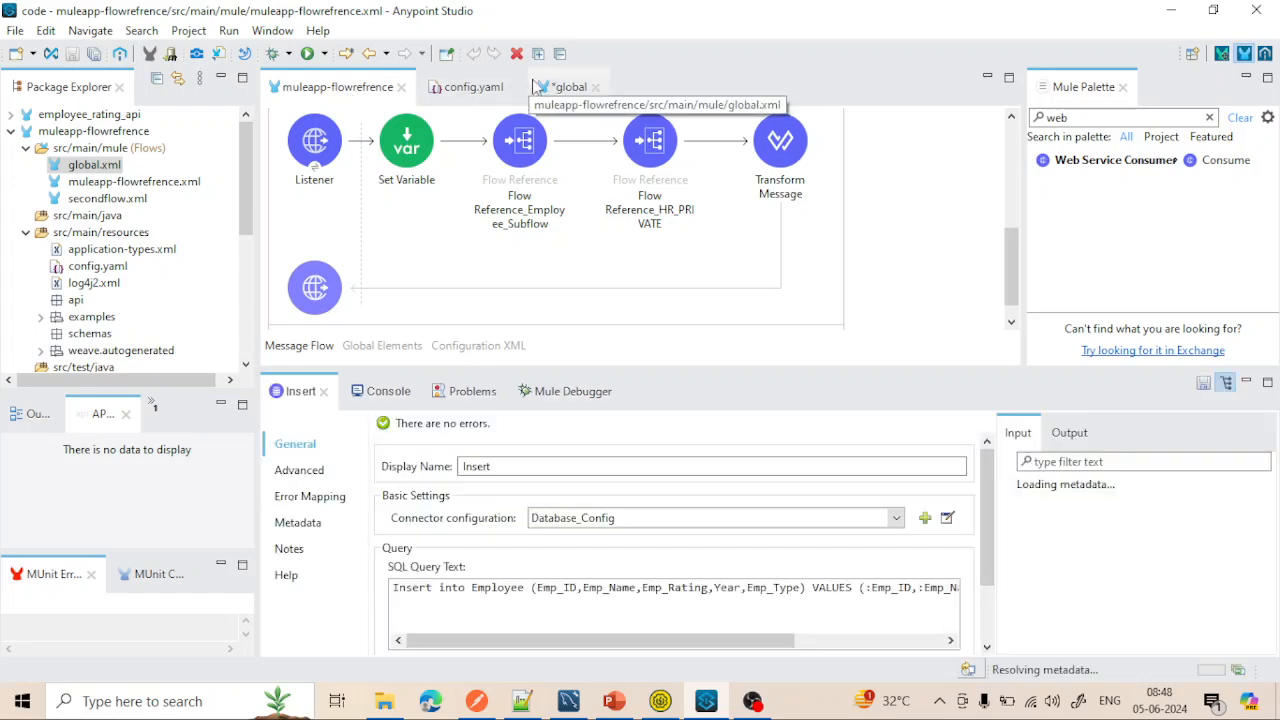
{"action": "left_click", "coordinate": [563, 87]}
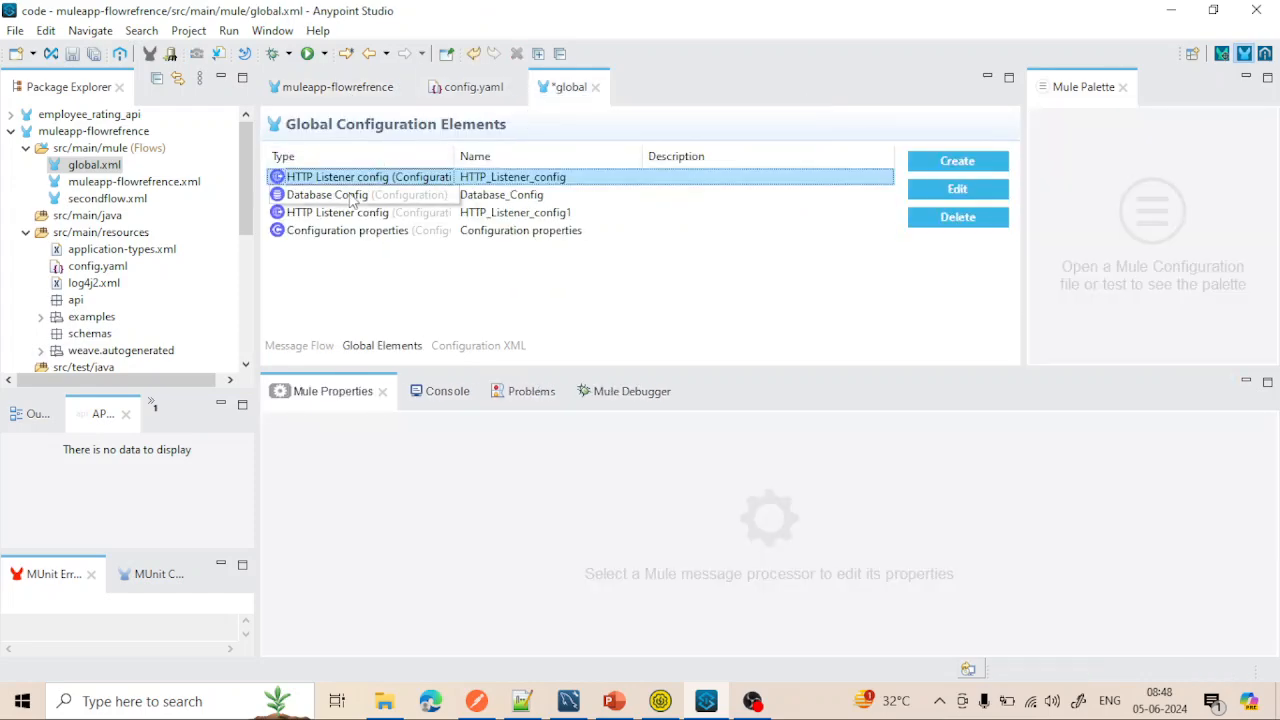
{"action": "double_click", "coordinate": [352, 197]}
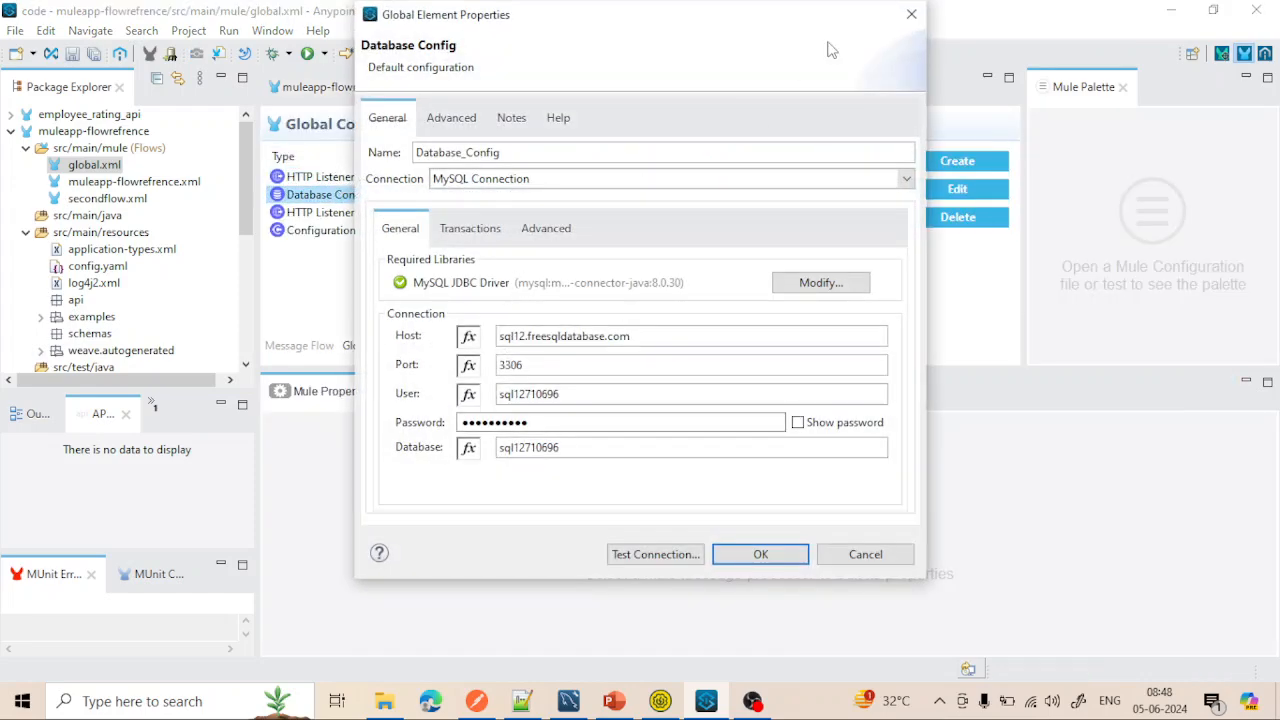
{"action": "left_click", "coordinate": [911, 14]}
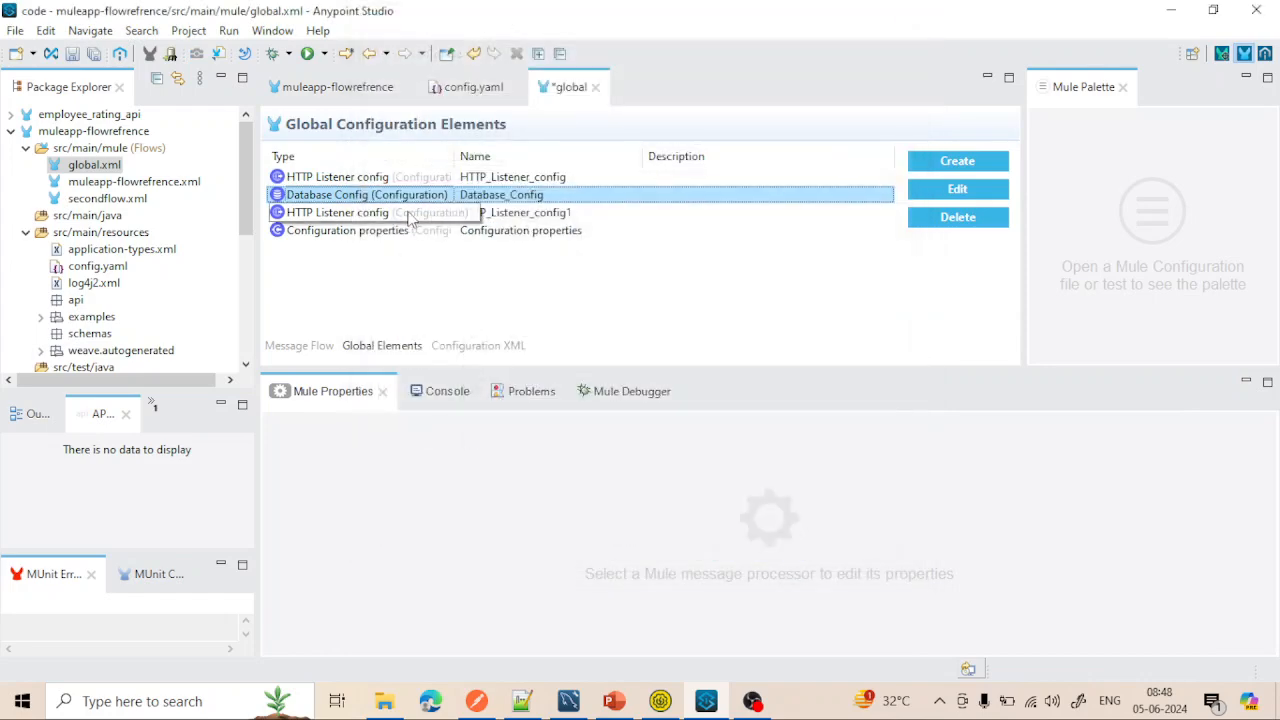
Step: Try to set the port of HTTP_Listener_config1 to the property reference ${http.port}
{"action": "double_click", "coordinate": [409, 214]}
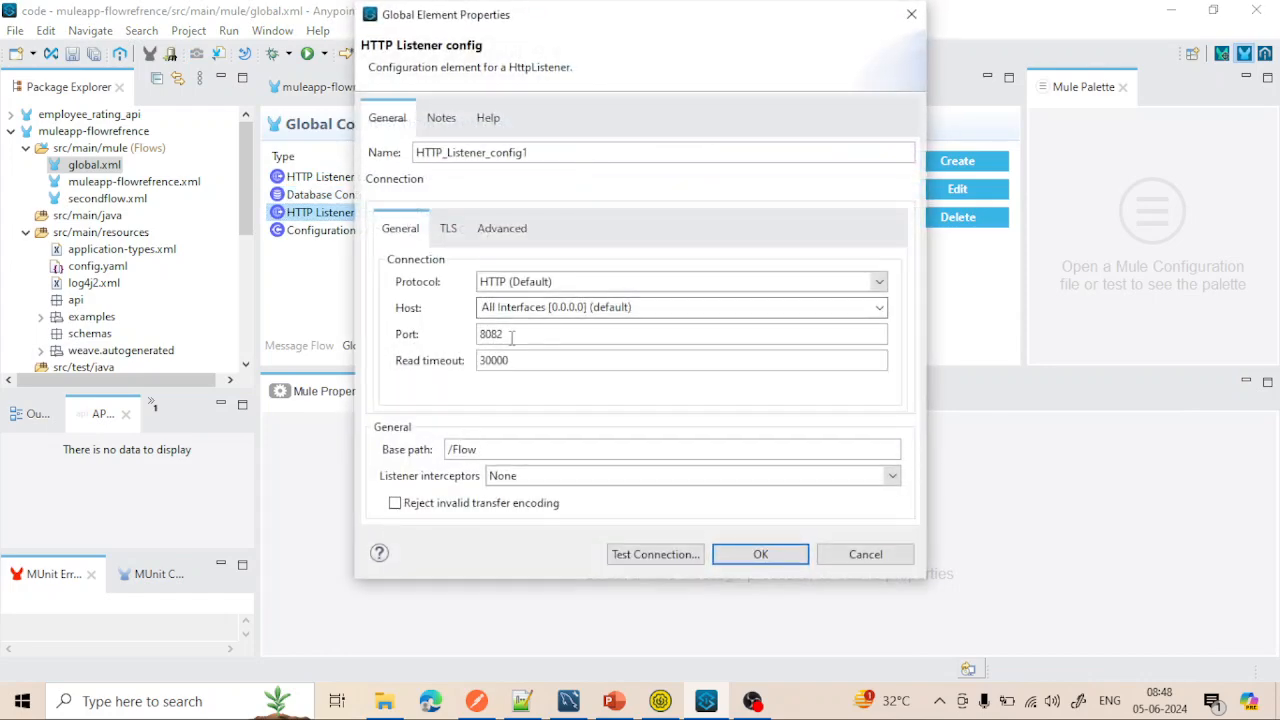
{"action": "double_click", "coordinate": [511, 334]}
{"action": "type", "text": "${key_name}"}
{"action": "left_click_drag", "start_coordinate": [492, 334], "coordinate": [541, 337]}
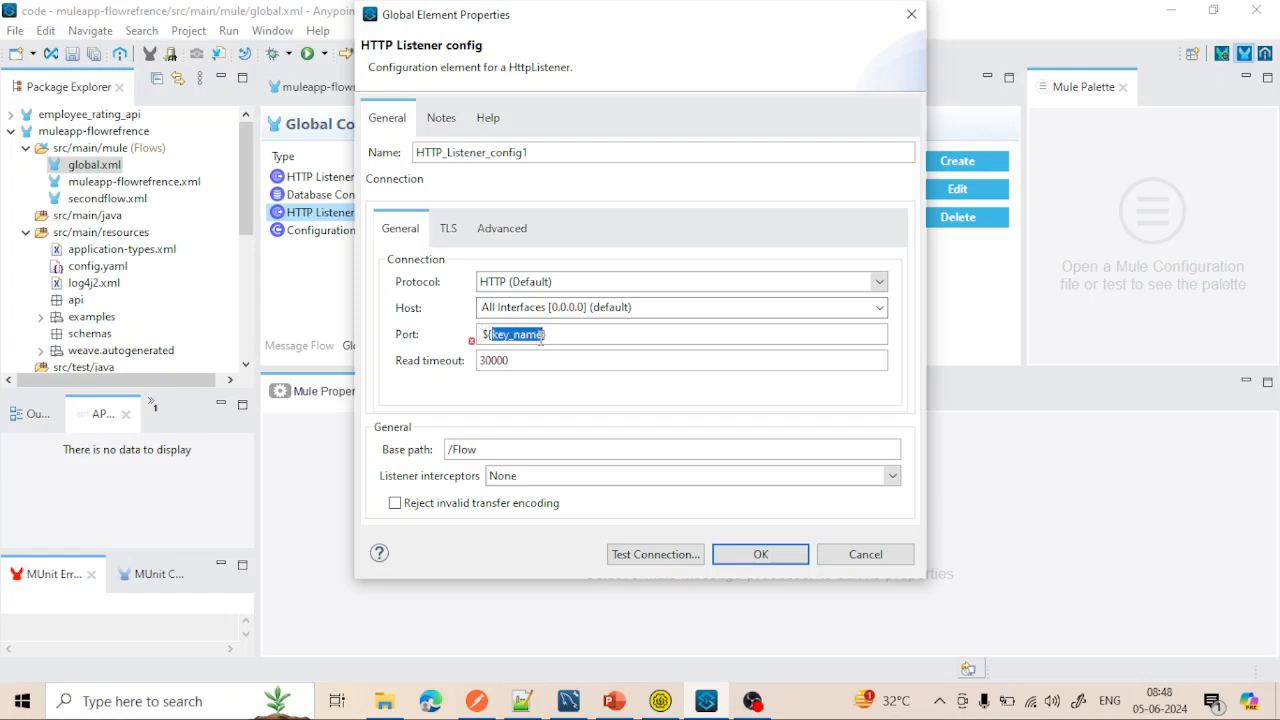
{"action": "key", "text": "BackSpace"}
{"action": "type", "text": "hht"}
{"action": "key", "text": "BackSpace"}
{"action": "key", "text": "BackSpace"}
{"action": "type", "text": "ttp.or"}
{"action": "key", "text": "BackSpace"}
{"action": "key", "text": "BackSpace"}
{"action": "type", "text": "po"}
{"action": "left_click", "coordinate": [753, 556]}
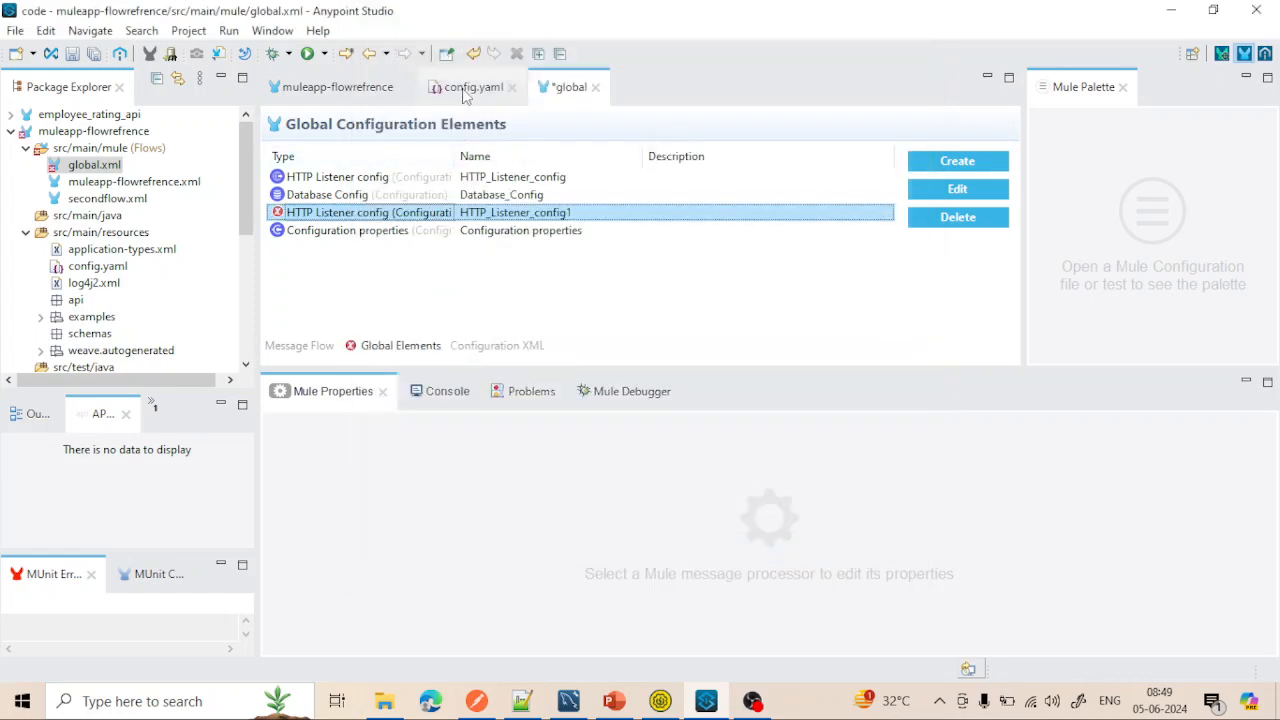
Step: Check the http and Database_HR_EMP keys in config.yaml, and save global.xml
{"action": "left_click", "coordinate": [465, 90]}
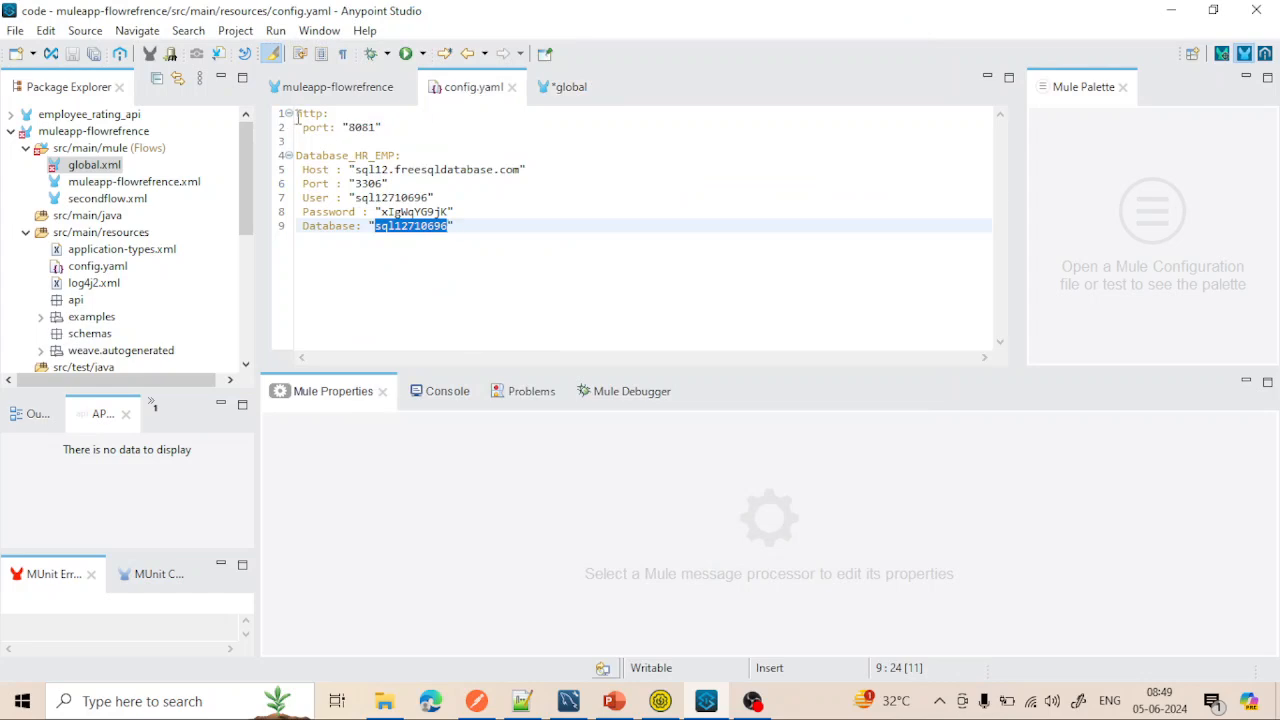
{"action": "double_click", "coordinate": [331, 157]}
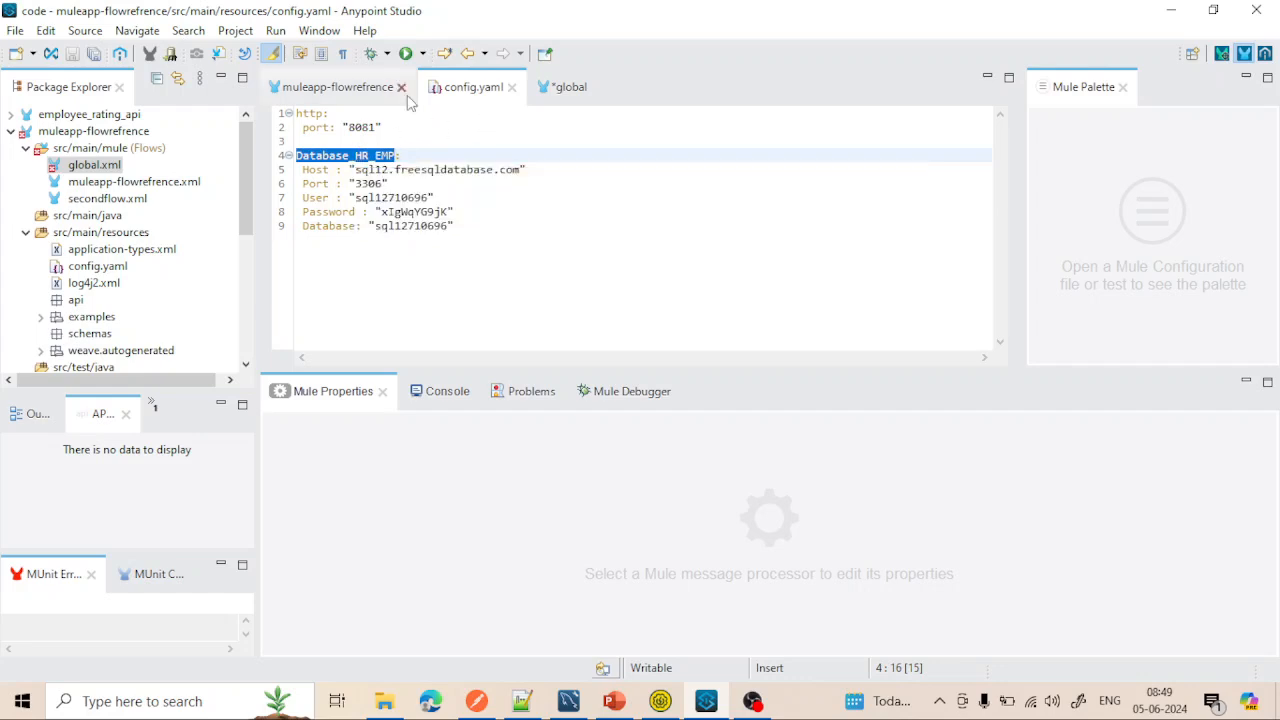
{"action": "left_click", "coordinate": [556, 92]}
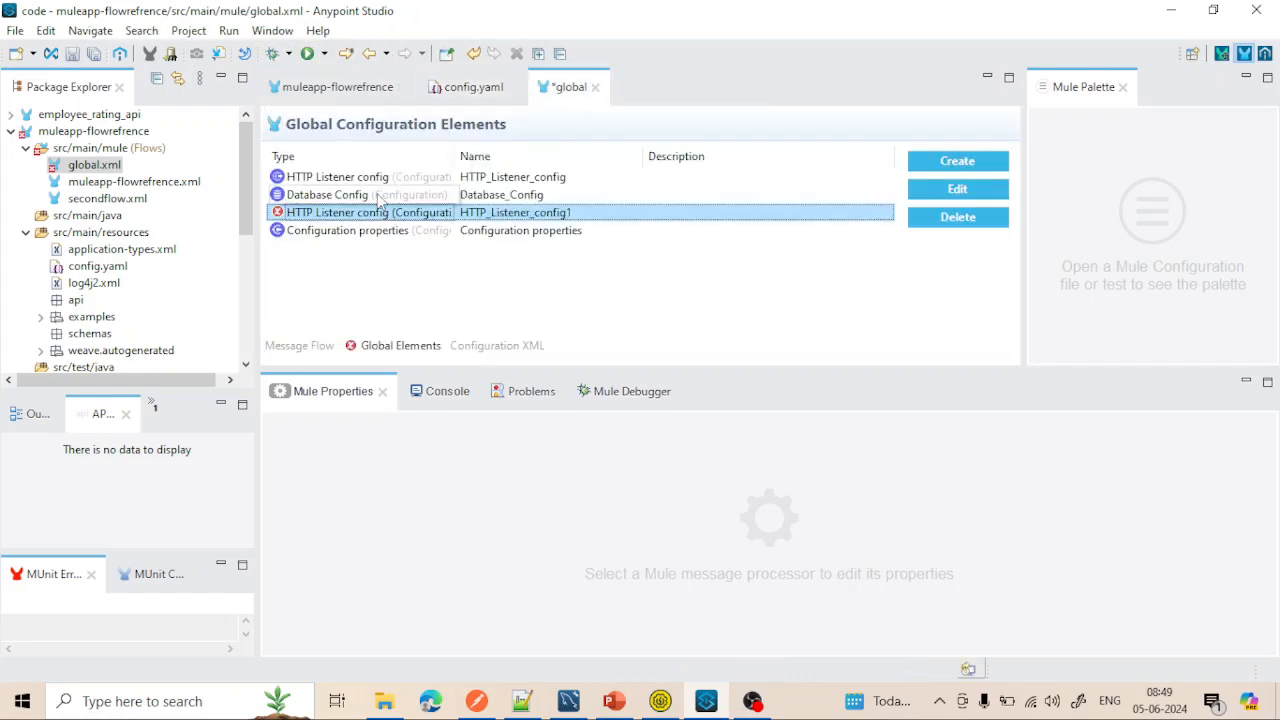
{"action": "key", "text": "ctrl+s"}
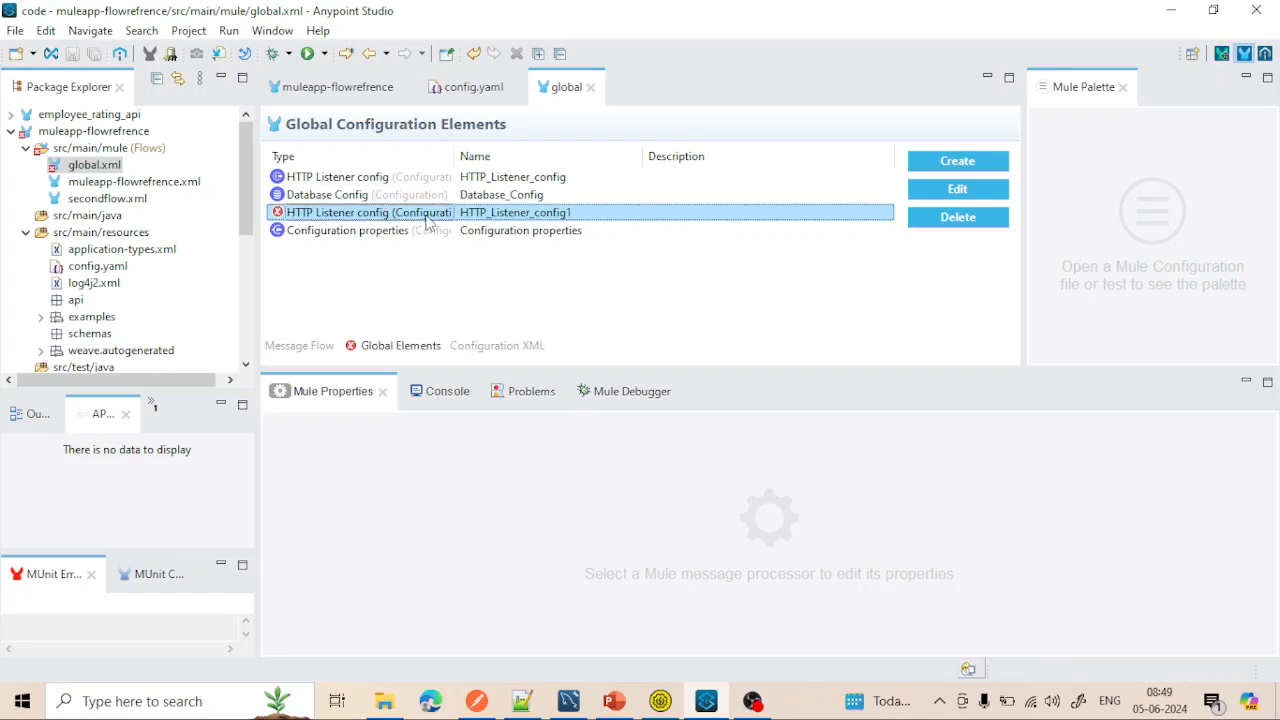
Step: Clear the port of HTTP_Listener_config1, re-enter it as ${http.port}, and confirm the element
{"action": "double_click", "coordinate": [428, 216]}
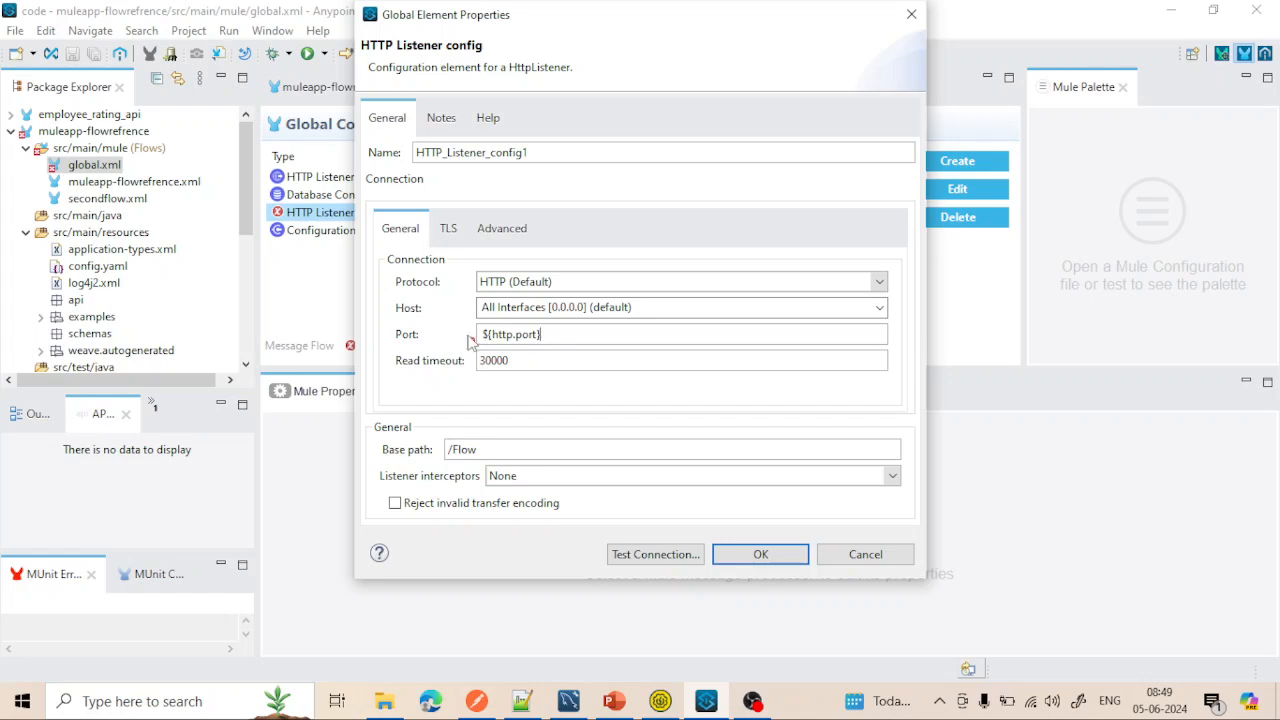
{"action": "left_click_drag", "start_coordinate": [557, 334], "coordinate": [344, 332]}
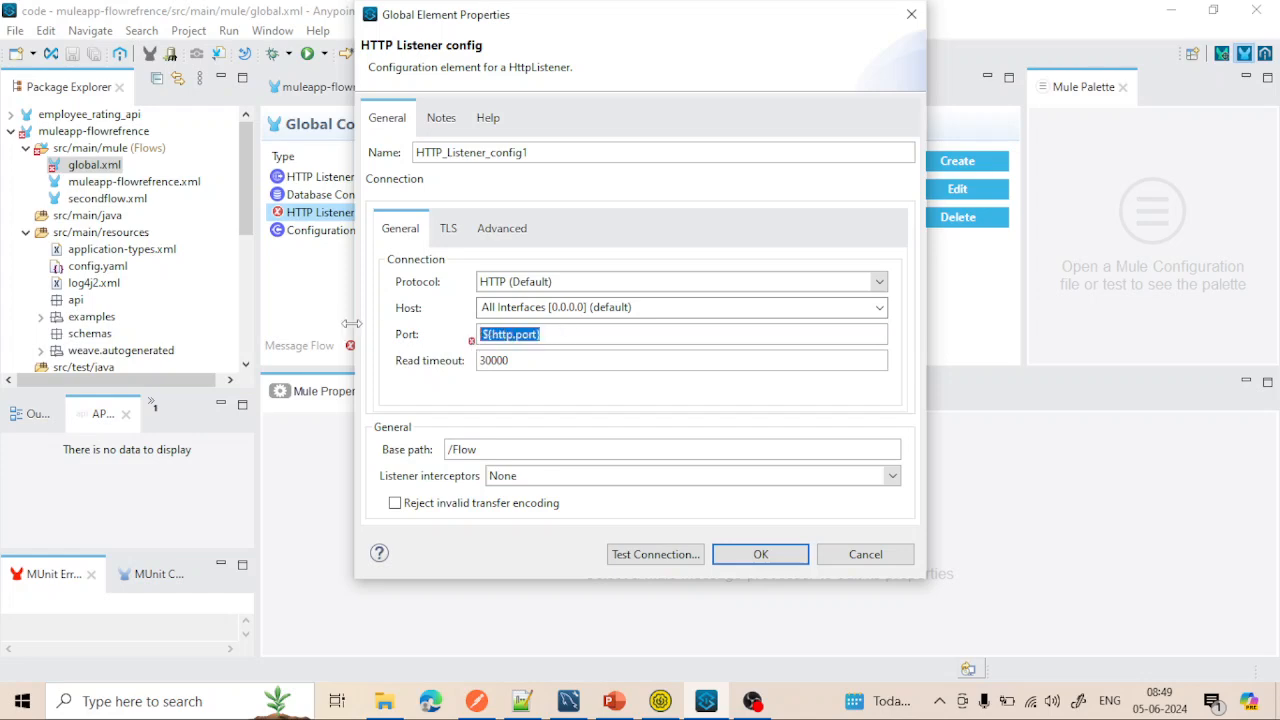
{"action": "key", "text": "BackSpace"}
{"action": "type", "text": "$"}
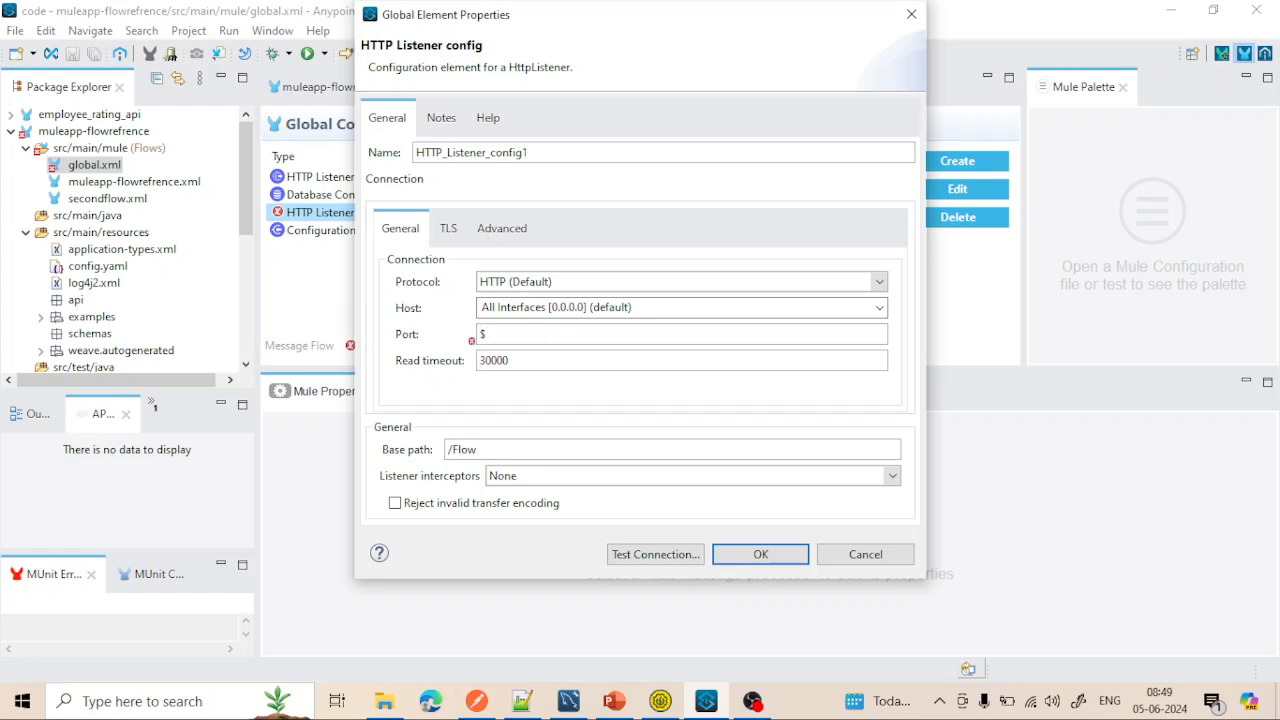
{"action": "type", "text": "{http.port"}
{"action": "left_click", "coordinate": [762, 553]}
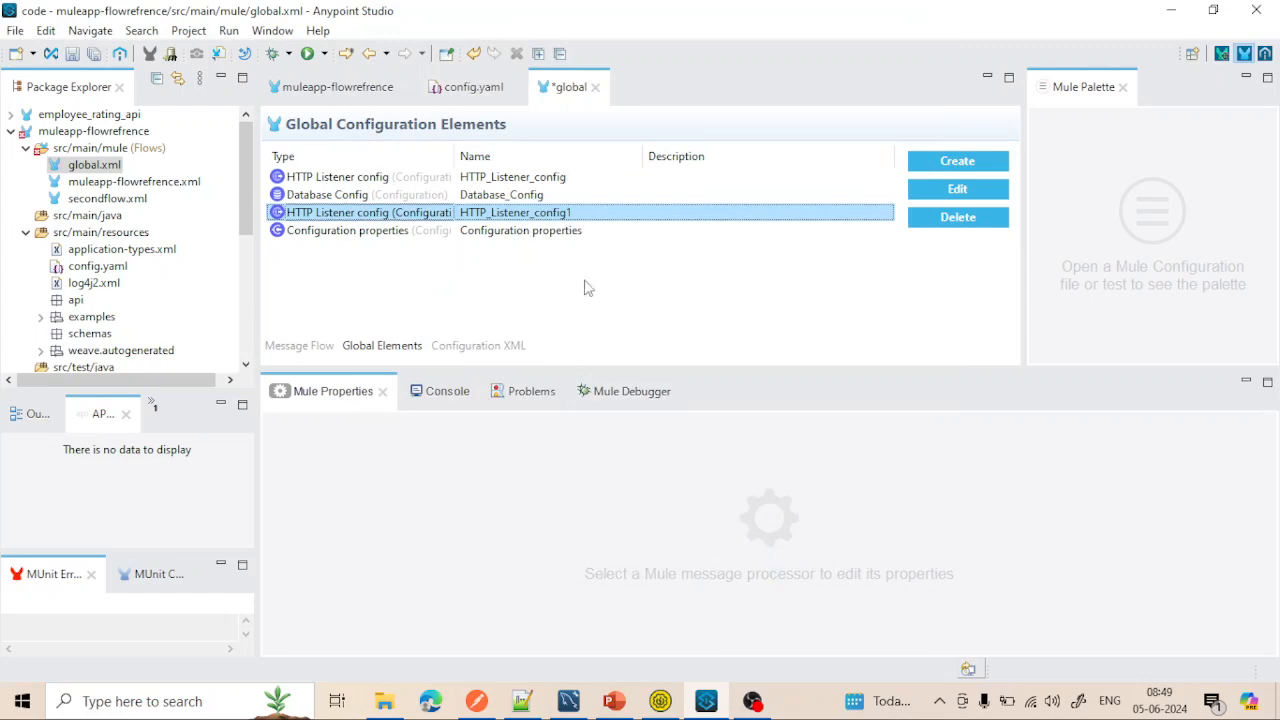
Step: Replace the hardcoded host of Database_Config with the property reference ${Database_HR_EMP.Host}
{"action": "double_click", "coordinate": [375, 196]}
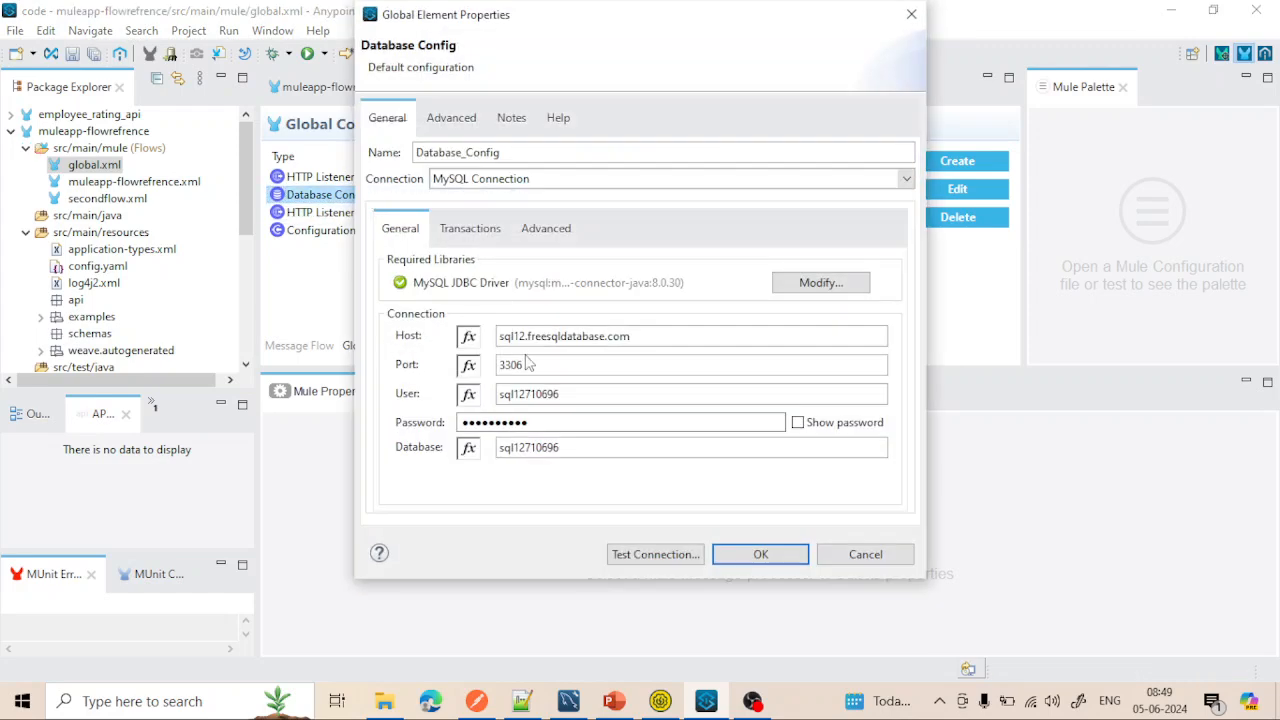
{"action": "left_click", "coordinate": [655, 336]}
{"action": "left_click_drag", "start_coordinate": [655, 336], "coordinate": [503, 336]}
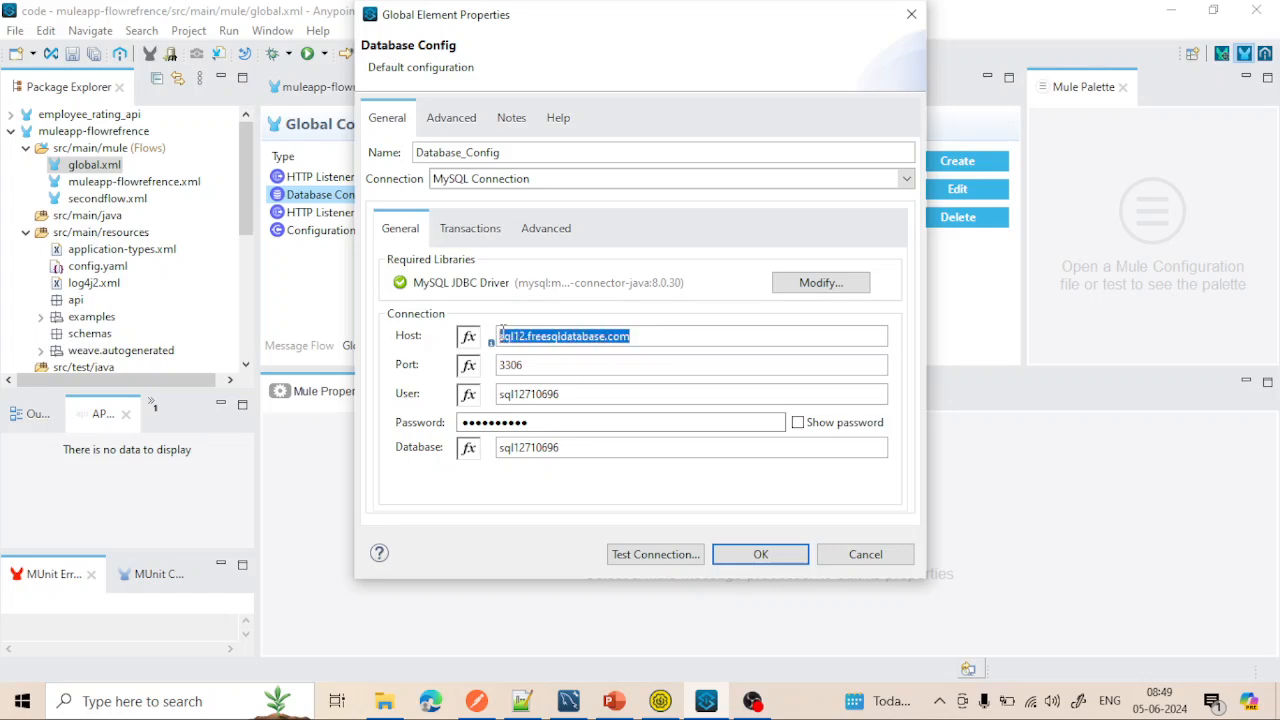
{"action": "key", "text": "BackSpace"}
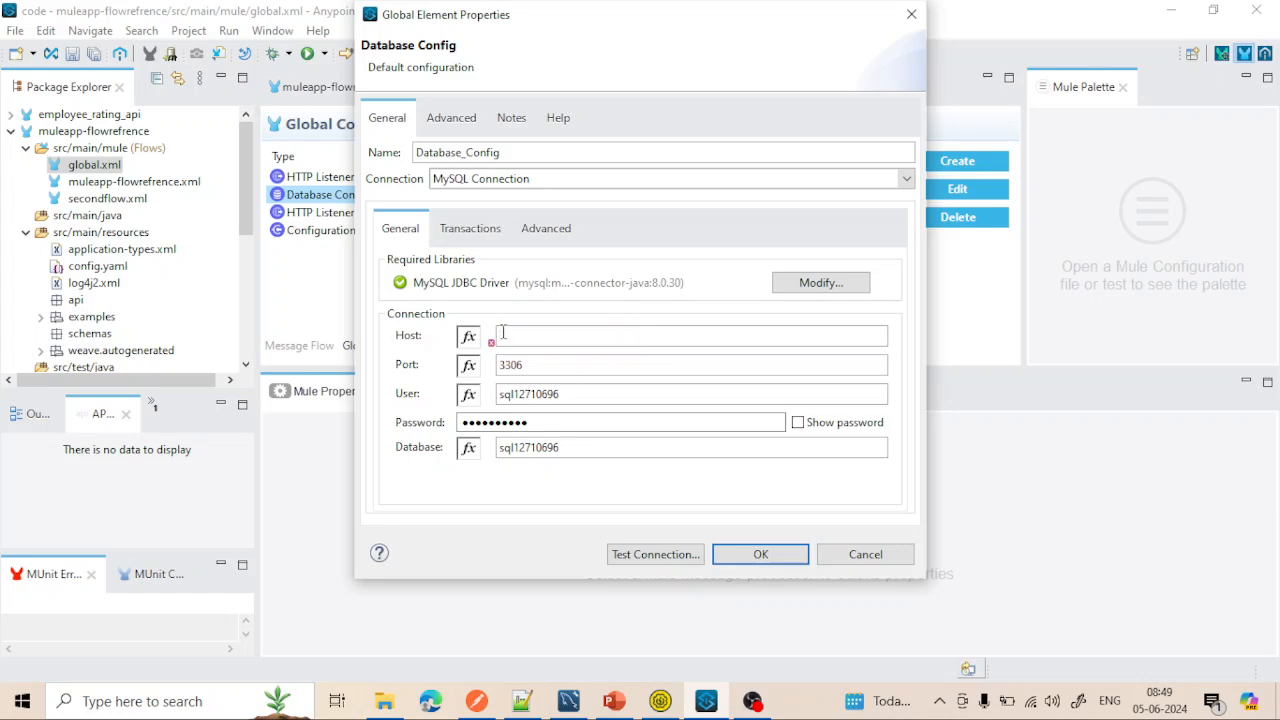
{"action": "type", "text": "${Database_HR_EMP.Host"}
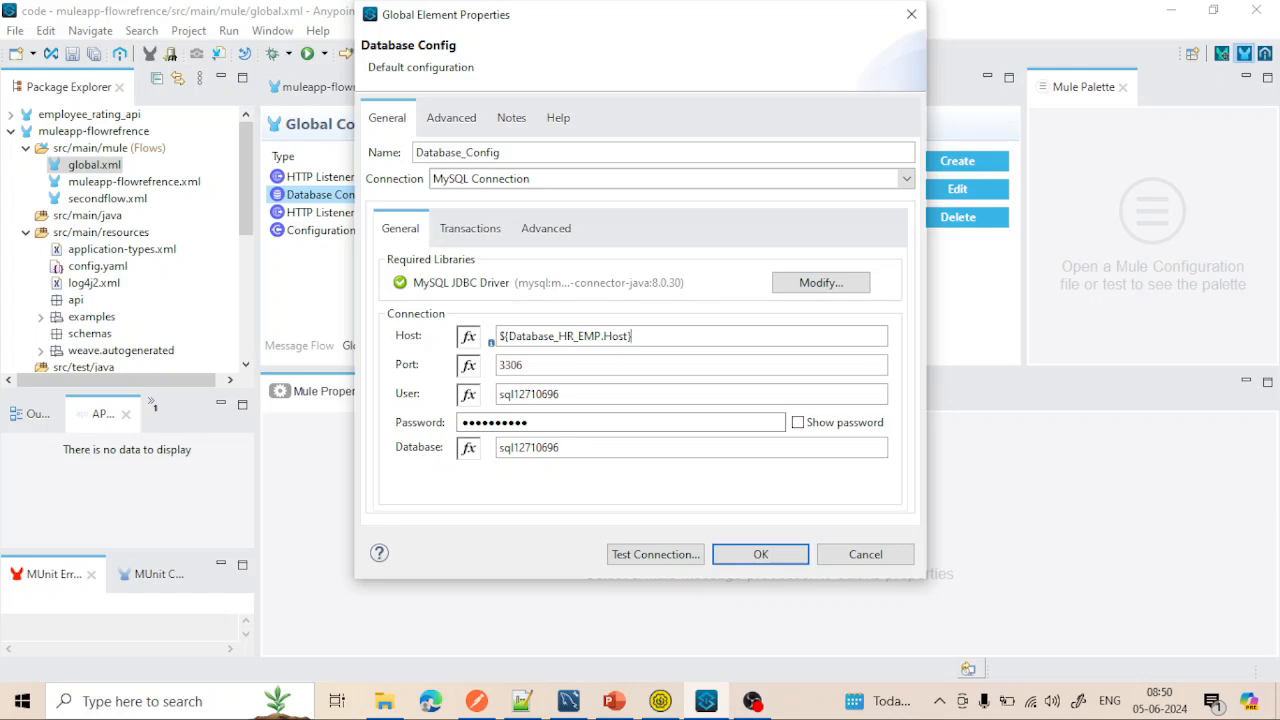
Step: Replace the hardcoded port of Database_Config with the property reference ${Database_HR_EMP.Port}
{"action": "left_click", "coordinate": [567, 360]}
{"action": "key", "text": "BackSpace"}
{"action": "key", "text": "BackSpace"}
{"action": "key", "text": "BackSpace"}
{"action": "type", "text": "${"}
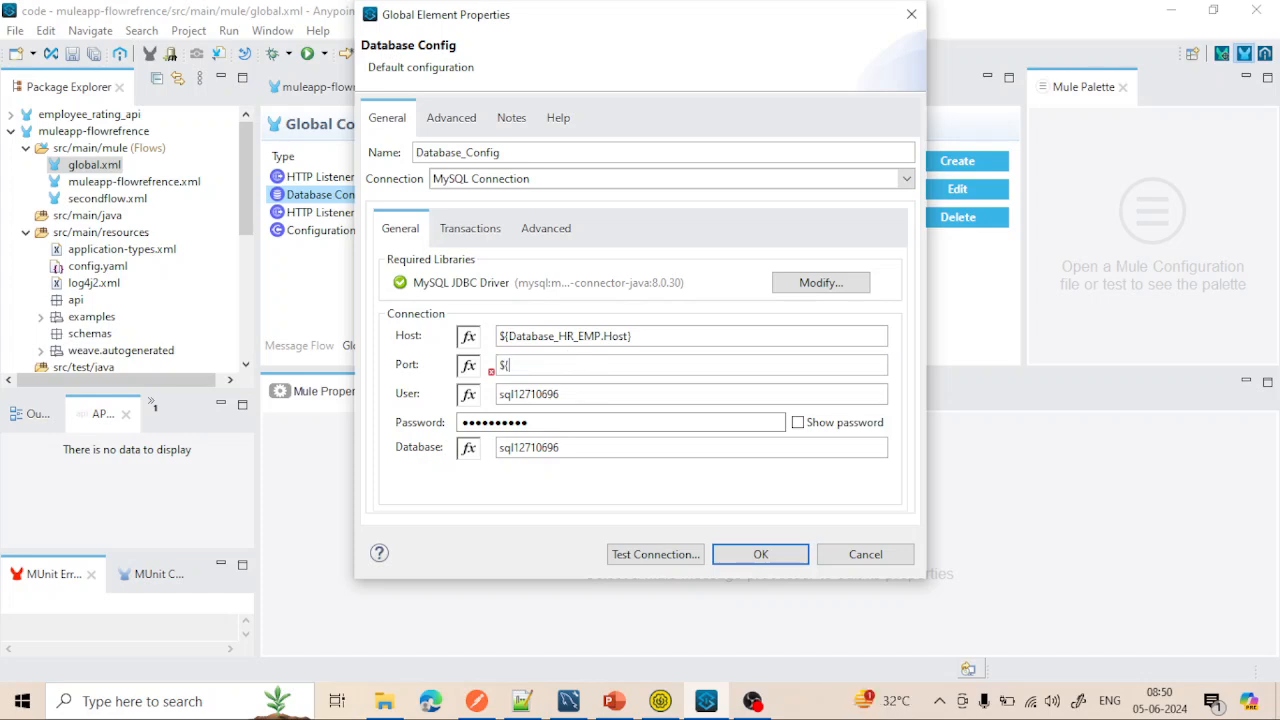
{"action": "type", "text": "Database_HR_EMP.Port"}
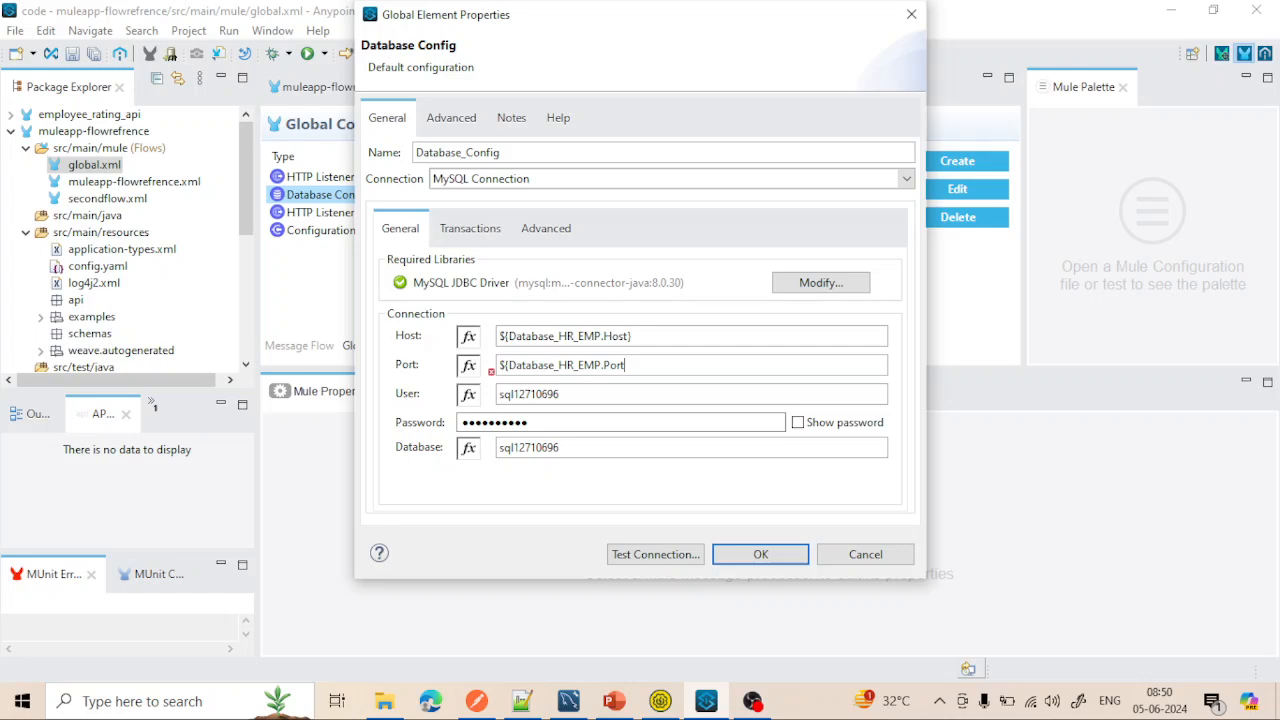
{"action": "left_click", "coordinate": [603, 364]}
Step: Replace the hardcoded user of Database_Config with the property reference ${Database_HR_EMP.User}
{"action": "left_click", "coordinate": [573, 393]}
{"action": "key", "text": "BackSpace"}
{"action": "key", "text": "BackSpace"}
{"action": "key", "text": "BackSpace"}
{"action": "key", "text": "BackSpace"}
{"action": "key", "text": "BackSpace"}
{"action": "key", "text": "BackSpace"}
{"action": "key", "text": "BackSpace"}
{"action": "key", "text": "BackSpace"}
{"action": "key", "text": "BackSpace"}
{"action": "key", "text": "BackSpace"}
{"action": "type", "text": "${Database_HR_EMP.User"}
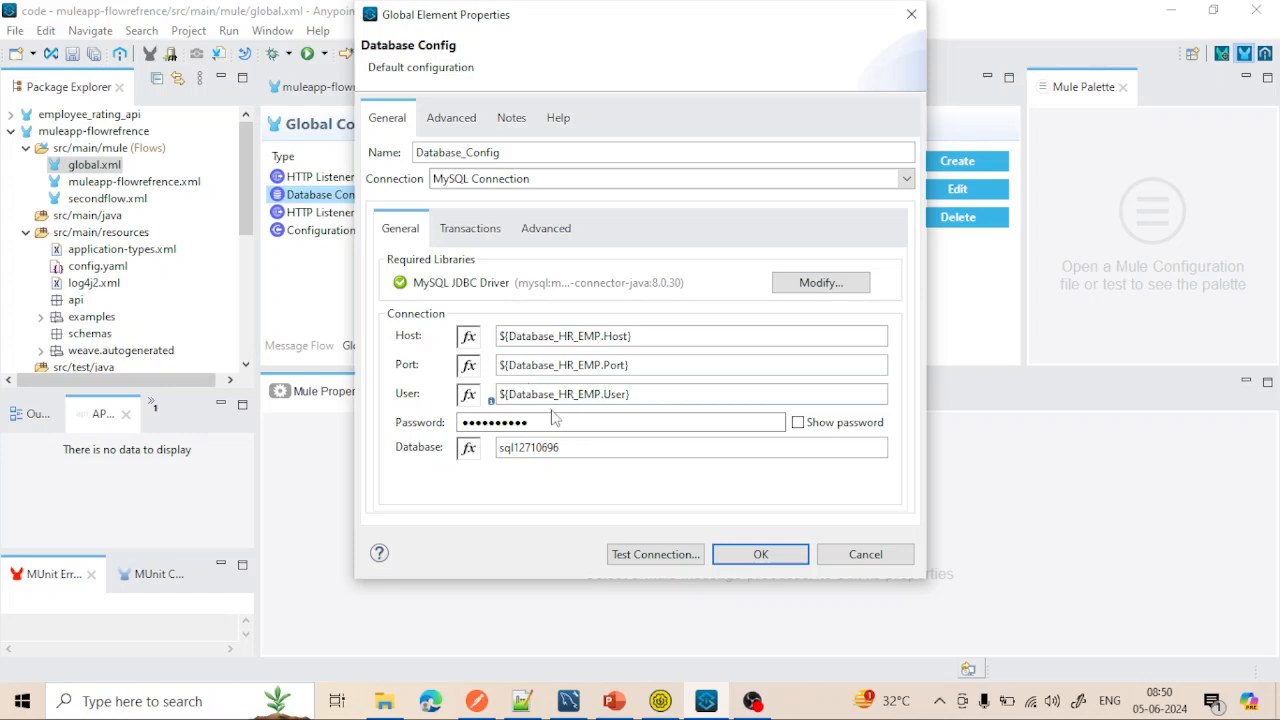
Step: Show the password of Database_Config and replace it with the property reference ${Database_HR_EMP.Password}
{"action": "left_click", "coordinate": [797, 424]}
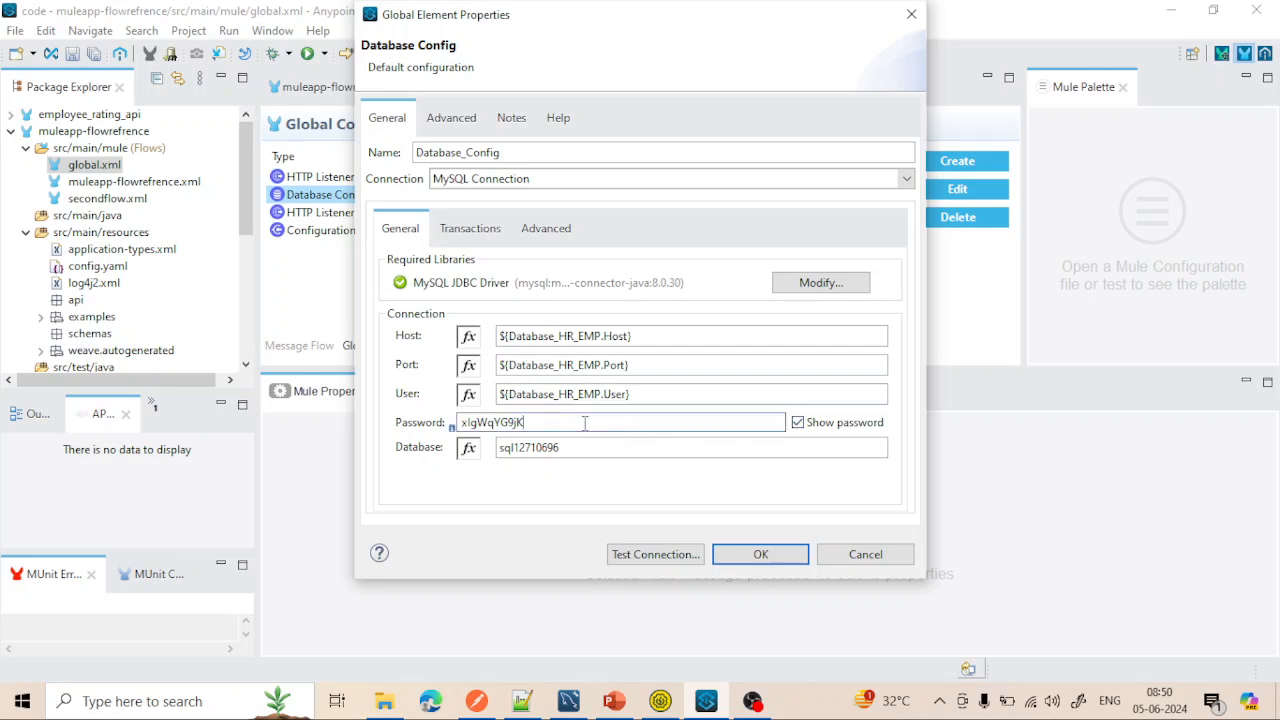
{"action": "key", "text": "BackSpace"}
{"action": "key", "text": "BackSpace"}
{"action": "key", "text": "BackSpace"}
{"action": "key", "text": "BackSpace"}
{"action": "key", "text": "BackSpace"}
{"action": "key", "text": "BackSpace"}
{"action": "key", "text": "BackSpace"}
{"action": "key", "text": "BackSpace"}
{"action": "key", "text": "BackSpace"}
{"action": "type", "text": "${Database_HR_EMP.Passw"}
Step: Replace the hardcoded database name of Database_Config with the property reference ${Database_HR_EMP.Database}
{"action": "left_click", "coordinate": [588, 449]}
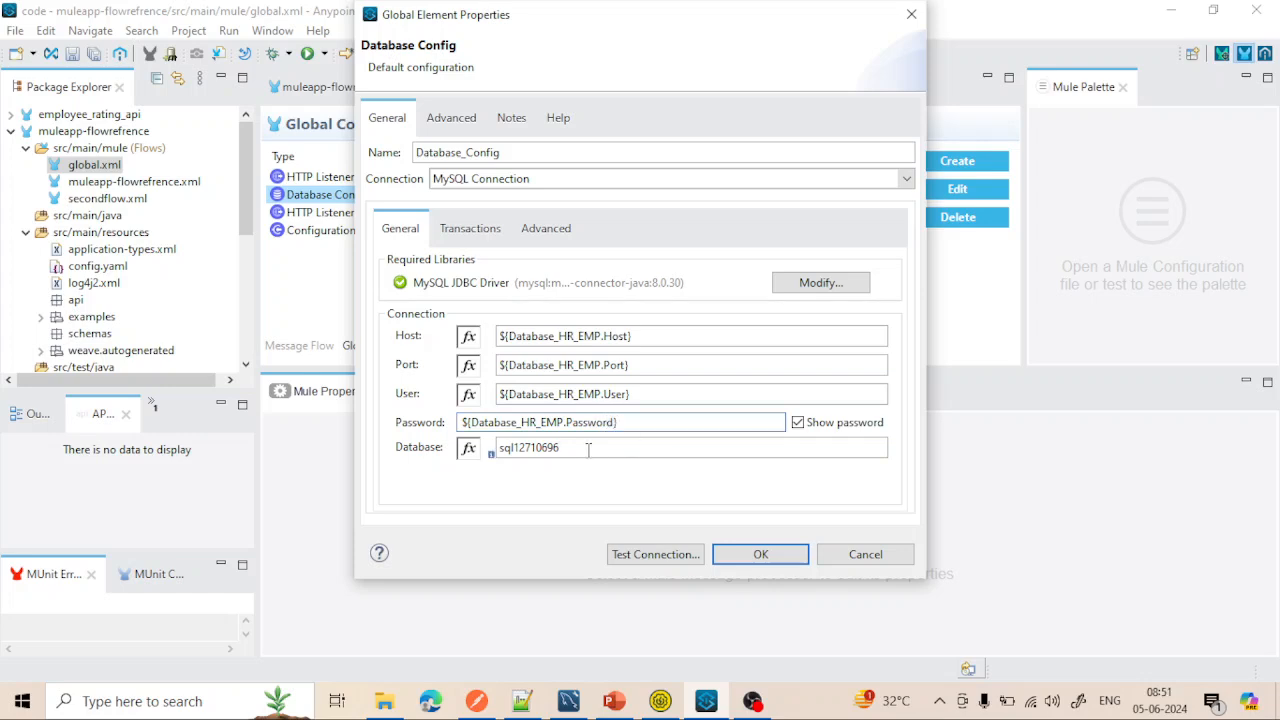
{"action": "key", "text": "BackSpace"}
{"action": "key", "text": "BackSpace"}
{"action": "key", "text": "BackSpace"}
{"action": "key", "text": "BackSpace"}
{"action": "key", "text": "BackSpace"}
{"action": "key", "text": "BackSpace"}
{"action": "key", "text": "BackSpace"}
{"action": "key", "text": "BackSpace"}
{"action": "key", "text": "BackSpace"}
{"action": "key", "text": "BackSpace"}
{"action": "type", "text": "${Database_HR_EMP.Database"}
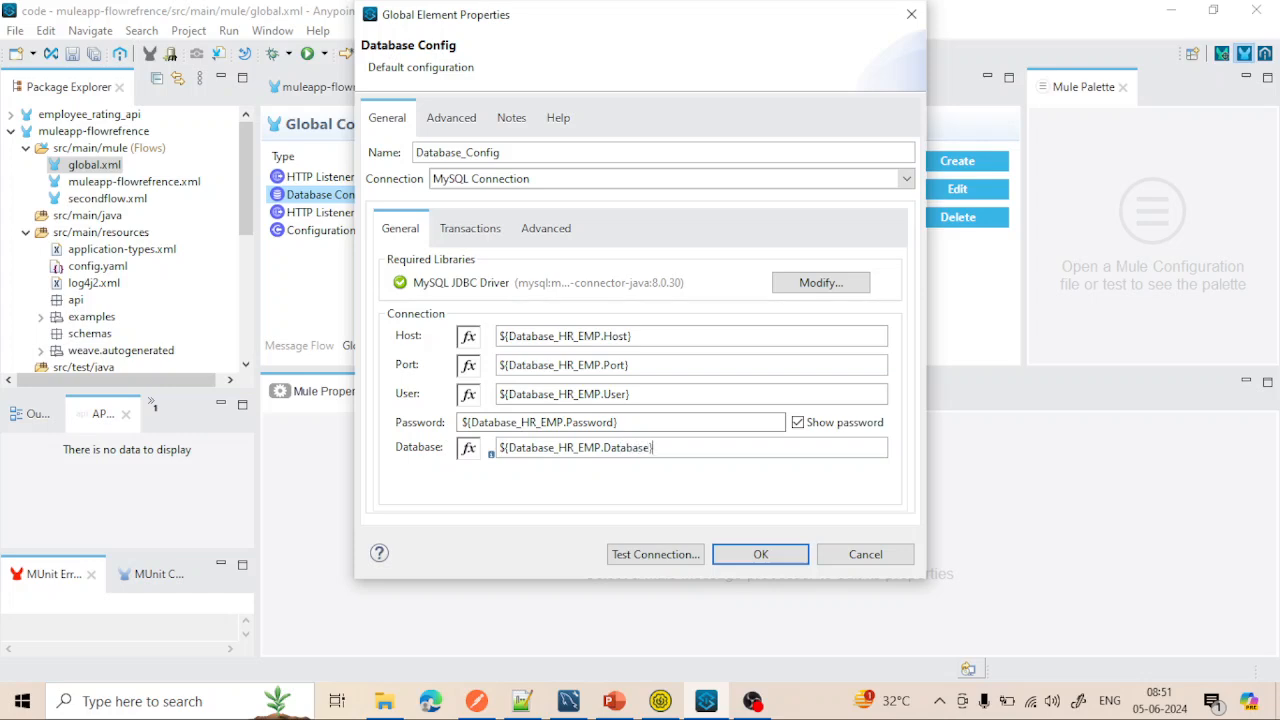
Step: Test the database connection with the property references and confirm the Database_Config element
{"action": "left_click", "coordinate": [641, 557]}
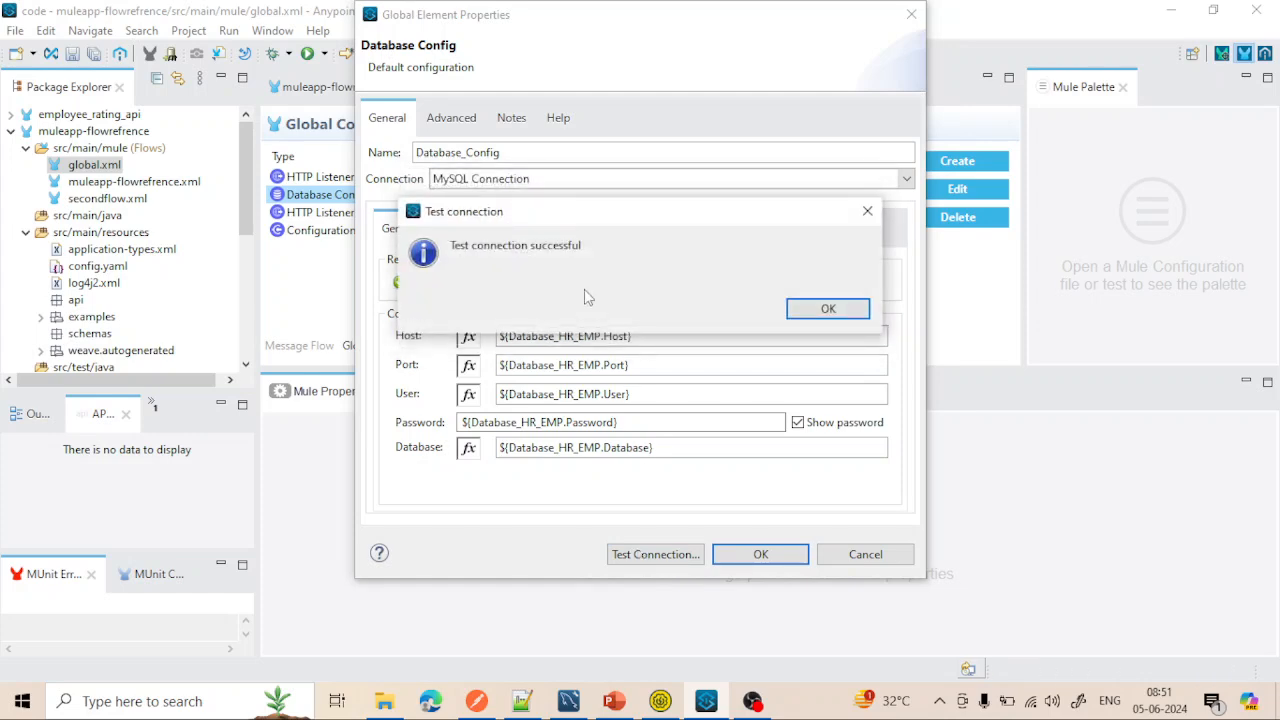
{"action": "left_click", "coordinate": [812, 312]}
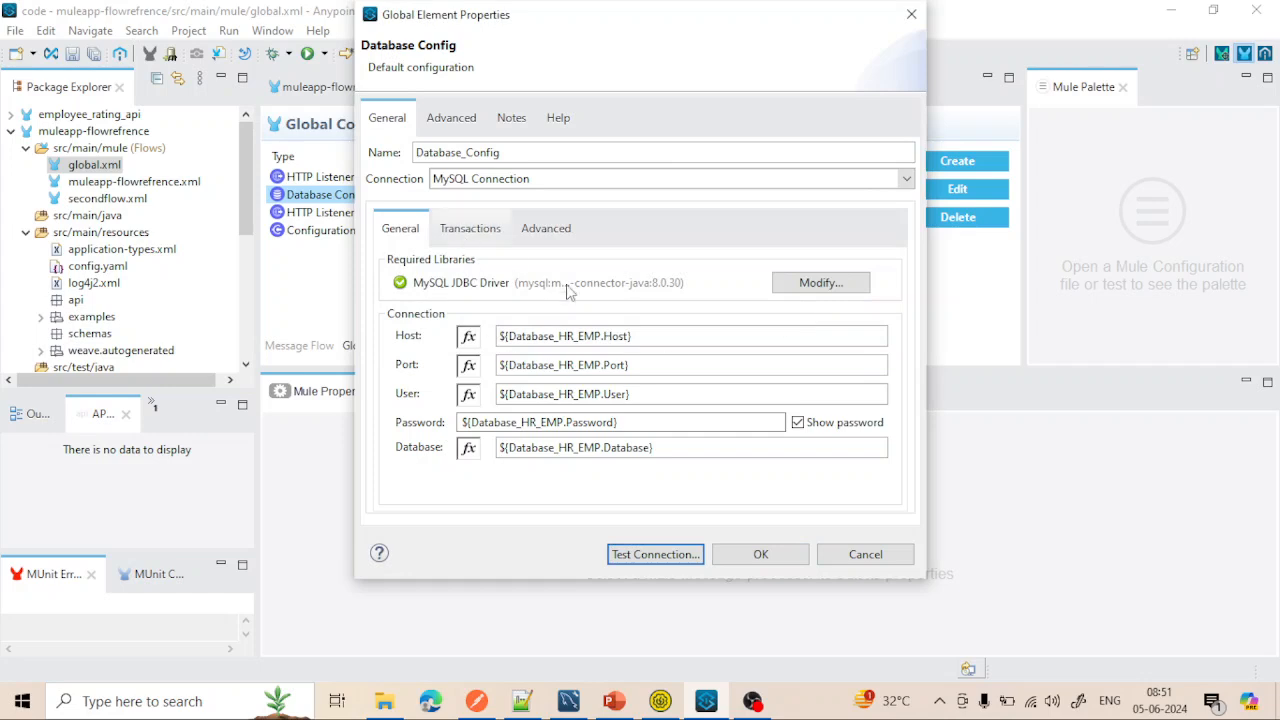
{"action": "left_click", "coordinate": [755, 554]}
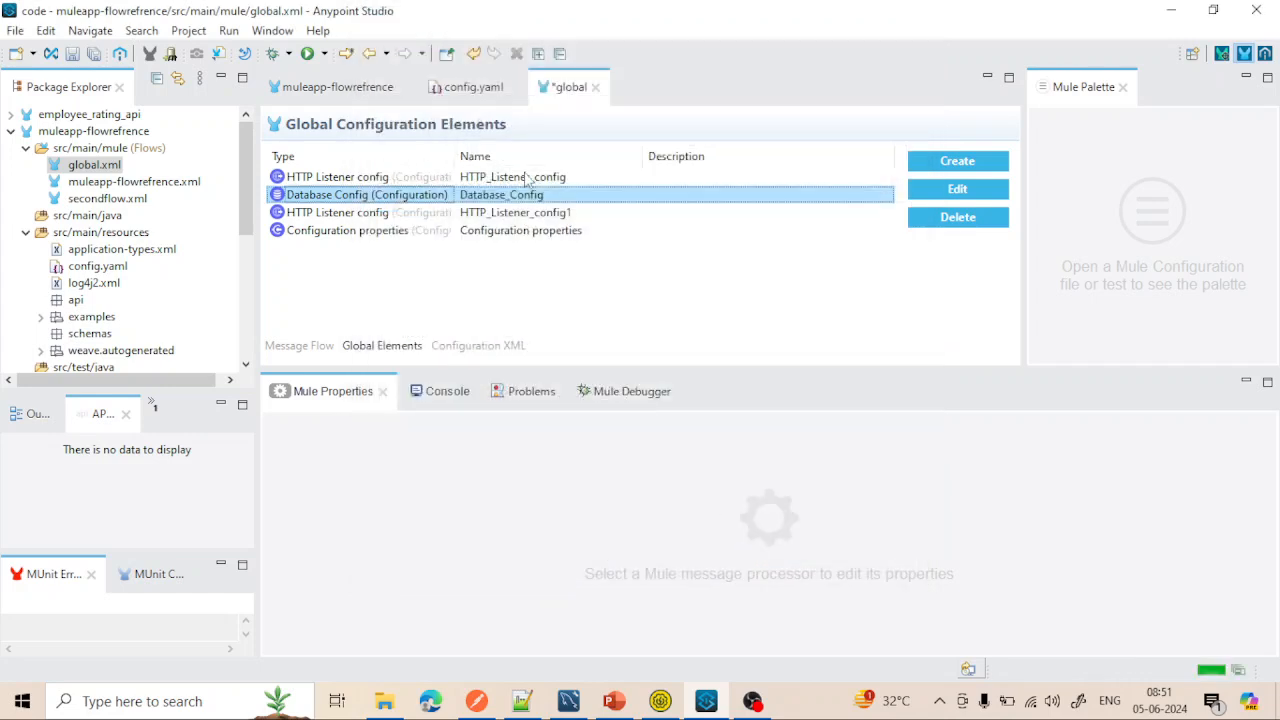
Step: Review the http and Database_HR_EMP sections of config.yaml, and return to the global elements of global.xml
{"action": "left_click", "coordinate": [477, 96]}
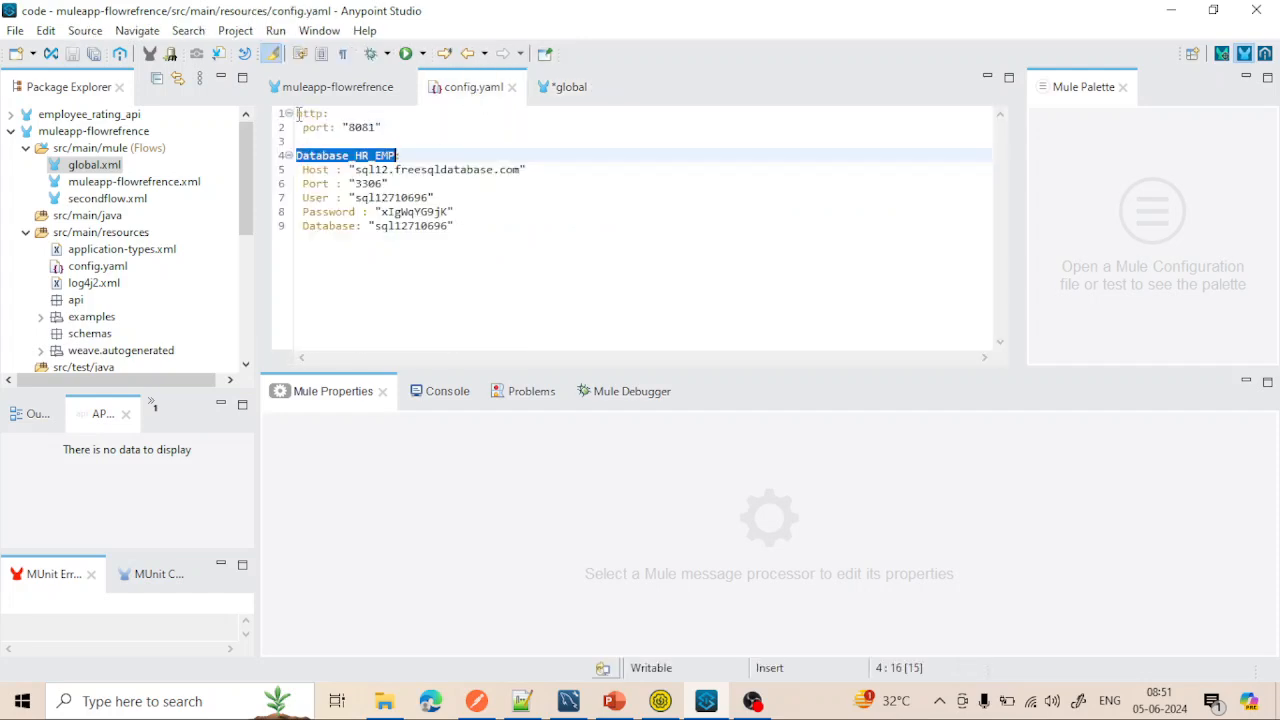
{"action": "left_click_drag", "start_coordinate": [296, 114], "coordinate": [357, 145]}
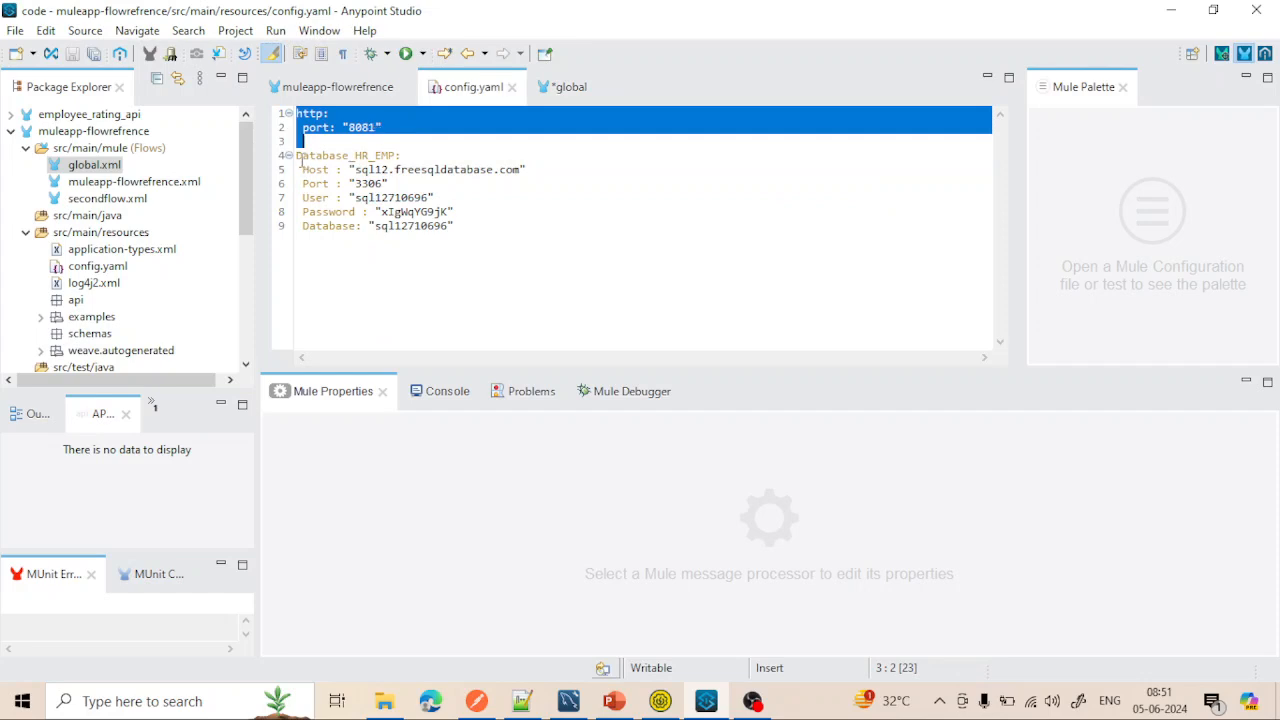
{"action": "left_click", "coordinate": [297, 156]}
{"action": "left_click_drag", "start_coordinate": [297, 156], "coordinate": [456, 232]}
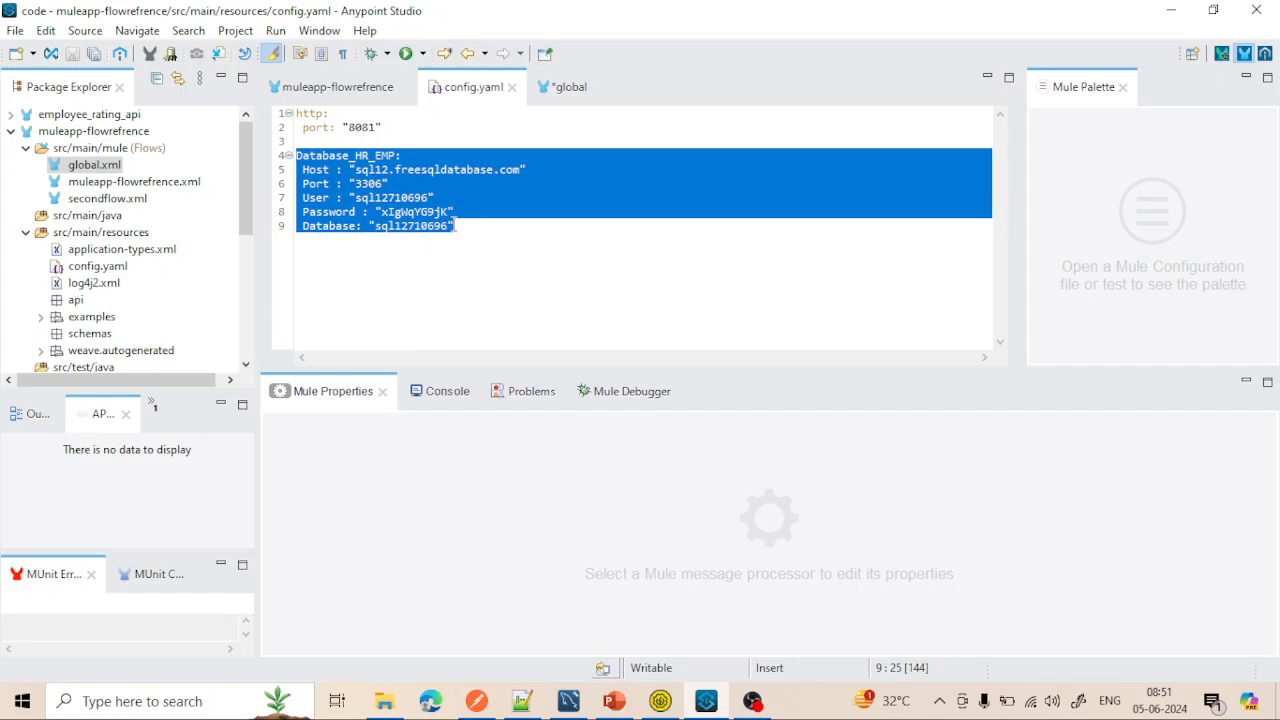
{"action": "left_click", "coordinate": [456, 226]}
{"action": "left_click_drag", "start_coordinate": [456, 226], "coordinate": [297, 162]}
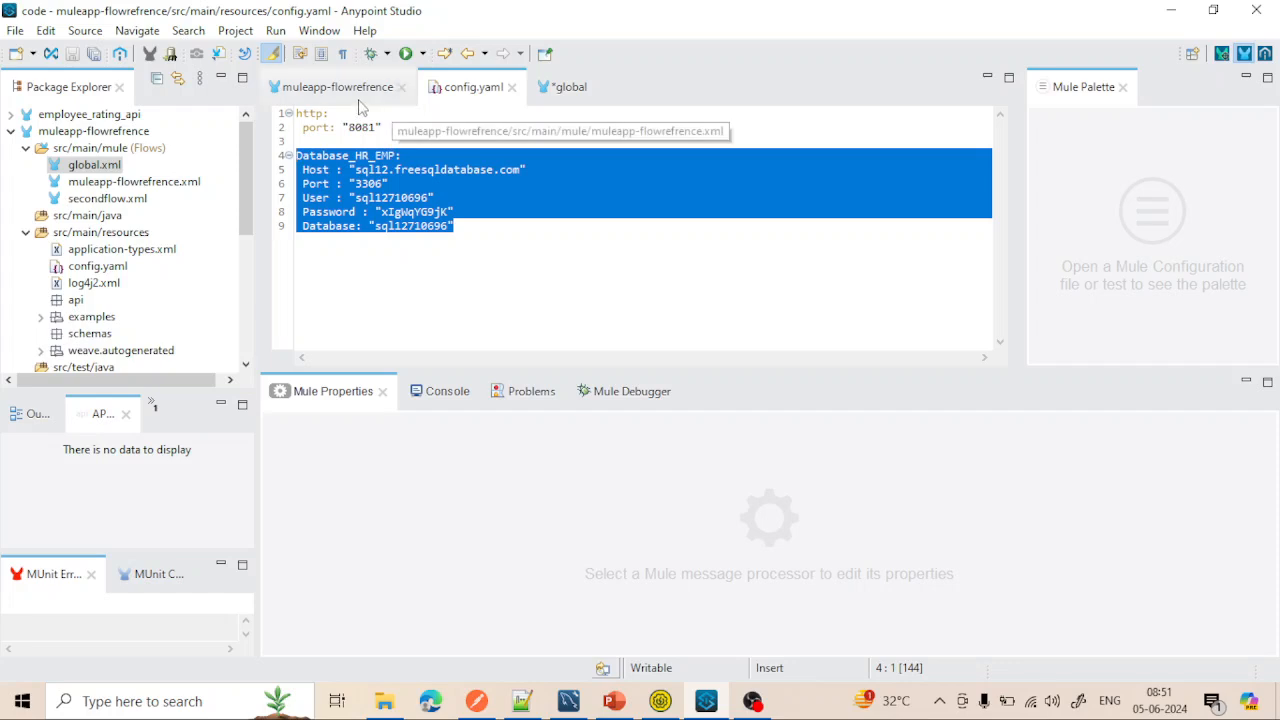
{"action": "left_click", "coordinate": [566, 87]}
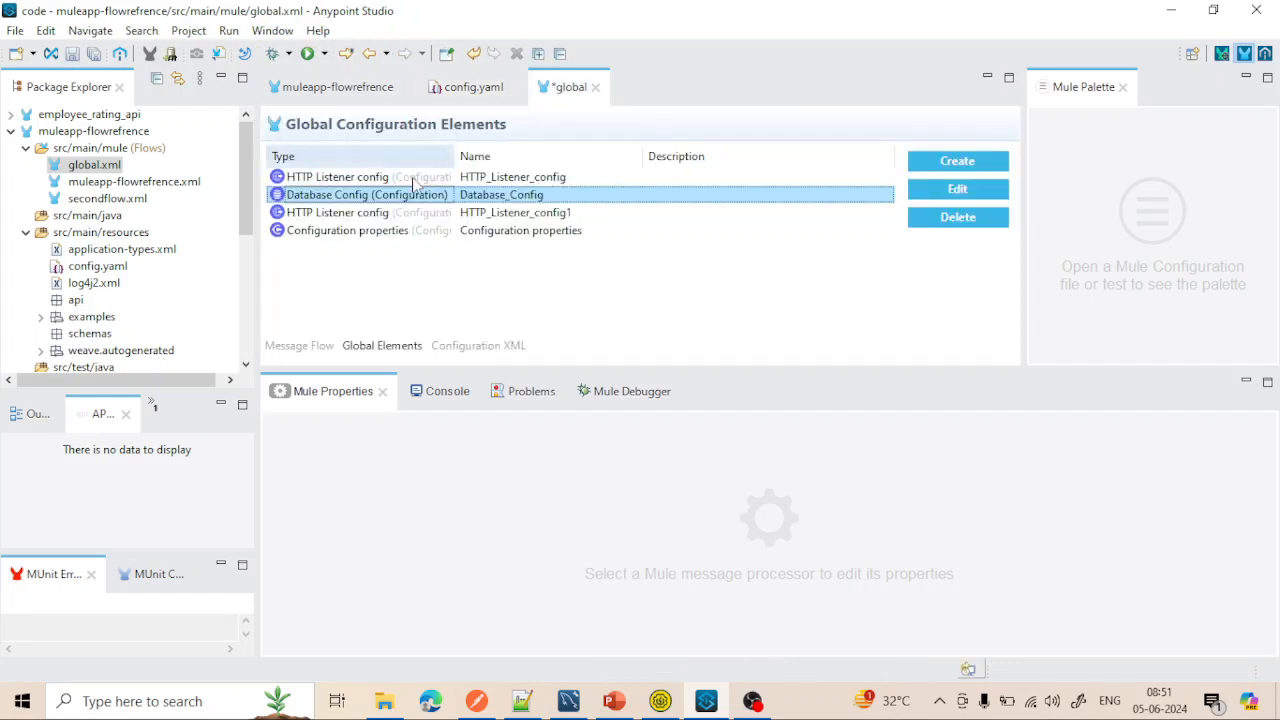
Step: Inspect which file the Configuration properties global element references, and close it without changes
{"action": "double_click", "coordinate": [352, 232]}
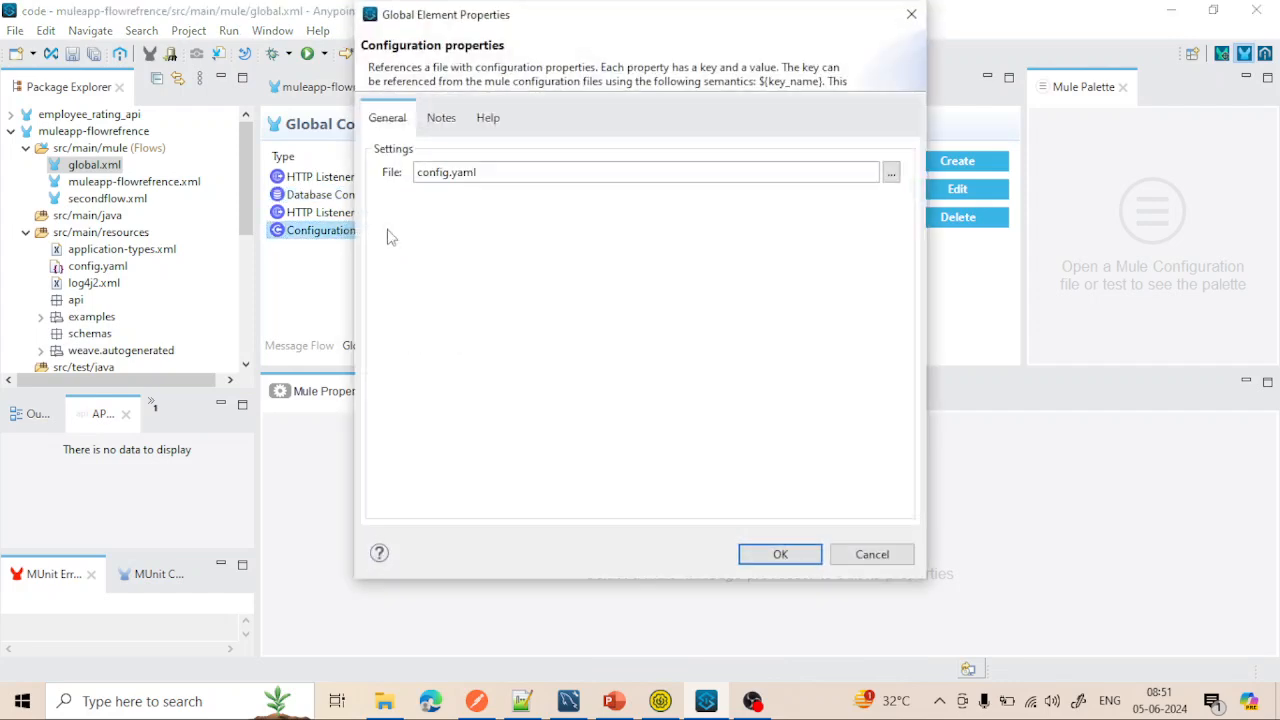
{"action": "left_click_drag", "start_coordinate": [492, 172], "coordinate": [414, 172]}
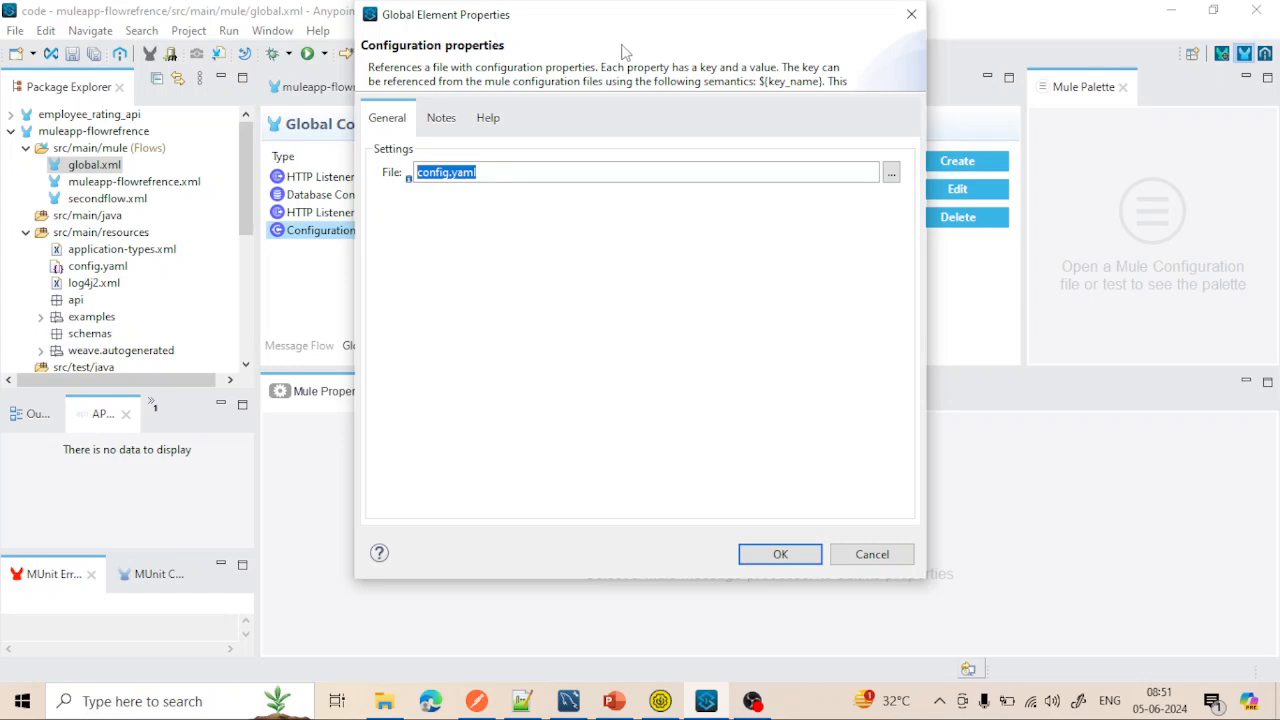
{"action": "left_click_drag", "start_coordinate": [555, 26], "coordinate": [780, 34]}
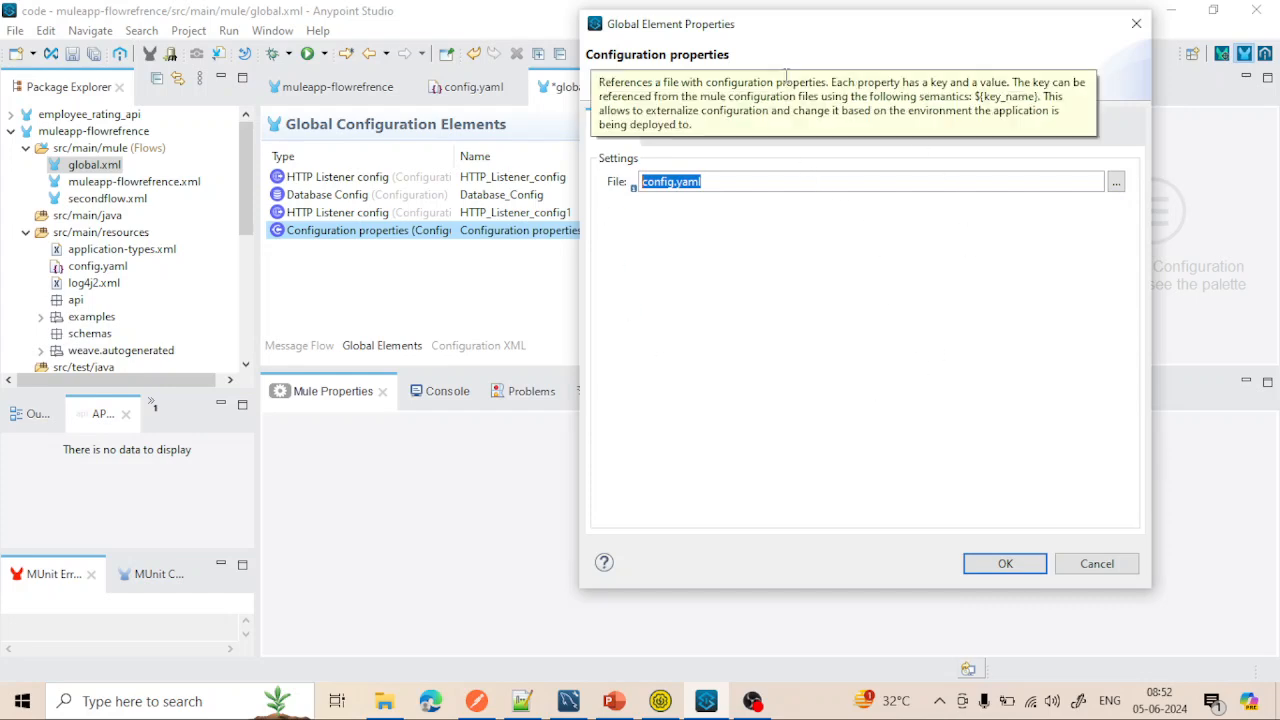
{"action": "left_click", "coordinate": [727, 181]}
{"action": "left_click_drag", "start_coordinate": [727, 181], "coordinate": [640, 181]}
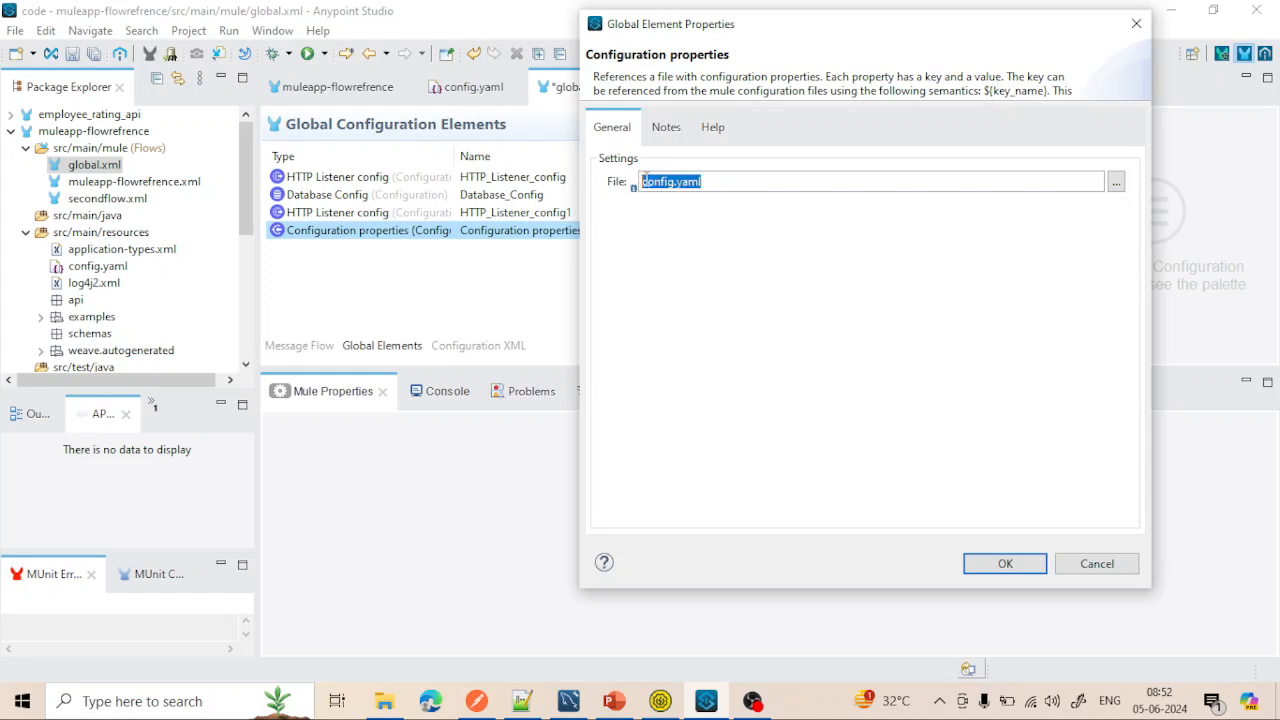
{"action": "left_click_drag", "start_coordinate": [986, 90], "coordinate": [1055, 92]}
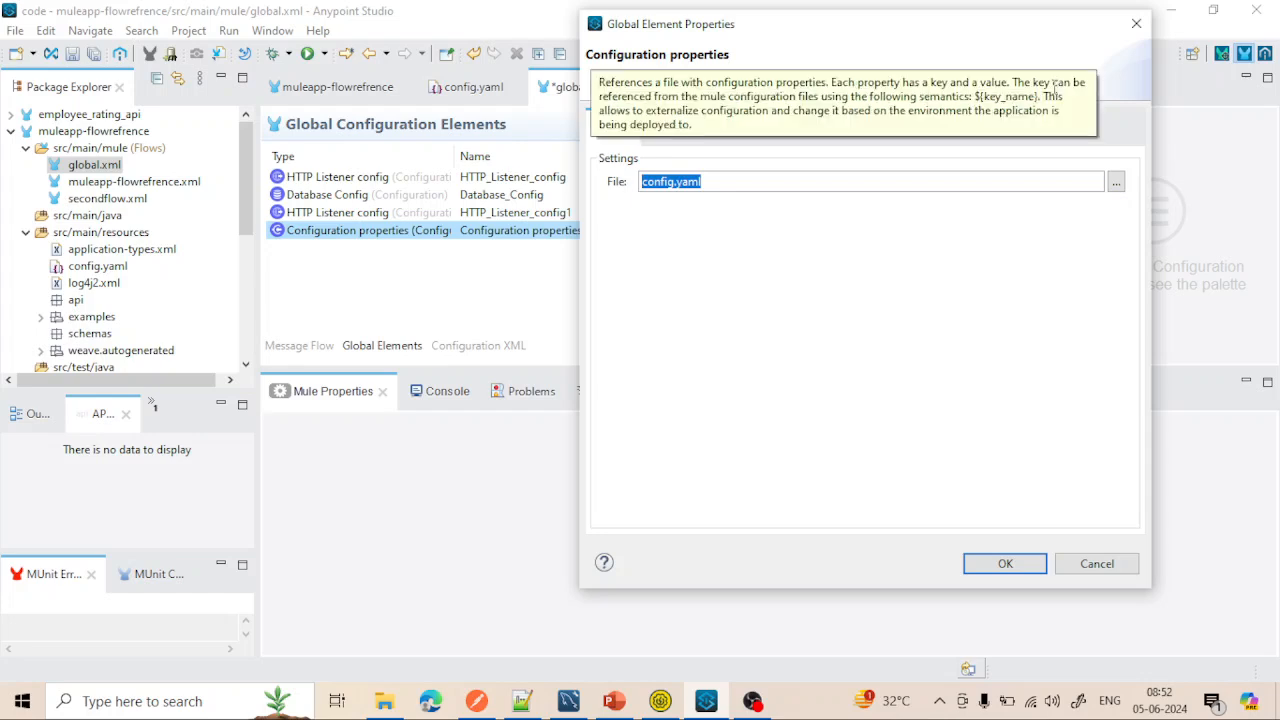
{"action": "left_click", "coordinate": [1137, 25]}
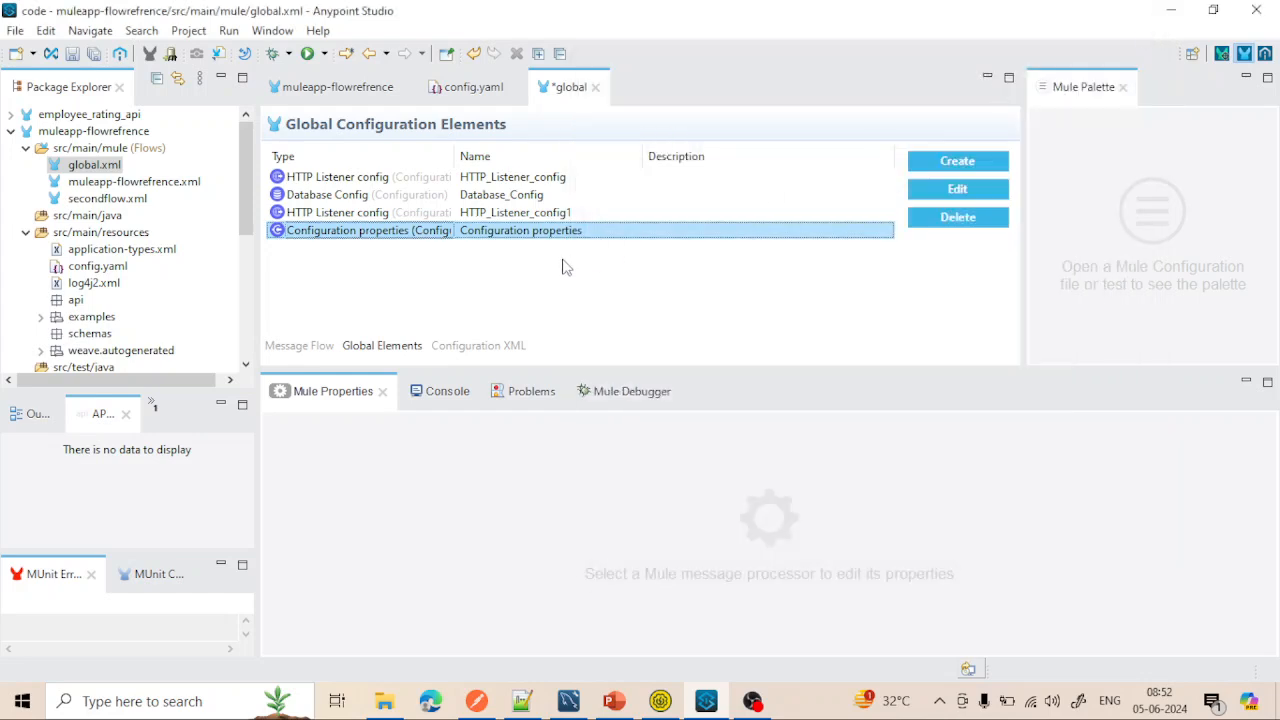
{"action": "double_click", "coordinate": [510, 232]}
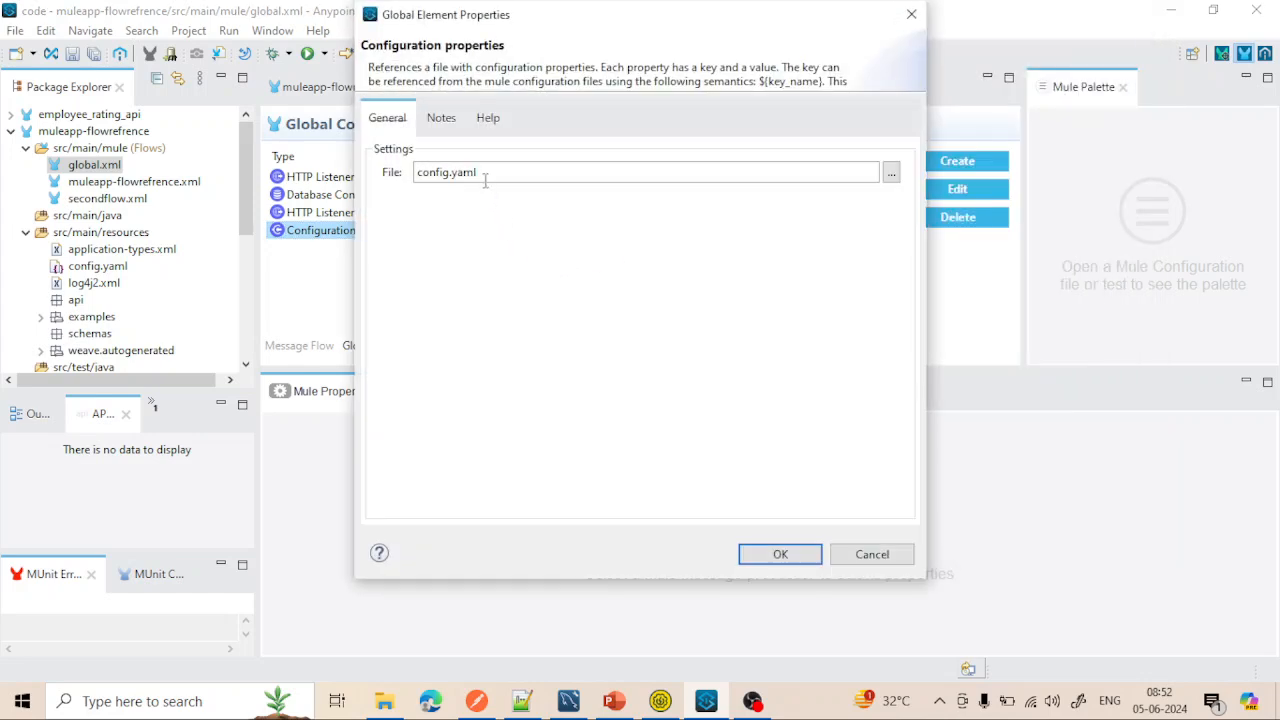
{"action": "left_click", "coordinate": [911, 14]}
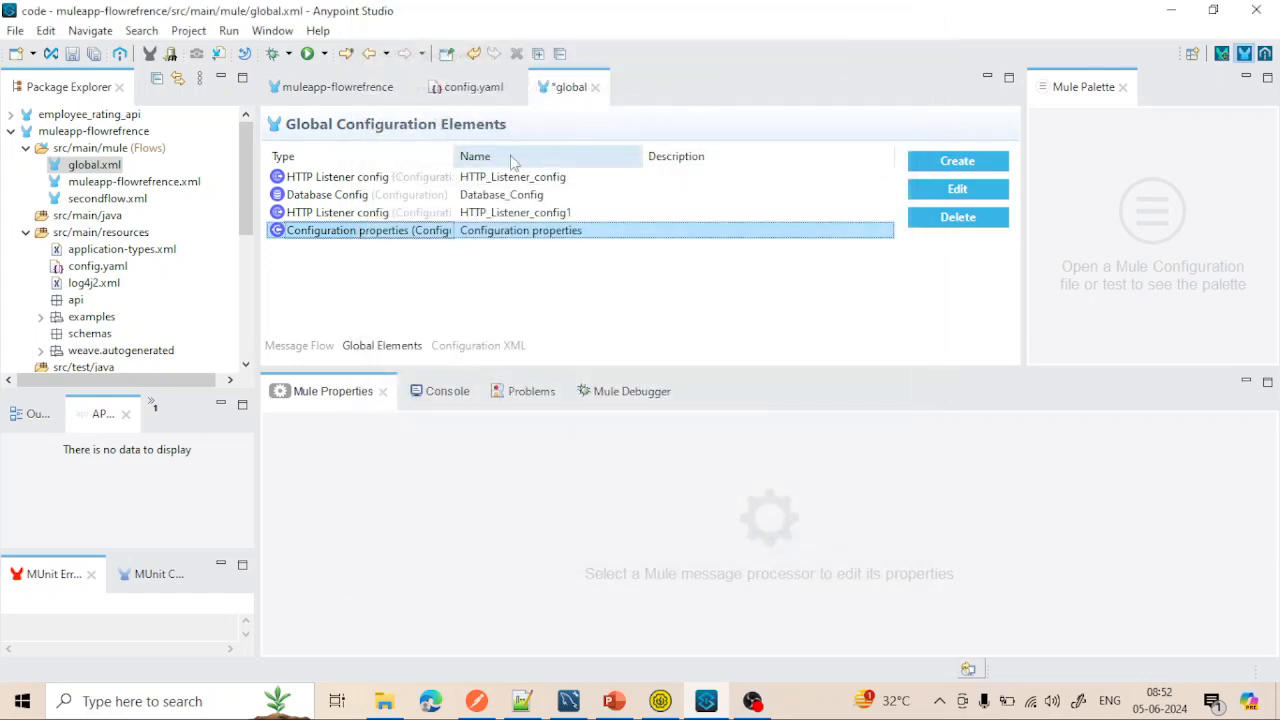
Step: Inspect the connection settings of HTTP_Listener_config and Database_Config, closing both without changes
{"action": "double_click", "coordinate": [390, 180]}
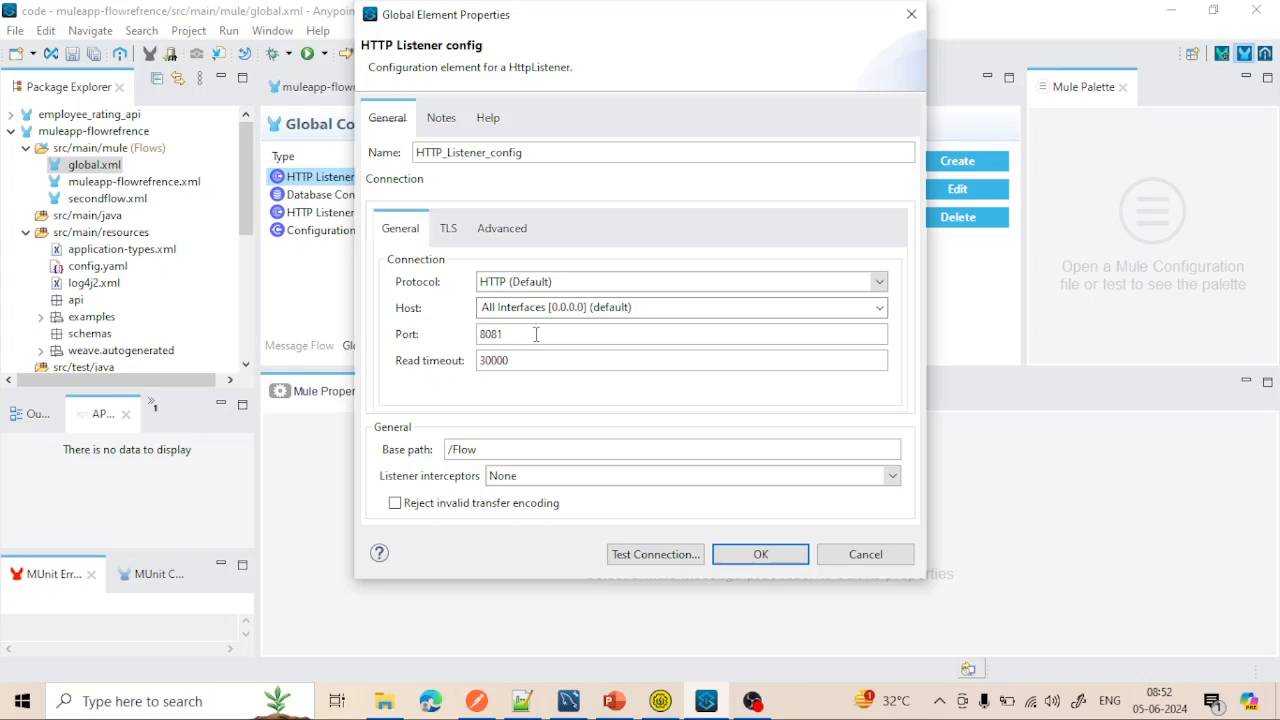
{"action": "left_click", "coordinate": [910, 14]}
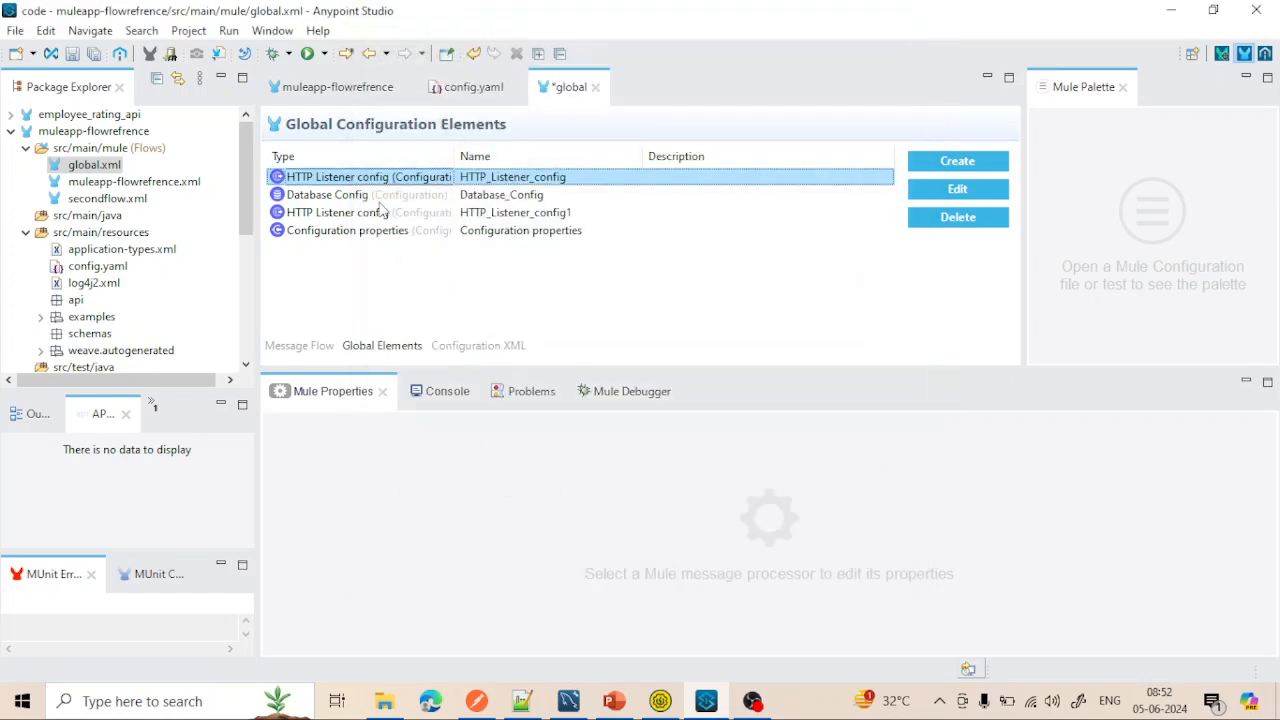
{"action": "double_click", "coordinate": [382, 197]}
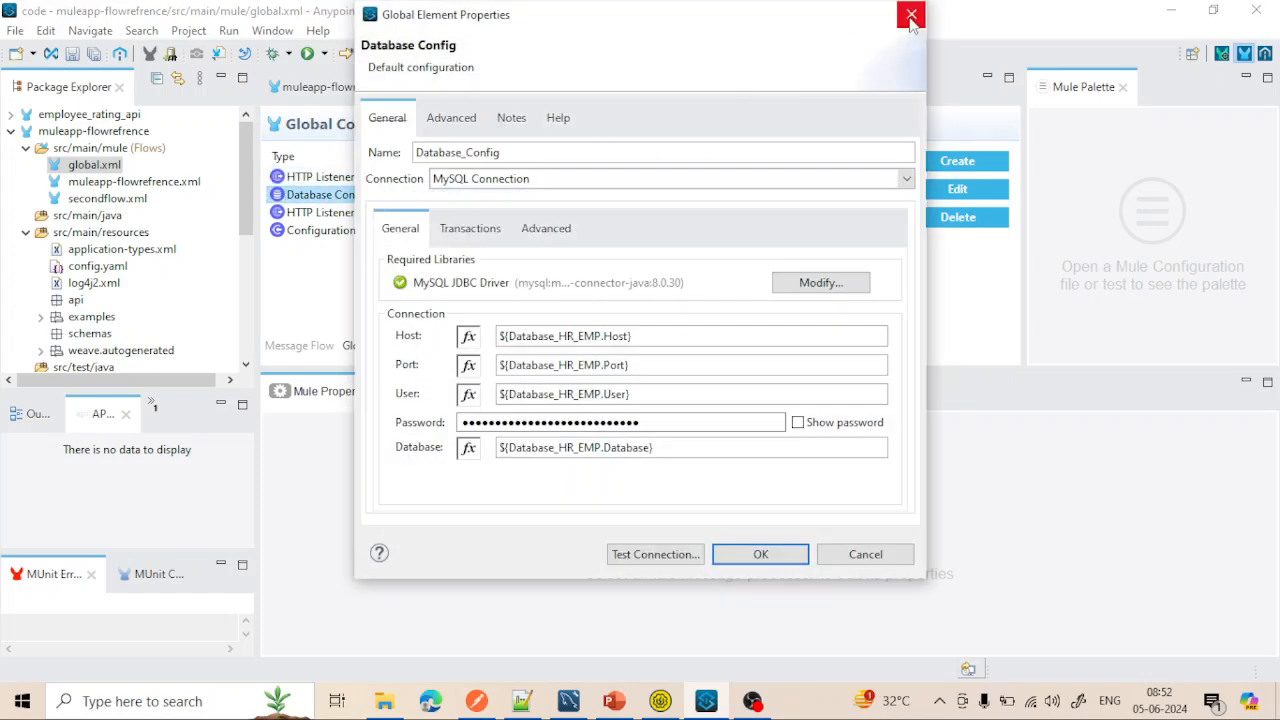
{"action": "left_click", "coordinate": [910, 16]}
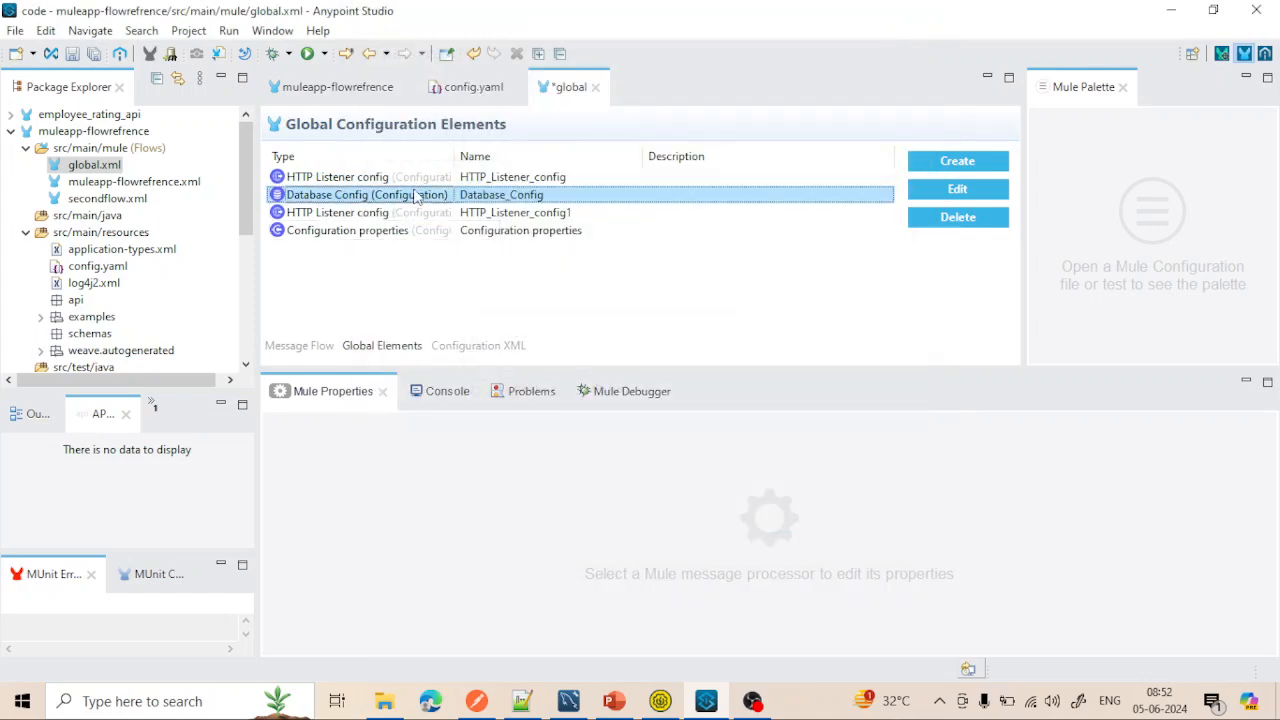
Step: Replace the hardcoded port of HTTP_Listener_config with the property reference ${http.port}
{"action": "double_click", "coordinate": [420, 177]}
{"action": "left_click", "coordinate": [539, 338]}
{"action": "key", "text": "BackSpace"}
{"action": "key", "text": "BackSpace"}
{"action": "key", "text": "BackSpace"}
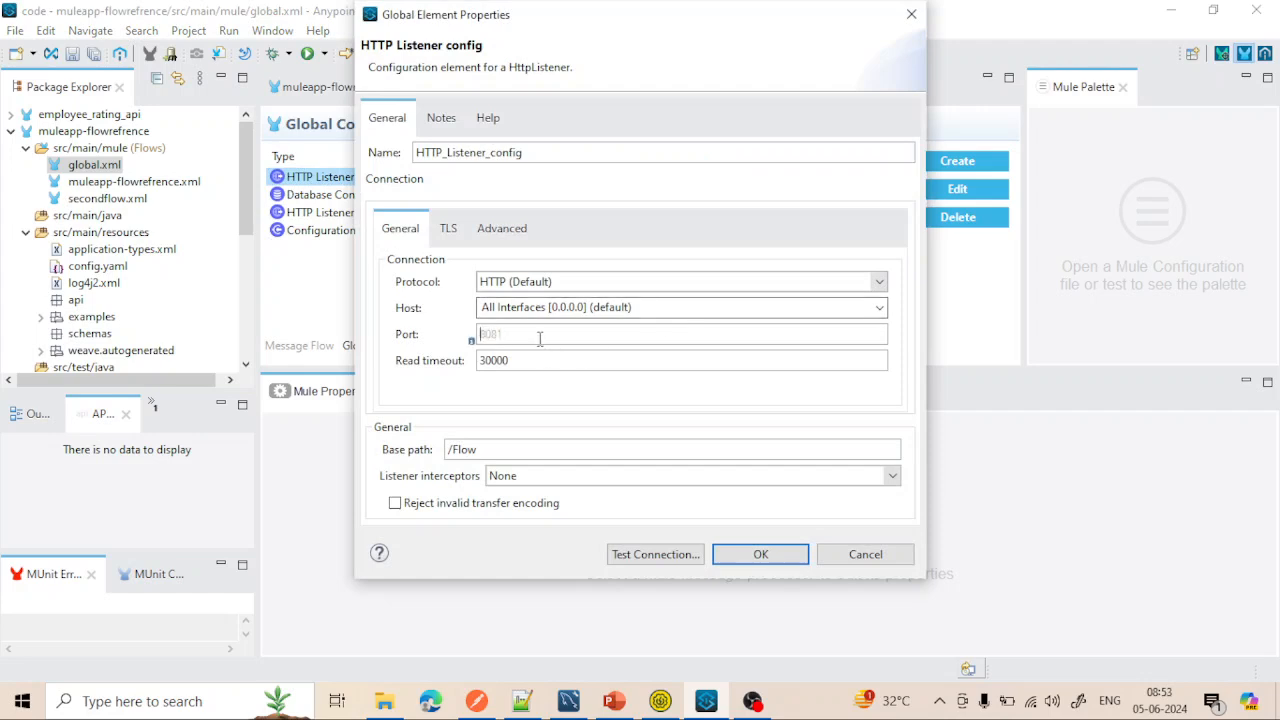
{"action": "type", "text": "$"}
{"action": "key", "text": "BackSpace"}
{"action": "type", "text": "#"}
{"action": "key", "text": "BackSpace"}
{"action": "type", "text": "${http.port"}
Step: Test the connection of HTTP_Listener_config and confirm the element's changes
{"action": "left_click", "coordinate": [652, 555]}
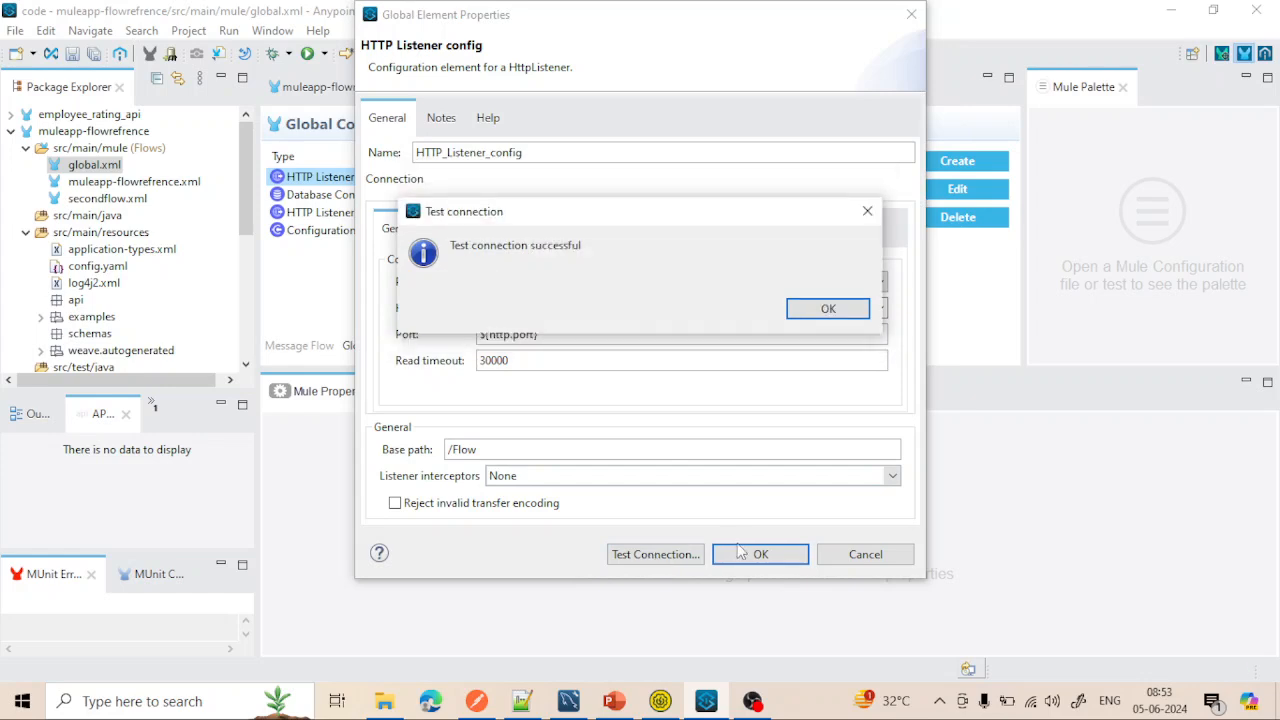
{"action": "left_click", "coordinate": [829, 310]}
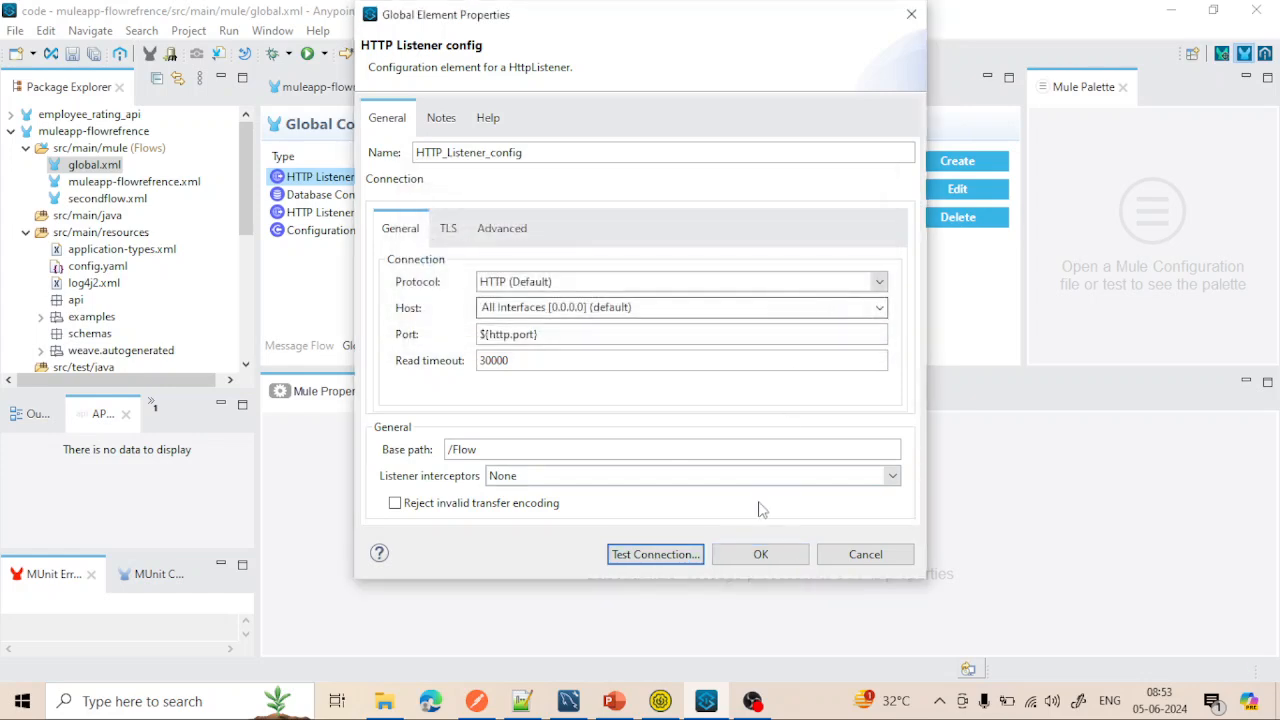
{"action": "left_click", "coordinate": [760, 555]}
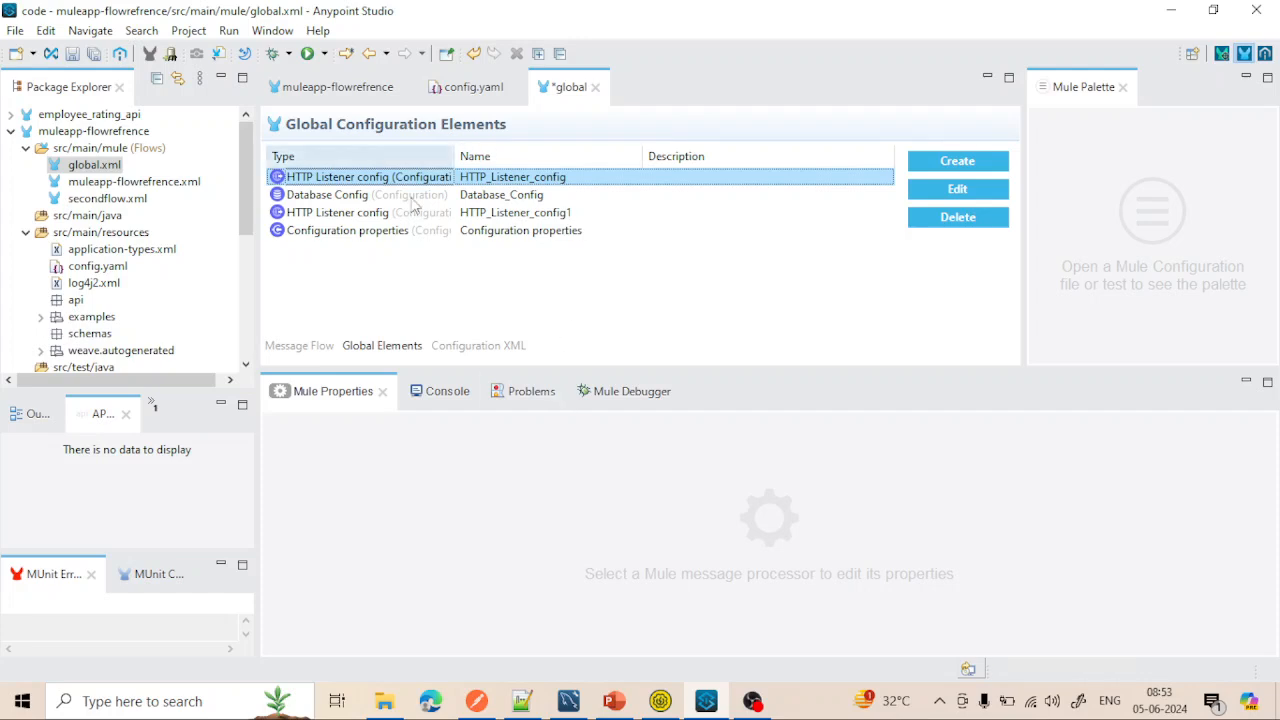
Step: Open muleapp-flowrefrence.xml and launch the muleapp-flowrefrence project in debug mode, saving the changes to global
{"action": "left_click", "coordinate": [475, 88]}
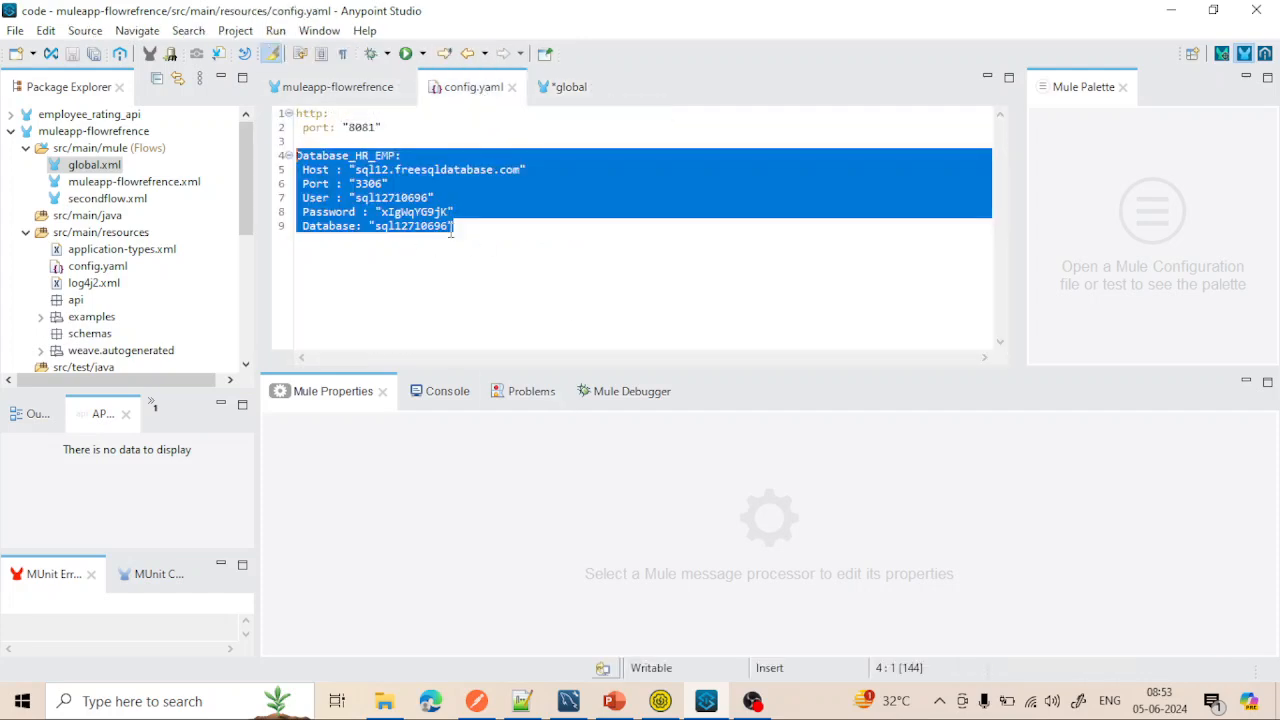
{"action": "double_click", "coordinate": [180, 185]}
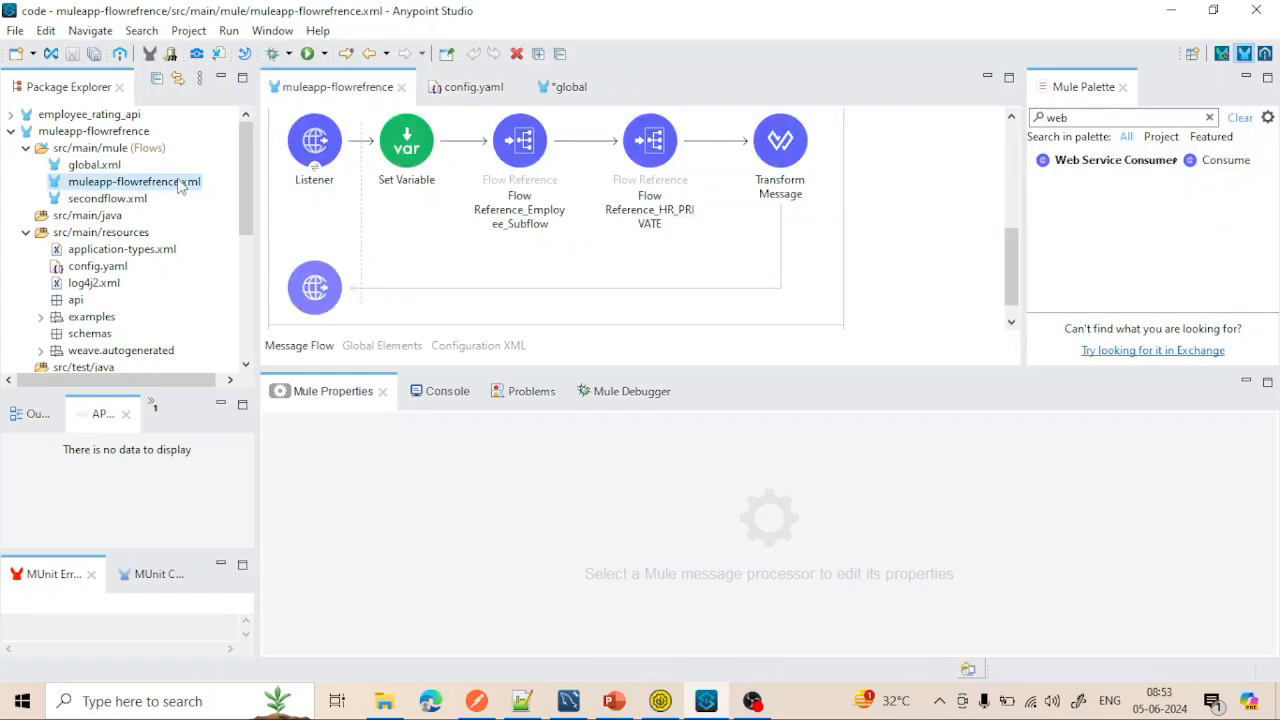
{"action": "right_click", "coordinate": [919, 196]}
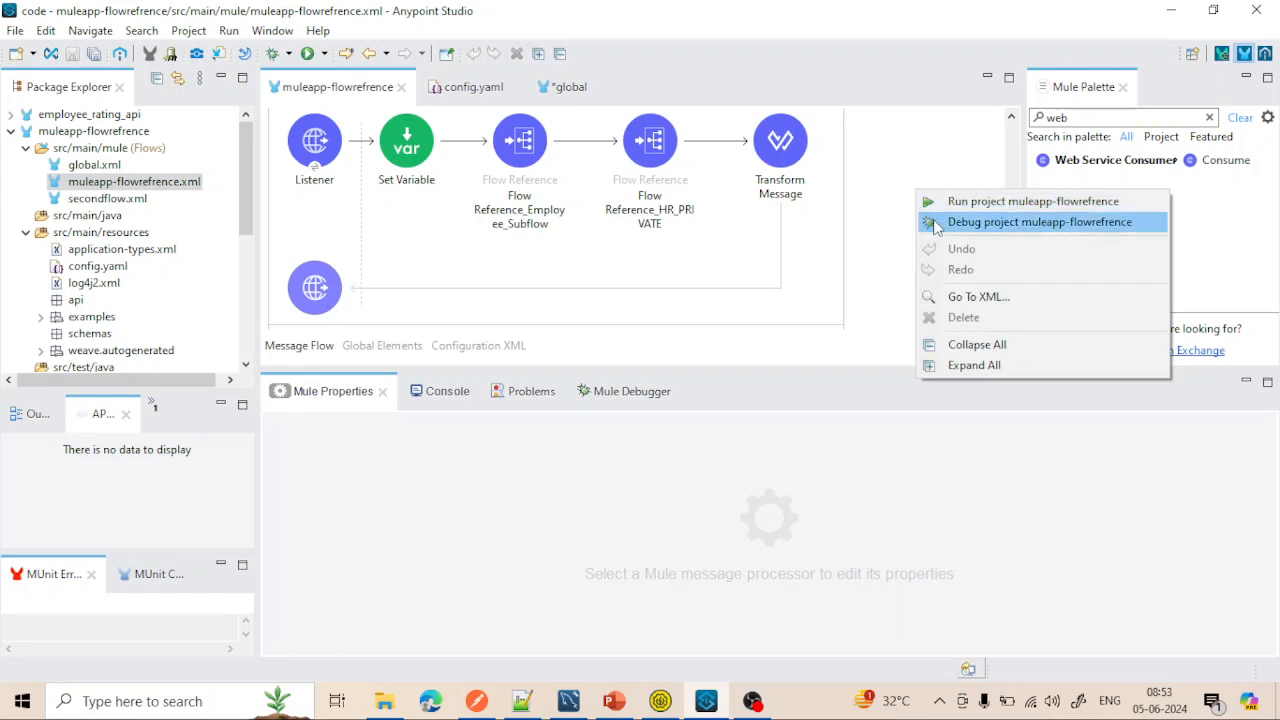
{"action": "left_click", "coordinate": [936, 225]}
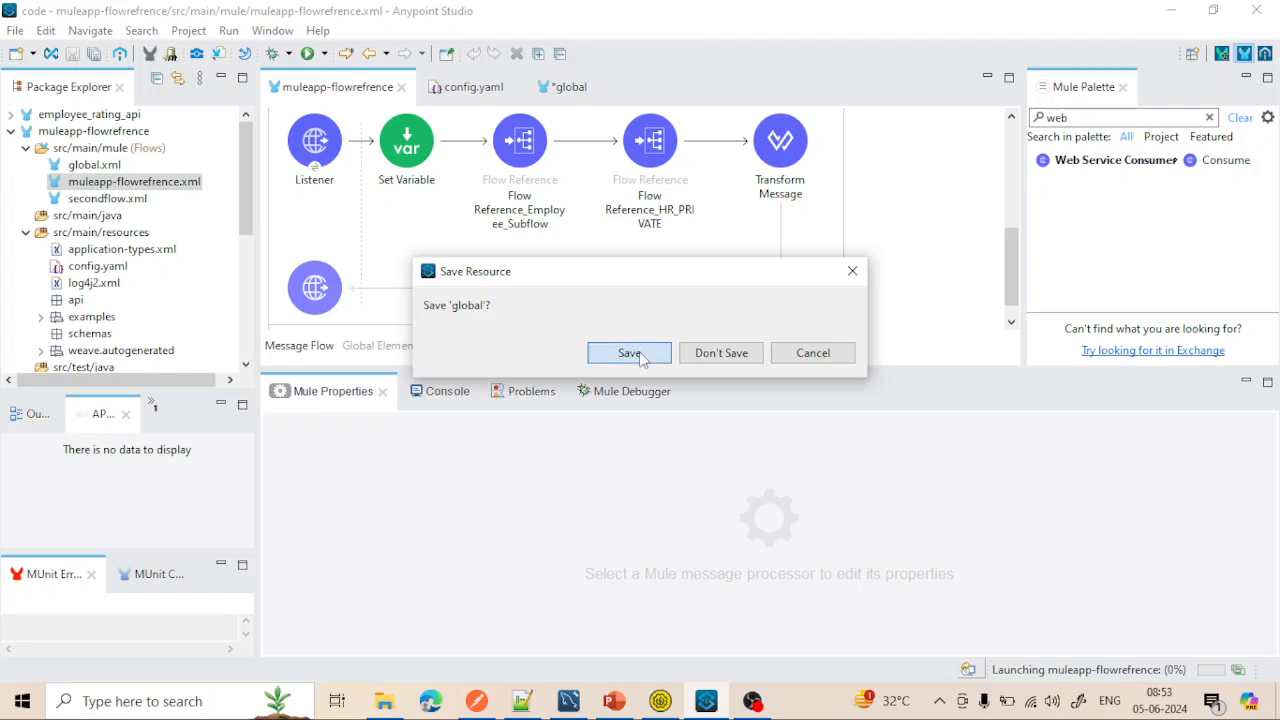
{"action": "left_click", "coordinate": [640, 355]}
Step: Add a breakpoint to the Set Variable component of muleapp-flowrefrenceFlow and show the console output
{"action": "left_click", "coordinate": [428, 177]}
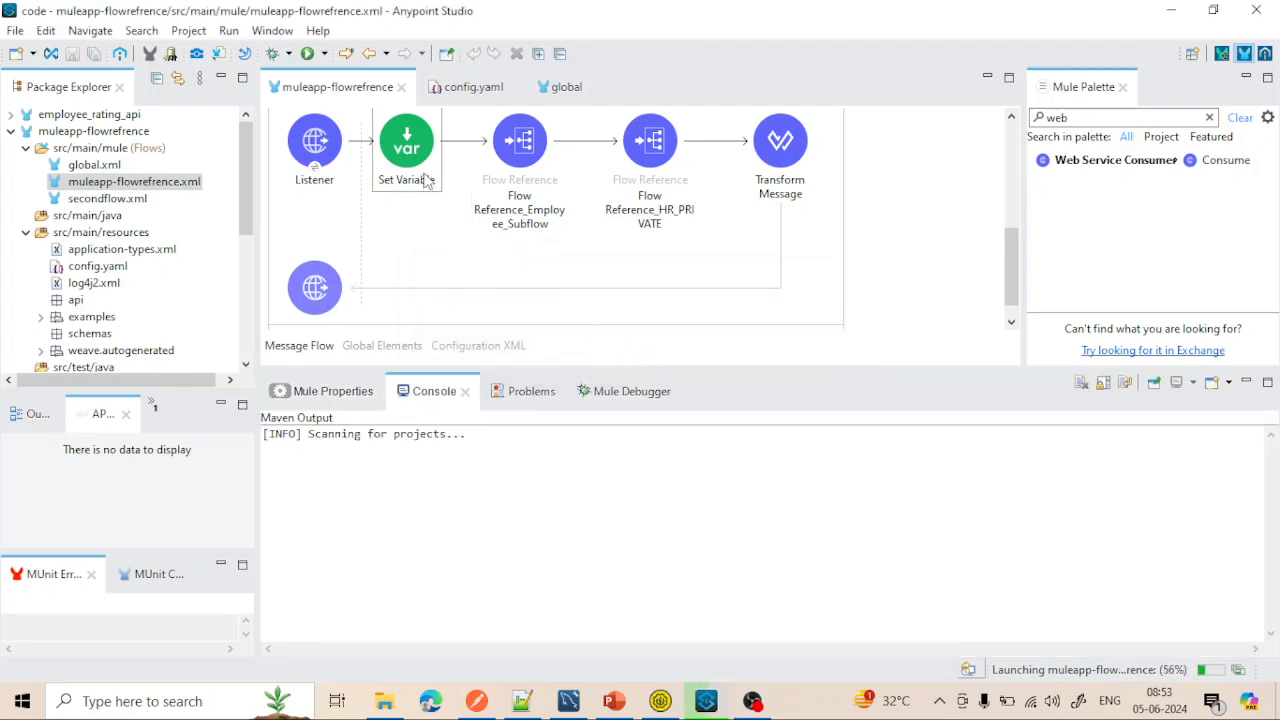
{"action": "right_click", "coordinate": [418, 157]}
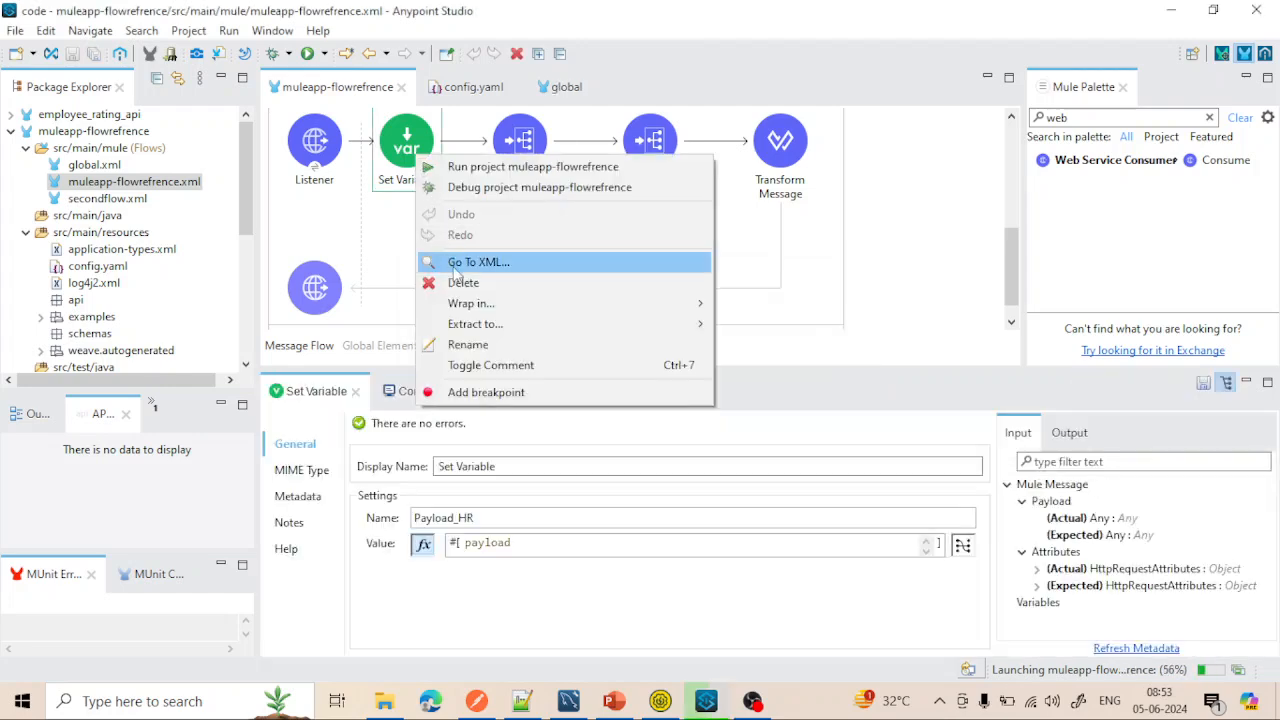
{"action": "left_click", "coordinate": [486, 392]}
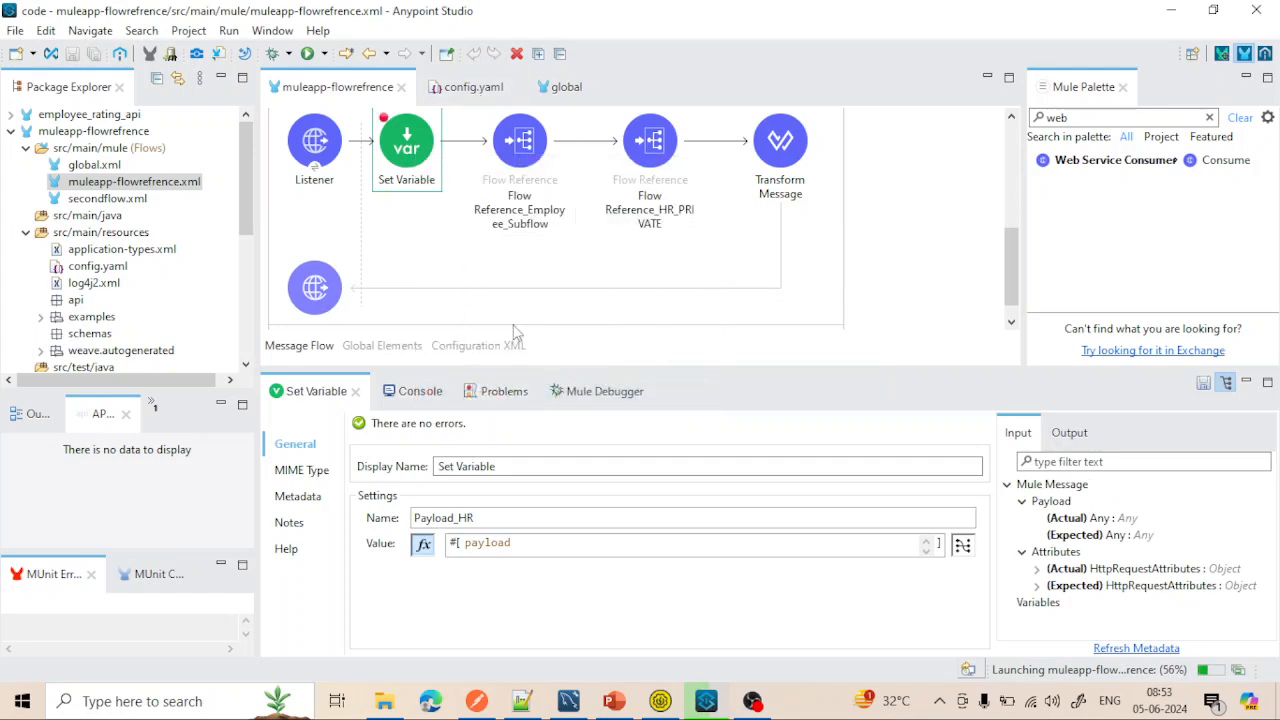
{"action": "left_click", "coordinate": [417, 400]}
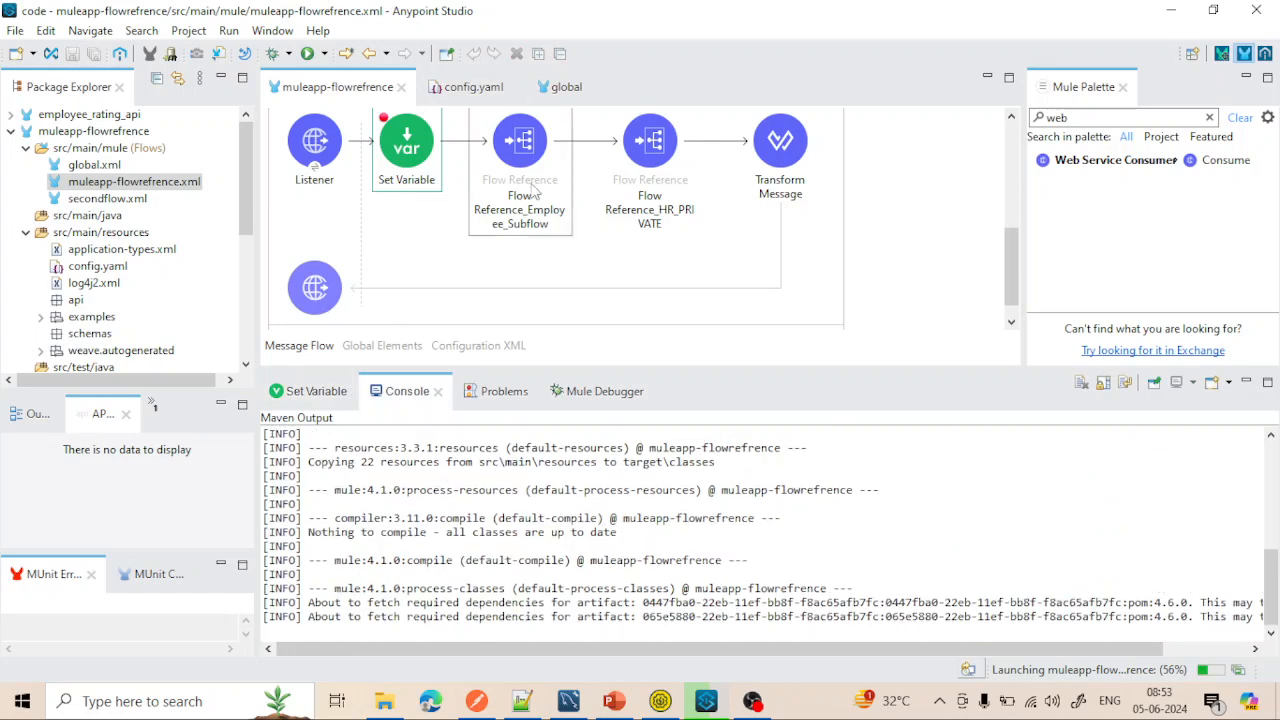
Step: Look over the flows in muleapp-flowrefrence.xml and review the password and the other entries in config.yaml
{"action": "scroll", "coordinate": [531, 191], "scroll_direction": "up", "scroll_amount": 5}
{"action": "scroll", "coordinate": [533, 191], "scroll_direction": "down", "scroll_amount": 3}
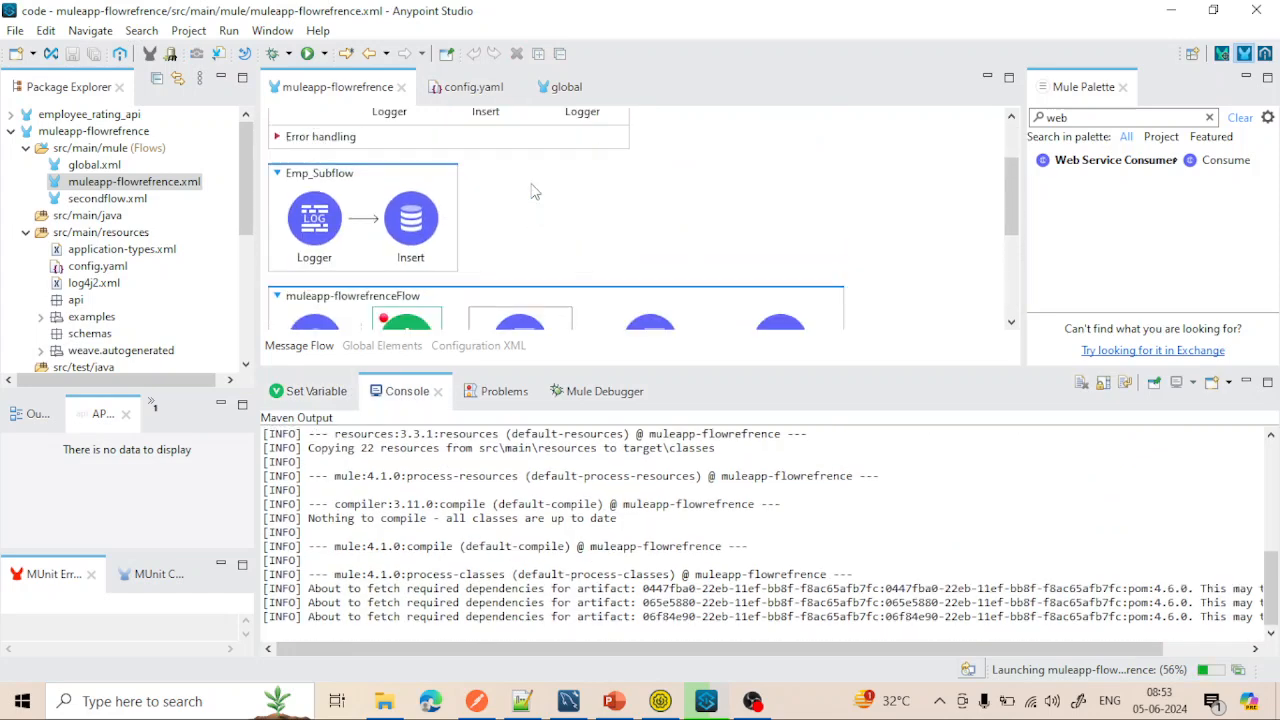
{"action": "left_click", "coordinate": [465, 90]}
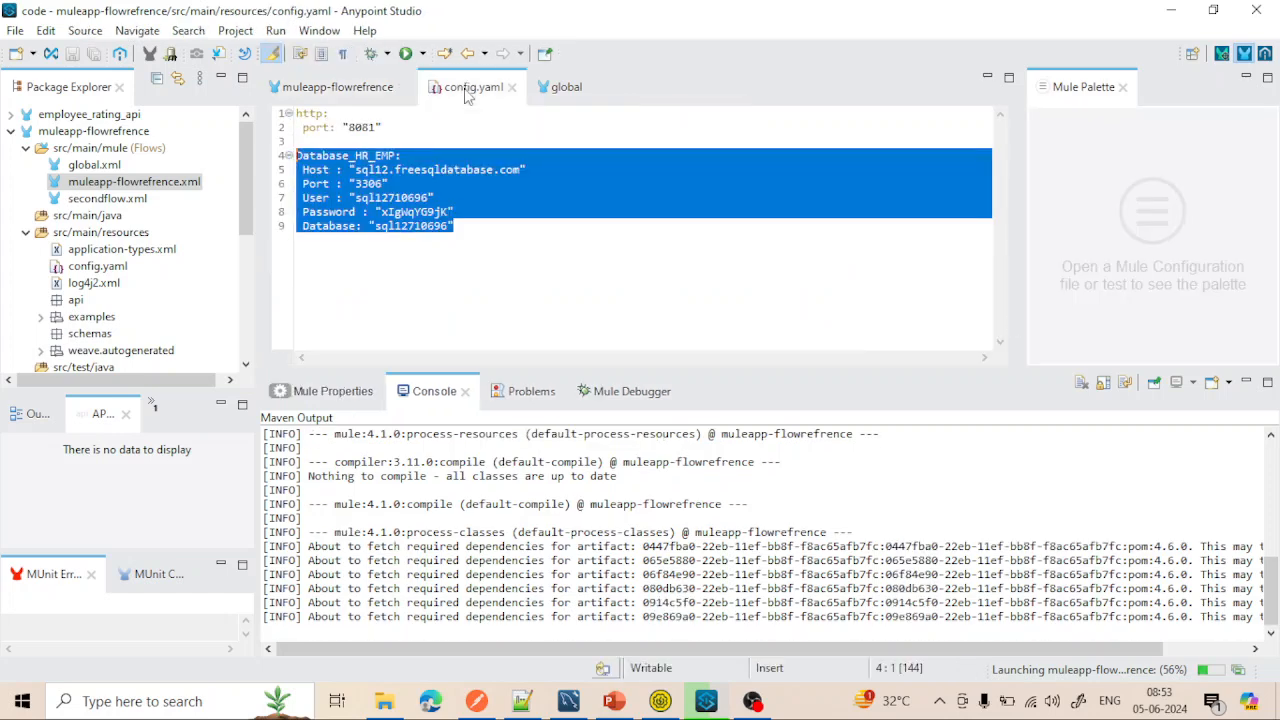
{"action": "left_click", "coordinate": [465, 229]}
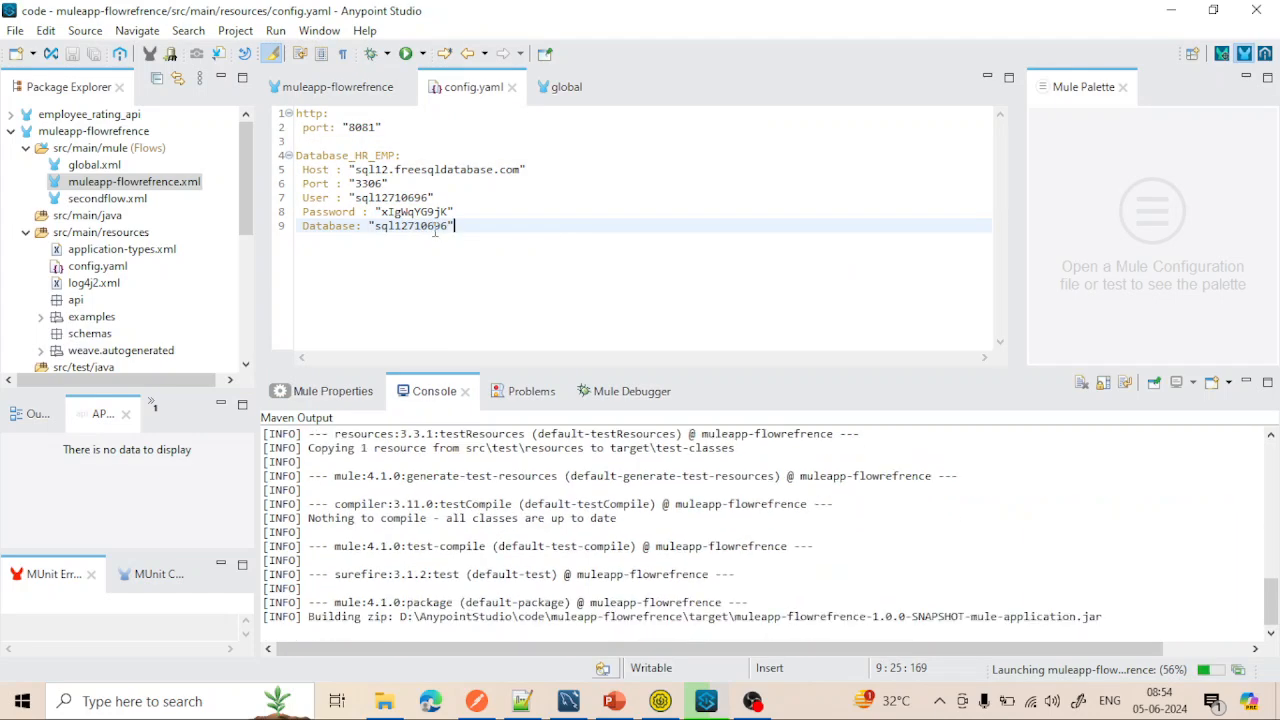
{"action": "double_click", "coordinate": [403, 211]}
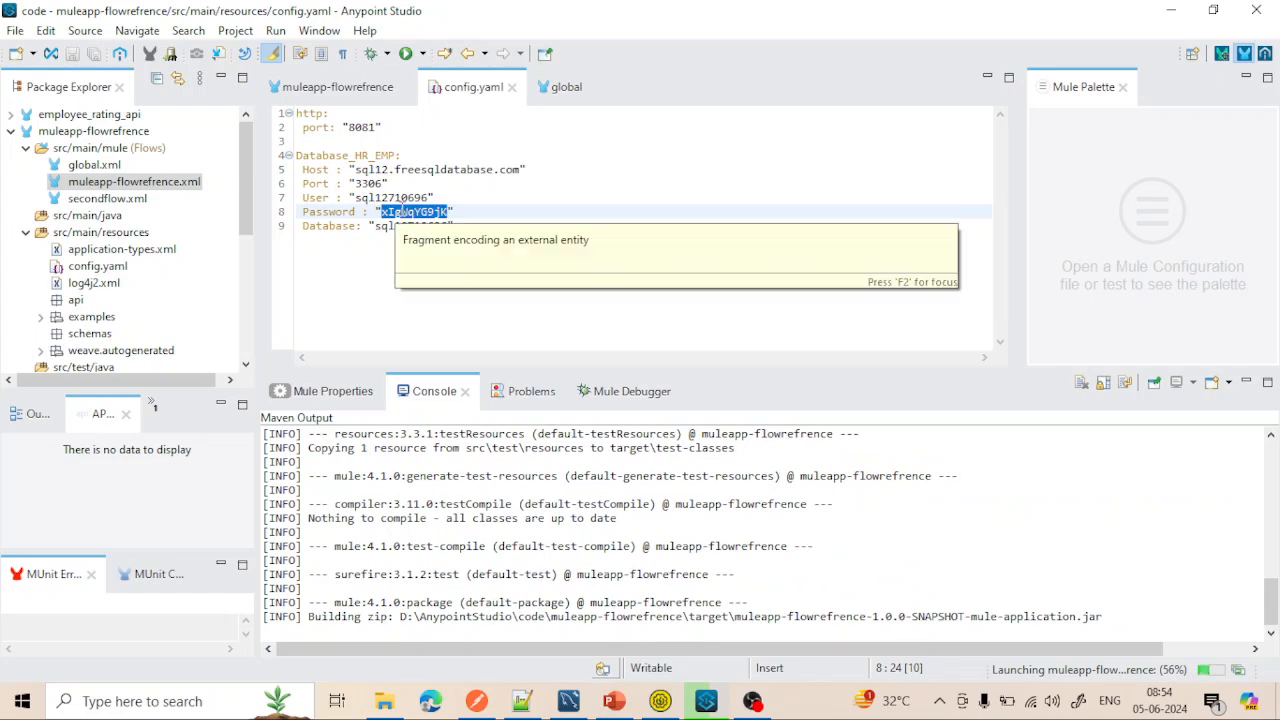
{"action": "left_click_drag", "start_coordinate": [473, 223], "coordinate": [297, 116]}
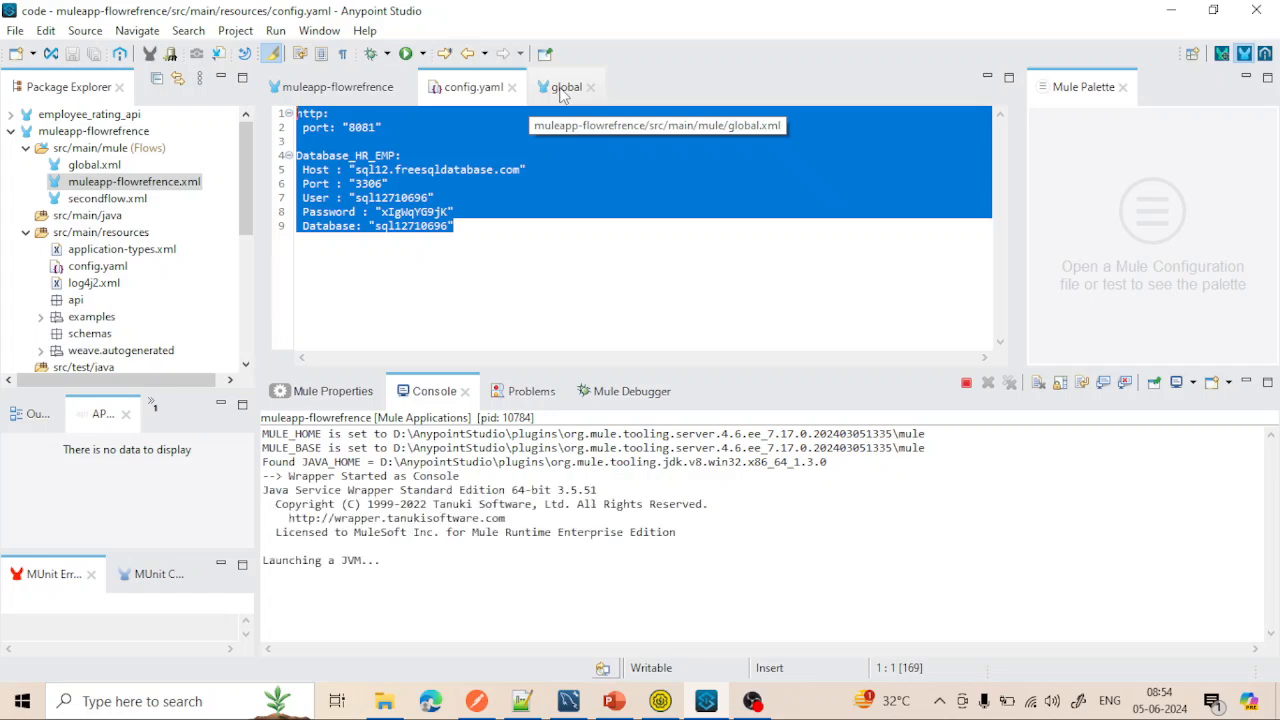
Step: Check the port reference of HTTP_Listener_config1 in the global elements, and dismiss the switch to the Mule Debug perspective
{"action": "left_click", "coordinate": [563, 88]}
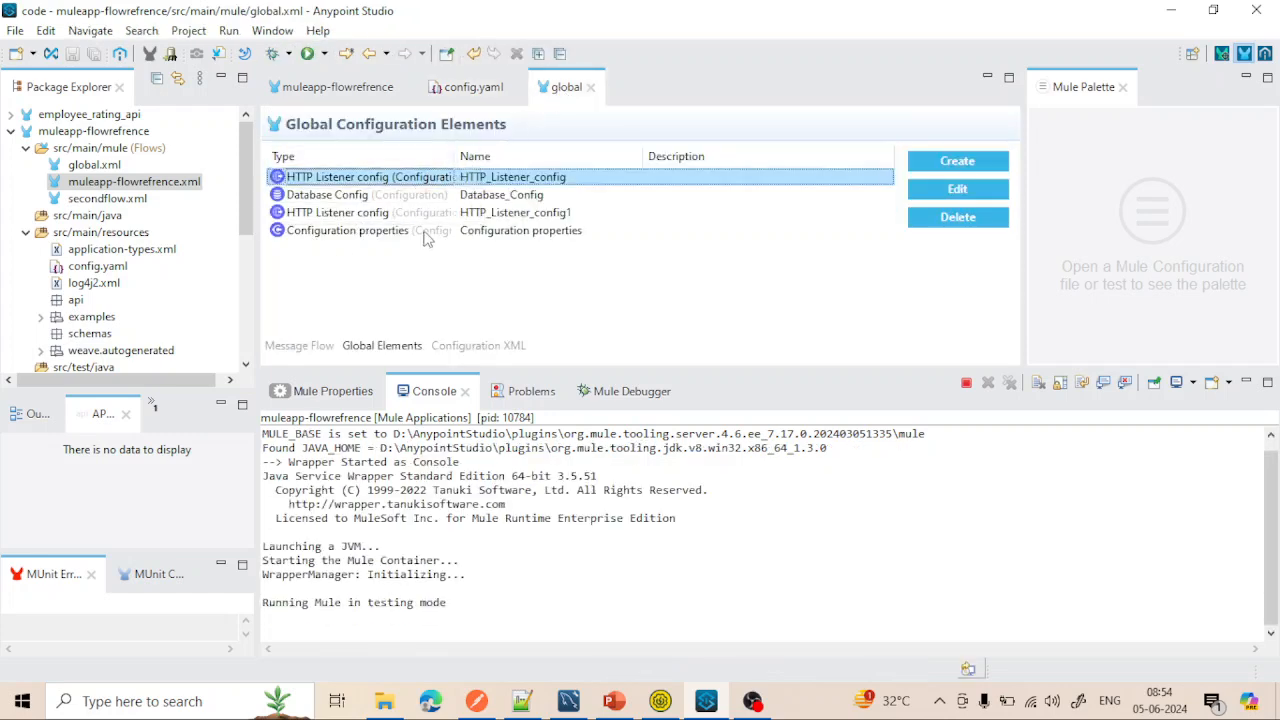
{"action": "double_click", "coordinate": [370, 218]}
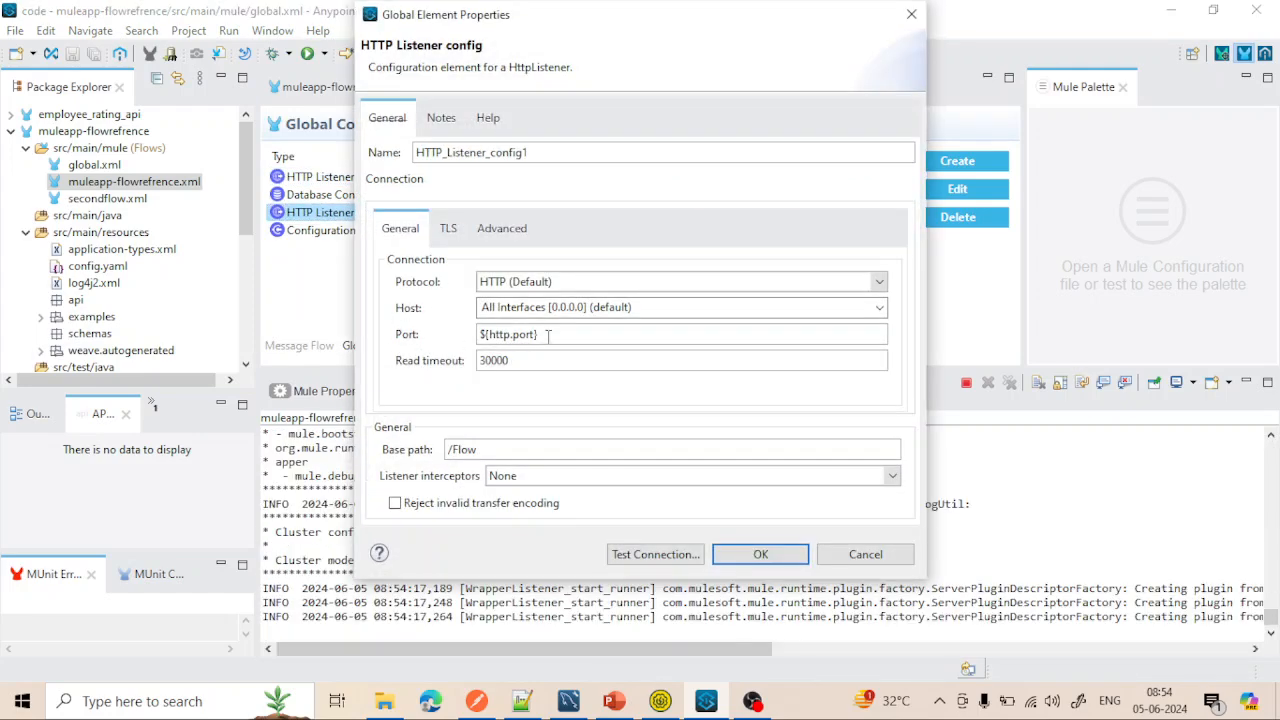
{"action": "left_click", "coordinate": [911, 17]}
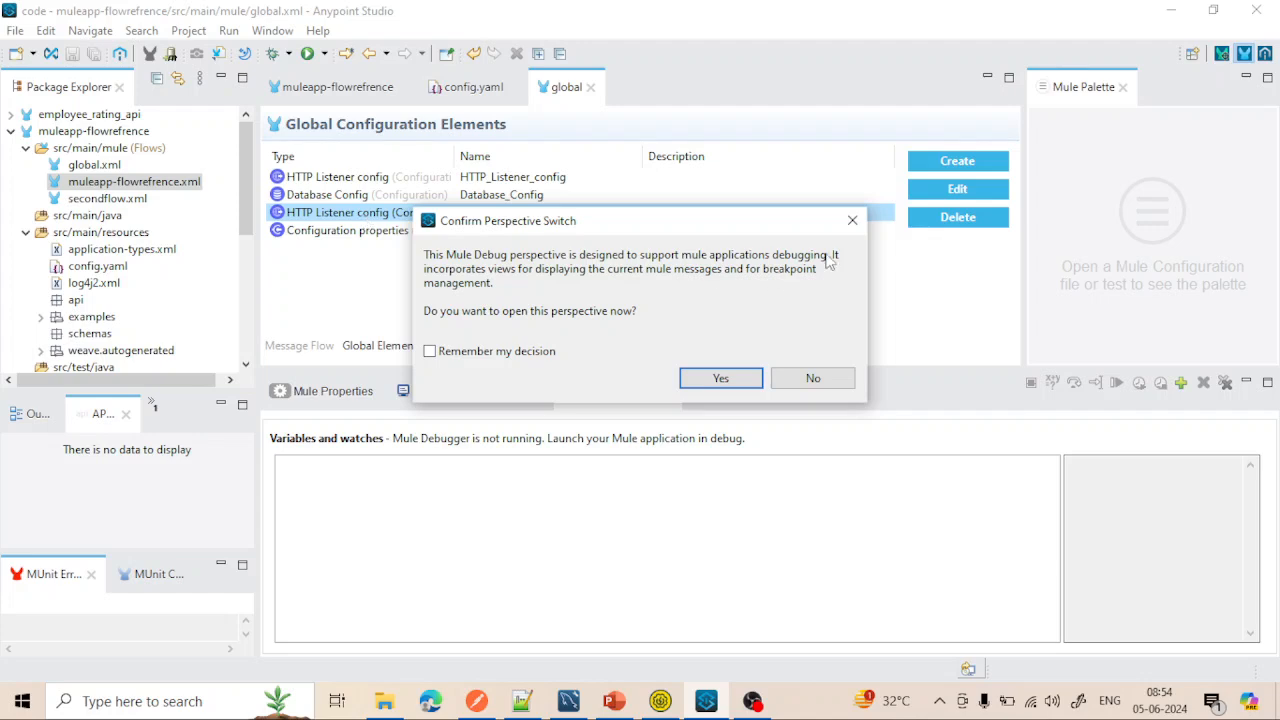
{"action": "left_click", "coordinate": [852, 220]}
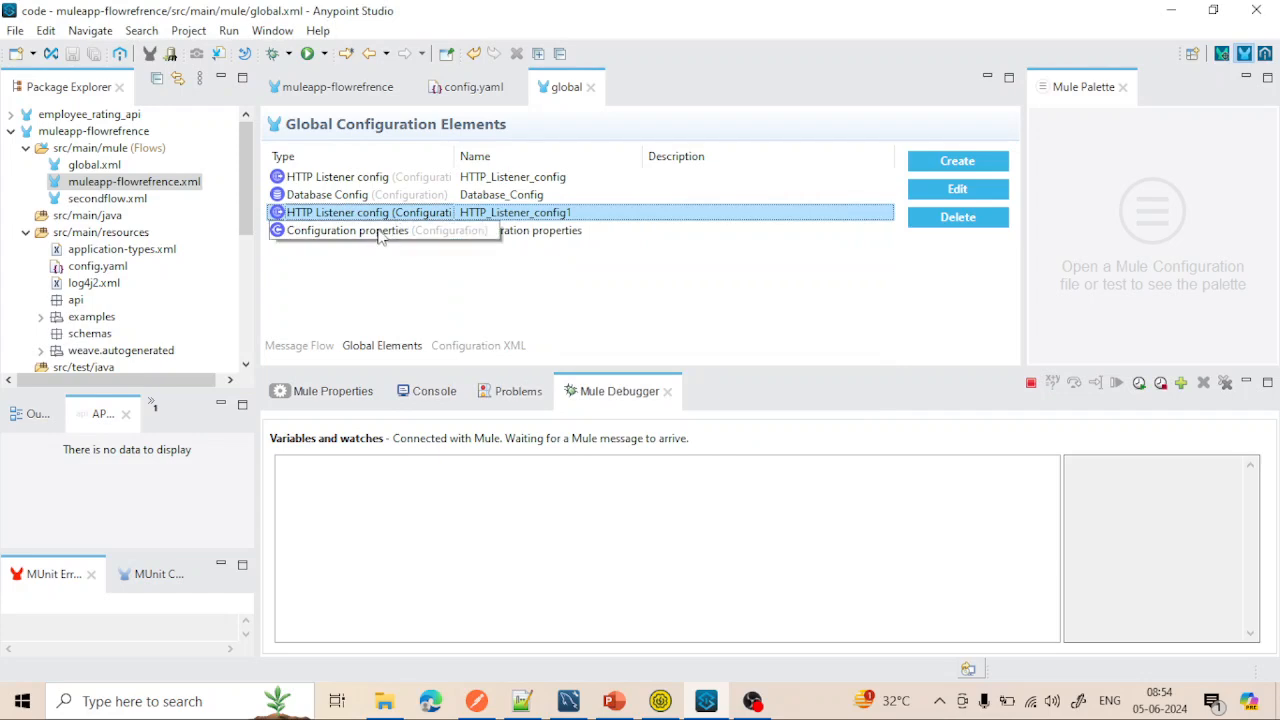
Step: Examine the plain-text Password entry of Database_HR_EMP in config.yaml
{"action": "left_click", "coordinate": [474, 88]}
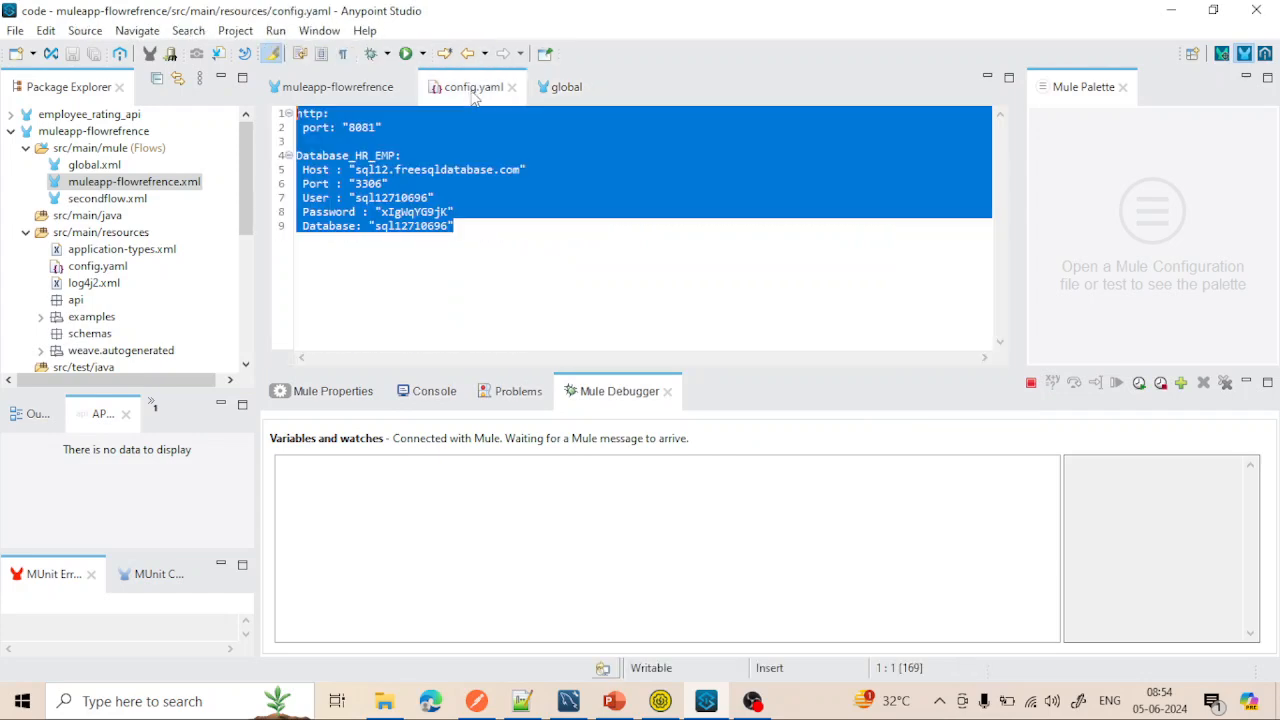
{"action": "double_click", "coordinate": [414, 212]}
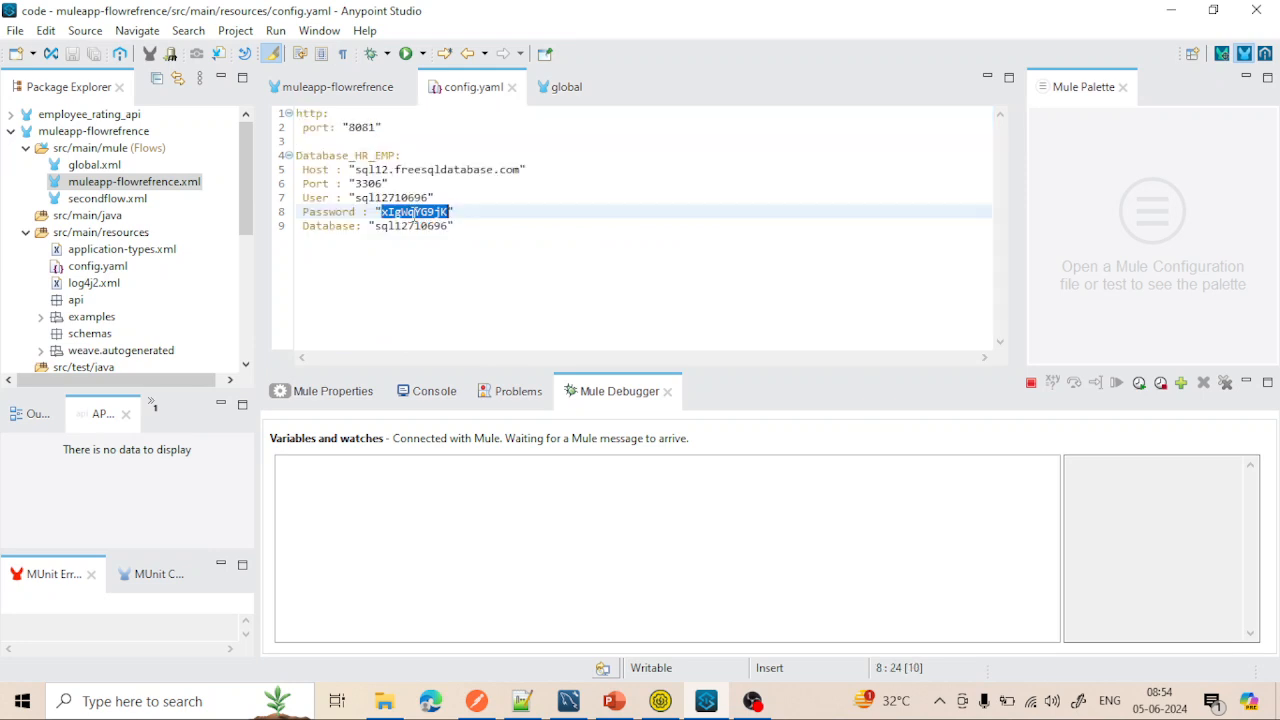
Step: Compare the config.yaml entries with the elements in global.xml and show the application's console output
{"action": "left_click", "coordinate": [565, 88]}
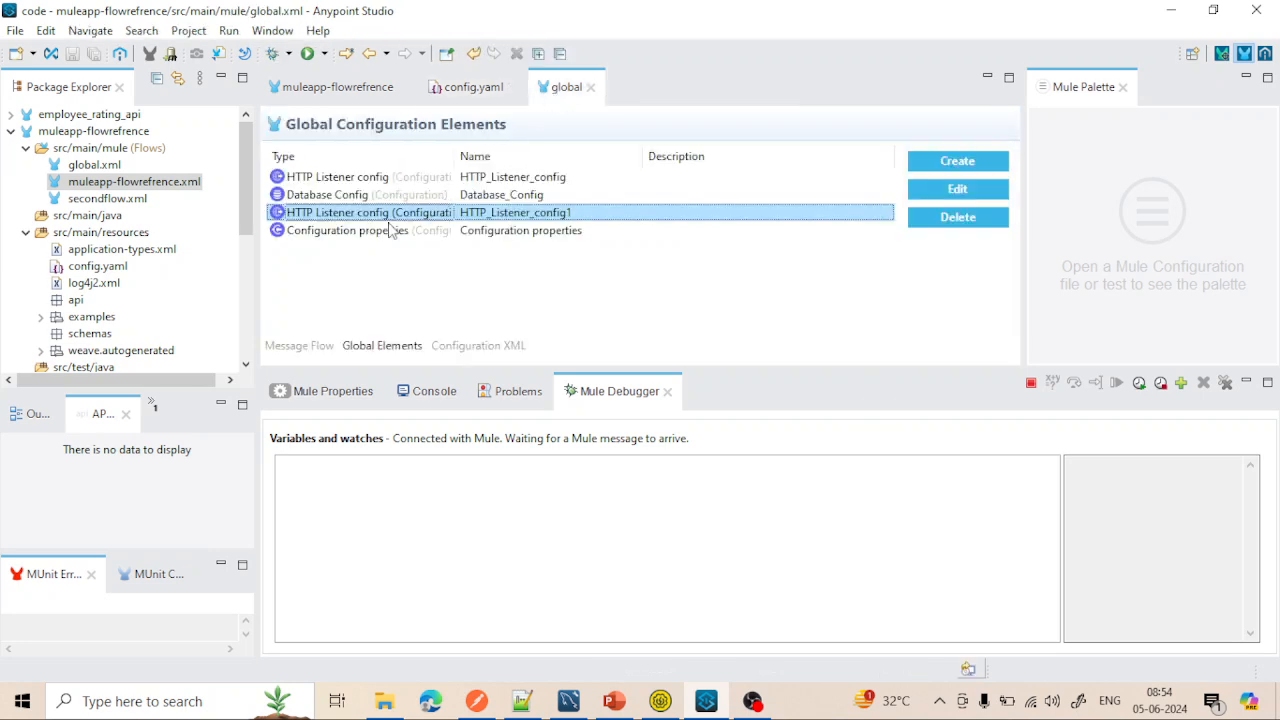
{"action": "left_click", "coordinate": [455, 88]}
{"action": "left_click", "coordinate": [420, 397]}
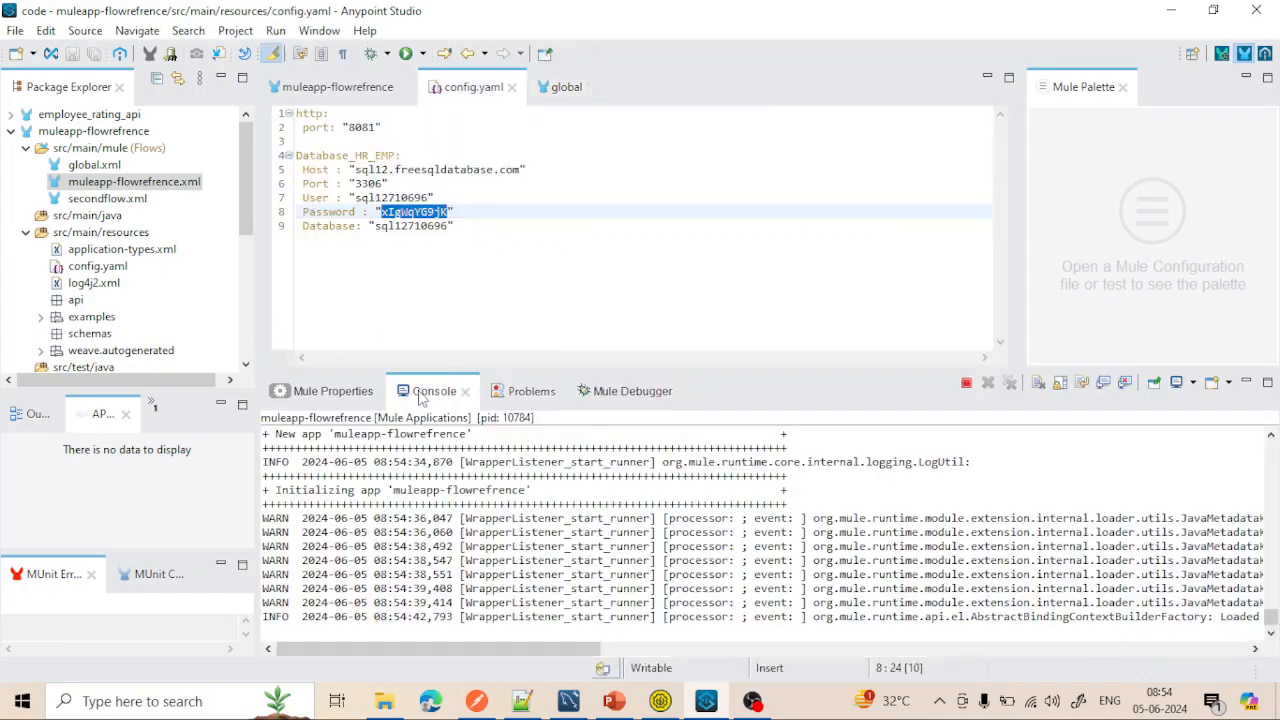
{"action": "left_click", "coordinate": [560, 90]}
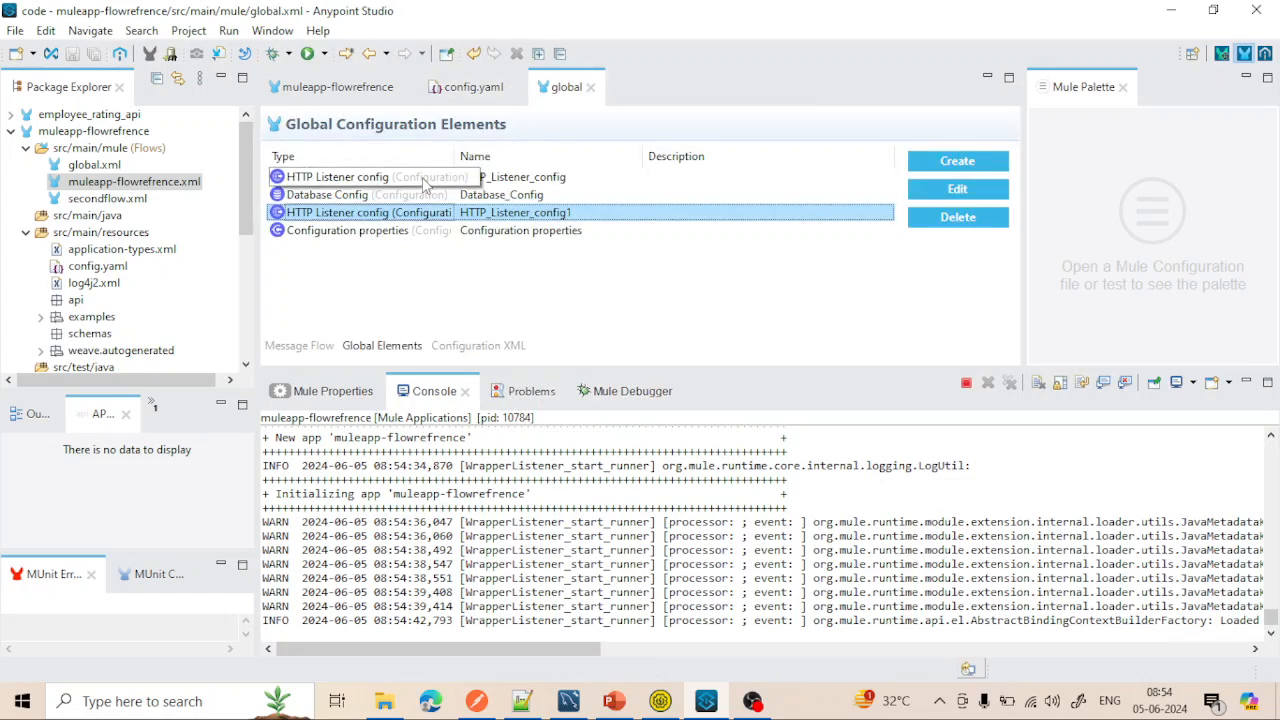
{"action": "left_click", "coordinate": [470, 90]}
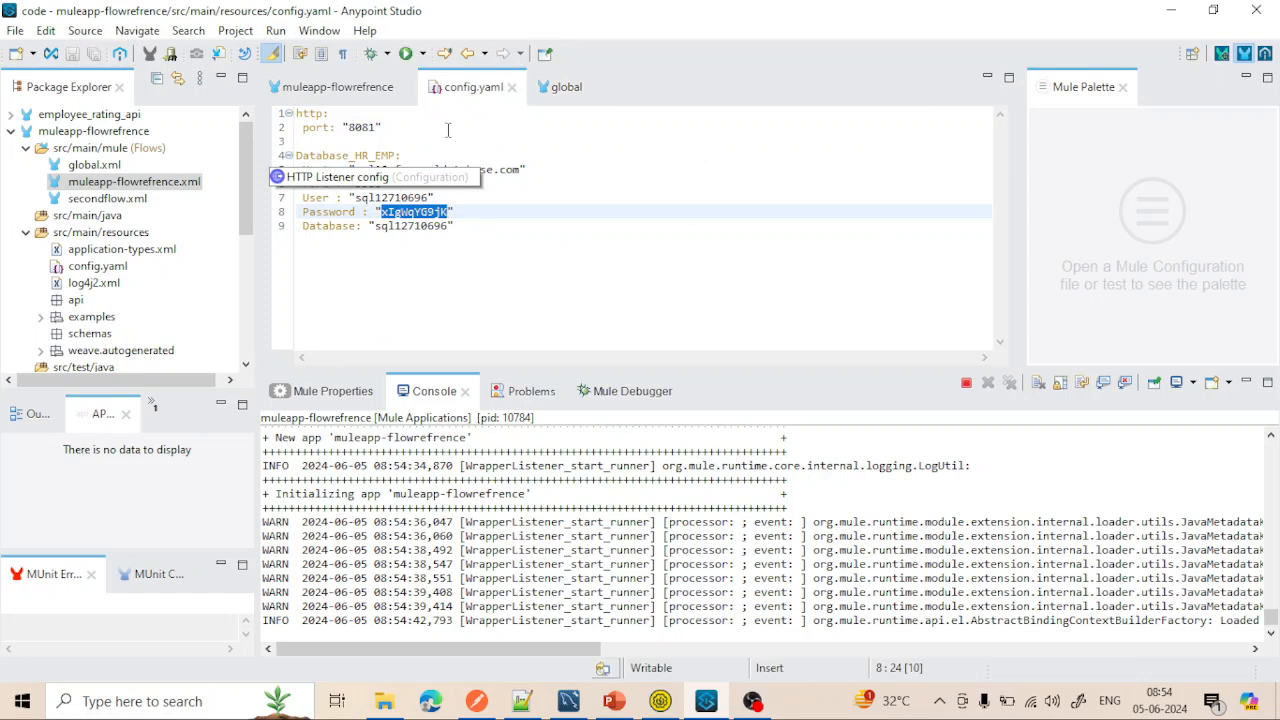
{"action": "left_click_drag", "start_coordinate": [467, 229], "coordinate": [290, 128]}
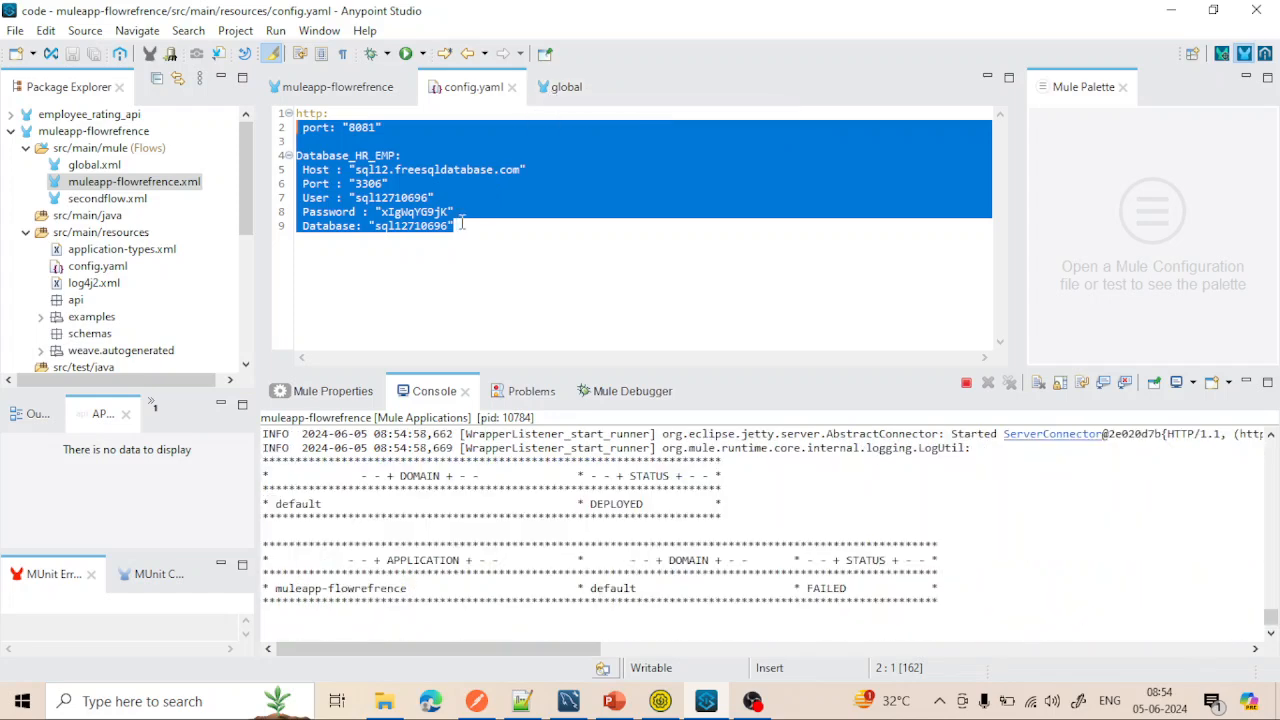
Step: Check which file the Configuration properties global element references, and close its properties without changes
{"action": "left_click", "coordinate": [562, 87]}
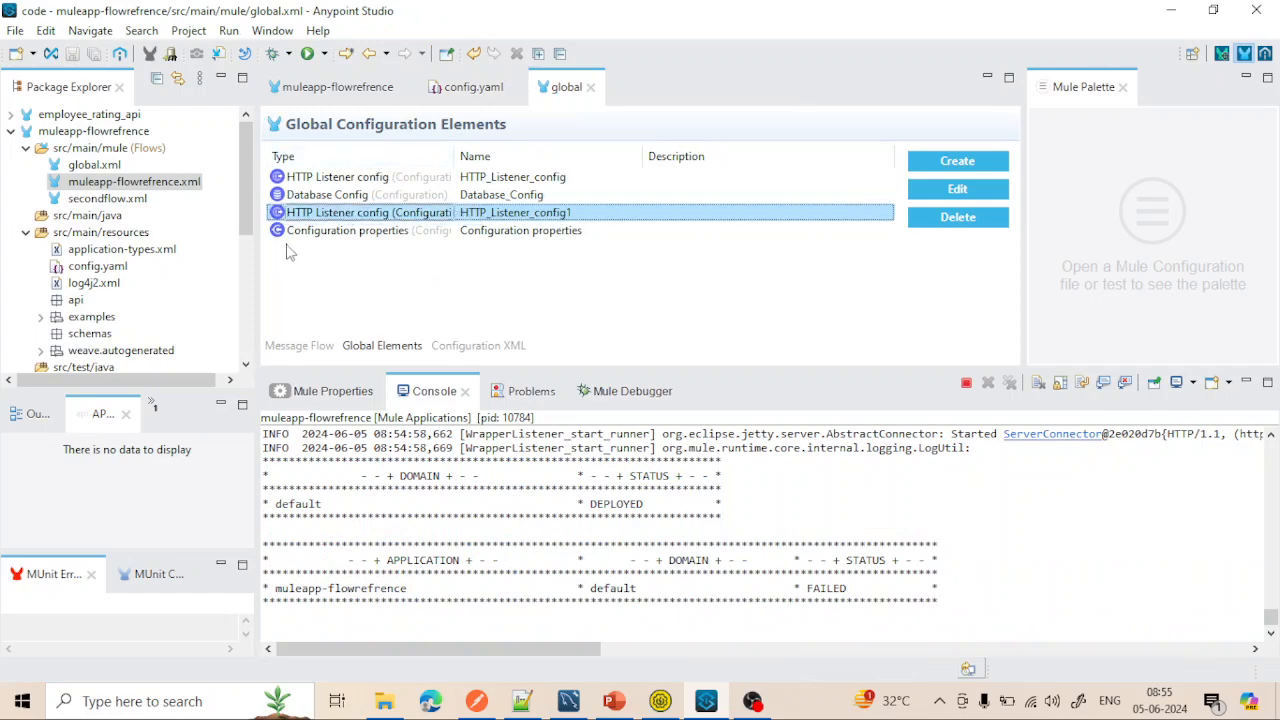
{"action": "double_click", "coordinate": [367, 234]}
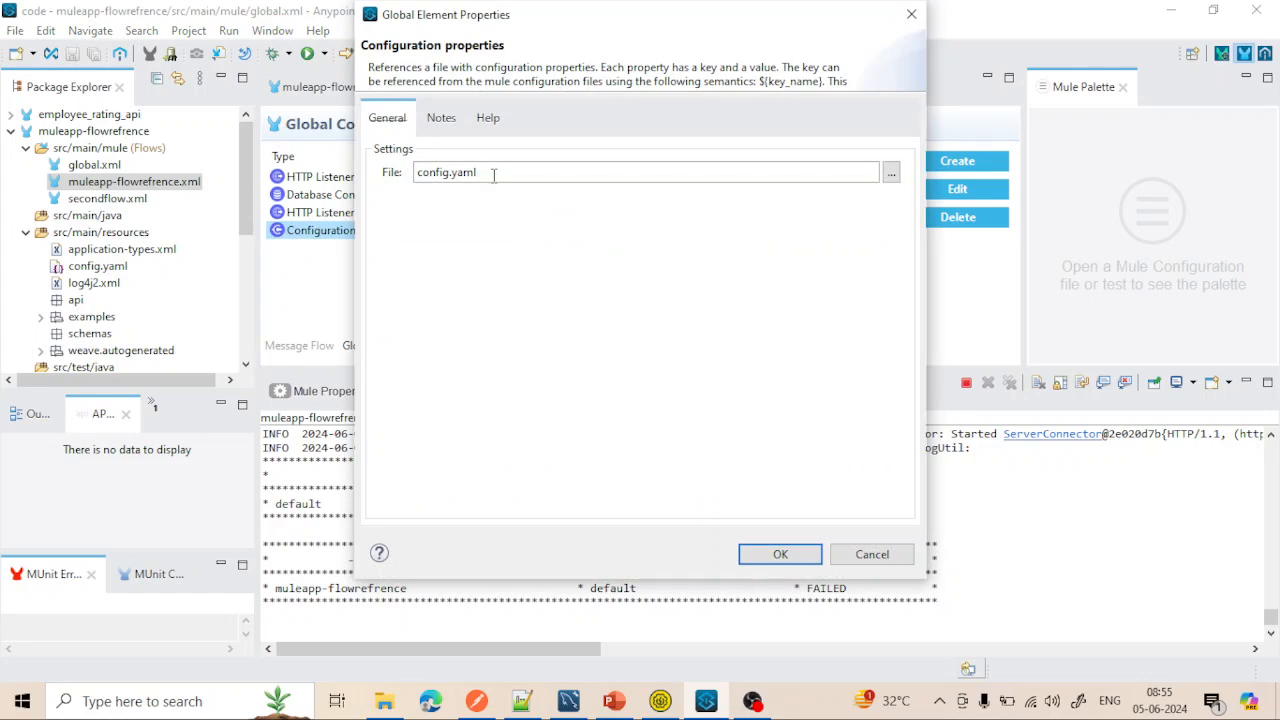
{"action": "left_click_drag", "start_coordinate": [493, 175], "coordinate": [402, 171]}
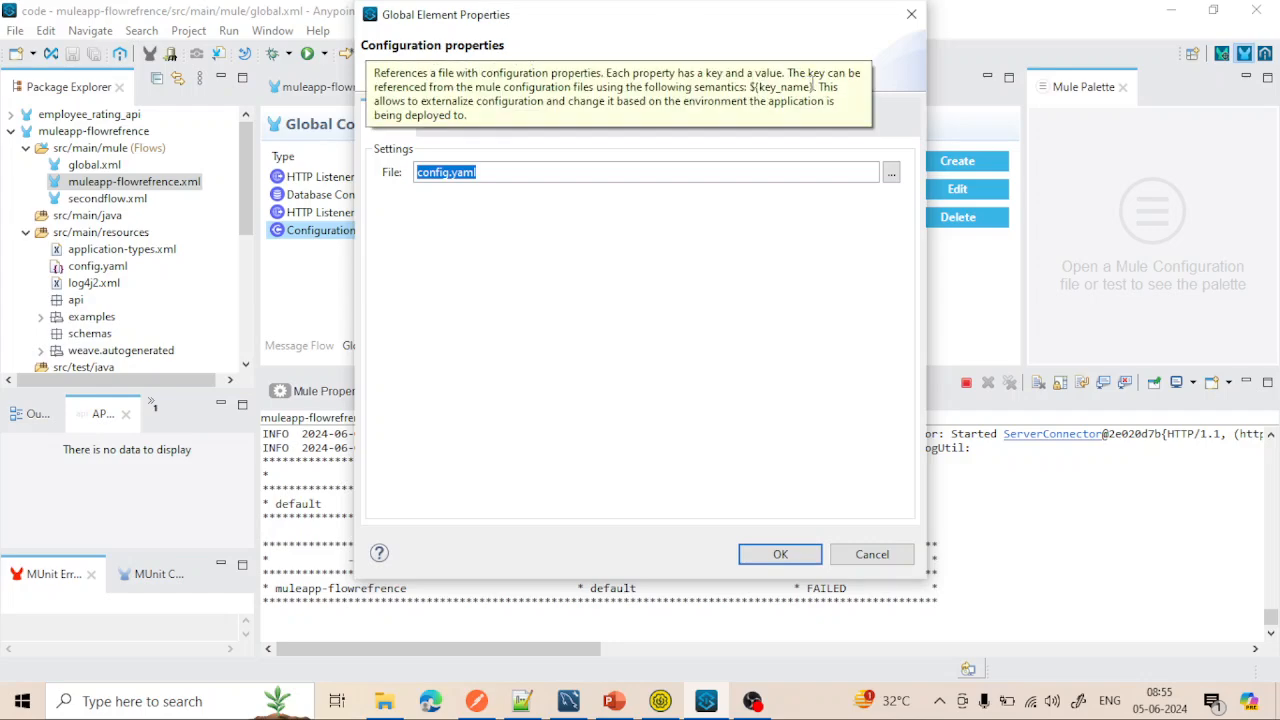
{"action": "left_click", "coordinate": [911, 14]}
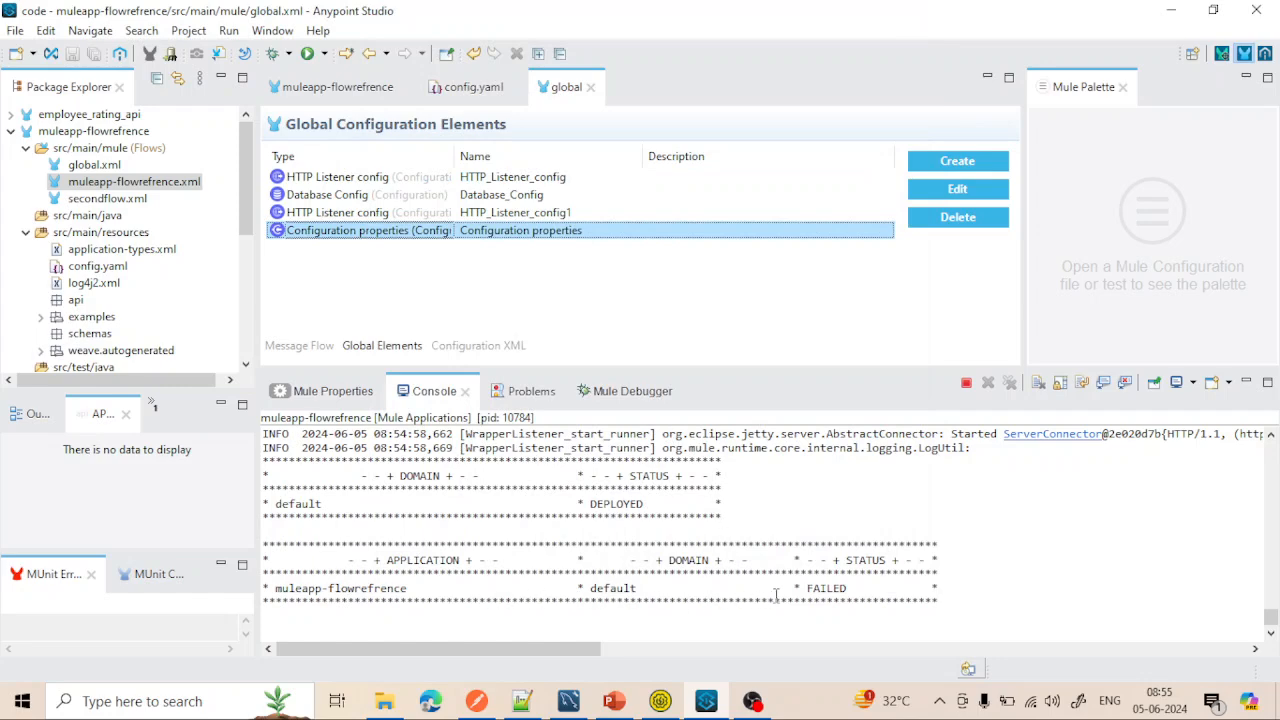
Step: Examine the deployment errors in the console and delete the HTTP_Listener_config1 element from the global configuration
{"action": "scroll", "coordinate": [797, 522], "scroll_direction": "up", "scroll_amount": 4}
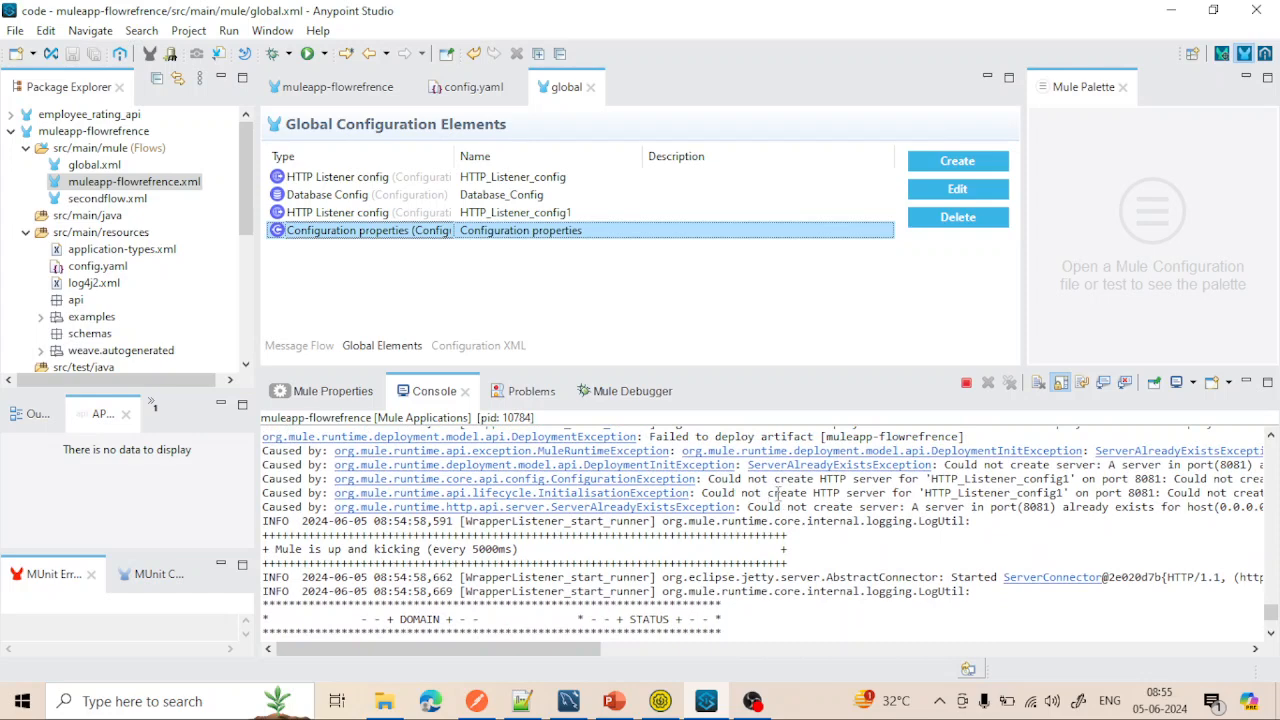
{"action": "scroll", "coordinate": [864, 486], "scroll_direction": "up", "scroll_amount": 2}
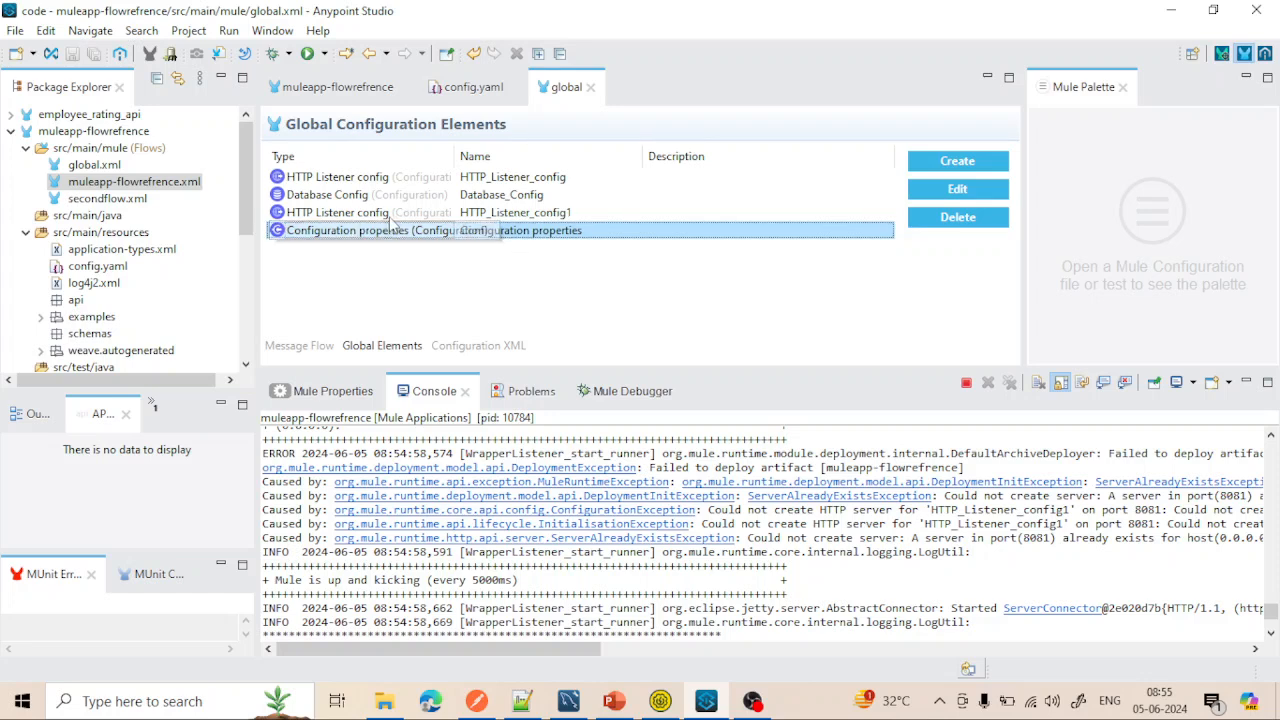
{"action": "left_click", "coordinate": [378, 213]}
{"action": "right_click", "coordinate": [378, 213]}
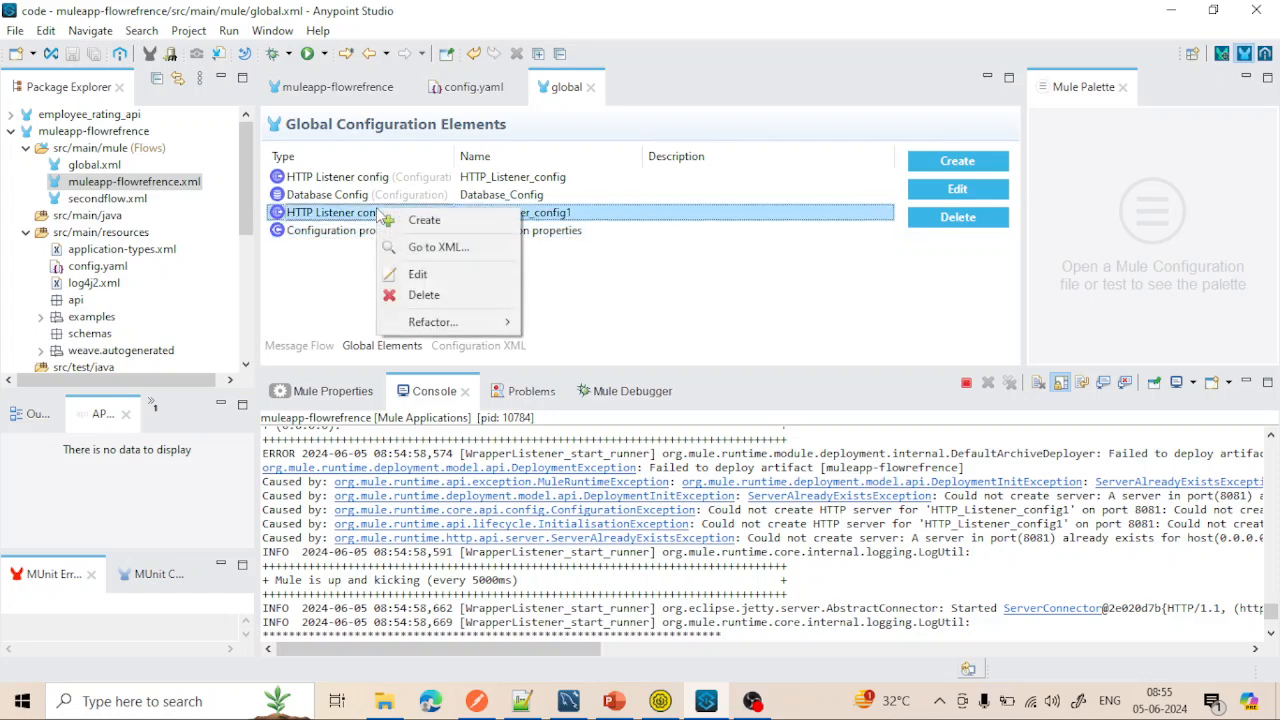
{"action": "left_click", "coordinate": [423, 295]}
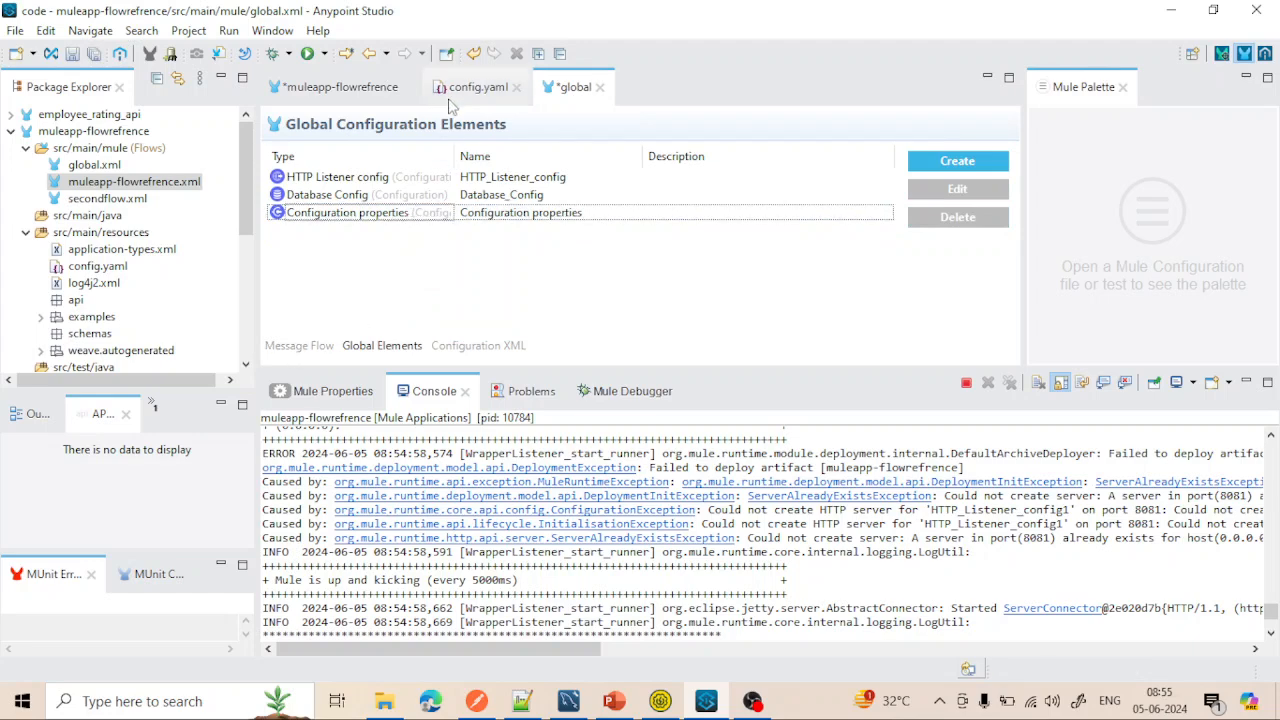
Step: Debug the muleapp-flowrefrence project, saving the modified muleapp-flowrefrence and global files
{"action": "left_click", "coordinate": [395, 88]}
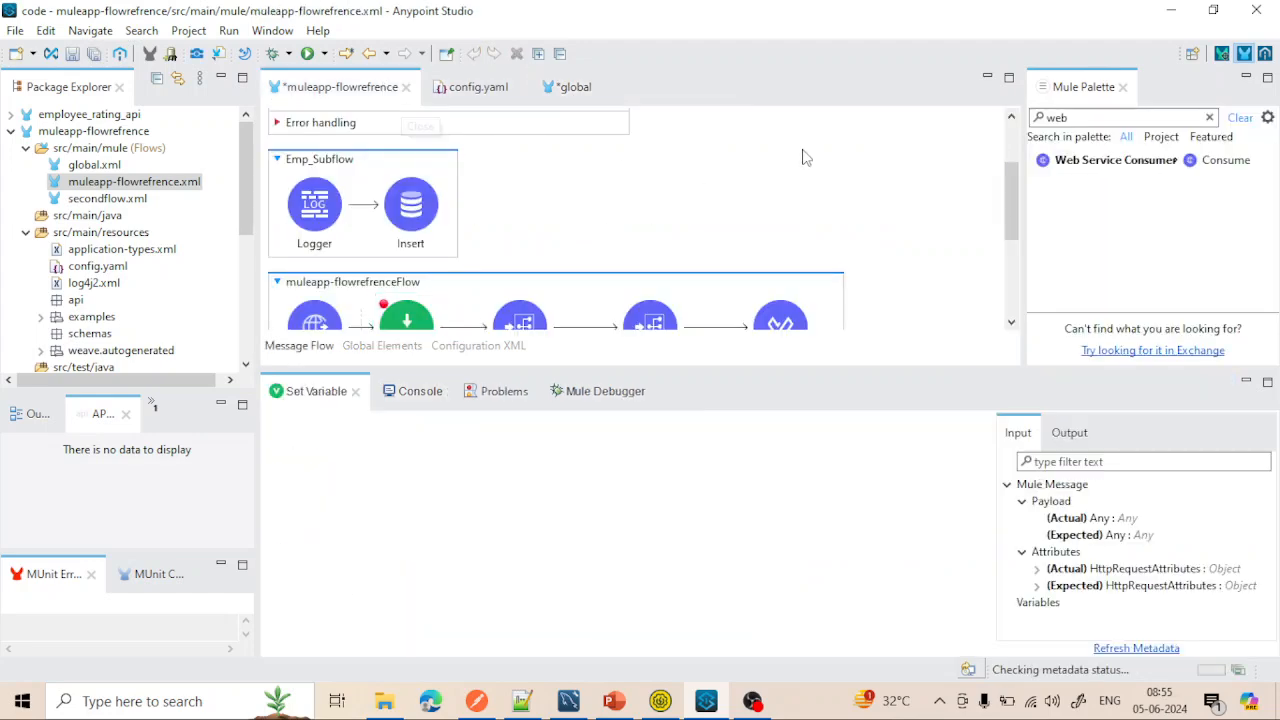
{"action": "right_click", "coordinate": [803, 152]}
{"action": "left_click", "coordinate": [818, 165]}
{"action": "right_click", "coordinate": [817, 166]}
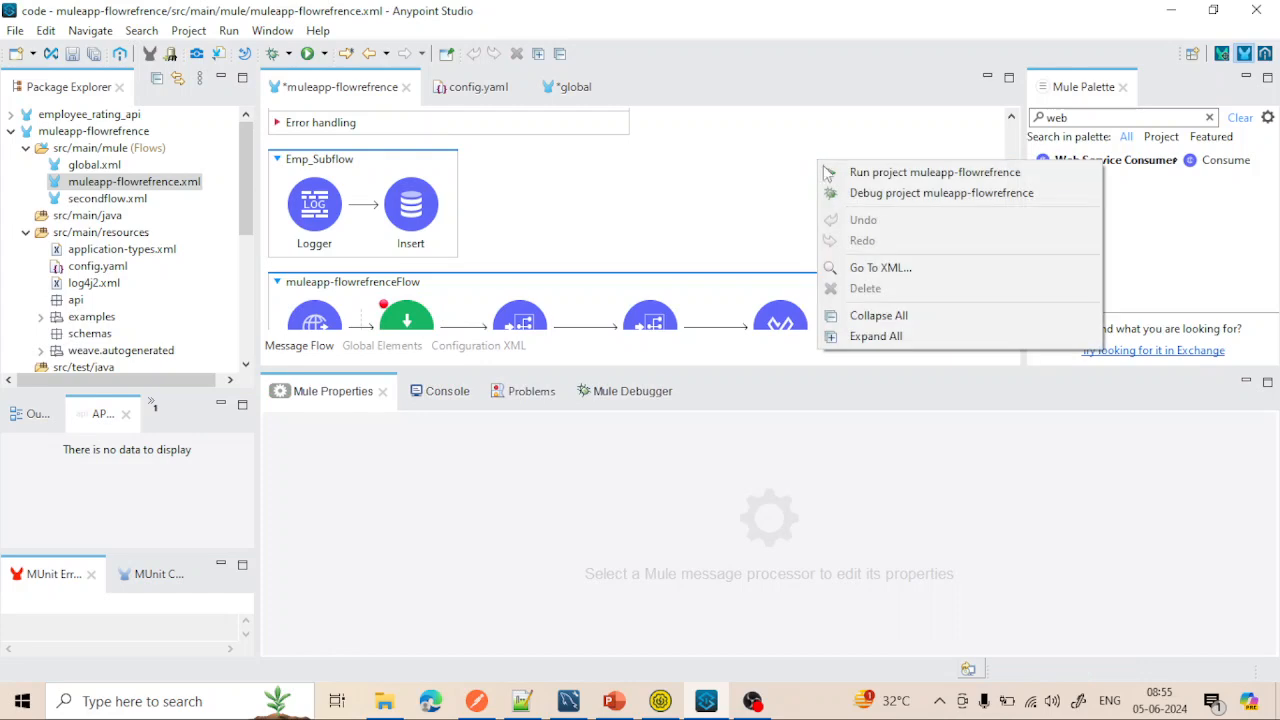
{"action": "left_click", "coordinate": [830, 191]}
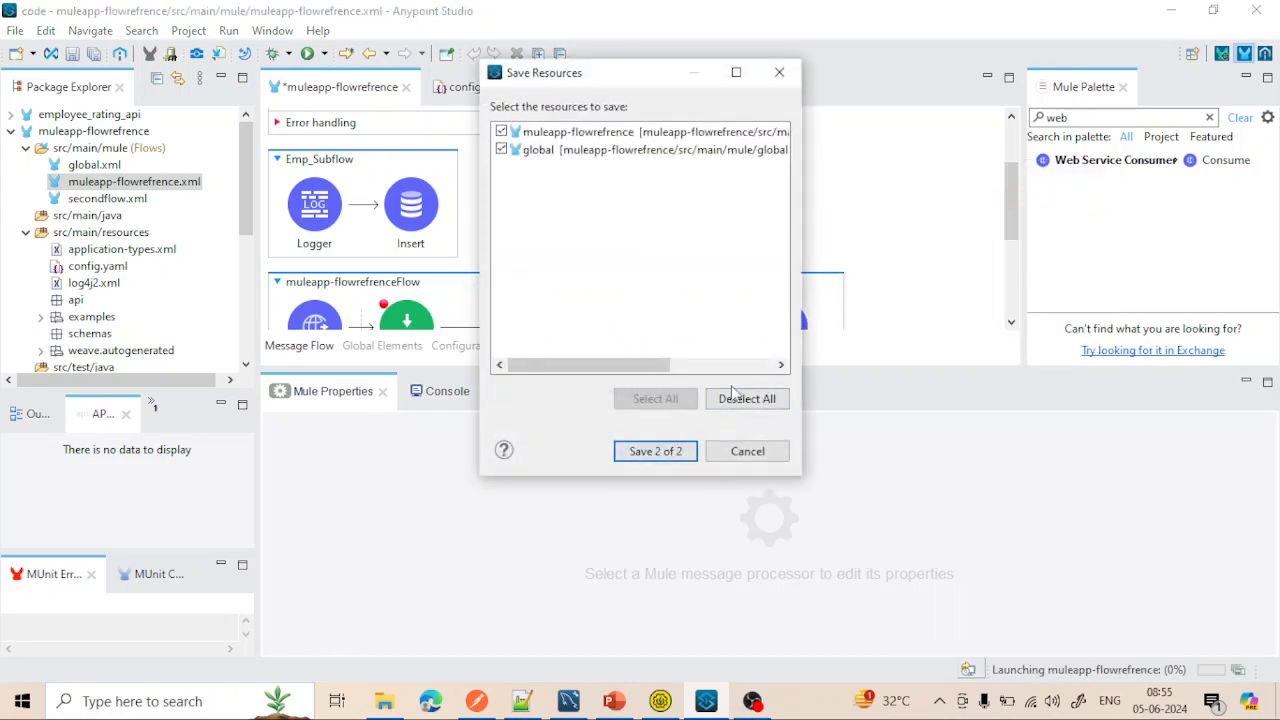
{"action": "left_click", "coordinate": [656, 451]}
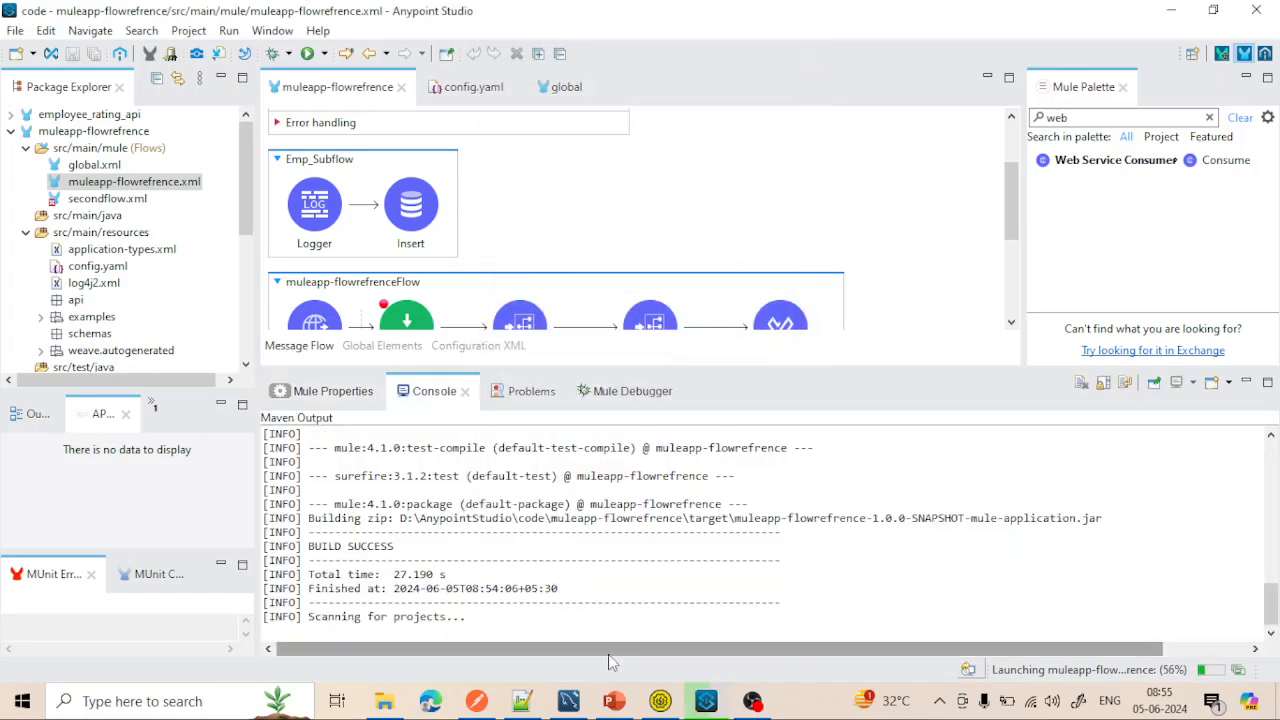
{"action": "left_click", "coordinate": [523, 699]}
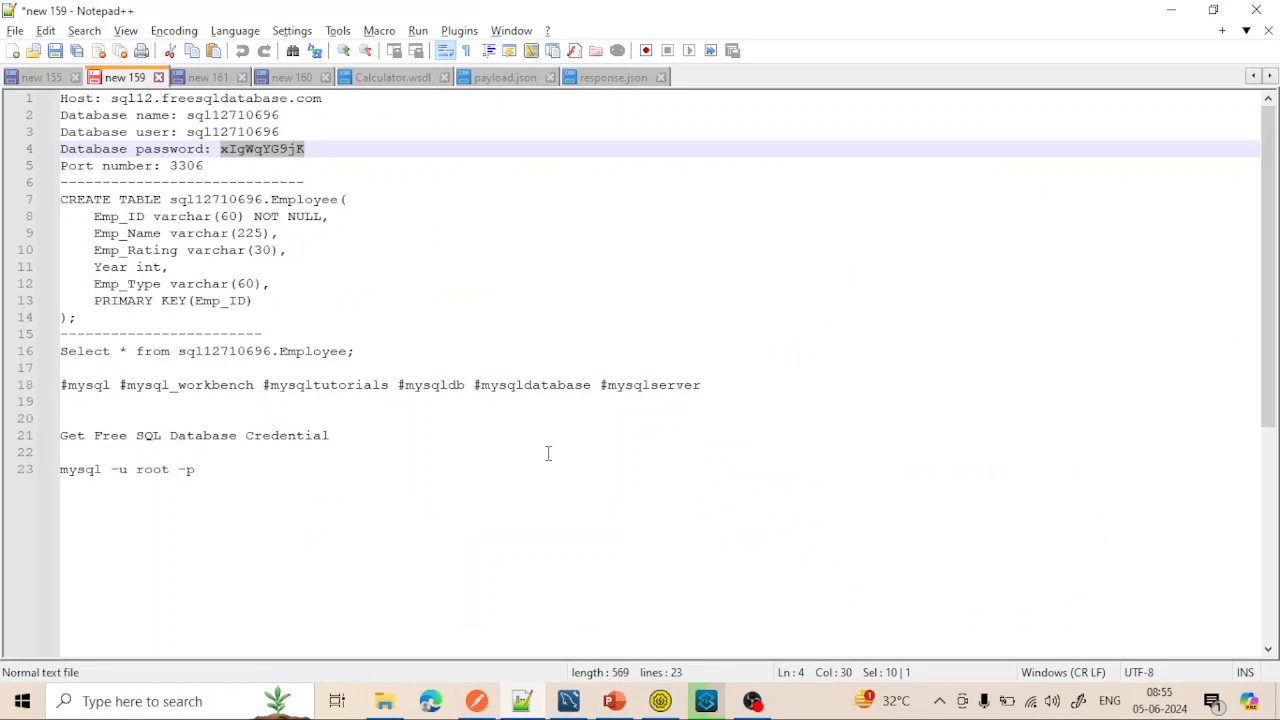
{"action": "left_click", "coordinate": [523, 701]}
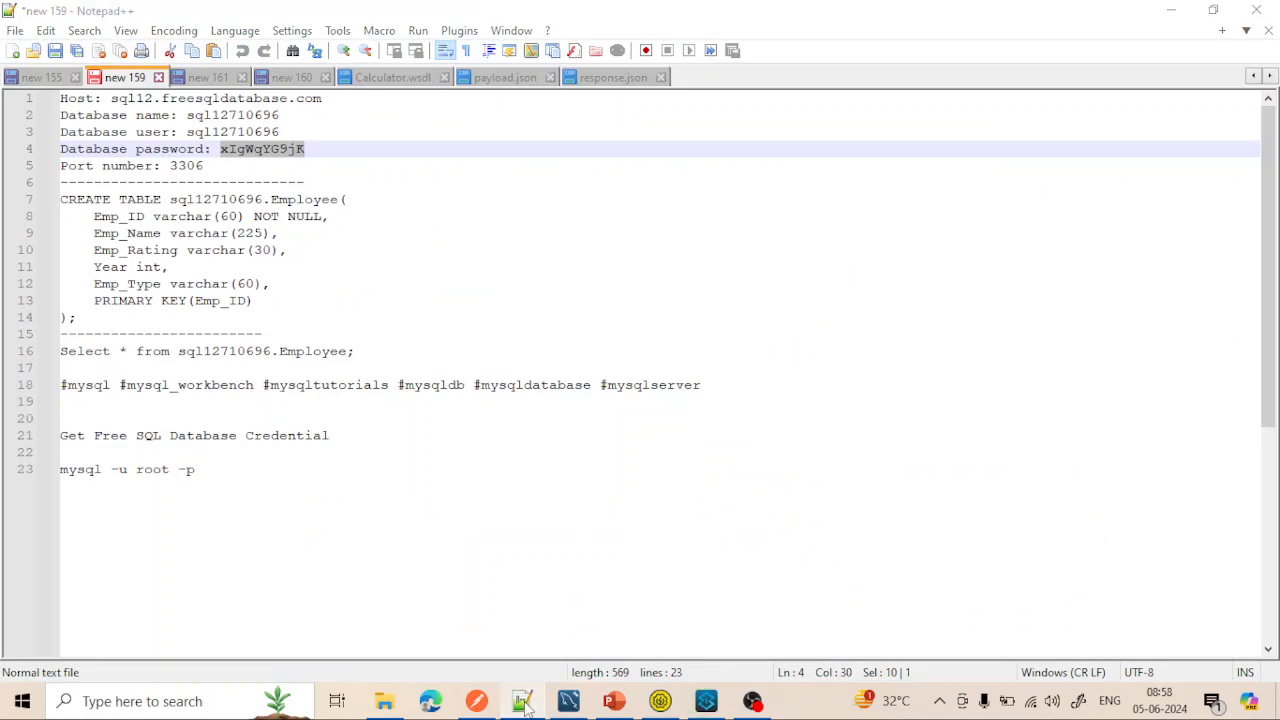
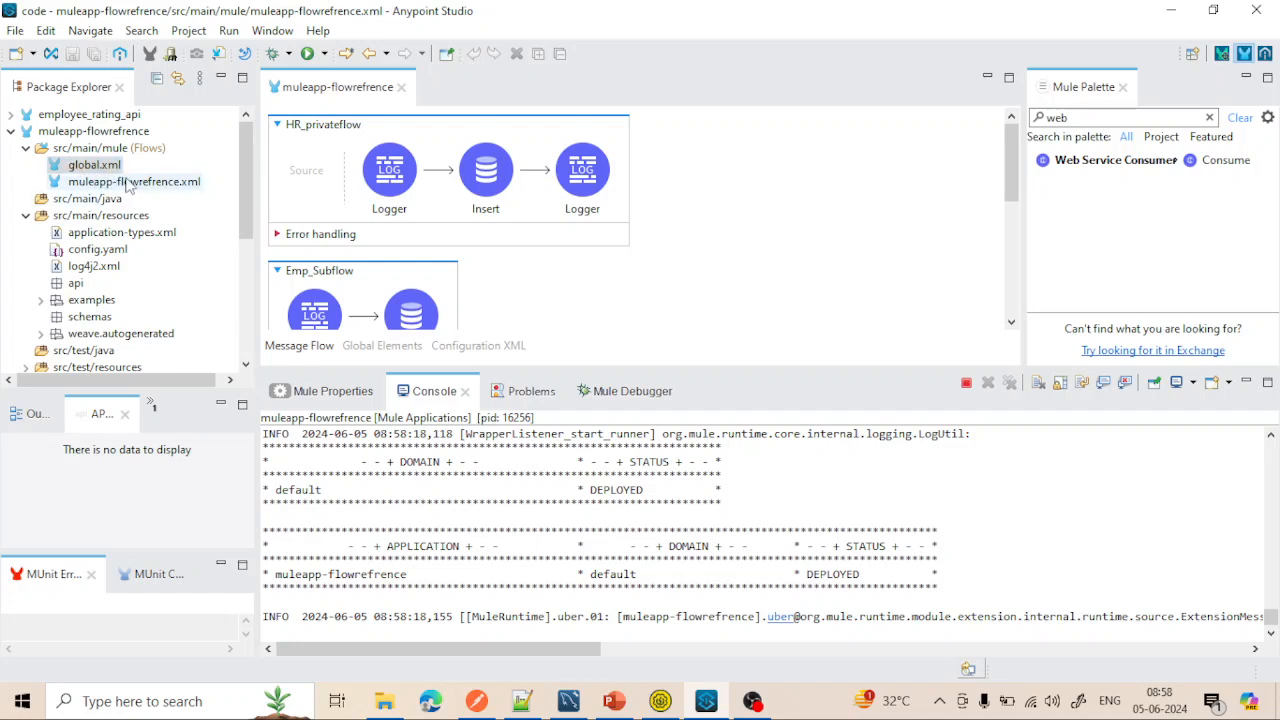
Step: Look over the flows in muleapp-flowrefrence.xml and check the application's deployment status in the console
{"action": "scroll", "coordinate": [340, 206], "scroll_direction": "down", "scroll_amount": 3}
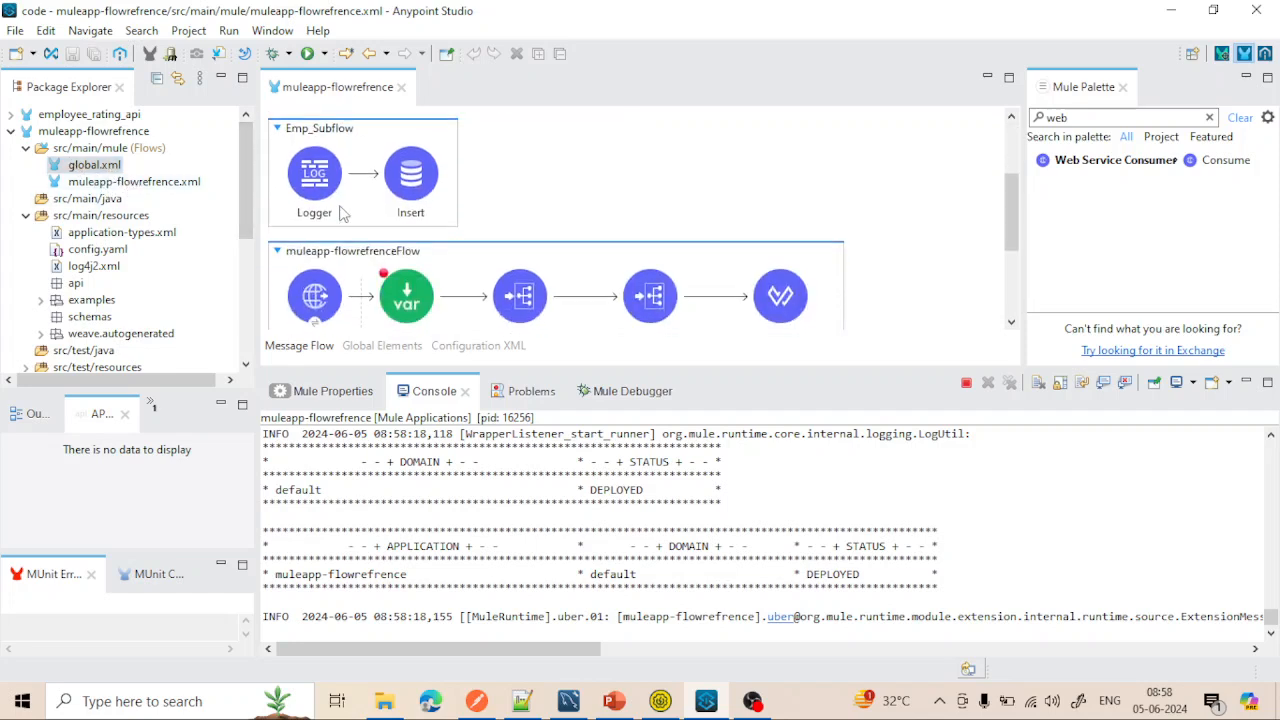
{"action": "scroll", "coordinate": [331, 285], "scroll_direction": "down", "scroll_amount": 2}
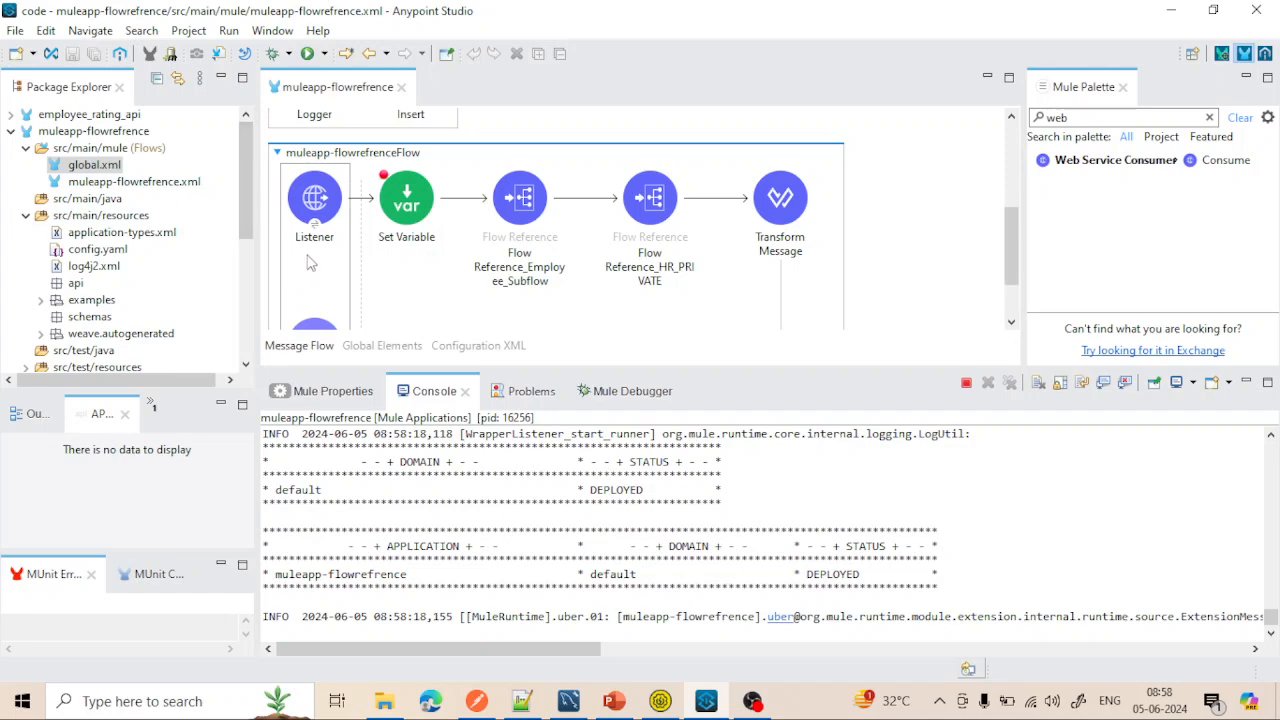
{"action": "scroll", "coordinate": [310, 262], "scroll_direction": "down", "scroll_amount": 3}
{"action": "scroll", "coordinate": [310, 262], "scroll_direction": "up", "scroll_amount": 3}
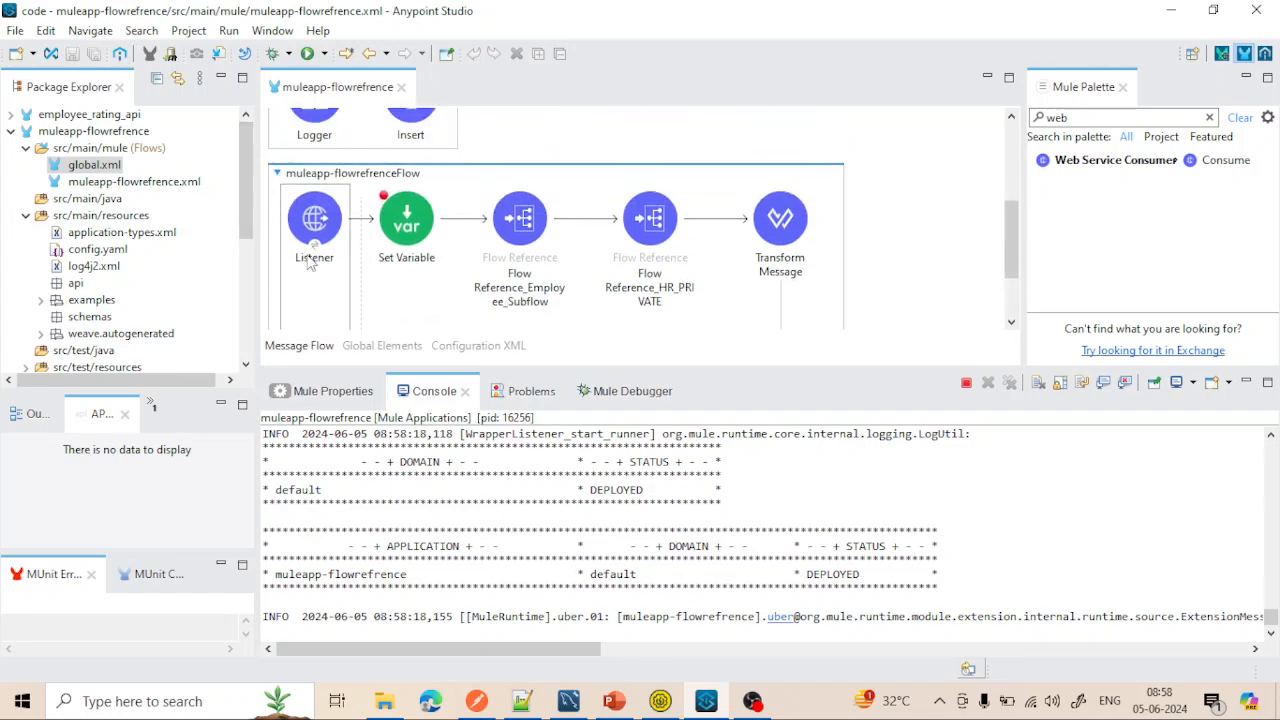
{"action": "scroll", "coordinate": [603, 551], "scroll_direction": "up", "scroll_amount": 3}
{"action": "scroll", "coordinate": [603, 551], "scroll_direction": "down", "scroll_amount": 3}
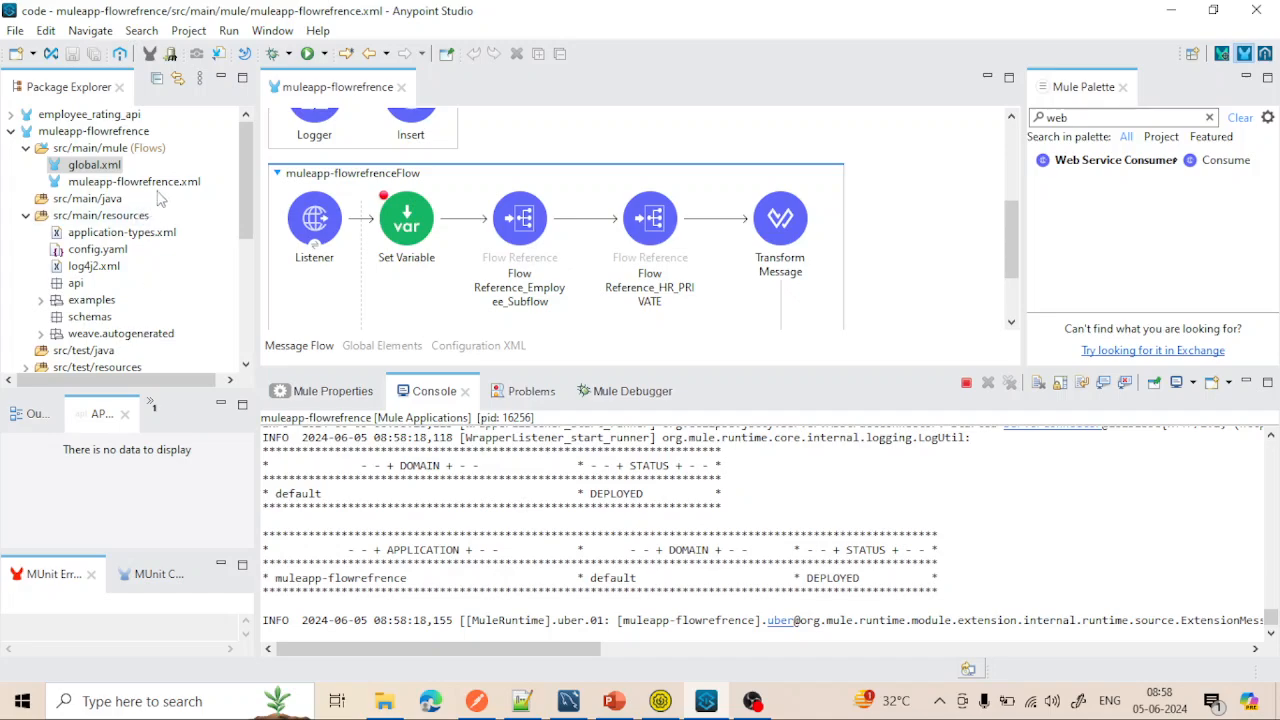
{"action": "scroll", "coordinate": [520, 470], "scroll_direction": "up", "scroll_amount": 6}
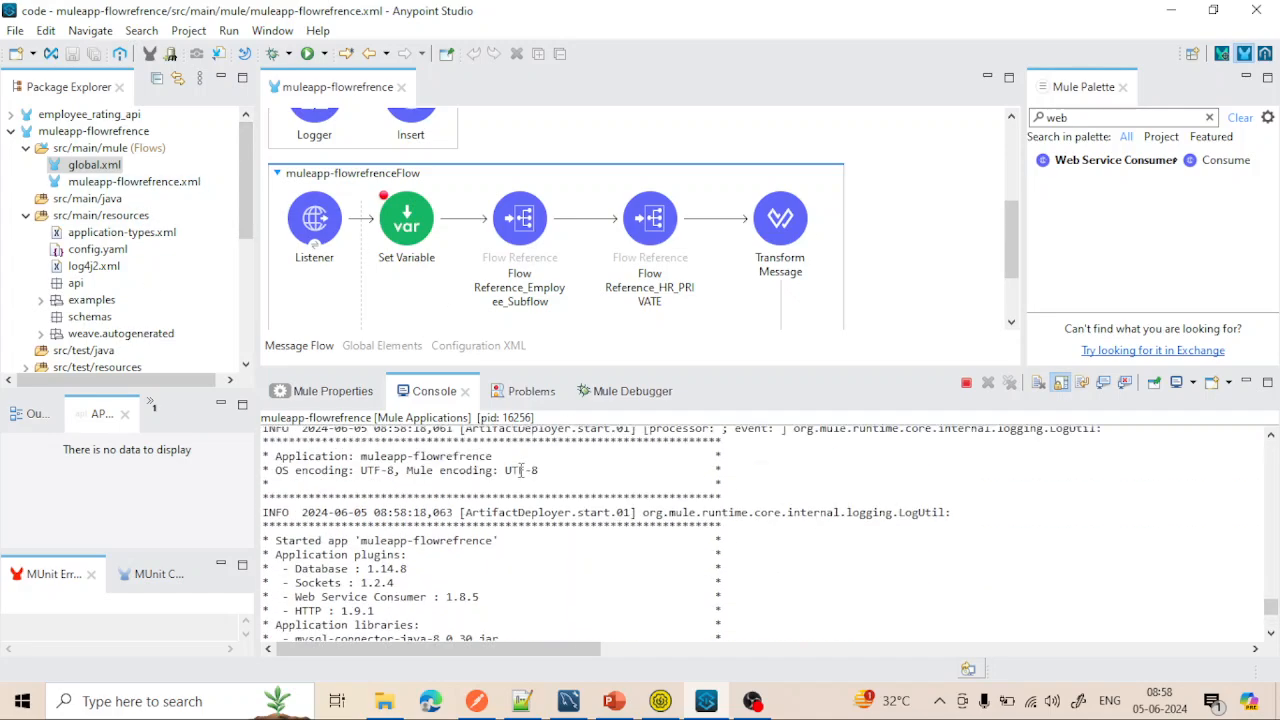
{"action": "scroll", "coordinate": [520, 470], "scroll_direction": "down", "scroll_amount": 6}
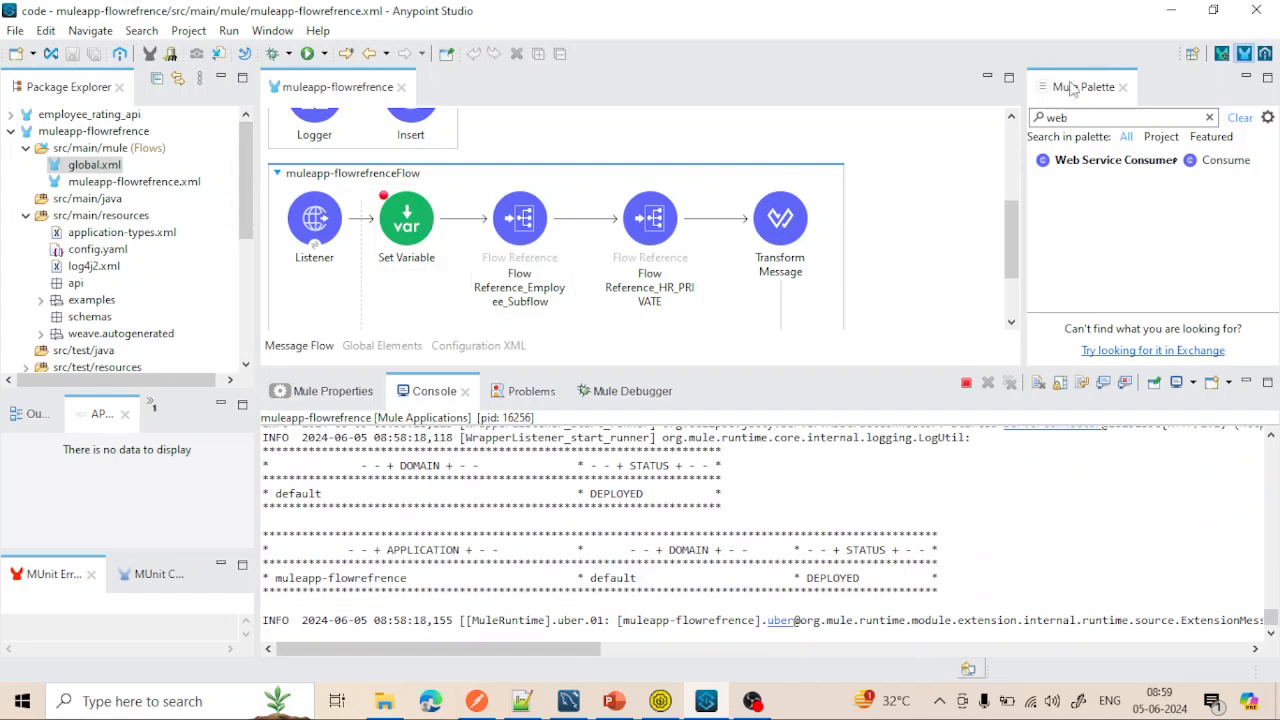
Step: Switch to the Mule Debug perspective and bring the Set Variable breakpoint of muleapp-flowrefrenceFlow into view
{"action": "left_click", "coordinate": [1222, 53]}
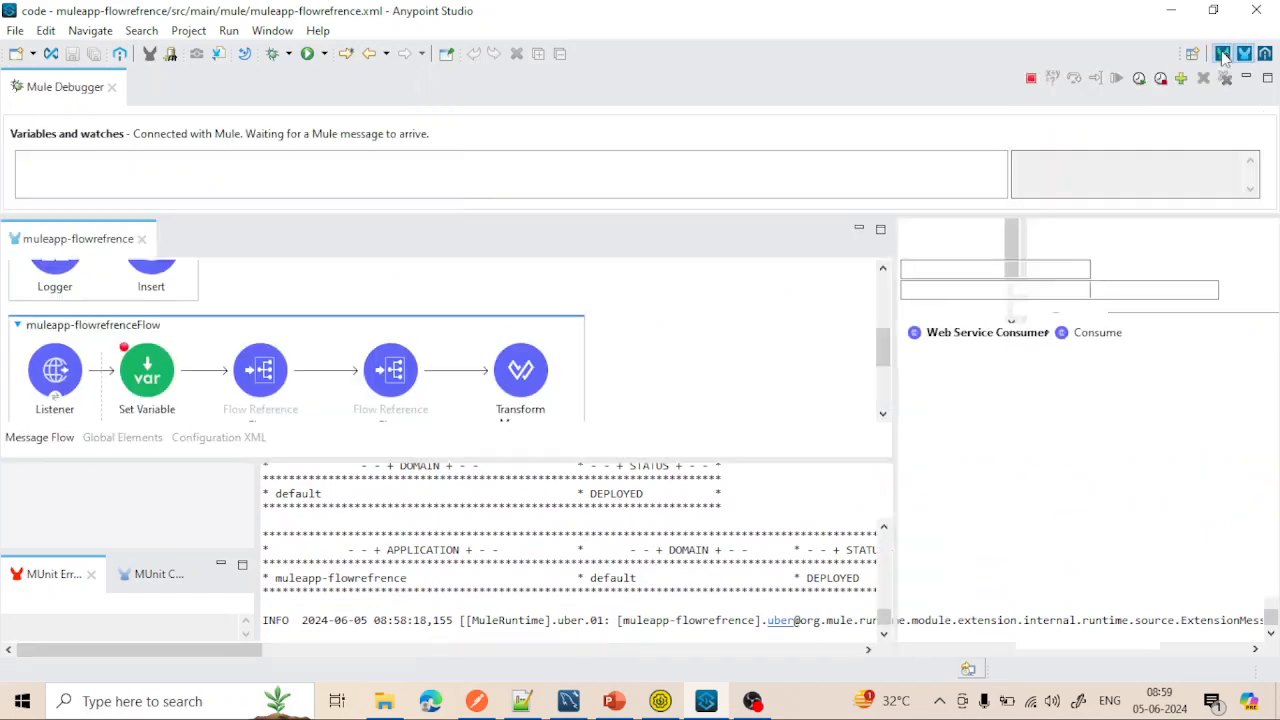
{"action": "scroll", "coordinate": [723, 334], "scroll_direction": "down", "scroll_amount": 2}
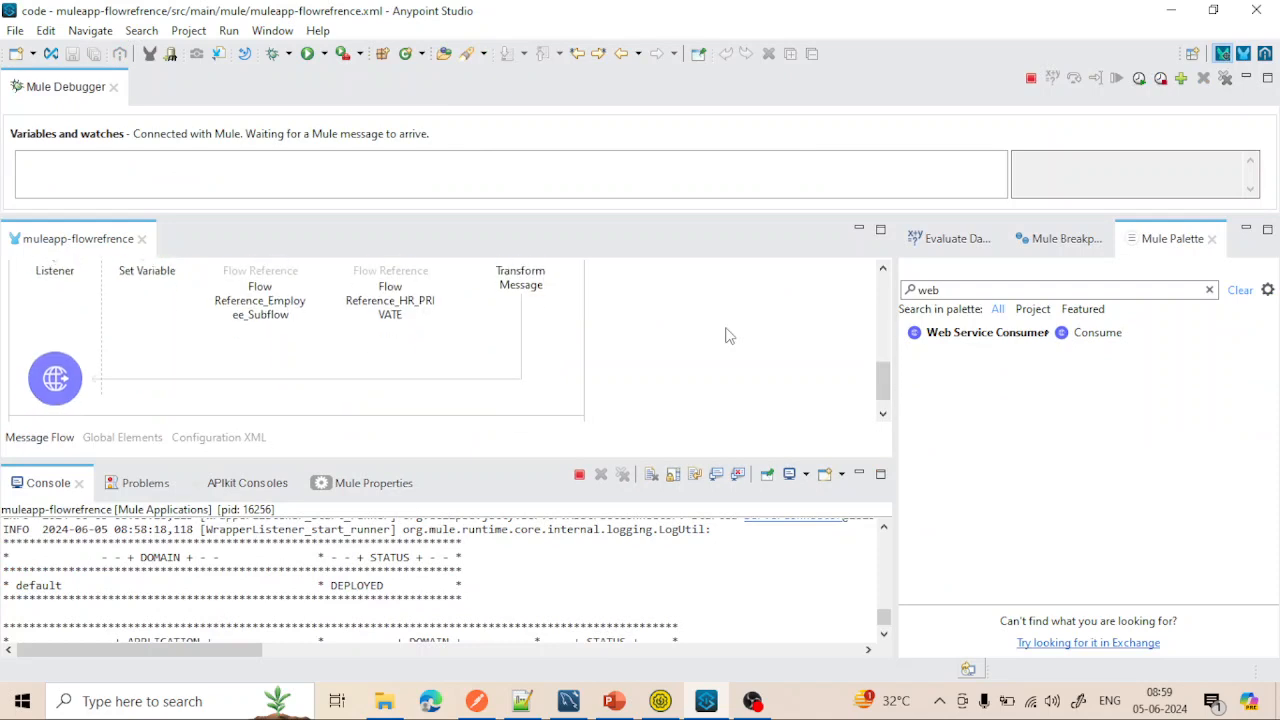
{"action": "scroll", "coordinate": [725, 335], "scroll_direction": "up", "scroll_amount": 1}
{"action": "scroll", "coordinate": [727, 336], "scroll_direction": "down", "scroll_amount": 1}
{"action": "scroll", "coordinate": [727, 336], "scroll_direction": "up", "scroll_amount": 1}
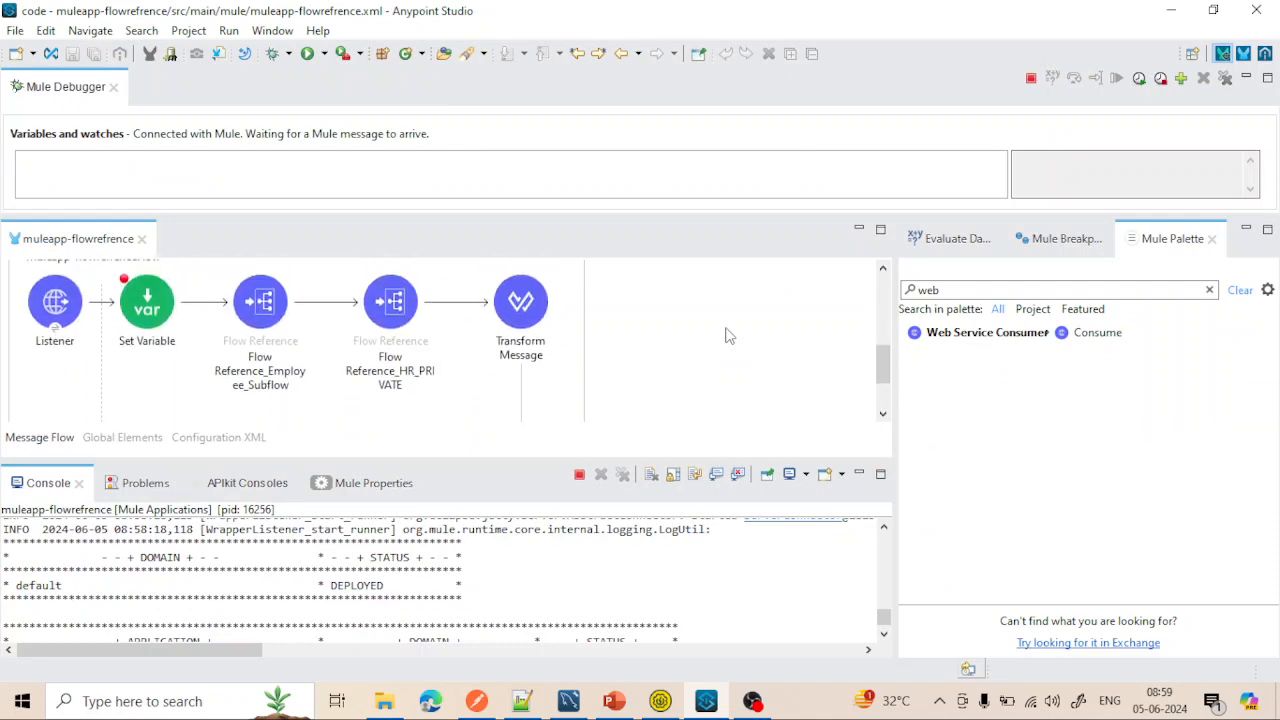
{"action": "scroll", "coordinate": [728, 336], "scroll_direction": "up", "scroll_amount": 1}
{"action": "scroll", "coordinate": [728, 336], "scroll_direction": "down", "scroll_amount": 2}
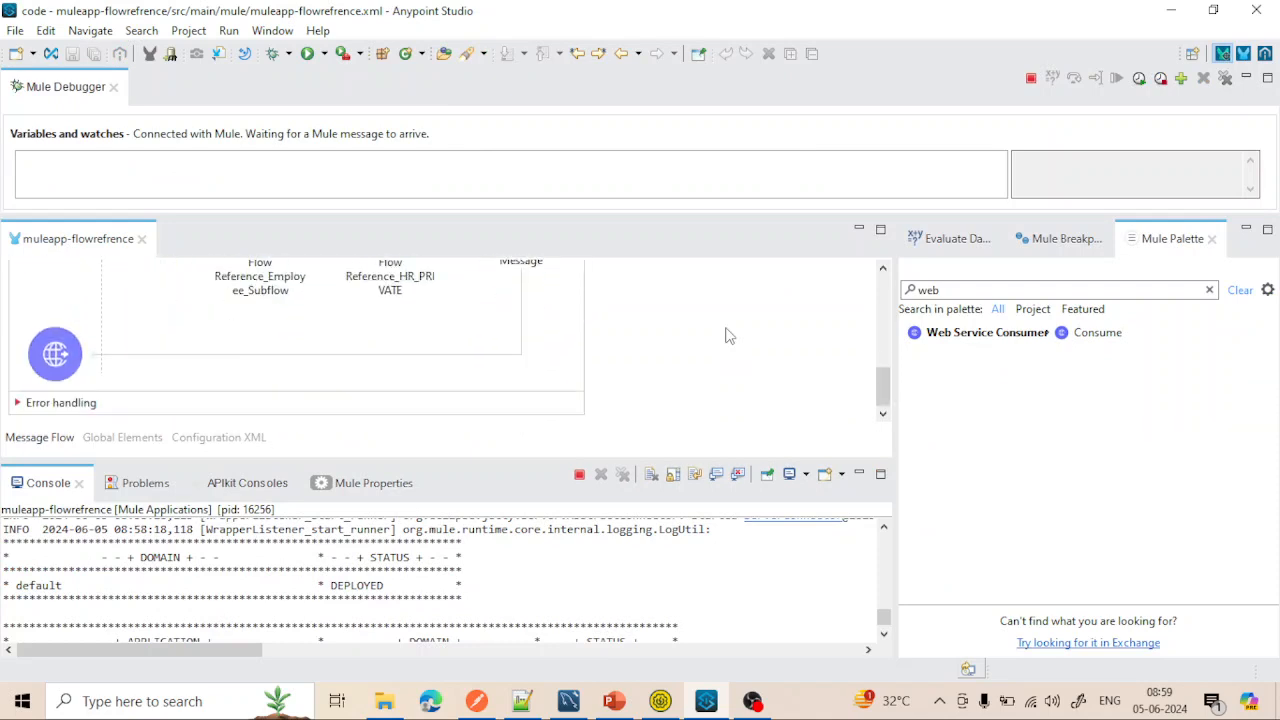
{"action": "scroll", "coordinate": [727, 336], "scroll_direction": "up", "scroll_amount": 3}
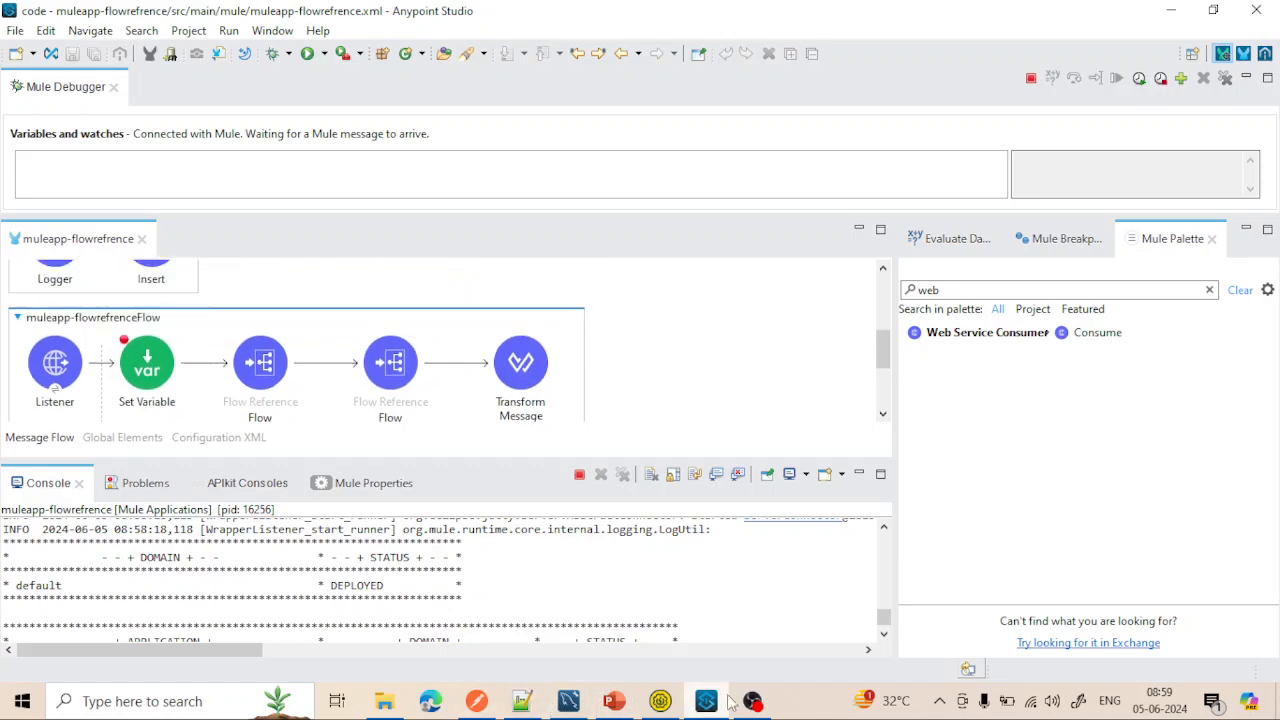
{"action": "left_click", "coordinate": [478, 701]}
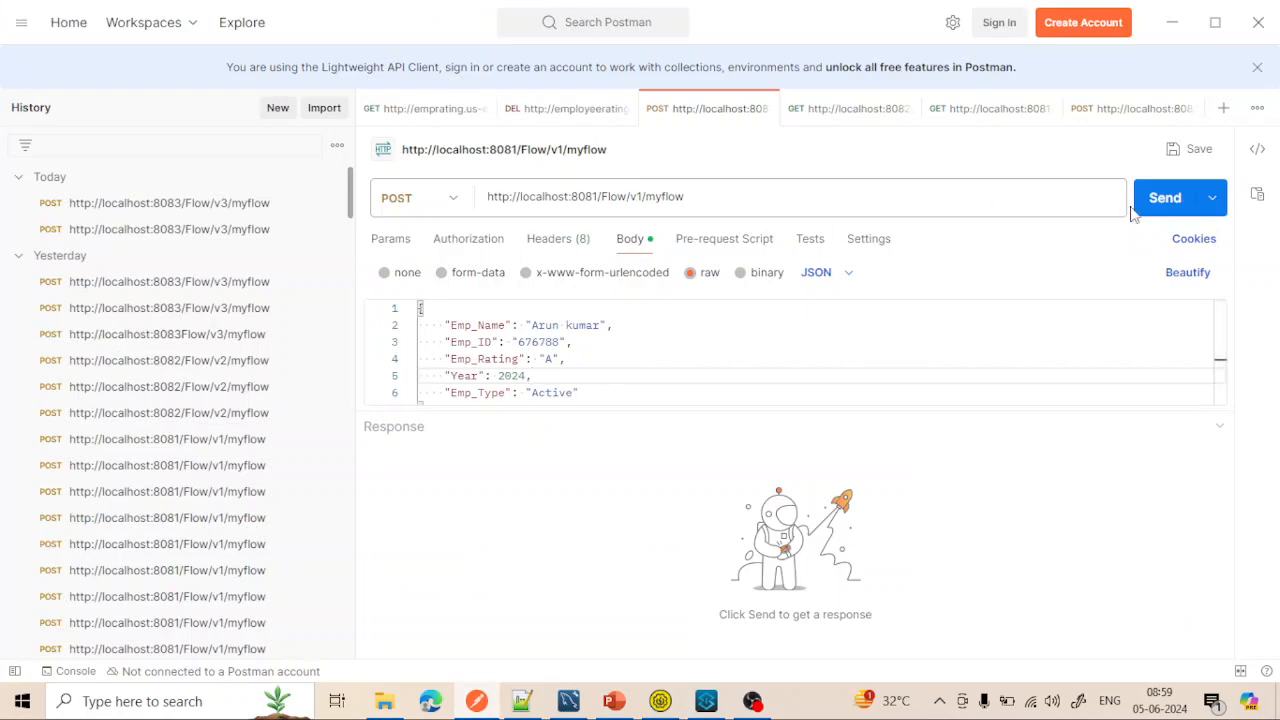
{"action": "left_click", "coordinate": [1165, 200]}
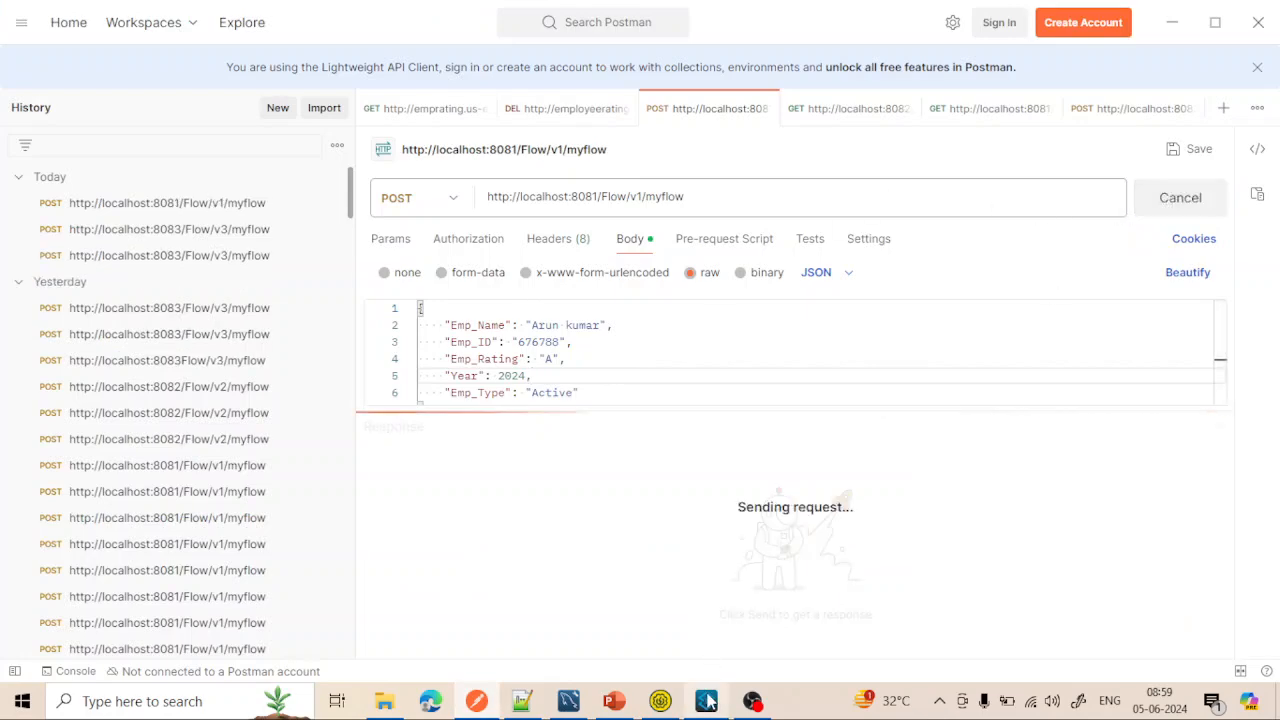
{"action": "left_click", "coordinate": [706, 701]}
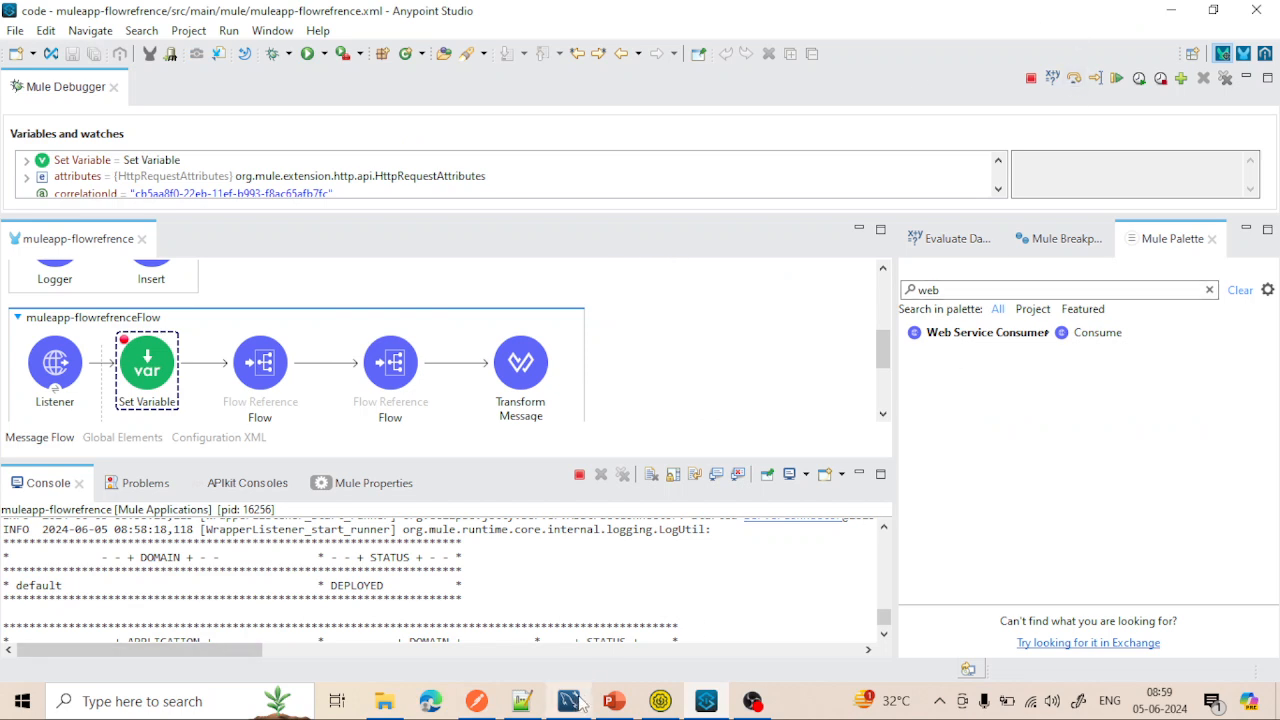
{"action": "left_click", "coordinate": [476, 701]}
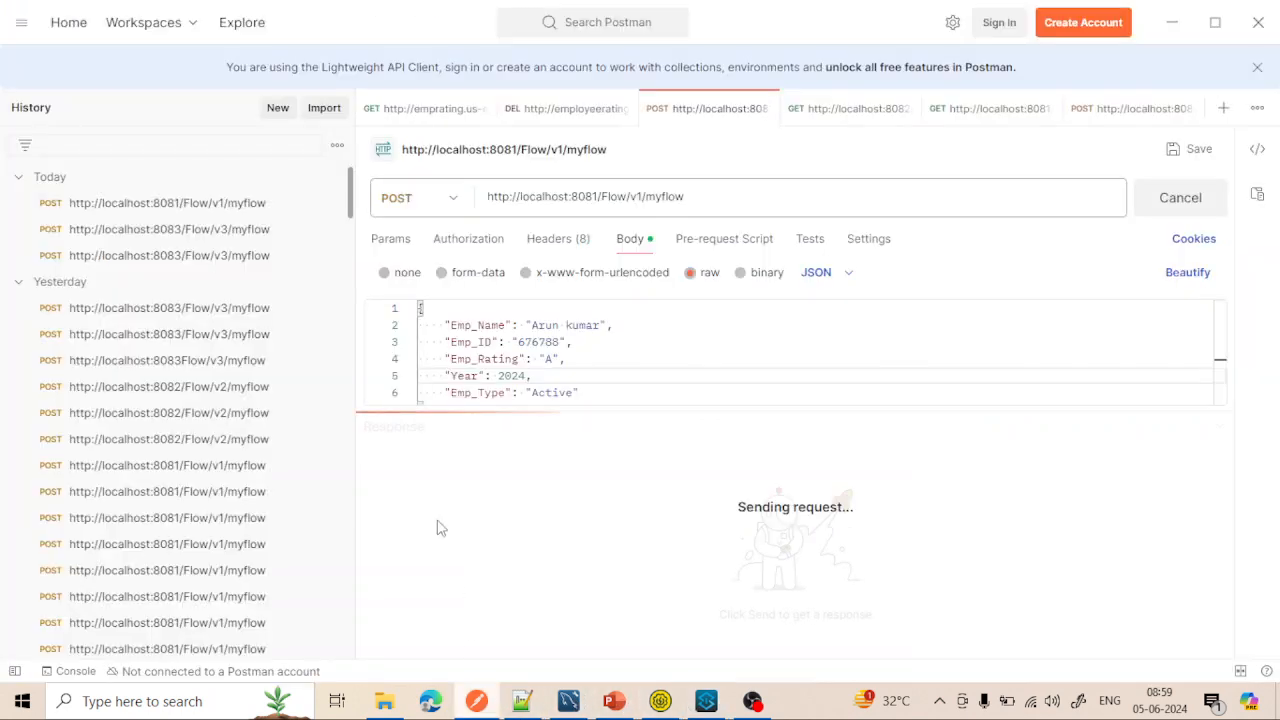
Step: In Anypoint Studio, step the debugger from Set Variable through the Logger and Insert of Emp_Subflow to the HR_PRIVATE flow reference
{"action": "left_click", "coordinate": [498, 697]}
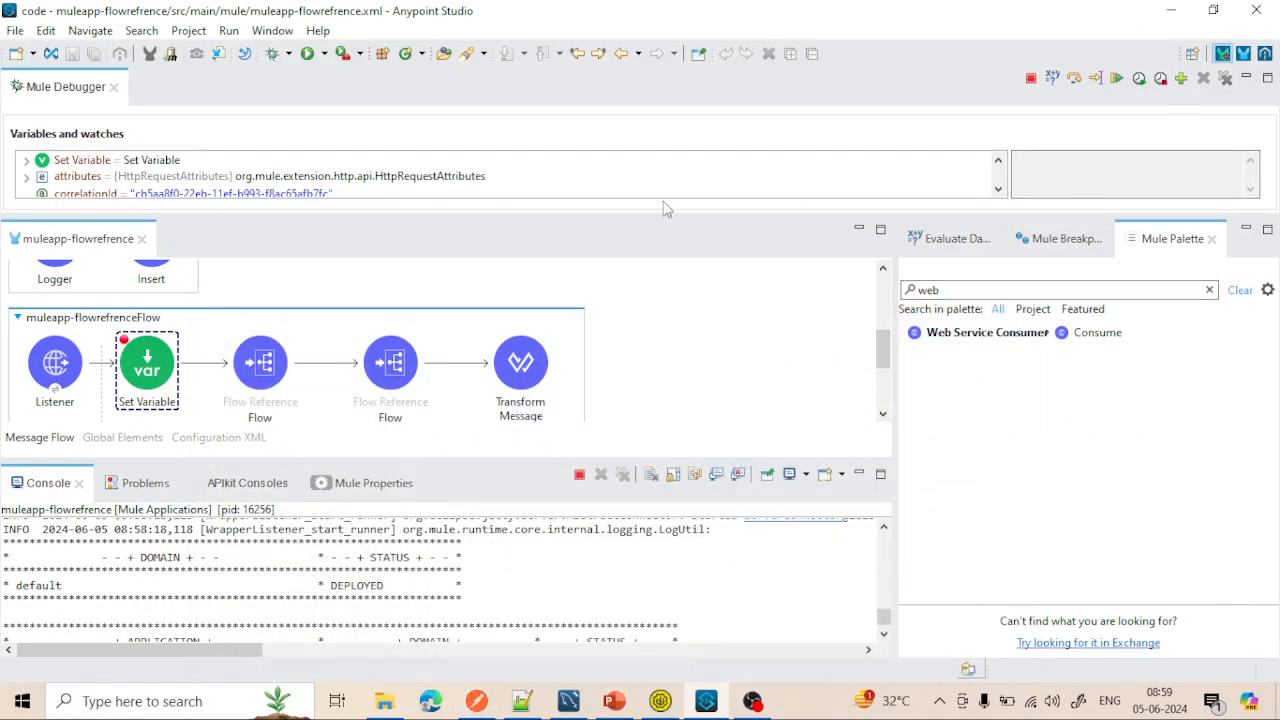
{"action": "left_click", "coordinate": [1077, 80]}
{"action": "left_click", "coordinate": [1077, 80]}
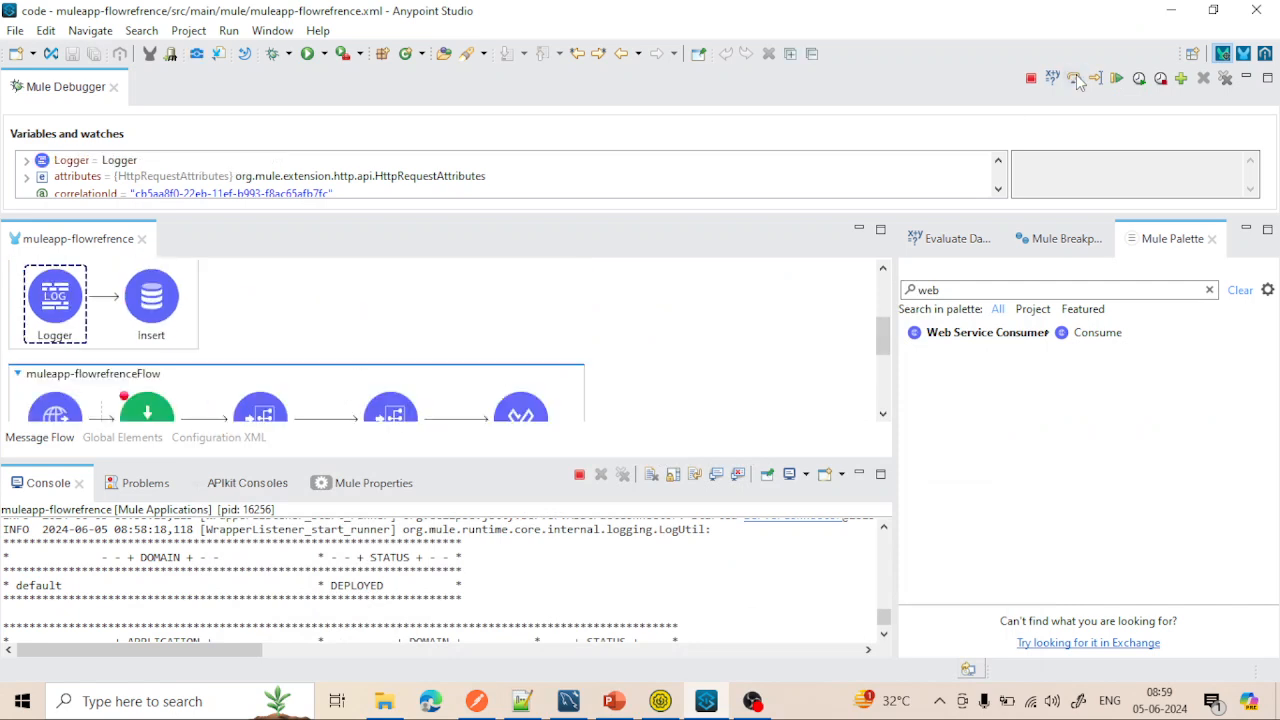
{"action": "left_click", "coordinate": [1077, 80]}
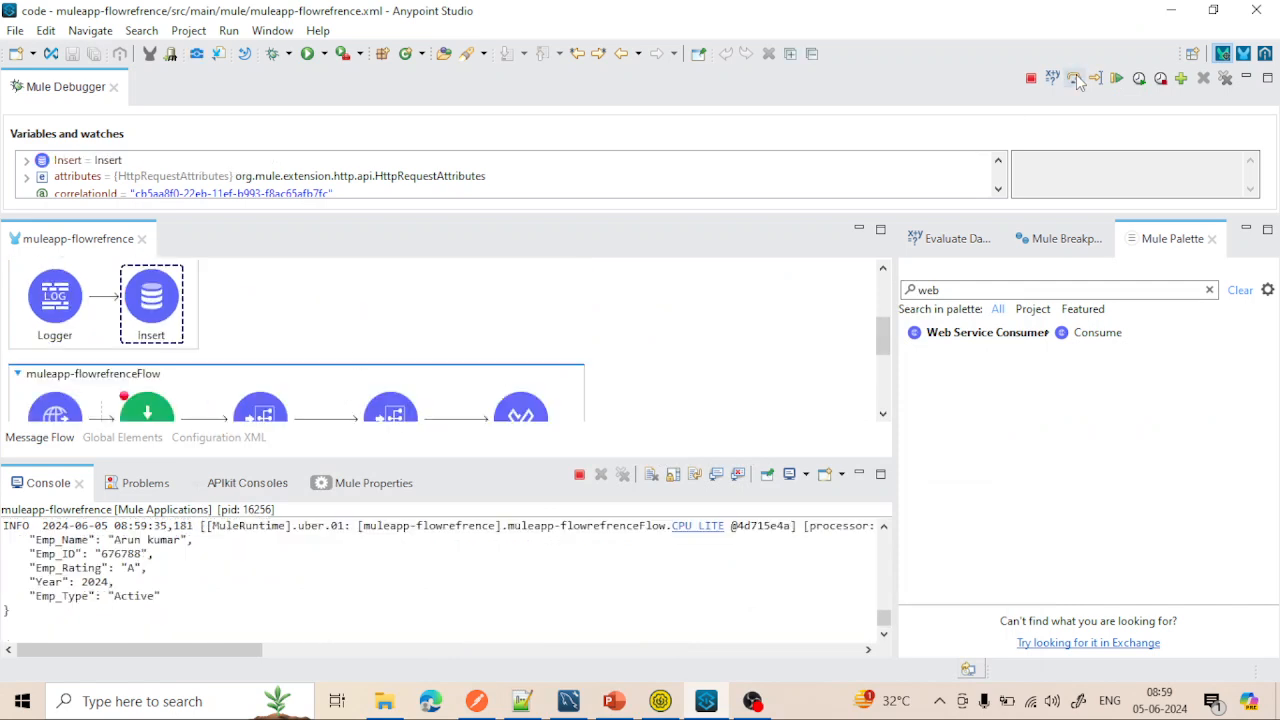
{"action": "left_click", "coordinate": [1077, 80]}
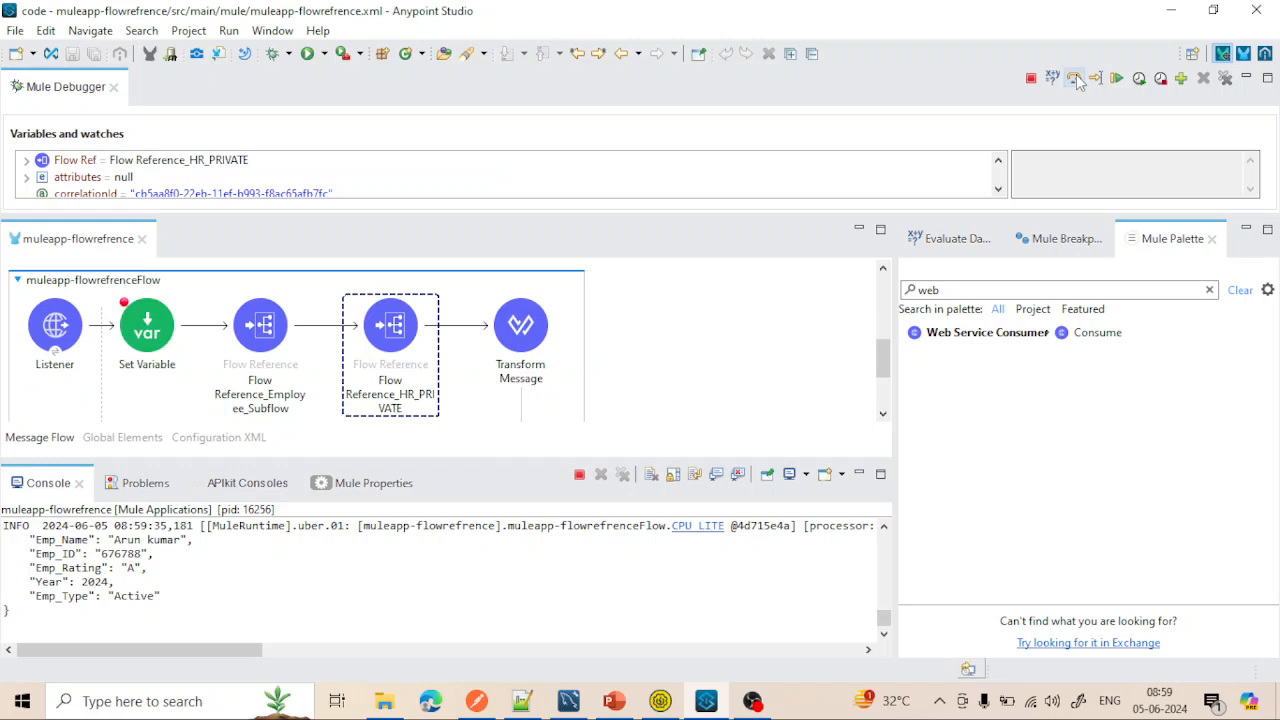
Step: Step the debugger through HR_privateflow and Transform Message to finish the request, and check the response in Postman
{"action": "left_click", "coordinate": [1075, 79]}
{"action": "left_click", "coordinate": [1076, 80]}
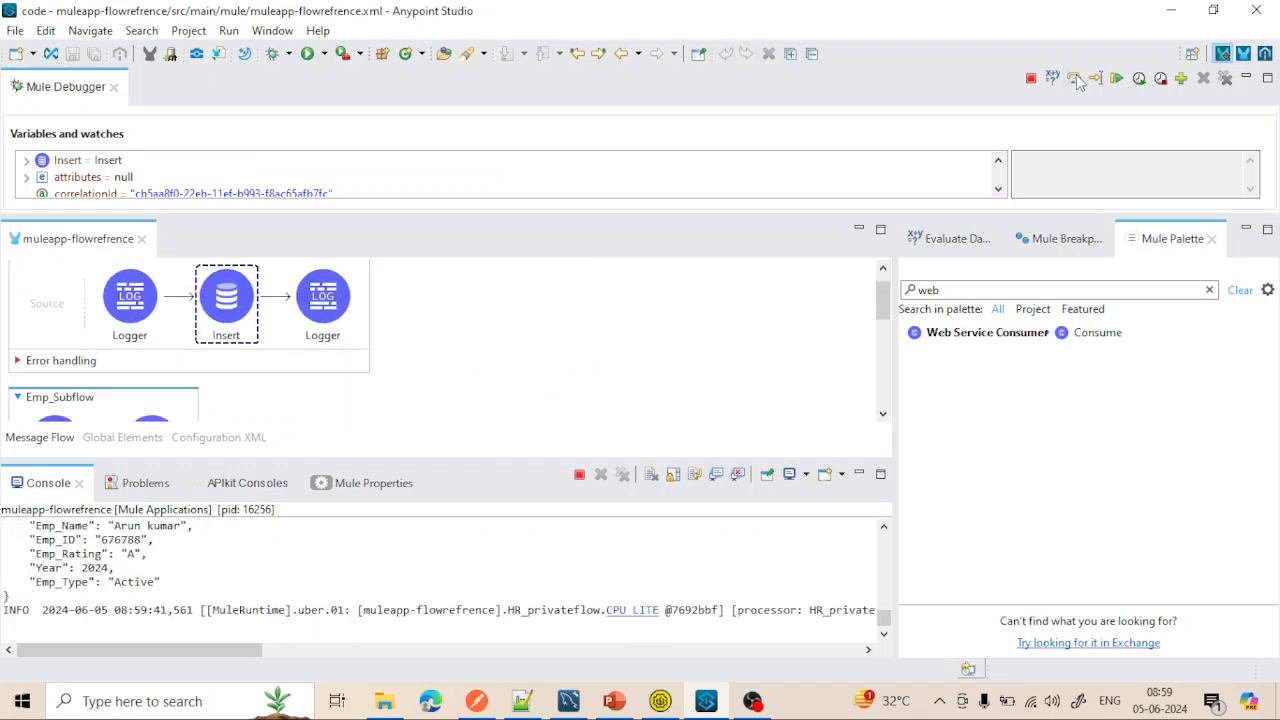
{"action": "left_click", "coordinate": [1075, 79]}
{"action": "left_click", "coordinate": [1076, 80]}
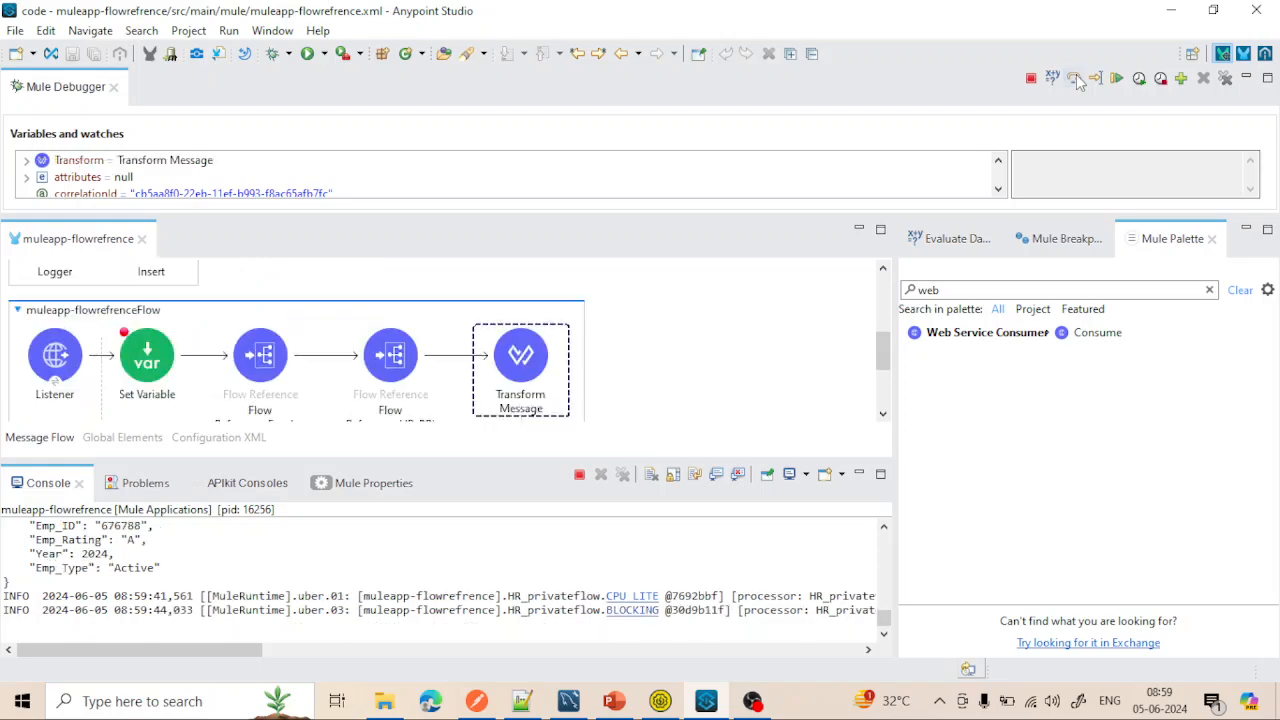
{"action": "left_click", "coordinate": [1076, 80]}
{"action": "left_click", "coordinate": [475, 703]}
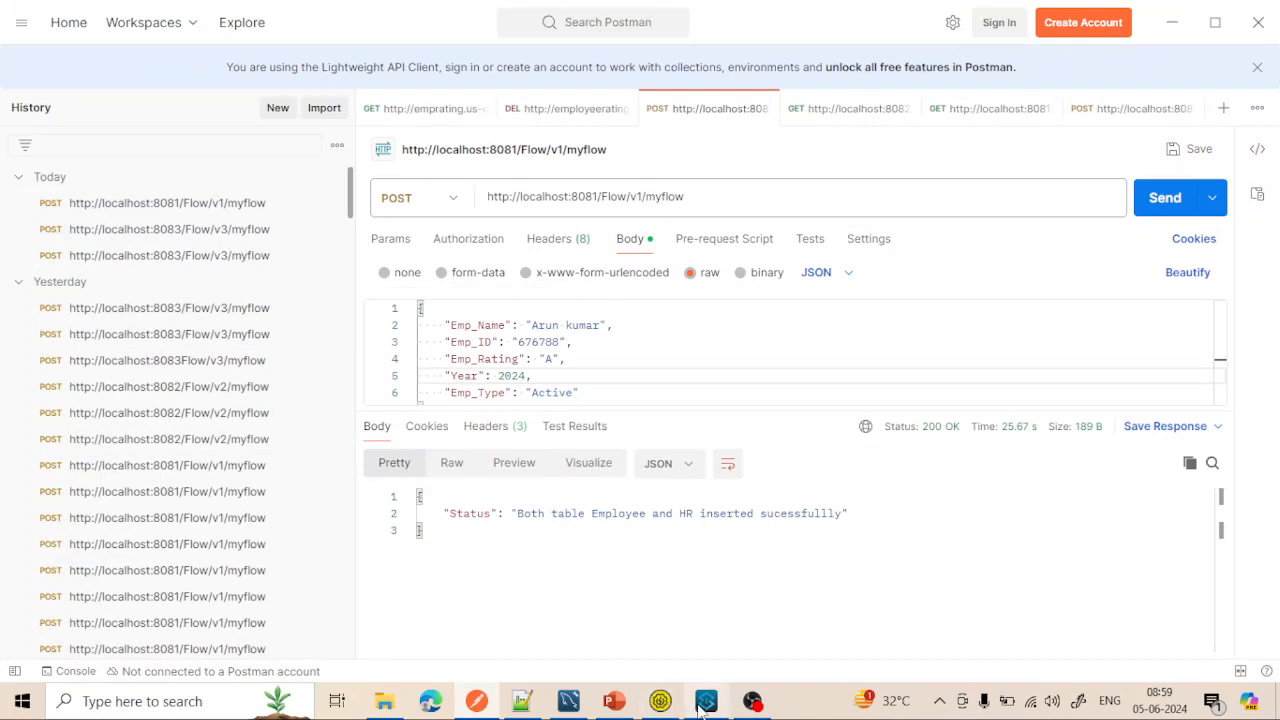
Step: Switch to MySQL Workbench and run only the select query on the Employee table
{"action": "left_click", "coordinate": [567, 703]}
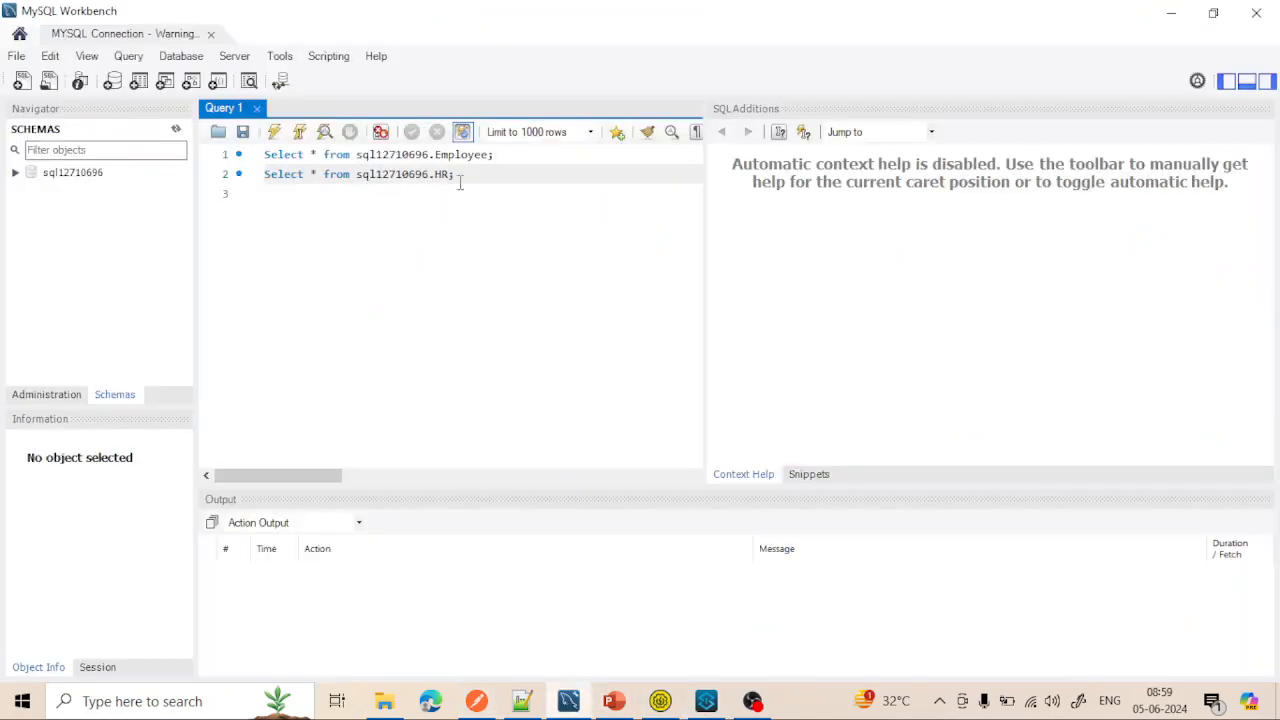
{"action": "left_click_drag", "start_coordinate": [507, 155], "coordinate": [268, 150]}
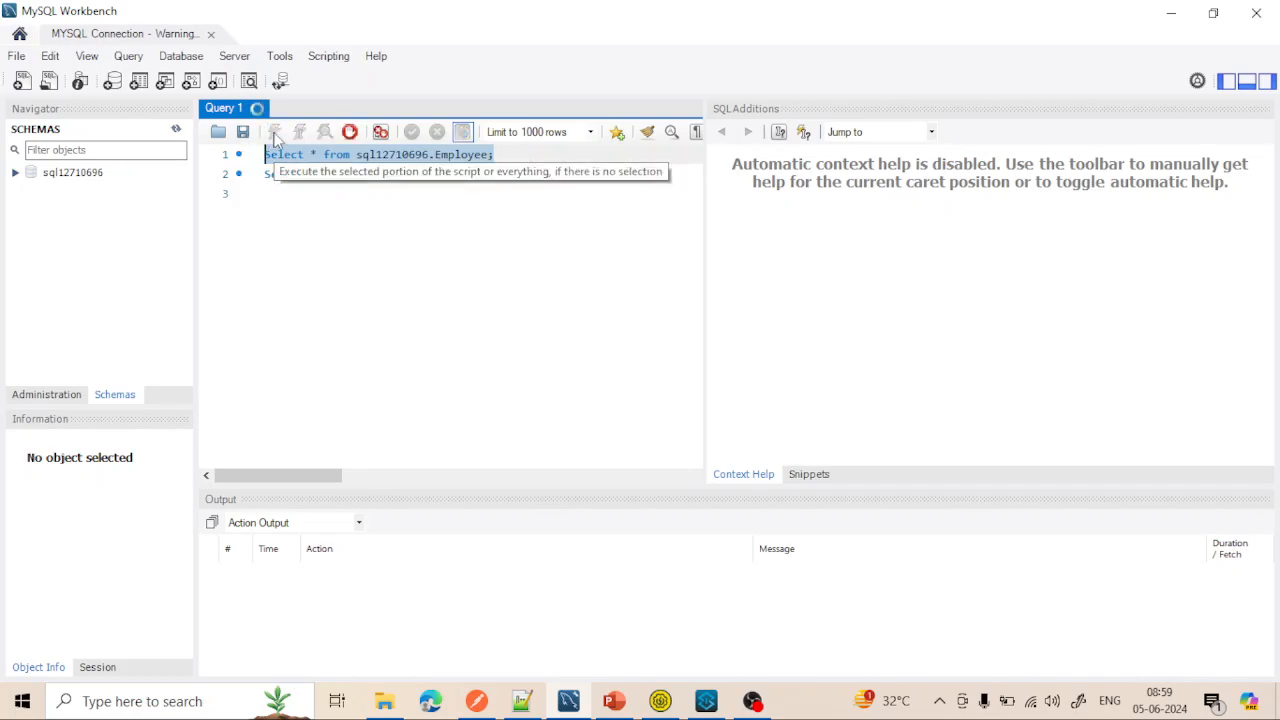
{"action": "left_click", "coordinate": [274, 133]}
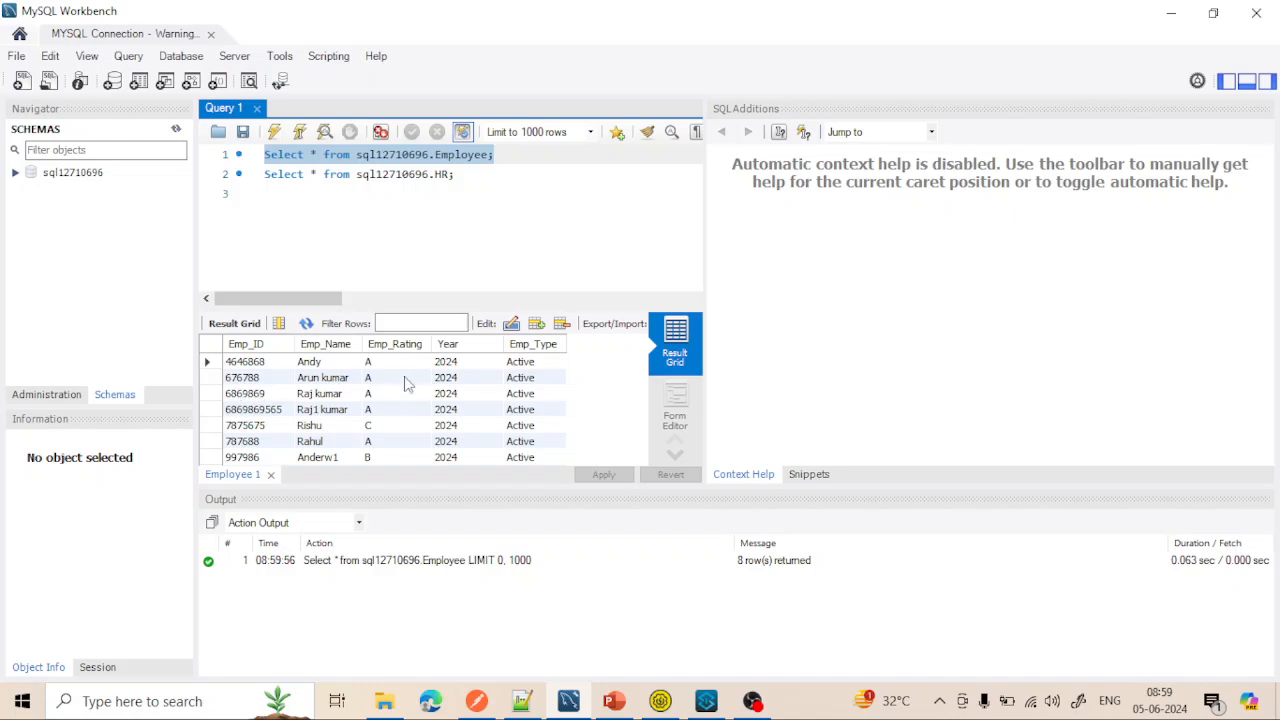
Step: Run only the select query on the HR table and look through the returned rows
{"action": "left_click", "coordinate": [453, 174]}
{"action": "left_click_drag", "start_coordinate": [453, 174], "coordinate": [263, 174]}
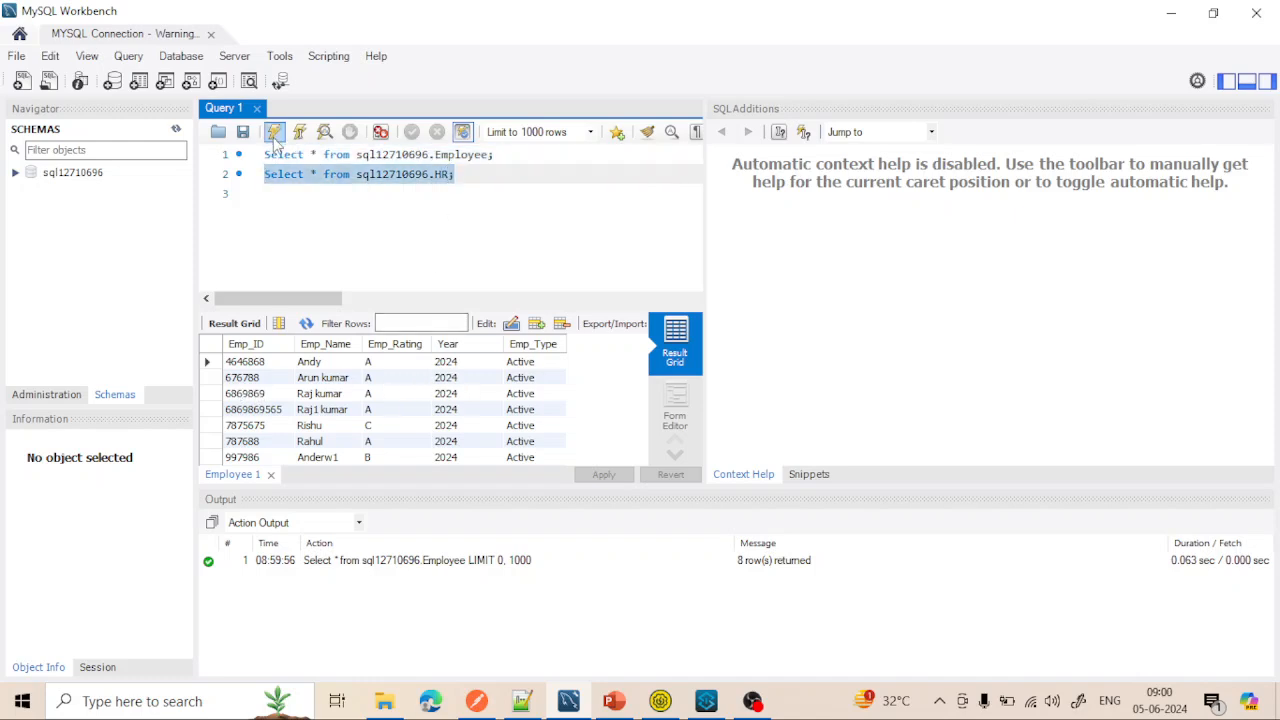
{"action": "left_click", "coordinate": [274, 136]}
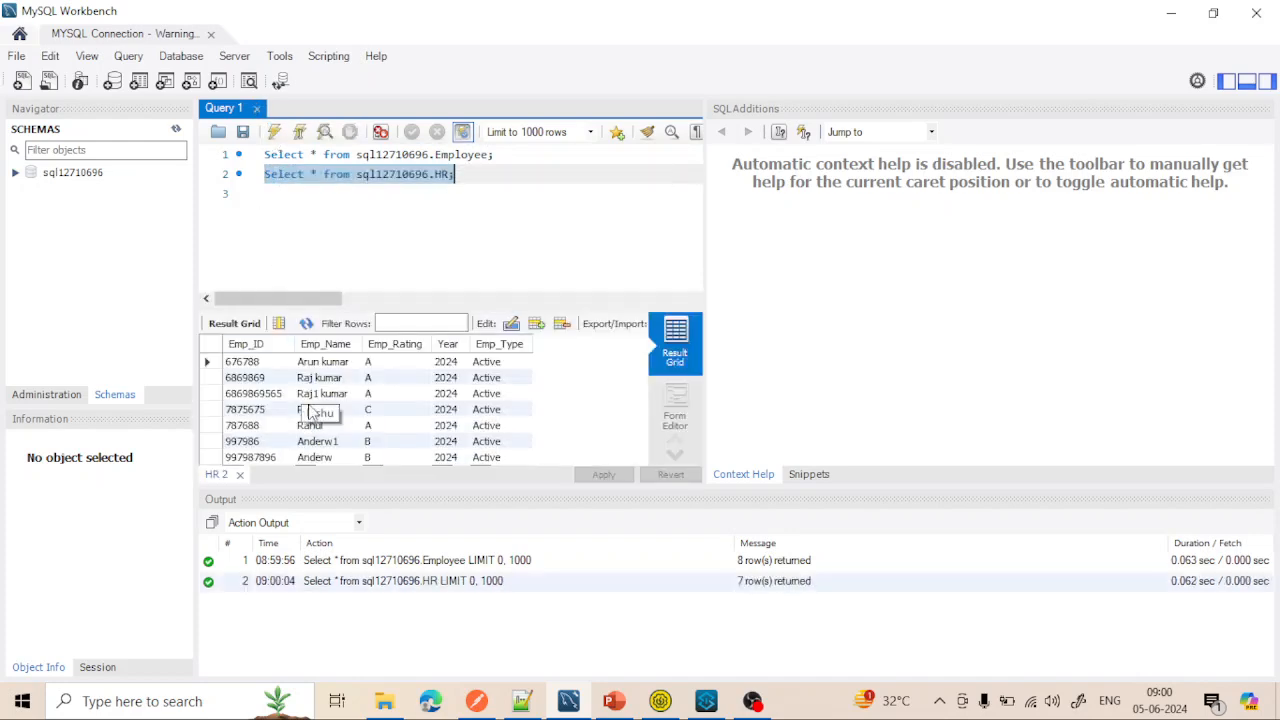
{"action": "scroll", "coordinate": [322, 422], "scroll_direction": "down", "scroll_amount": 1}
{"action": "scroll", "coordinate": [322, 422], "scroll_direction": "up", "scroll_amount": 1}
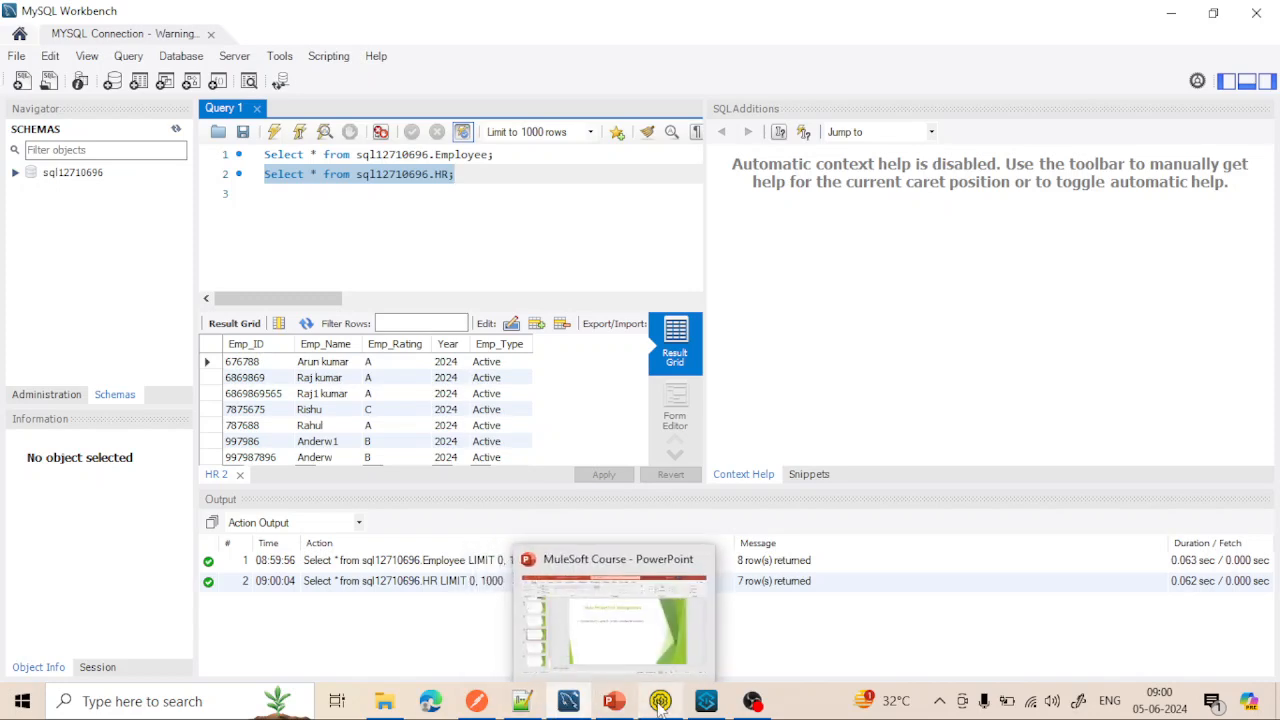
Step: Return to Anypoint Studio, switch to the Mule Design perspective, and look over the flows in muleapp-flowrefrence.xml
{"action": "left_click", "coordinate": [706, 705]}
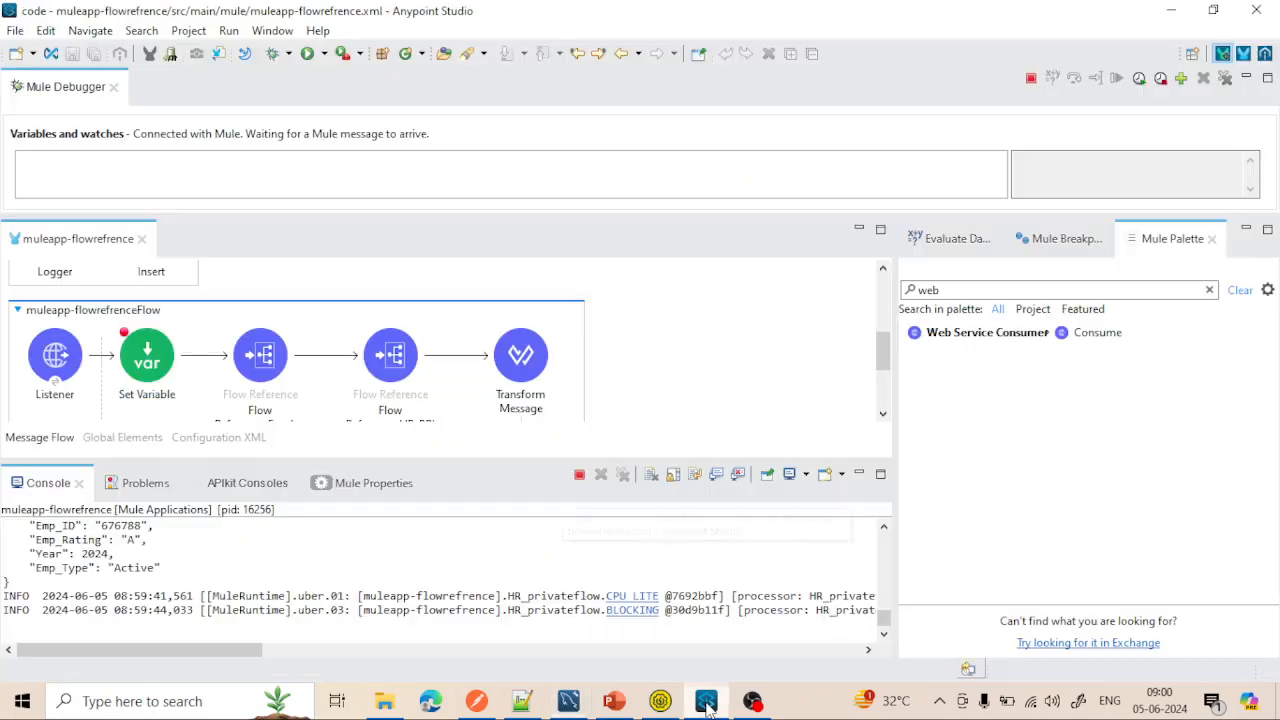
{"action": "left_click", "coordinate": [1243, 53]}
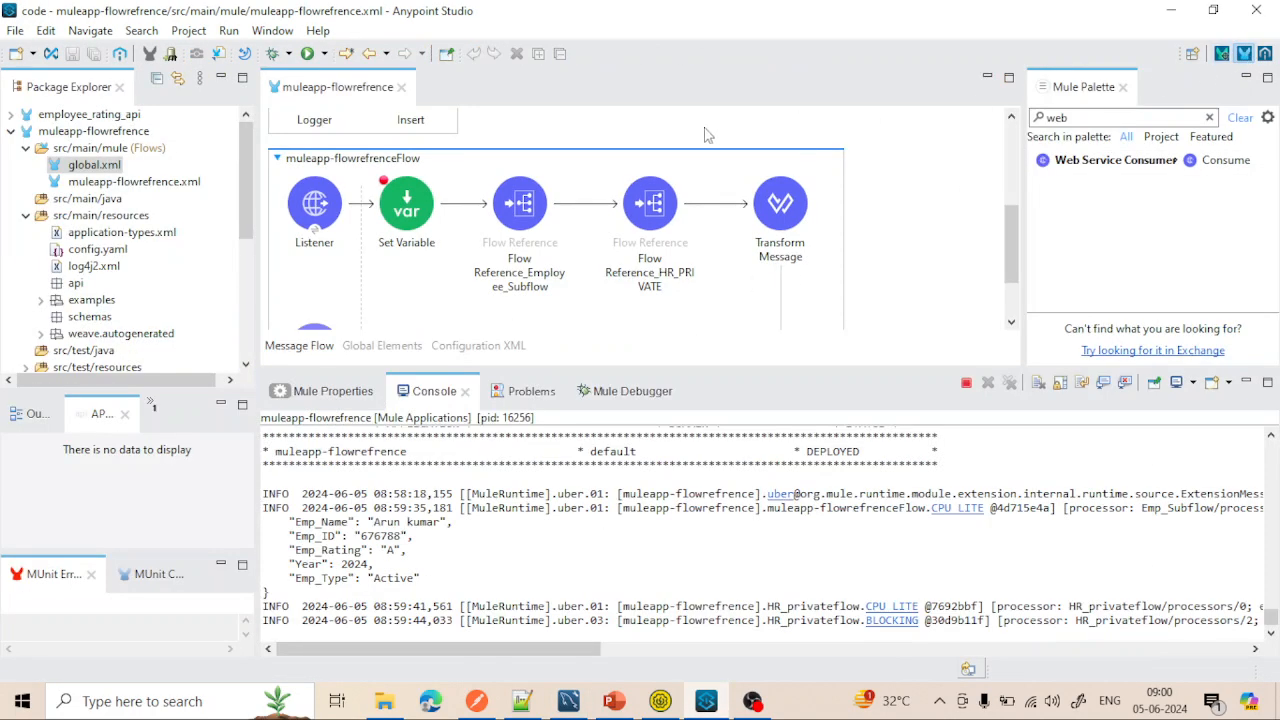
{"action": "scroll", "coordinate": [400, 288], "scroll_direction": "down", "scroll_amount": 2}
{"action": "scroll", "coordinate": [400, 288], "scroll_direction": "down", "scroll_amount": 1}
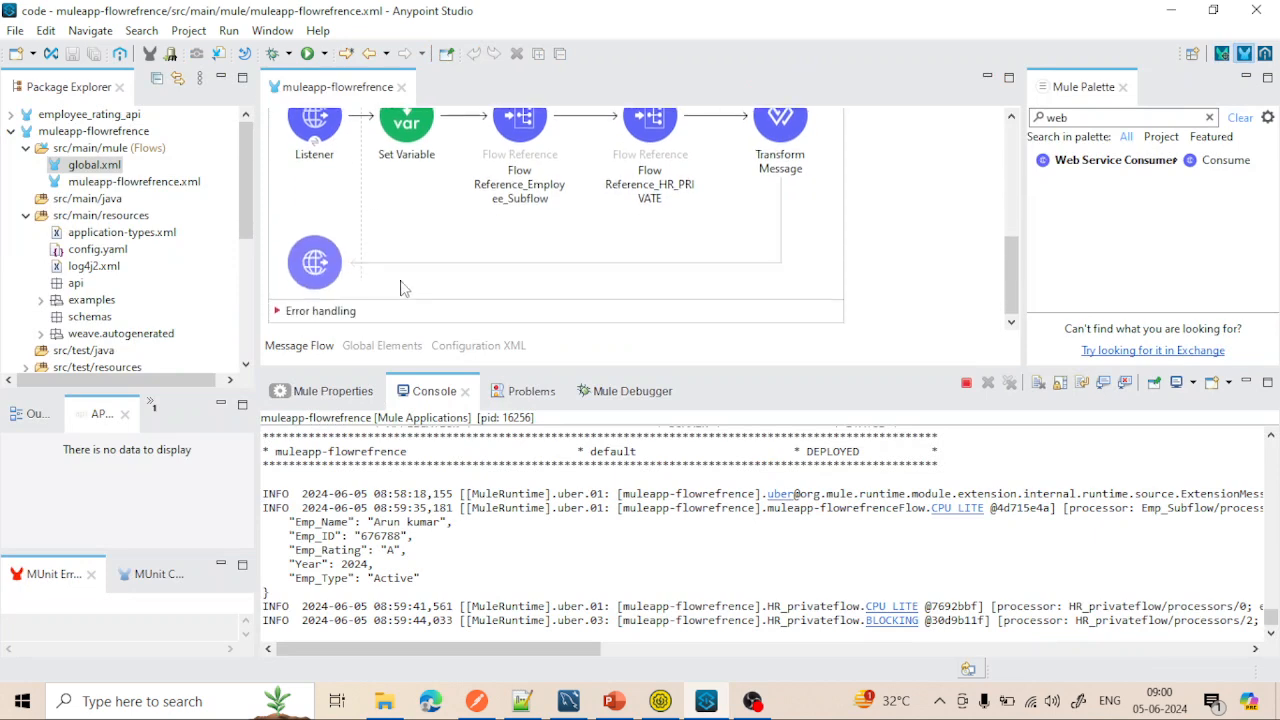
{"action": "scroll", "coordinate": [400, 288], "scroll_direction": "up", "scroll_amount": 5}
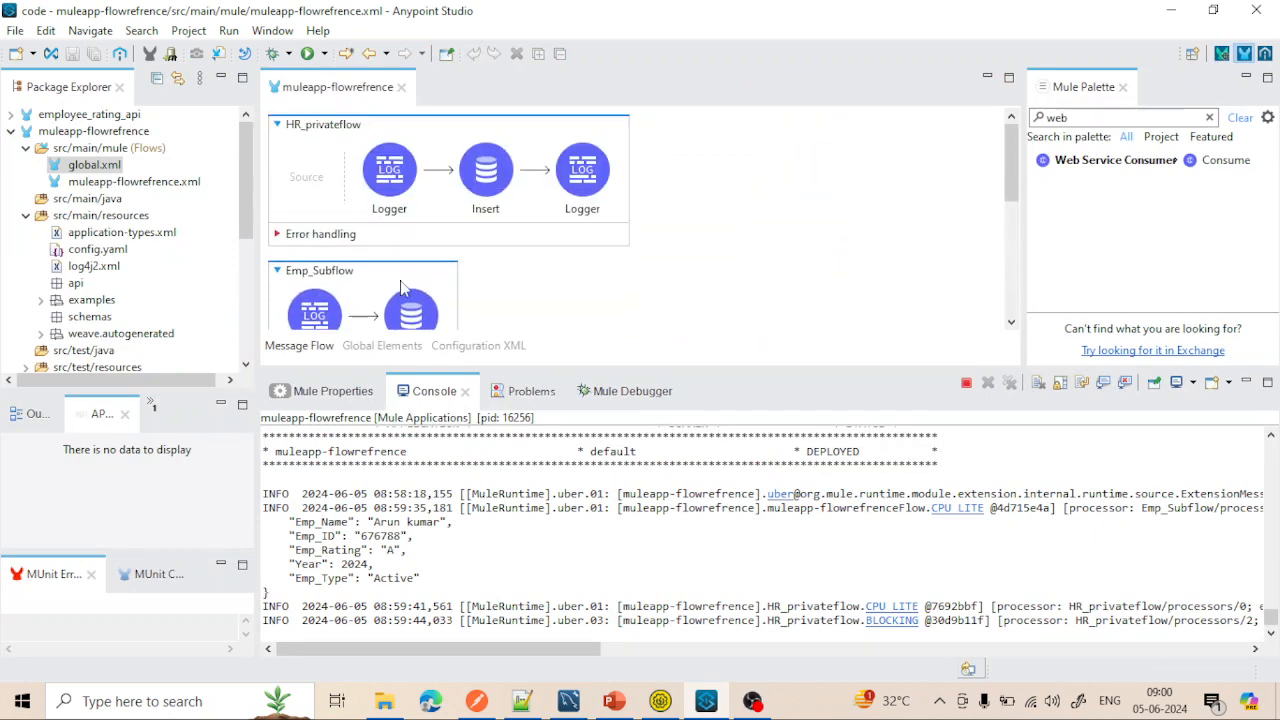
{"action": "scroll", "coordinate": [400, 288], "scroll_direction": "down", "scroll_amount": 4}
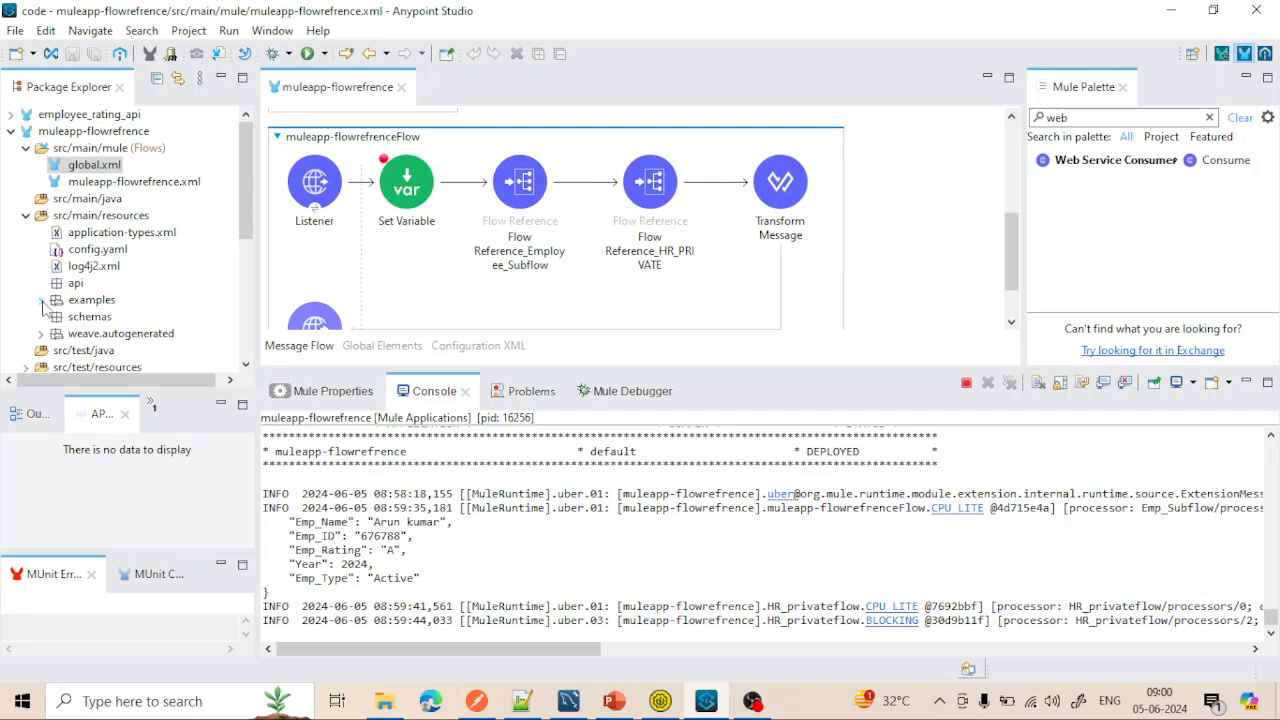
Step: Open config.yaml from src/main/resources and highlight all of its HTTP and Database_HR_EMP properties for review
{"action": "left_click", "coordinate": [77, 249]}
{"action": "double_click", "coordinate": [77, 249]}
{"action": "left_click", "coordinate": [308, 128]}
{"action": "left_click_drag", "start_coordinate": [460, 227], "coordinate": [288, 120]}
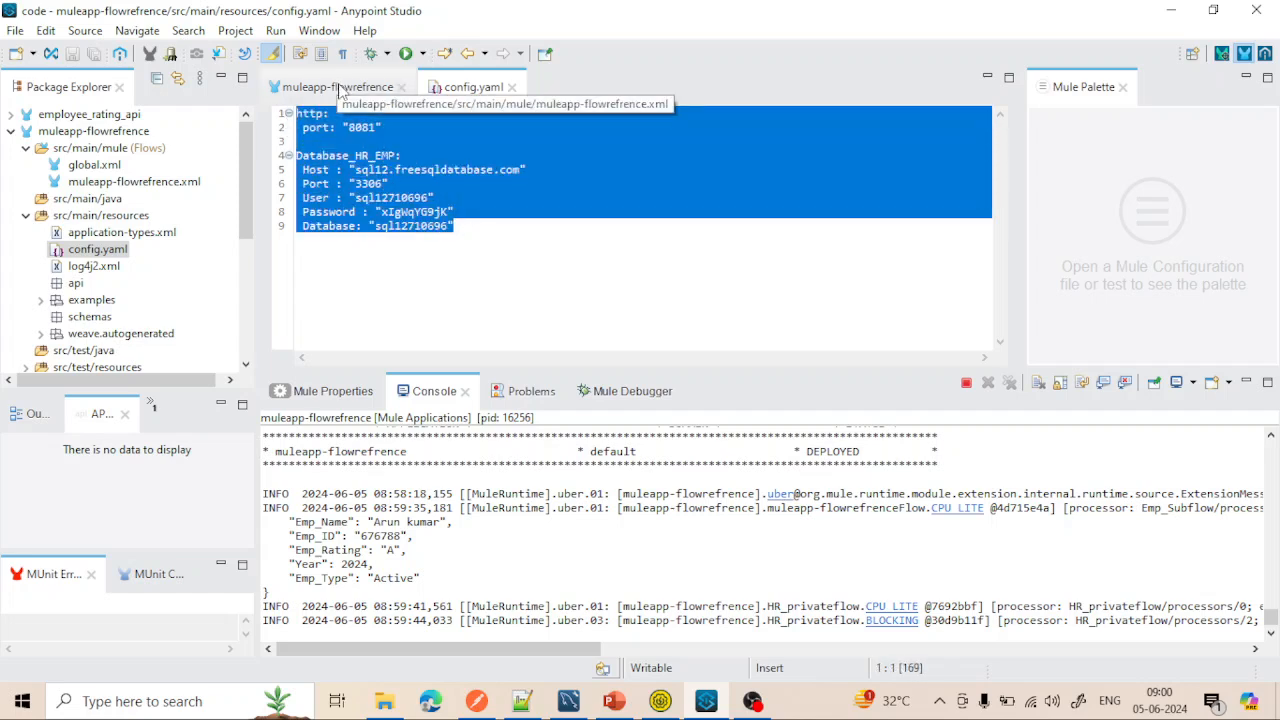
Step: Open the global elements of global.xml and check which file the Configuration properties element references, closing it without changes
{"action": "left_click", "coordinate": [107, 166]}
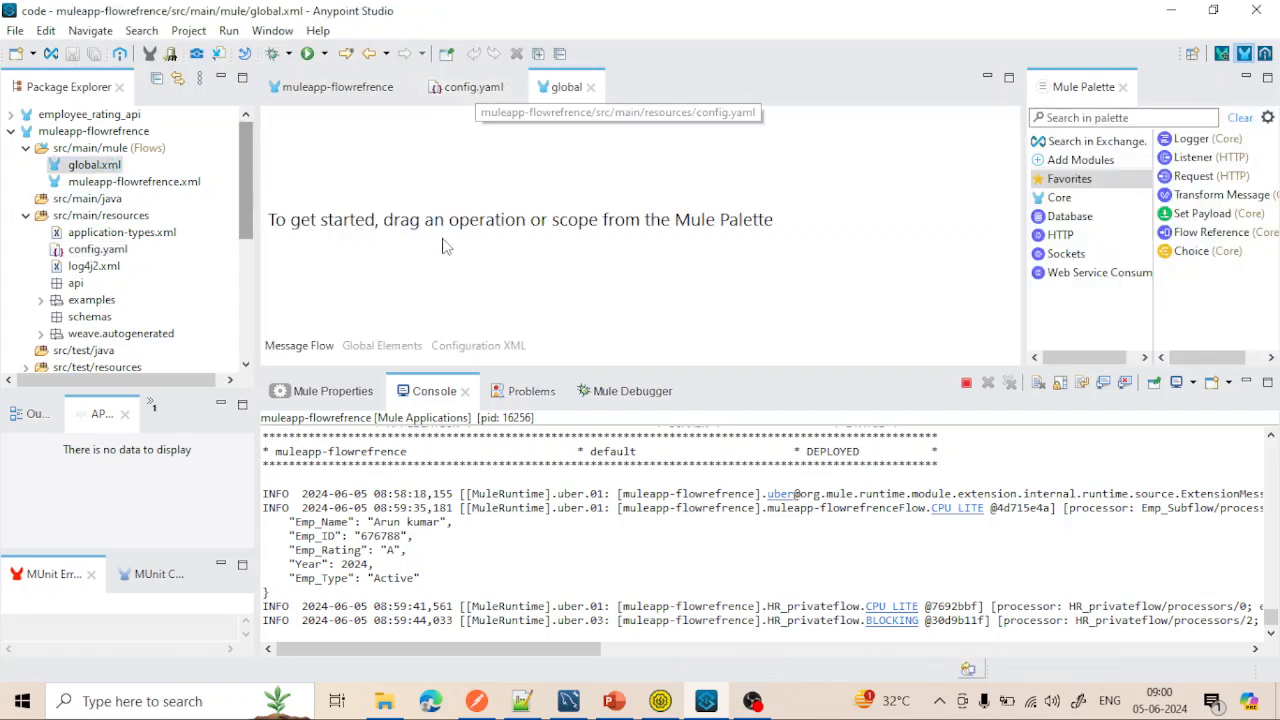
{"action": "left_click", "coordinate": [388, 346]}
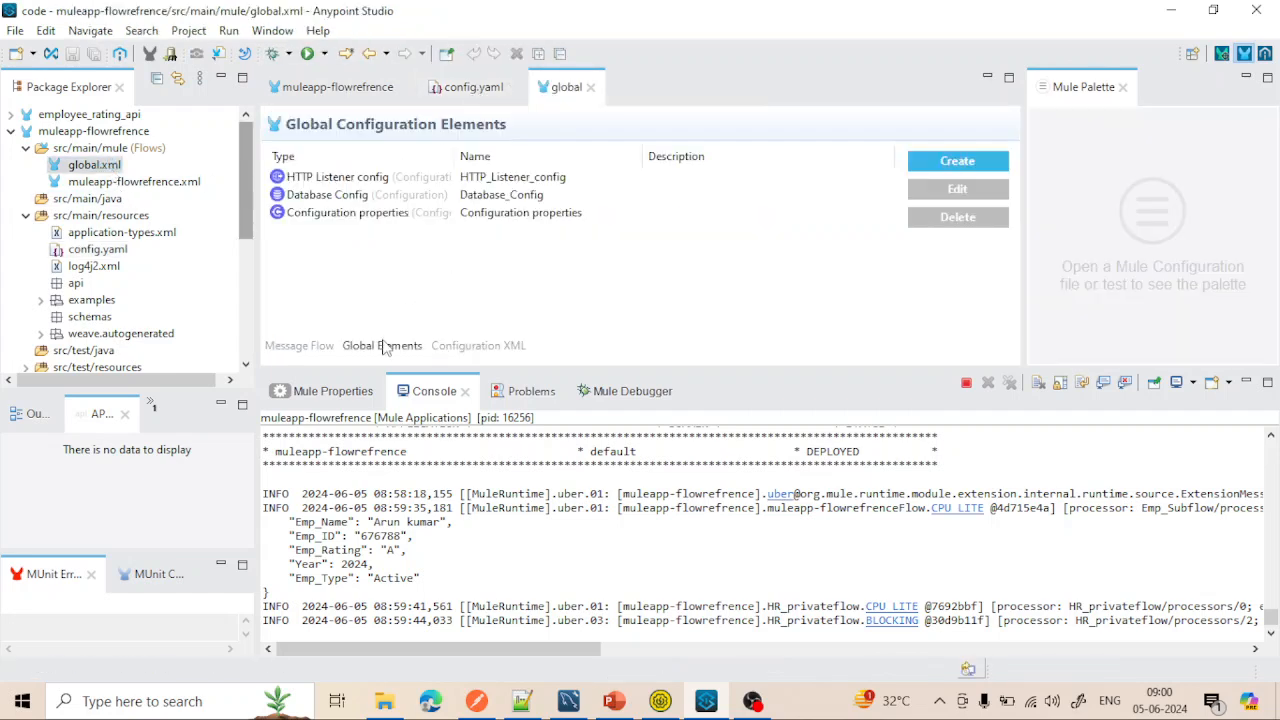
{"action": "double_click", "coordinate": [374, 214]}
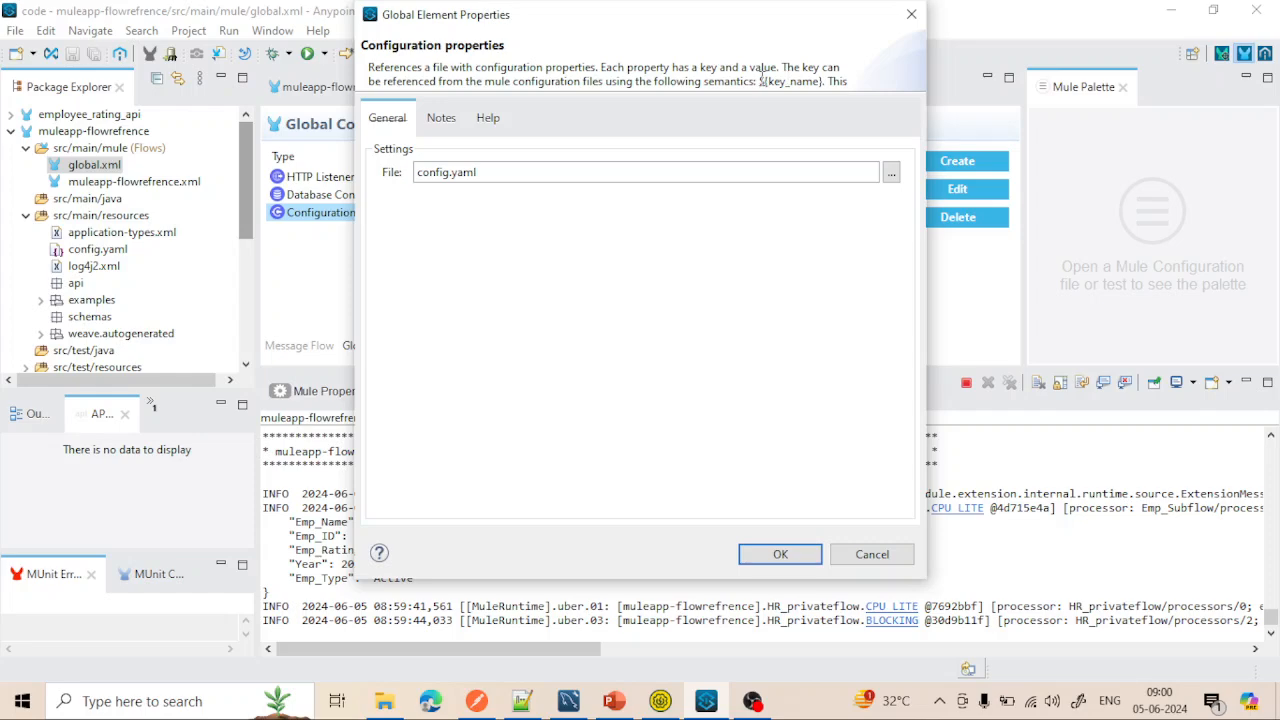
{"action": "left_click", "coordinate": [911, 14]}
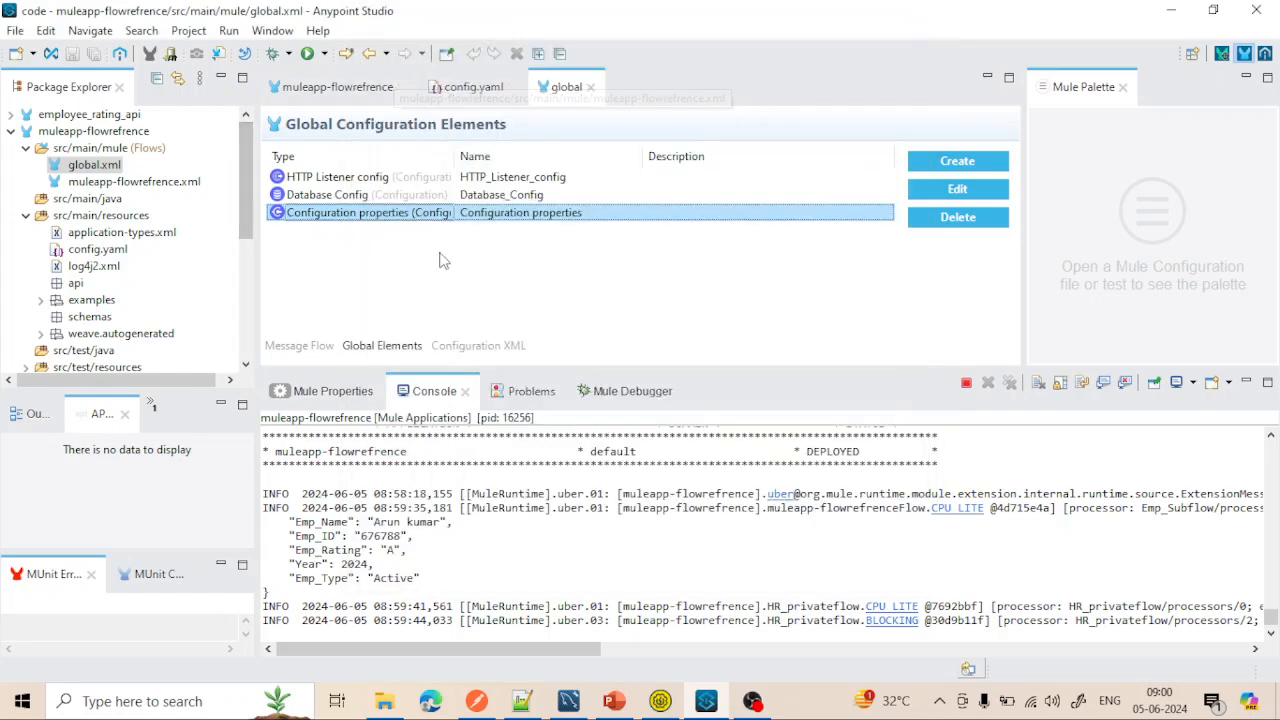
Step: Review config.yaml against the Database Config element in global.xml, reveal its password placeholder, and close the properties without changes
{"action": "left_click", "coordinate": [473, 90]}
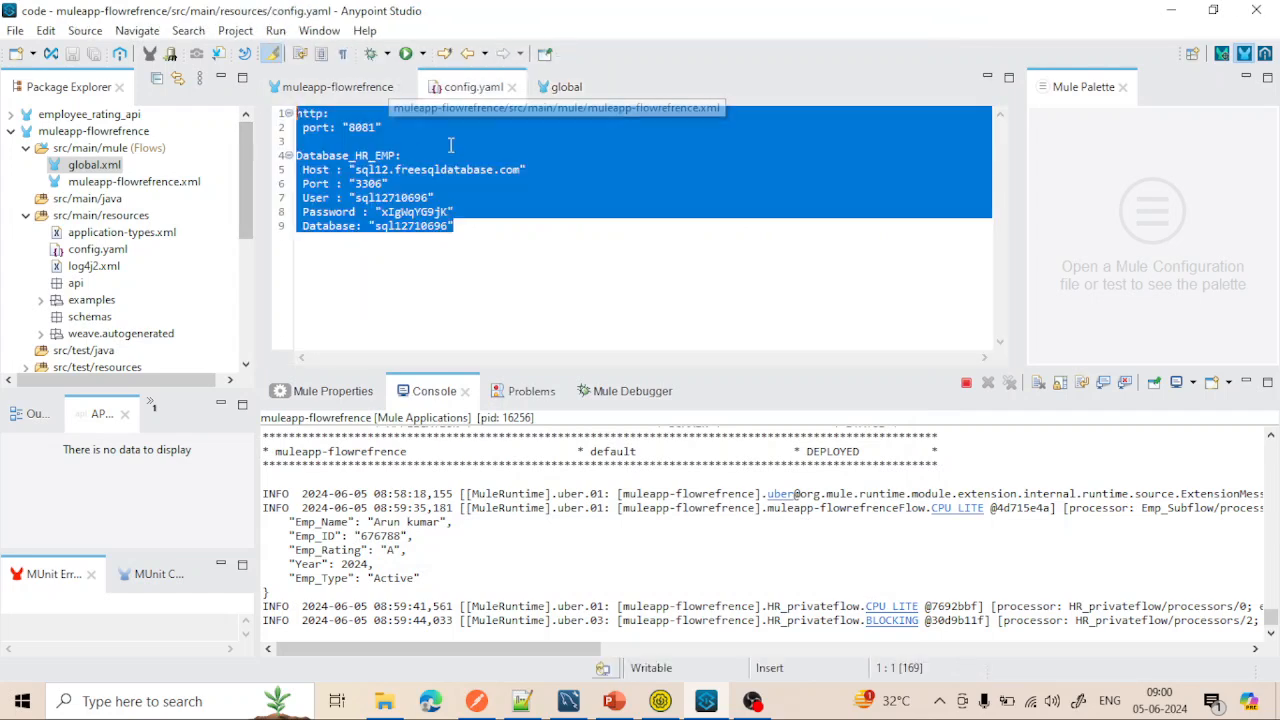
{"action": "left_click", "coordinate": [563, 90]}
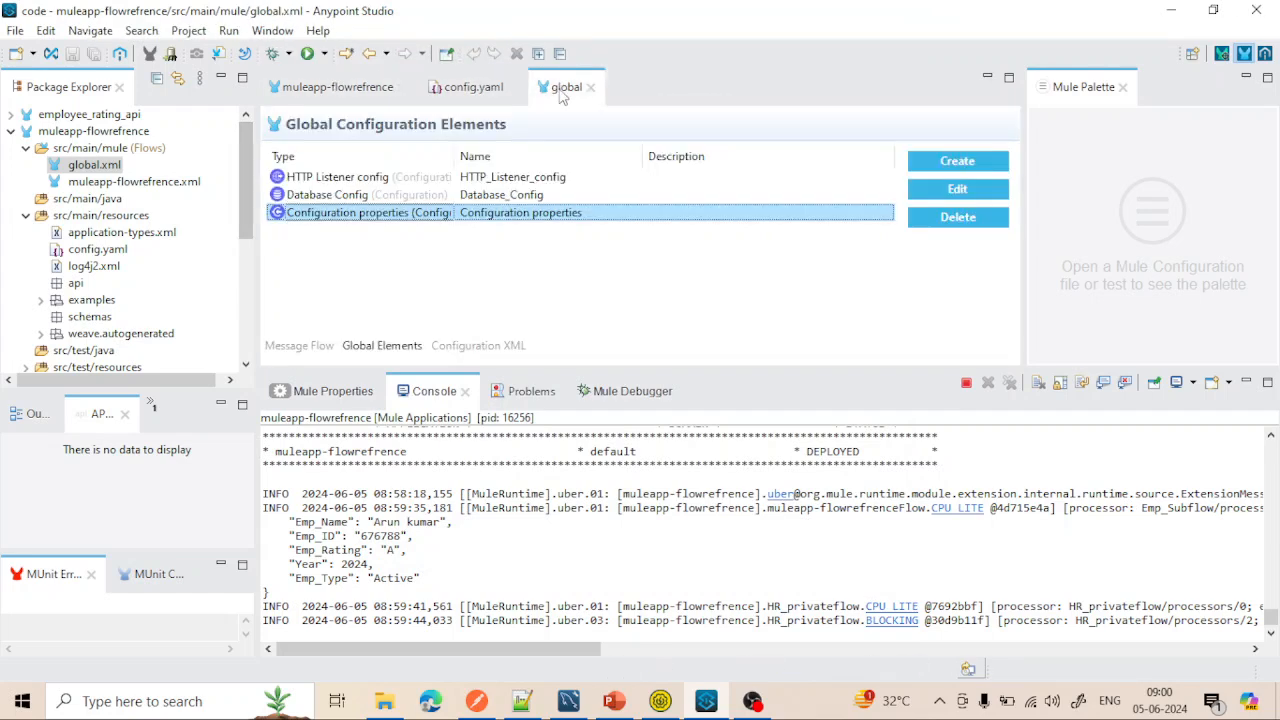
{"action": "double_click", "coordinate": [358, 192]}
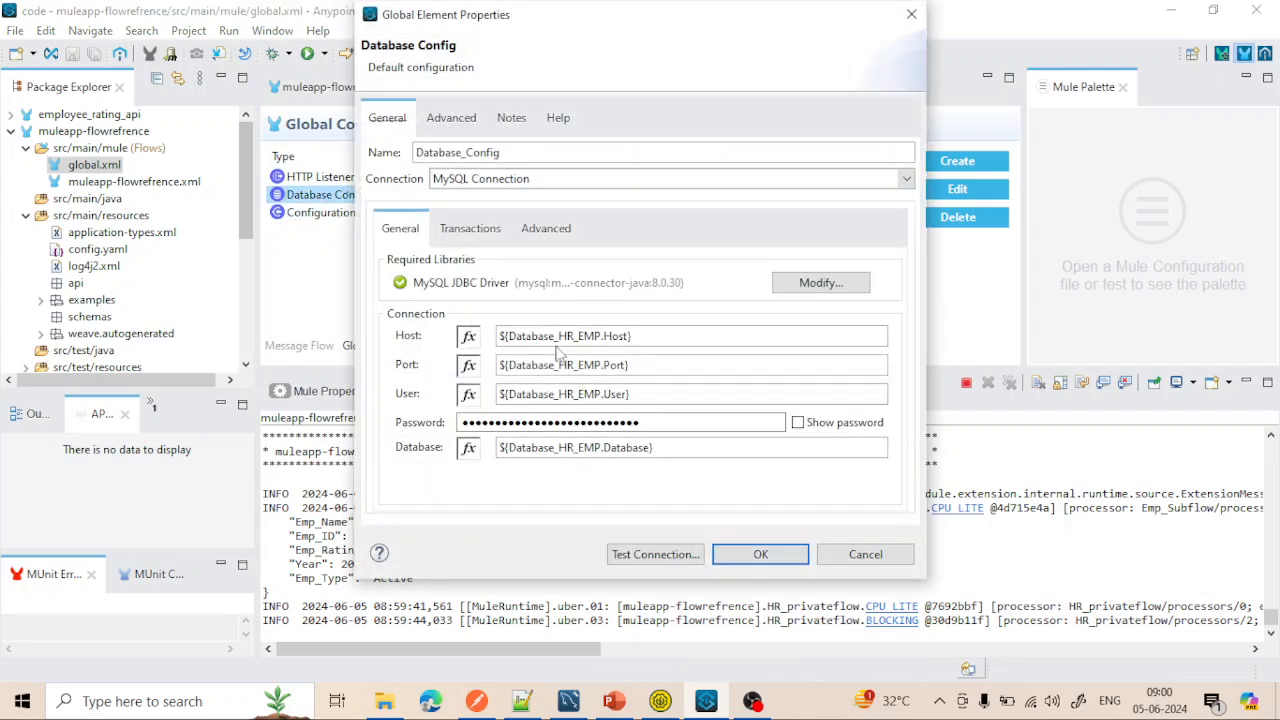
{"action": "left_click", "coordinate": [797, 423]}
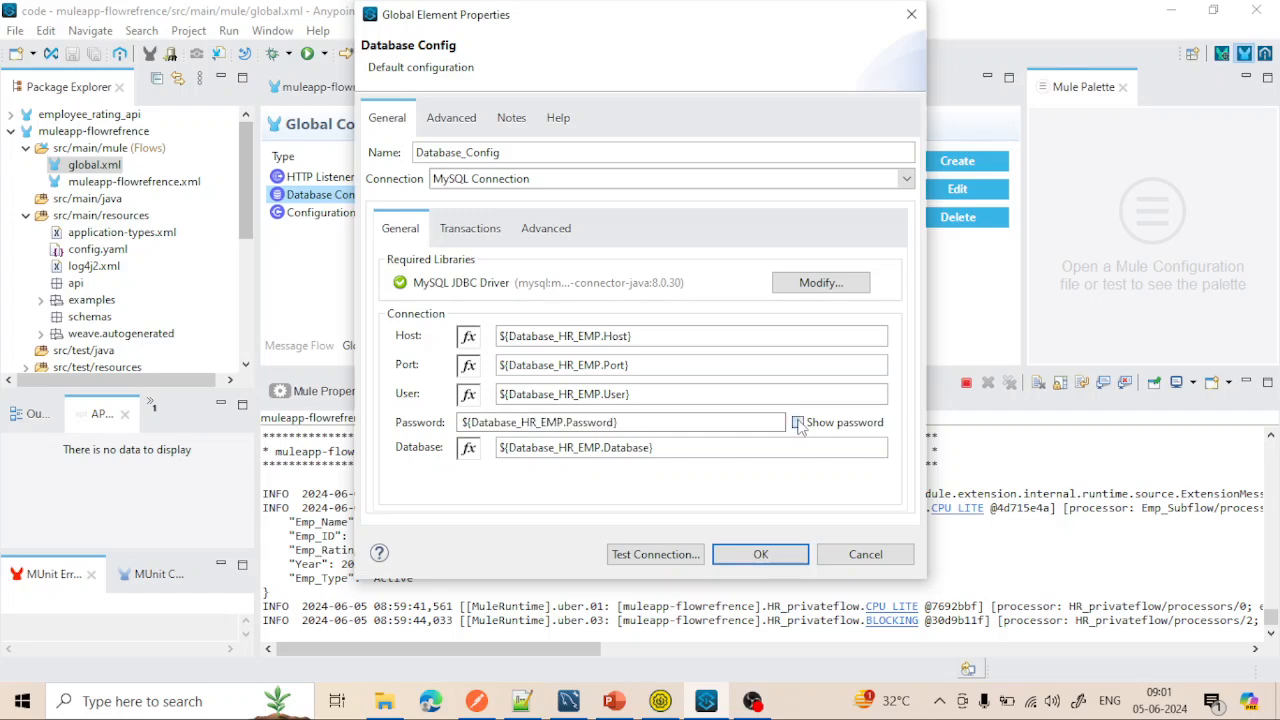
{"action": "left_click", "coordinate": [911, 14]}
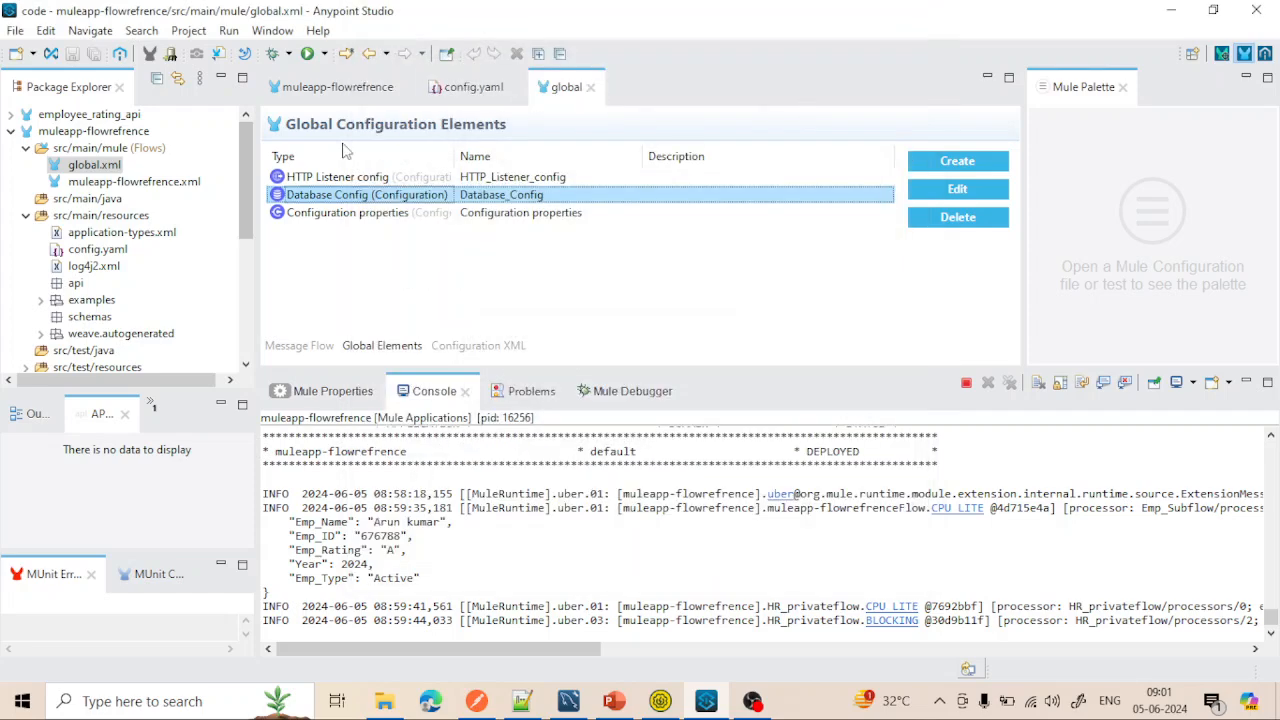
Step: Look over muleapp-flowrefrenceFlow once more and switch to the MuleSoft Course presentation in PowerPoint
{"action": "double_click", "coordinate": [156, 189]}
{"action": "scroll", "coordinate": [535, 272], "scroll_direction": "down", "scroll_amount": 1}
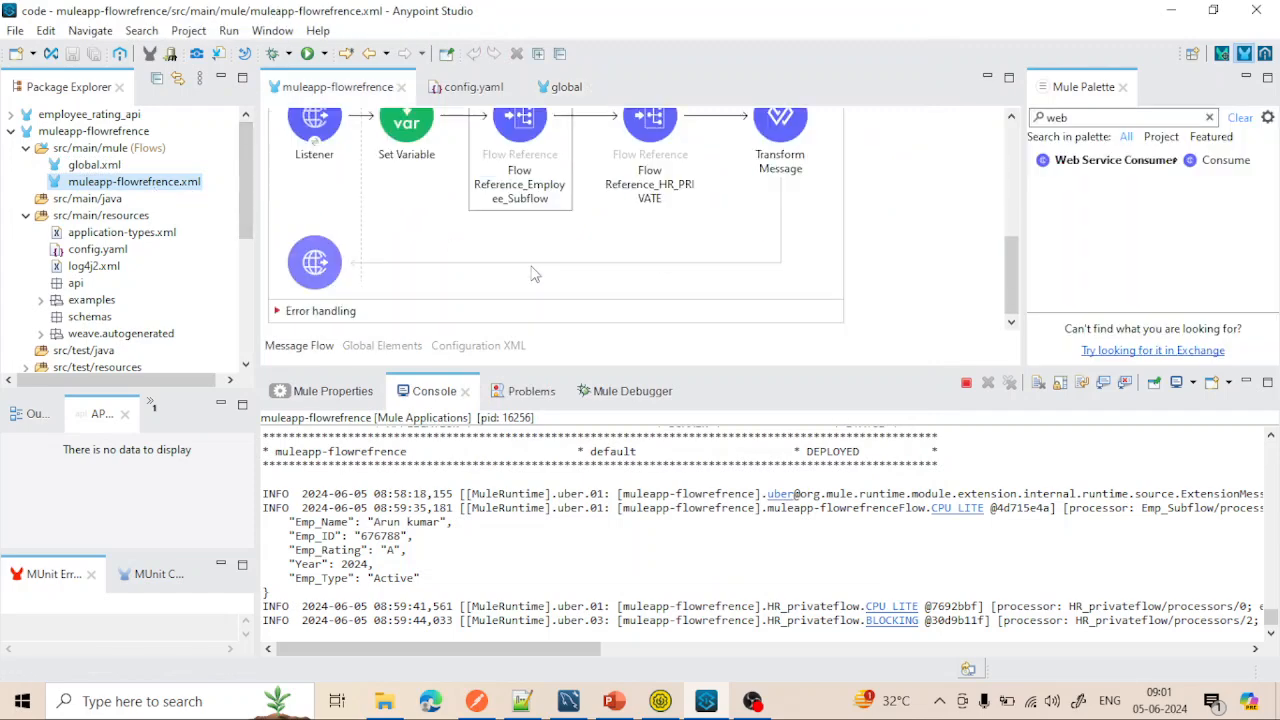
{"action": "left_click", "coordinate": [614, 701]}
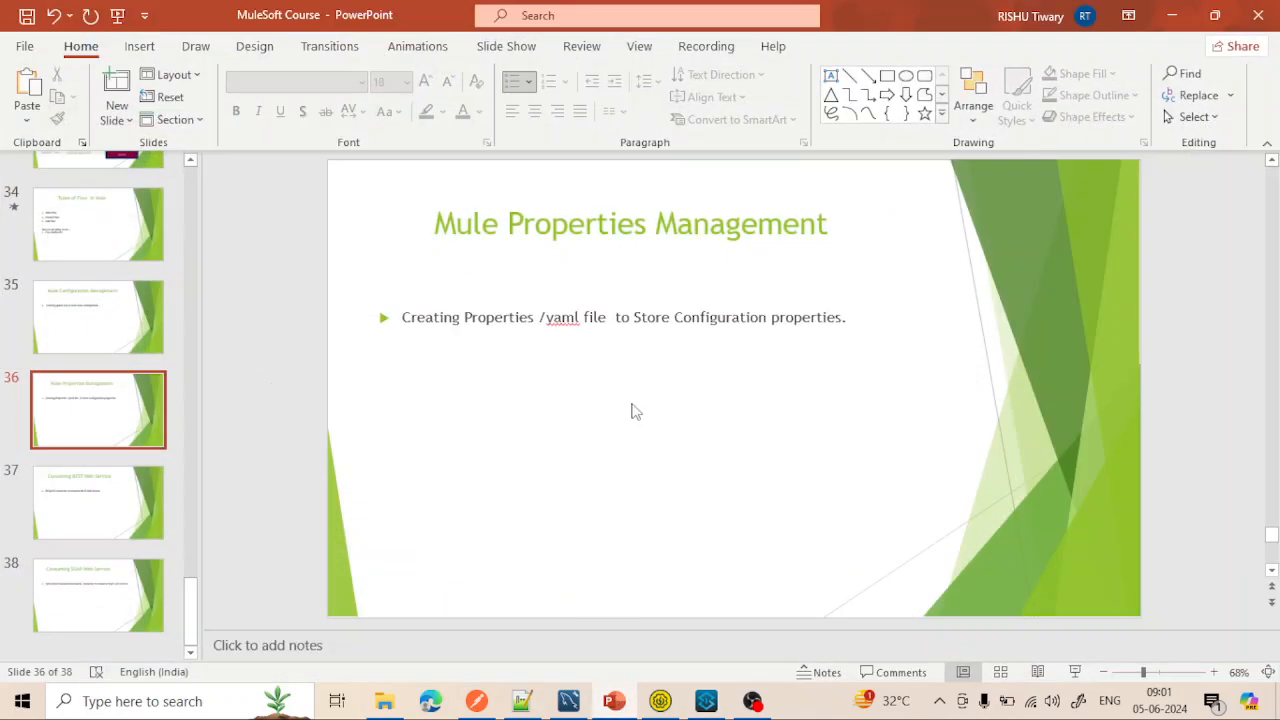